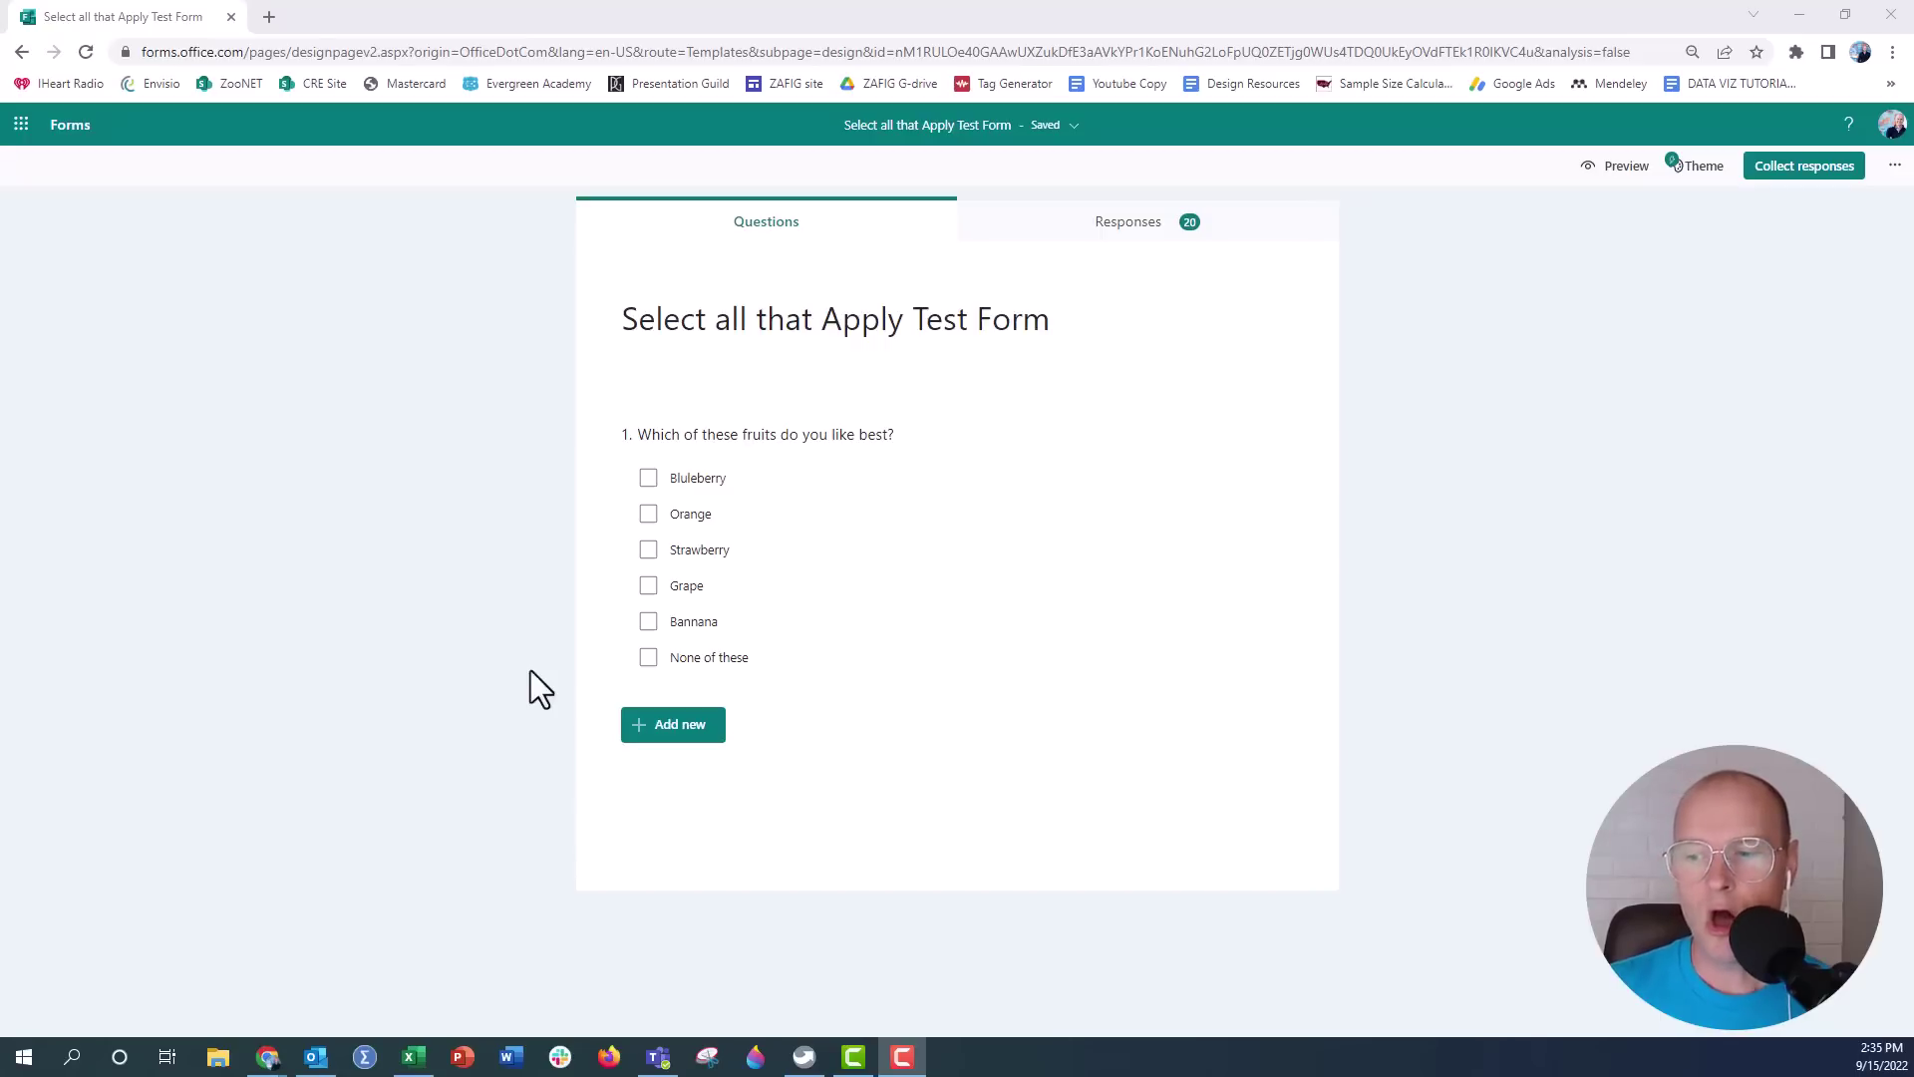
Bring the responses workbook forward and inspect the respondent IDs and fruit answers in A2, B2 and B3
click(414, 1058)
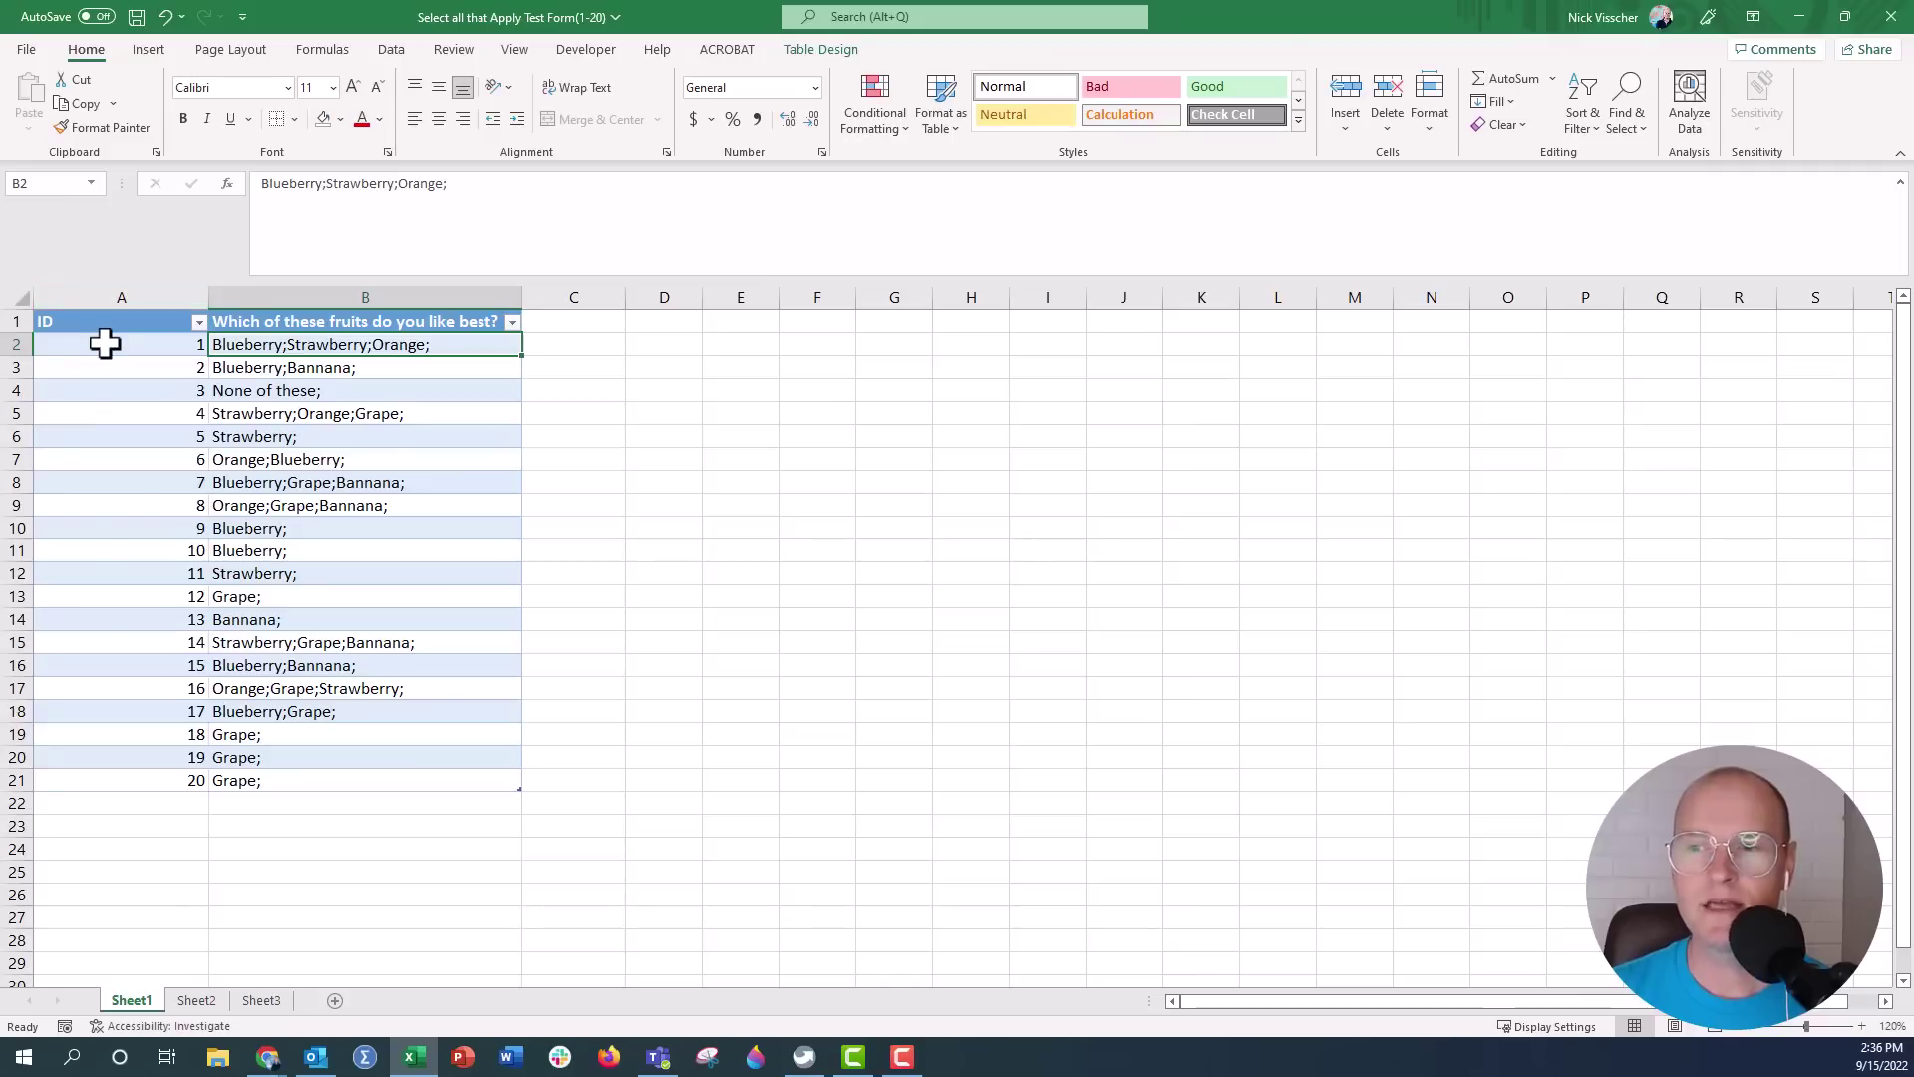
click(105, 344)
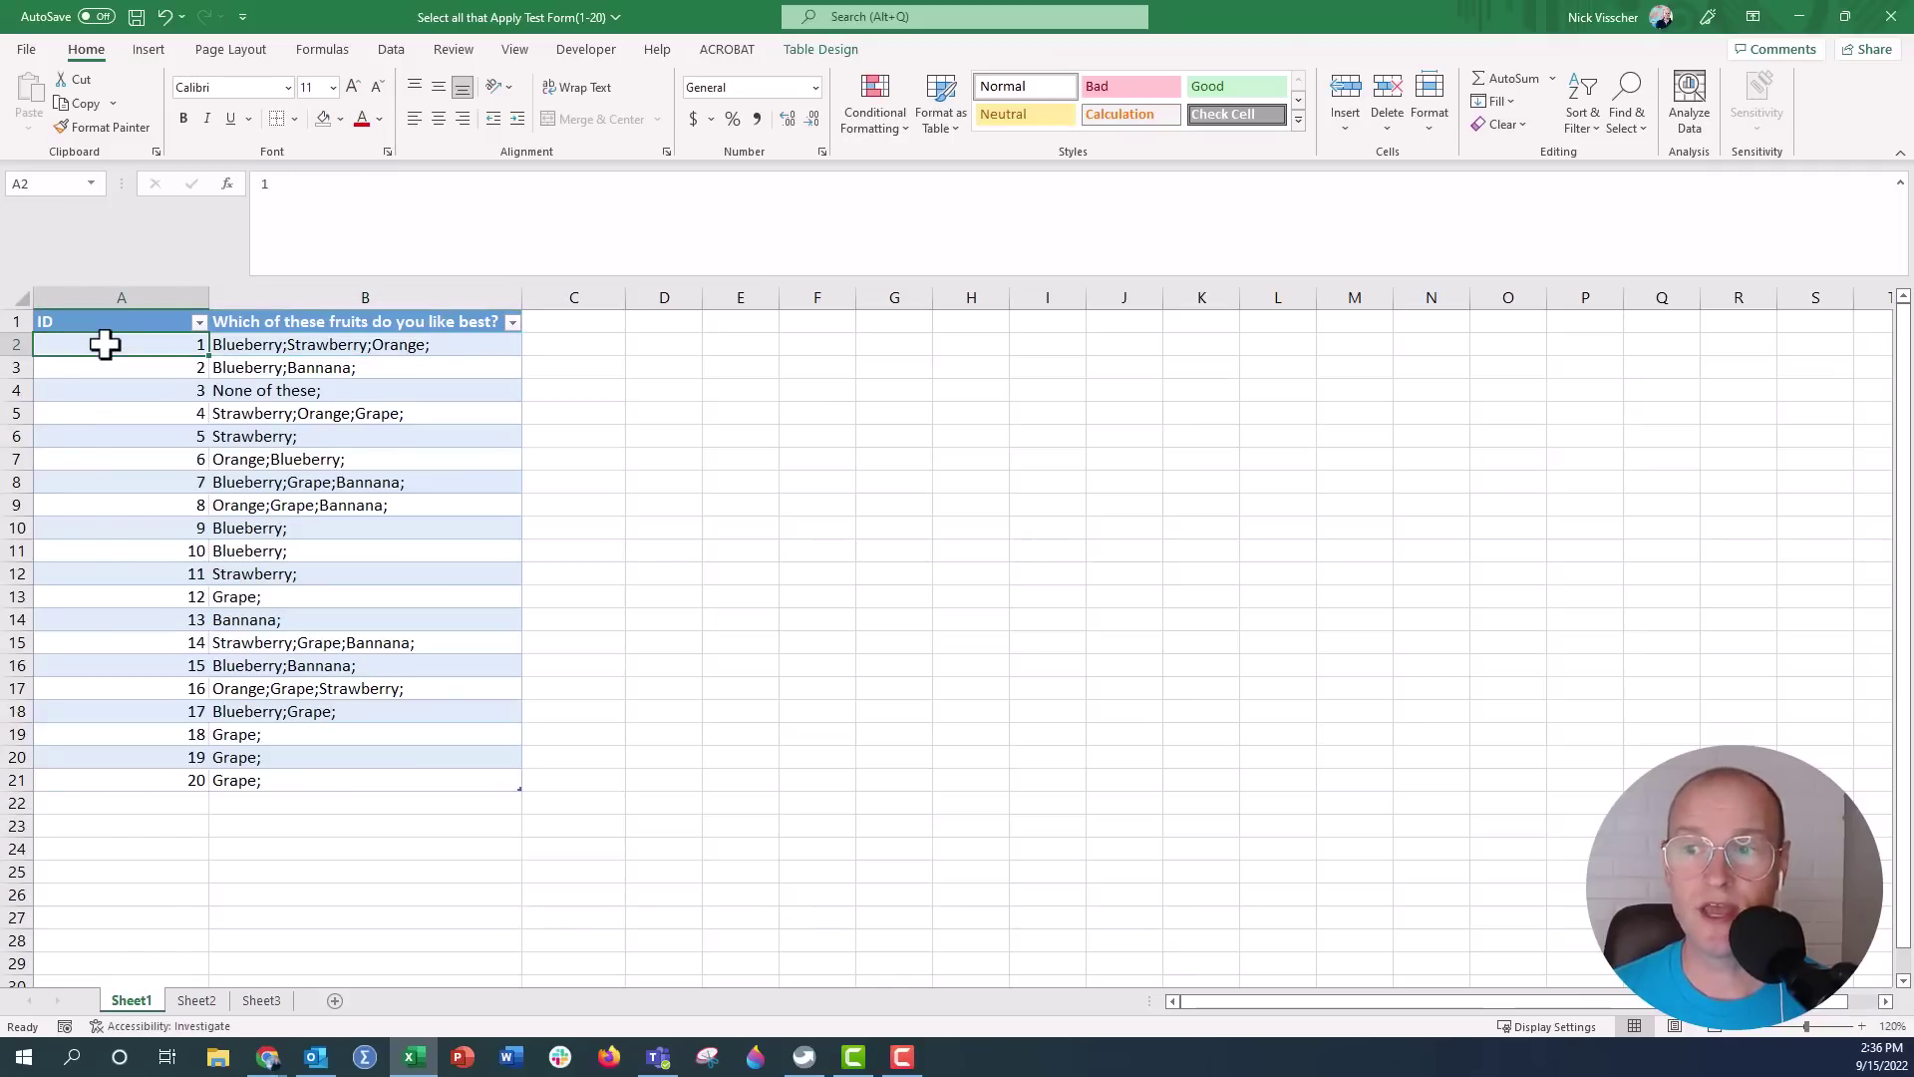
click(95, 780)
click(454, 344)
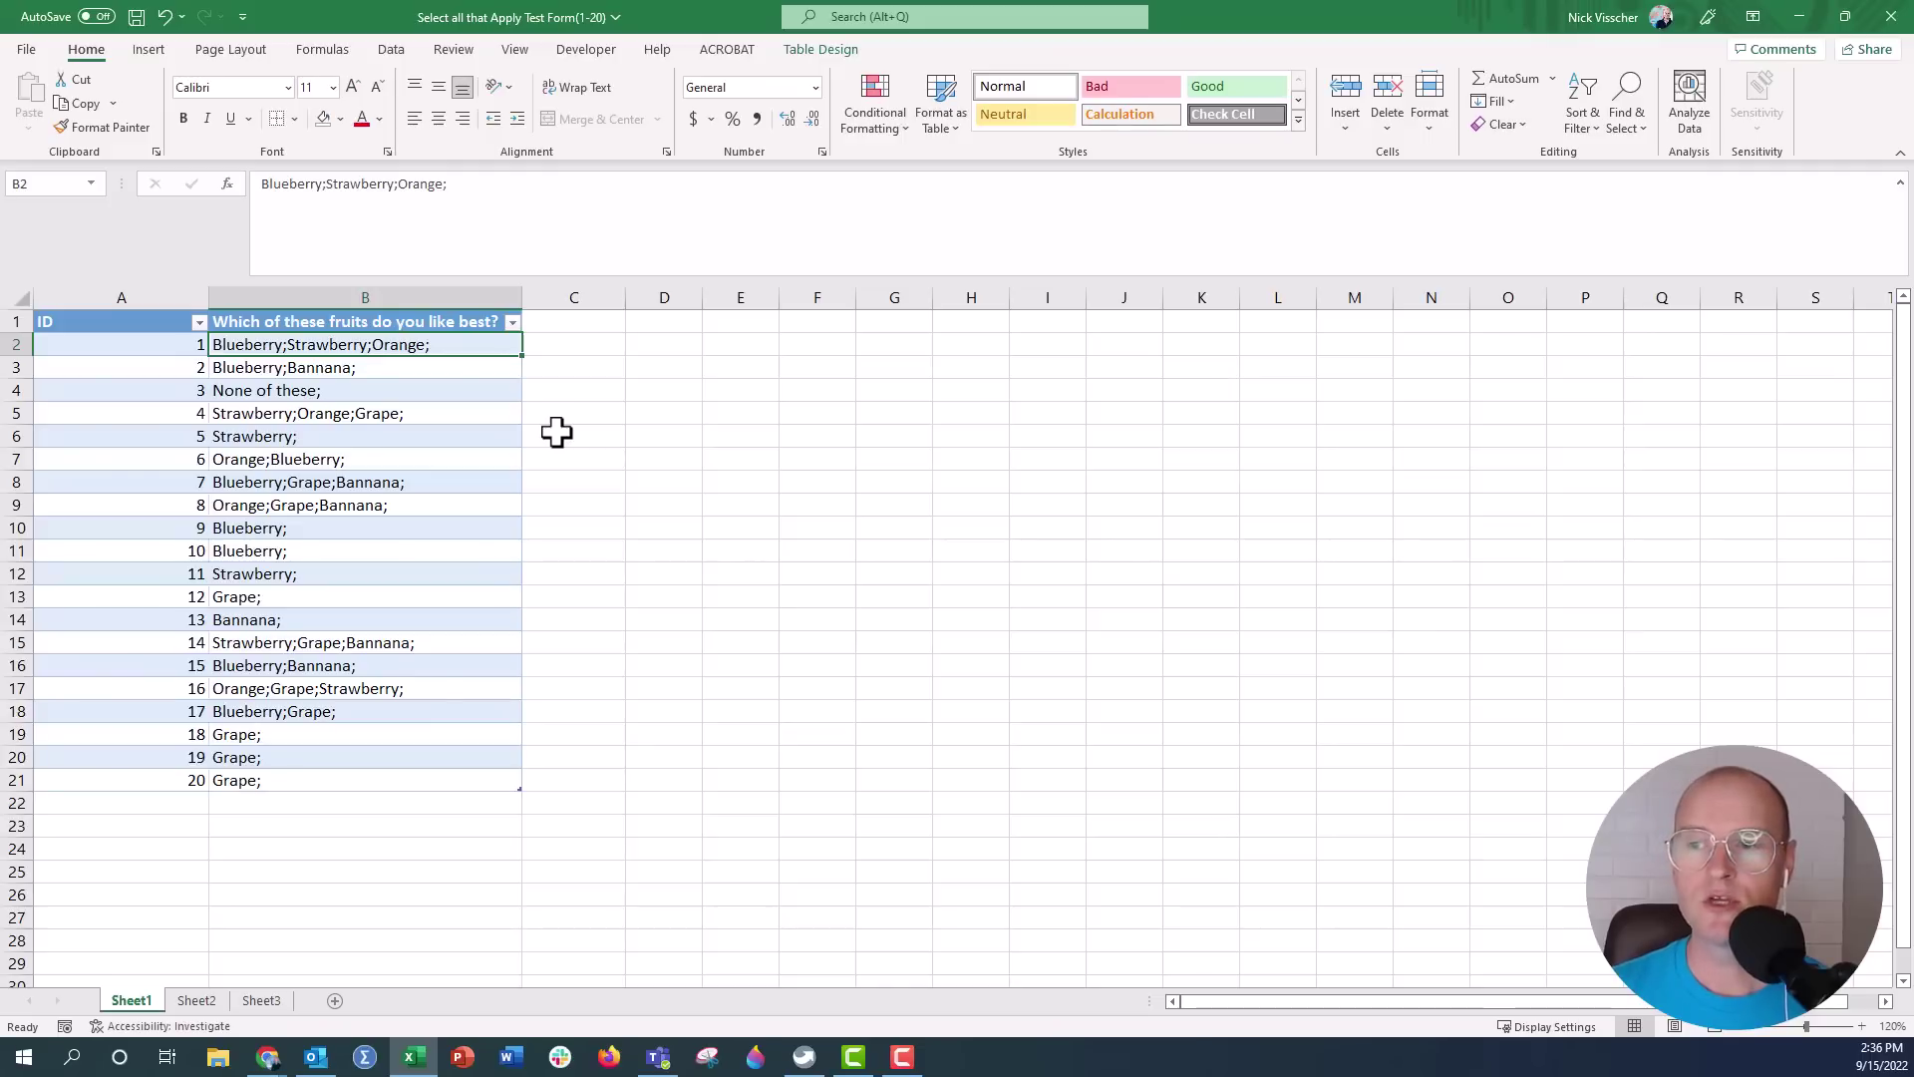
click(169, 348)
key(Right)
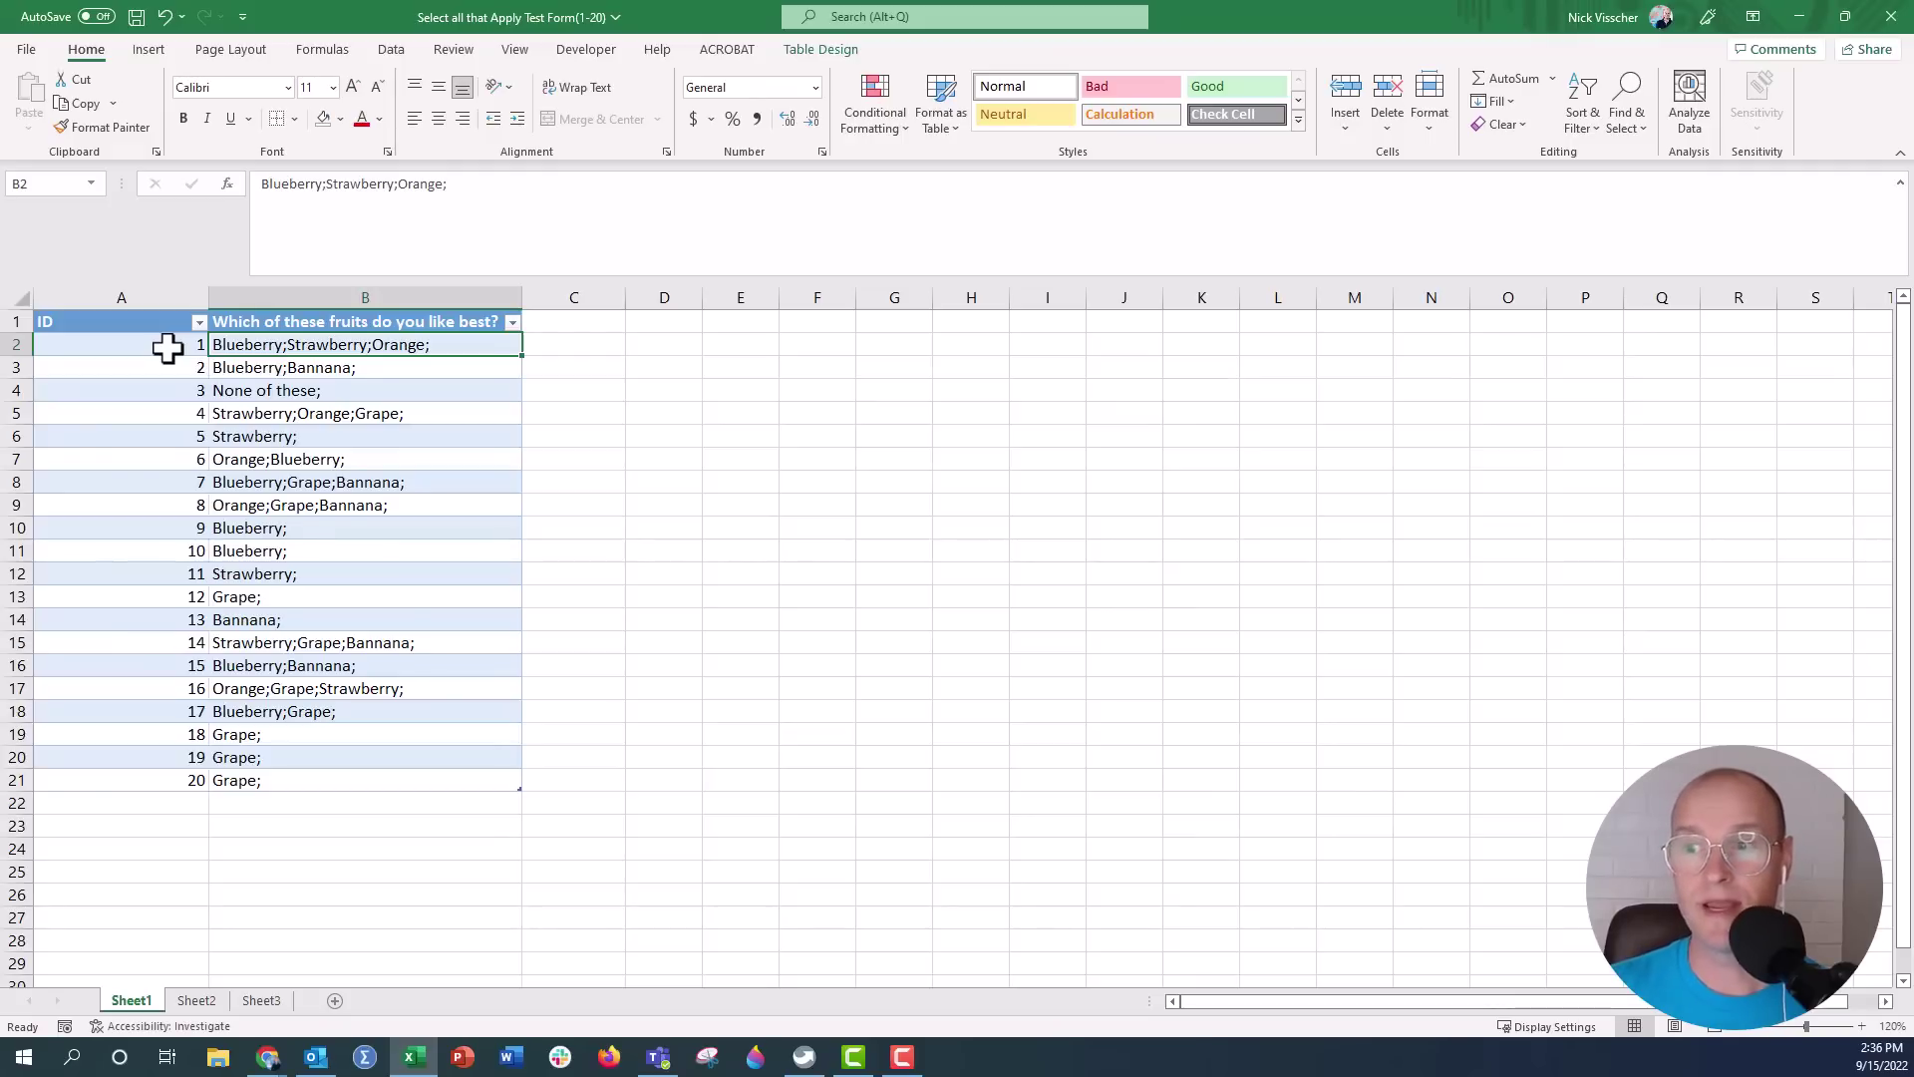
click(425, 370)
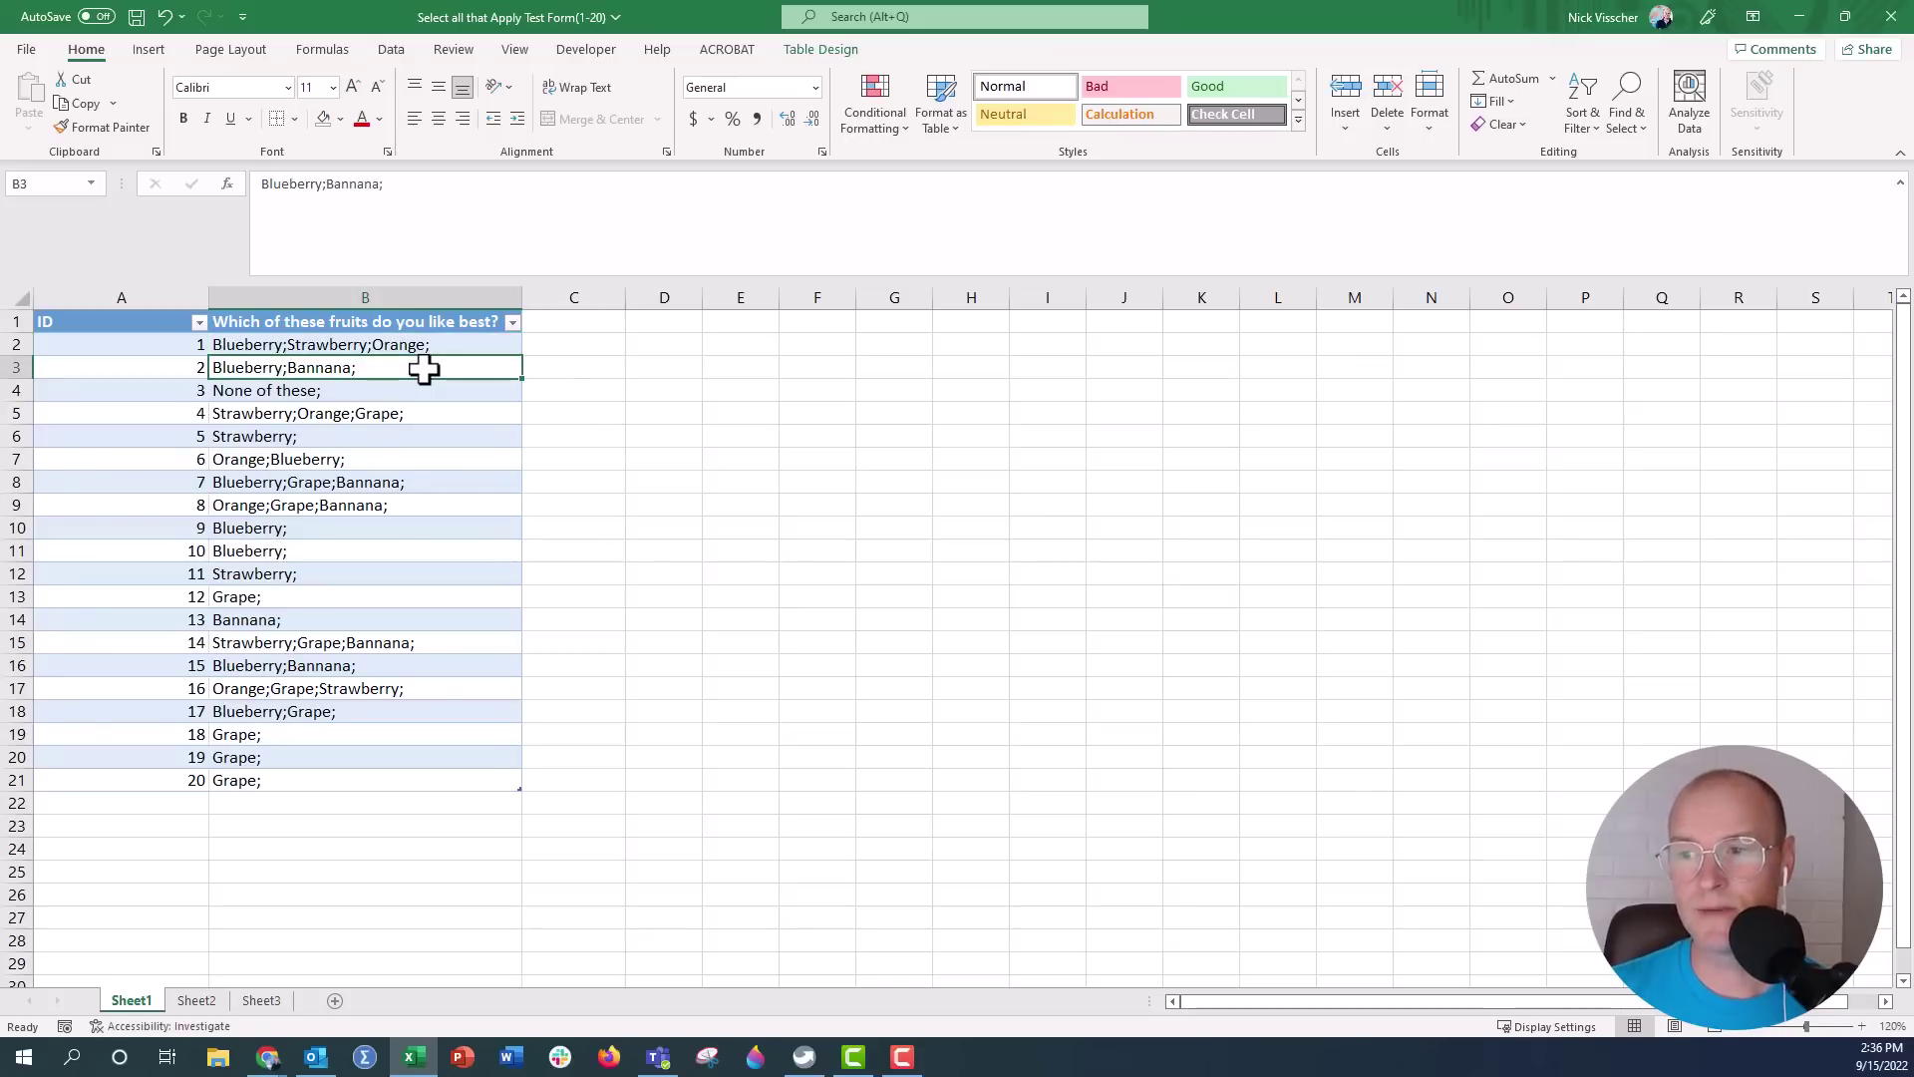
Go to Sheet2 and browse the Blueberry, Orange and None of these header columns
click(197, 1000)
click(252, 940)
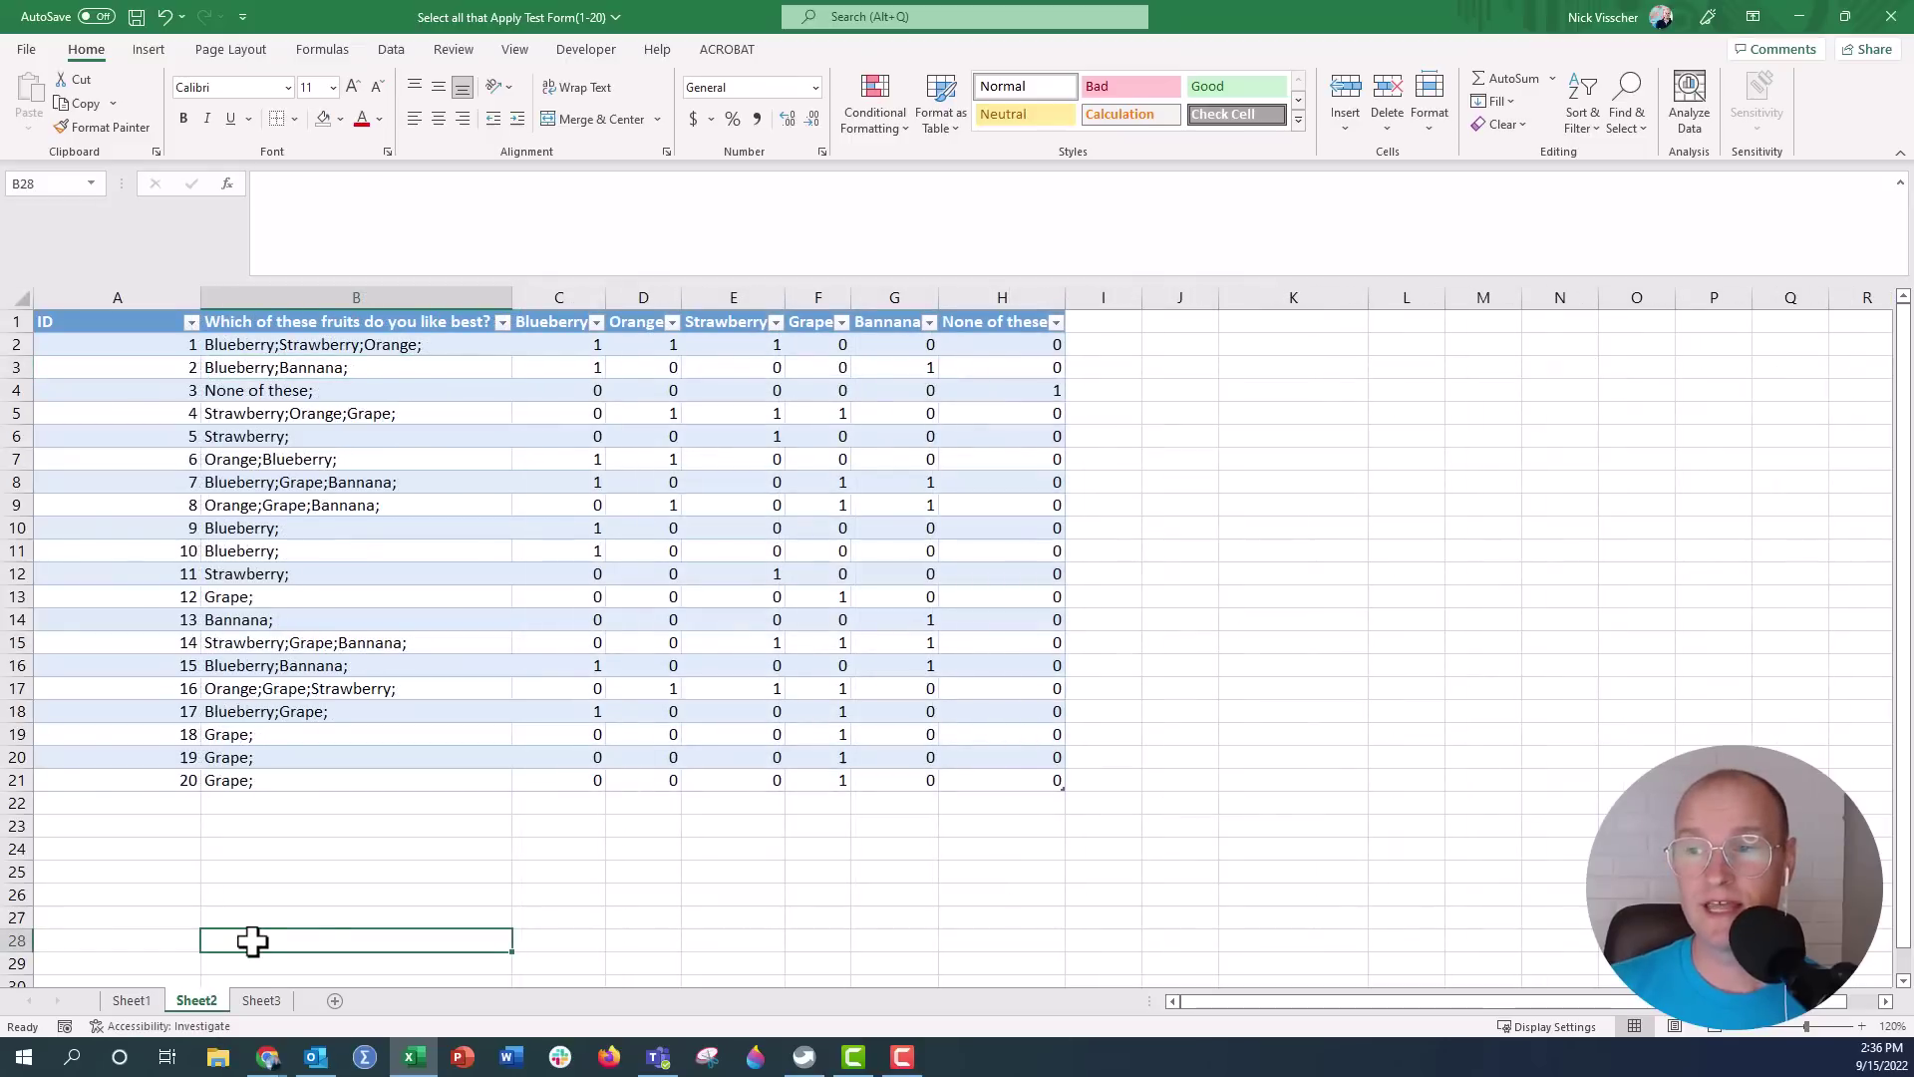
click(537, 293)
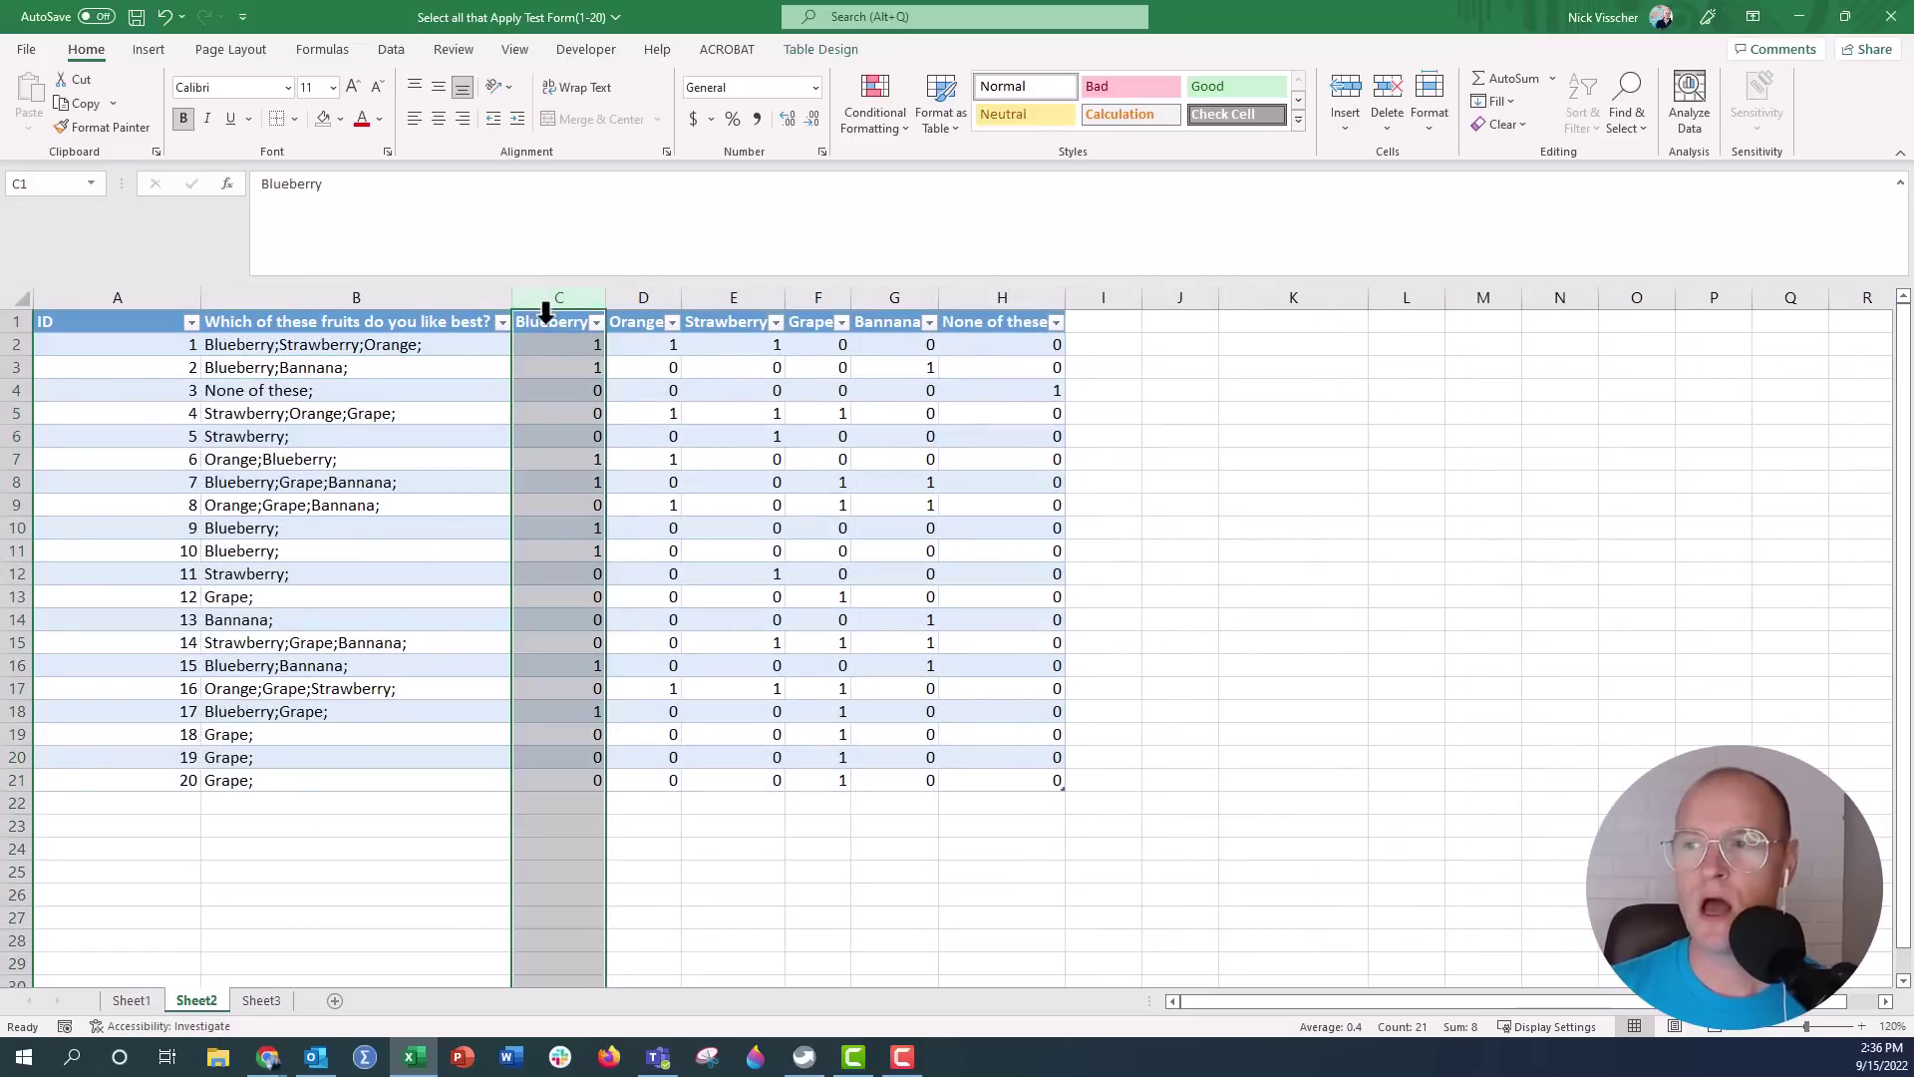
click(547, 324)
key(Right)
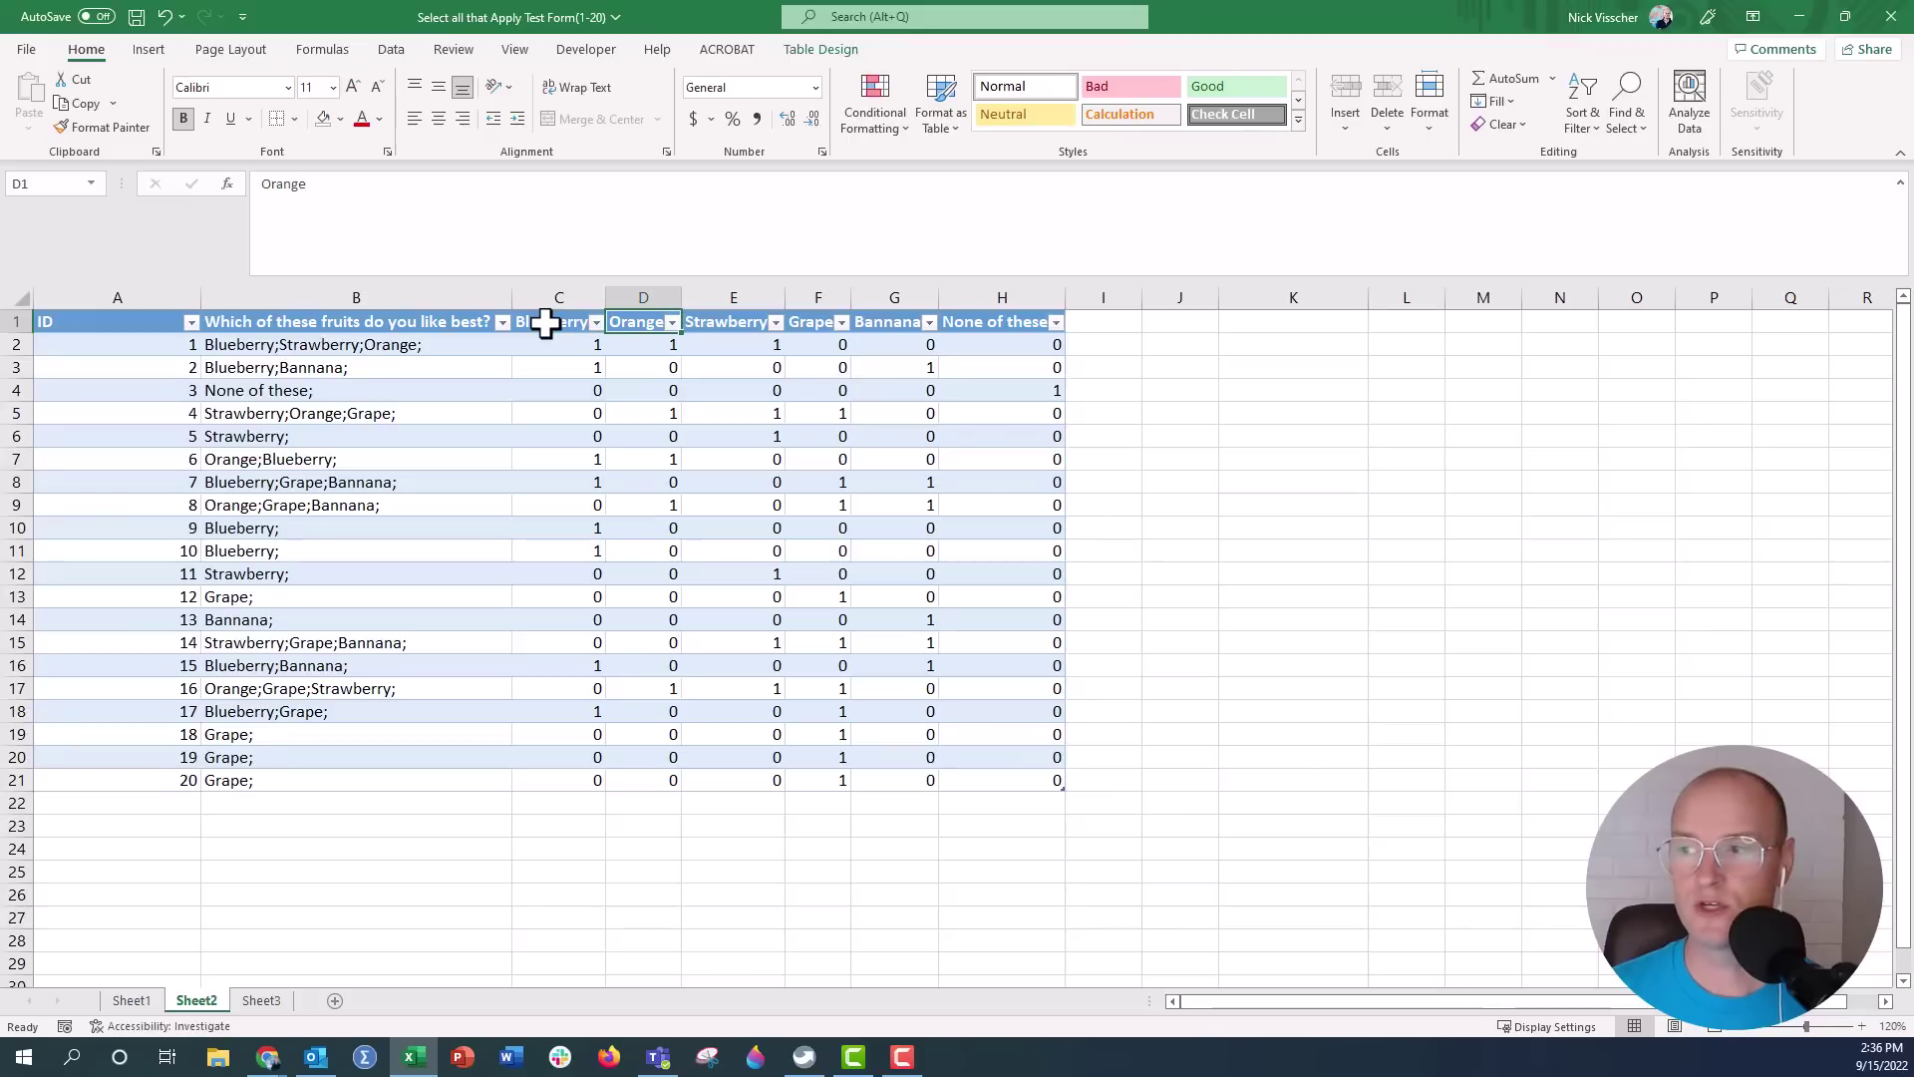
key(Right)
key(Right)
key(Right)
key(Right)
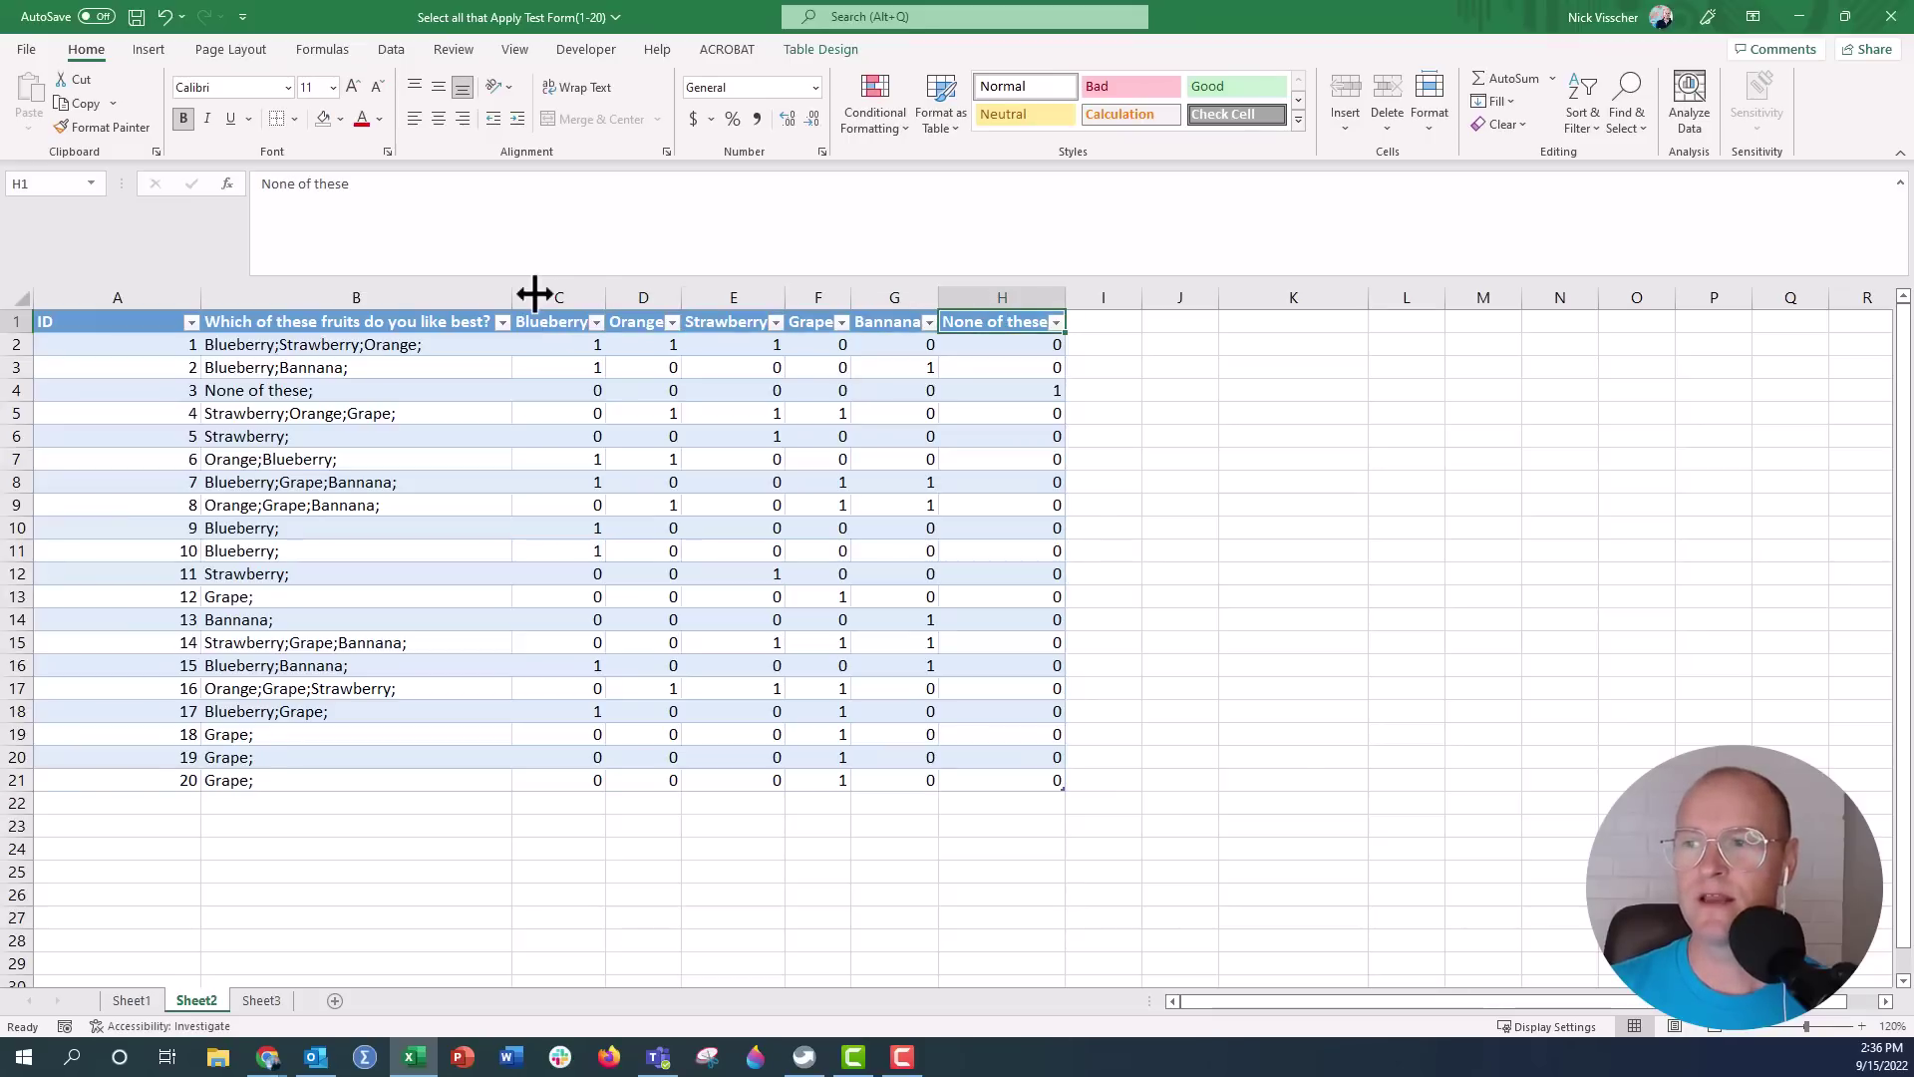
Review the Orange and Strawberry headers, the COUNTIF formula in C2, and empty cell C22
click(534, 284)
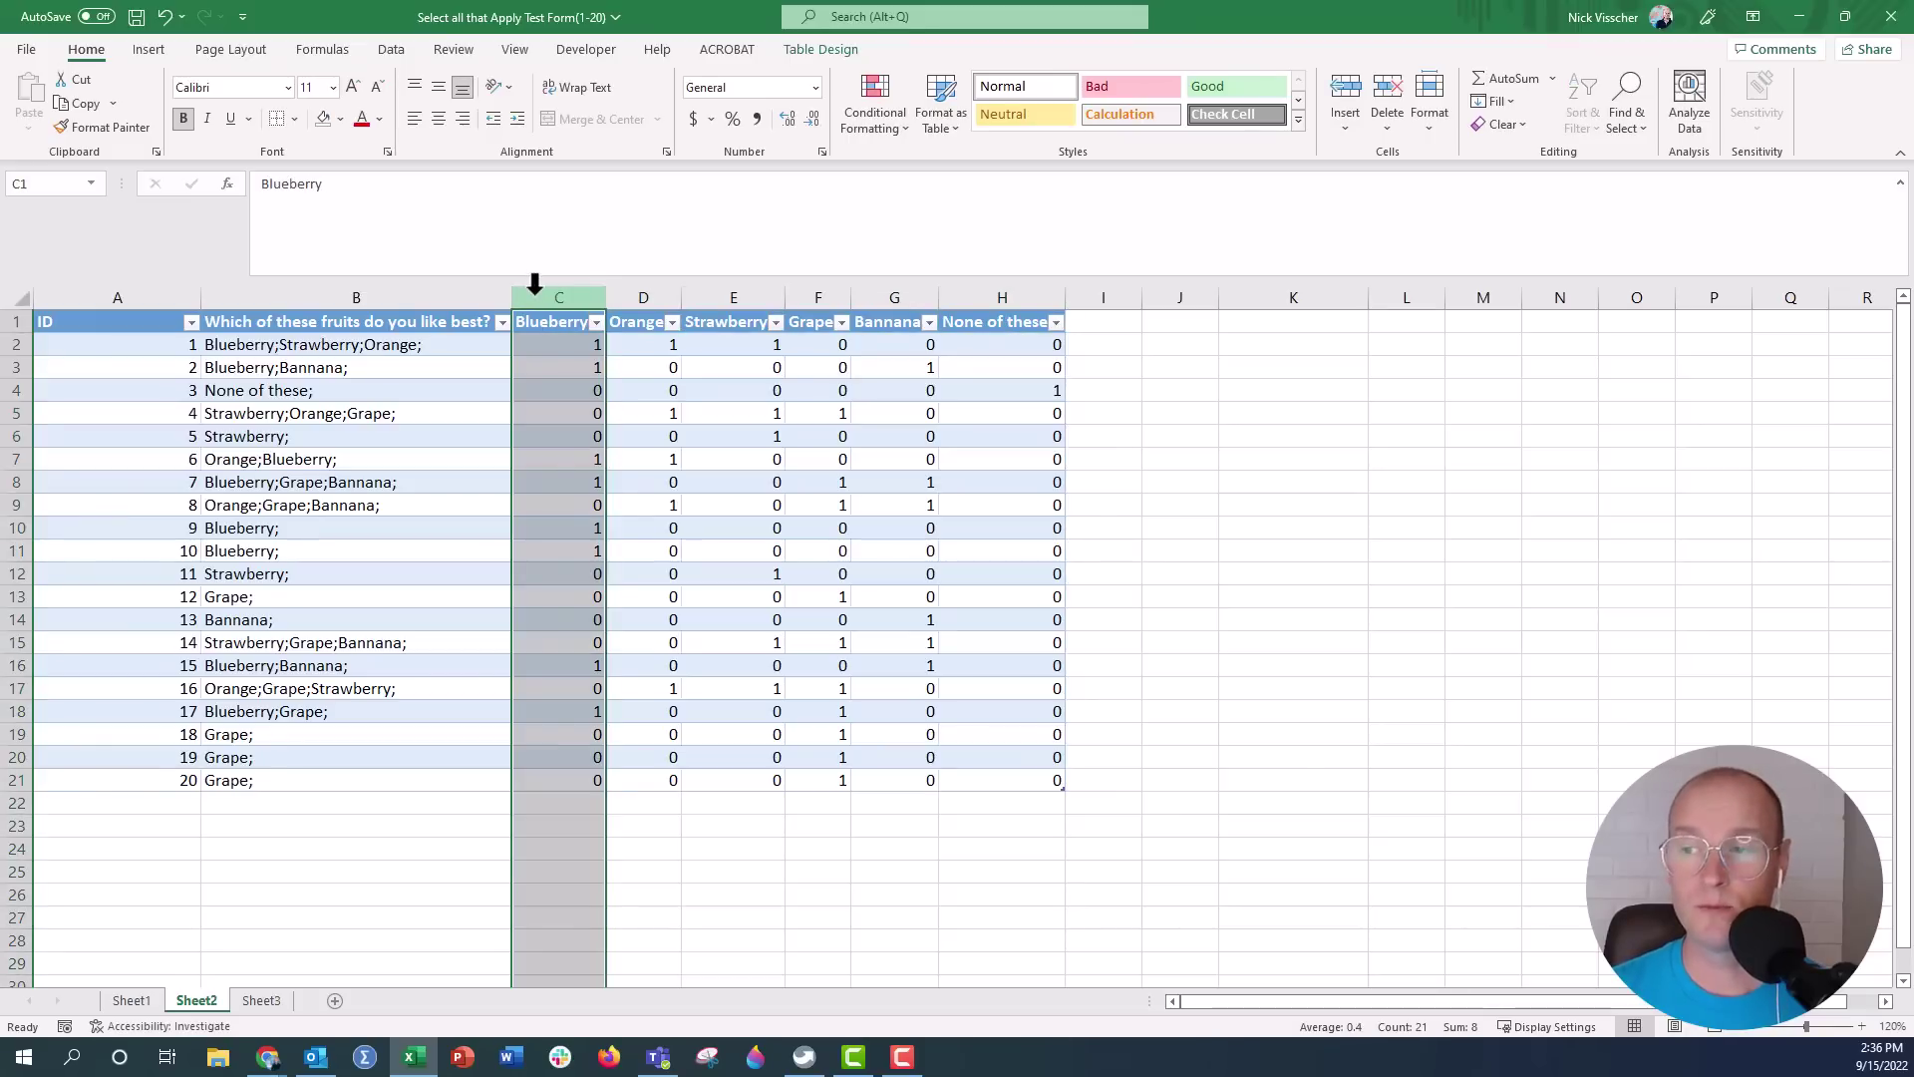
key(Right)
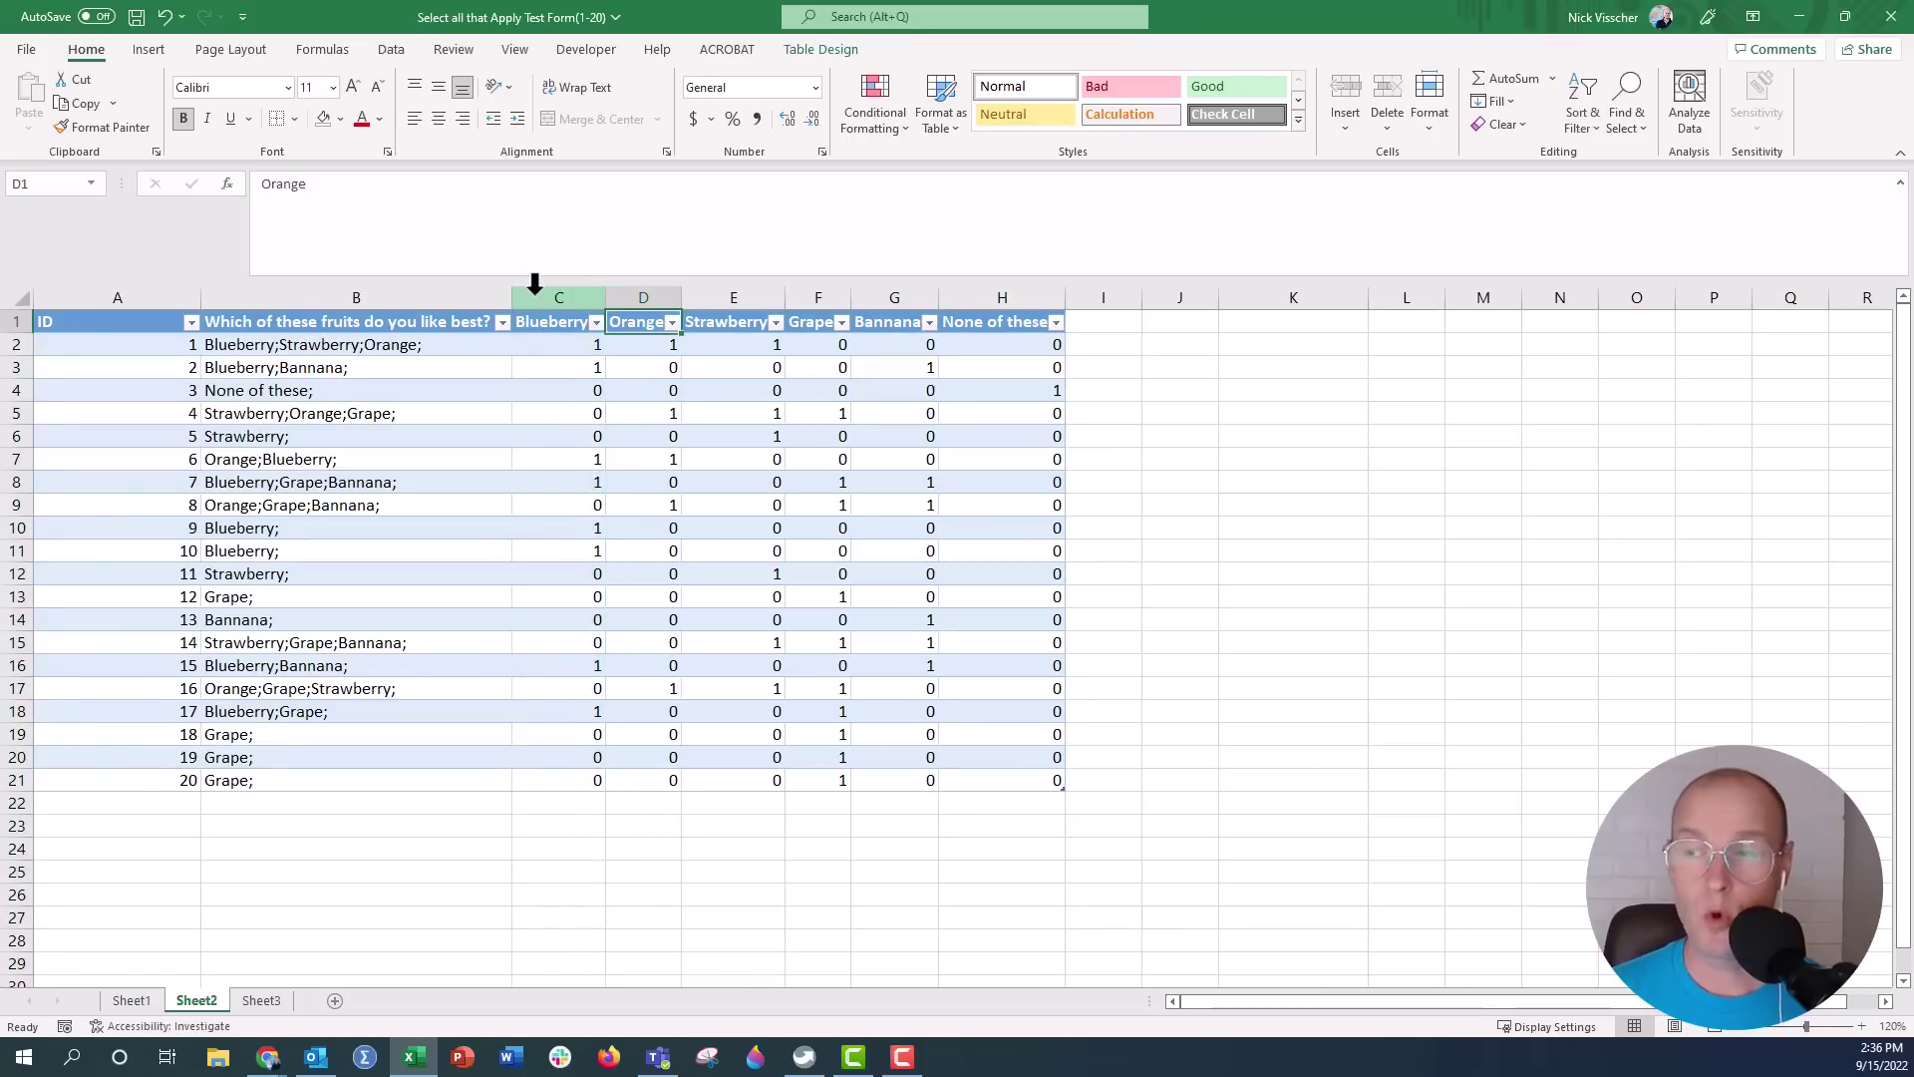
key(Right)
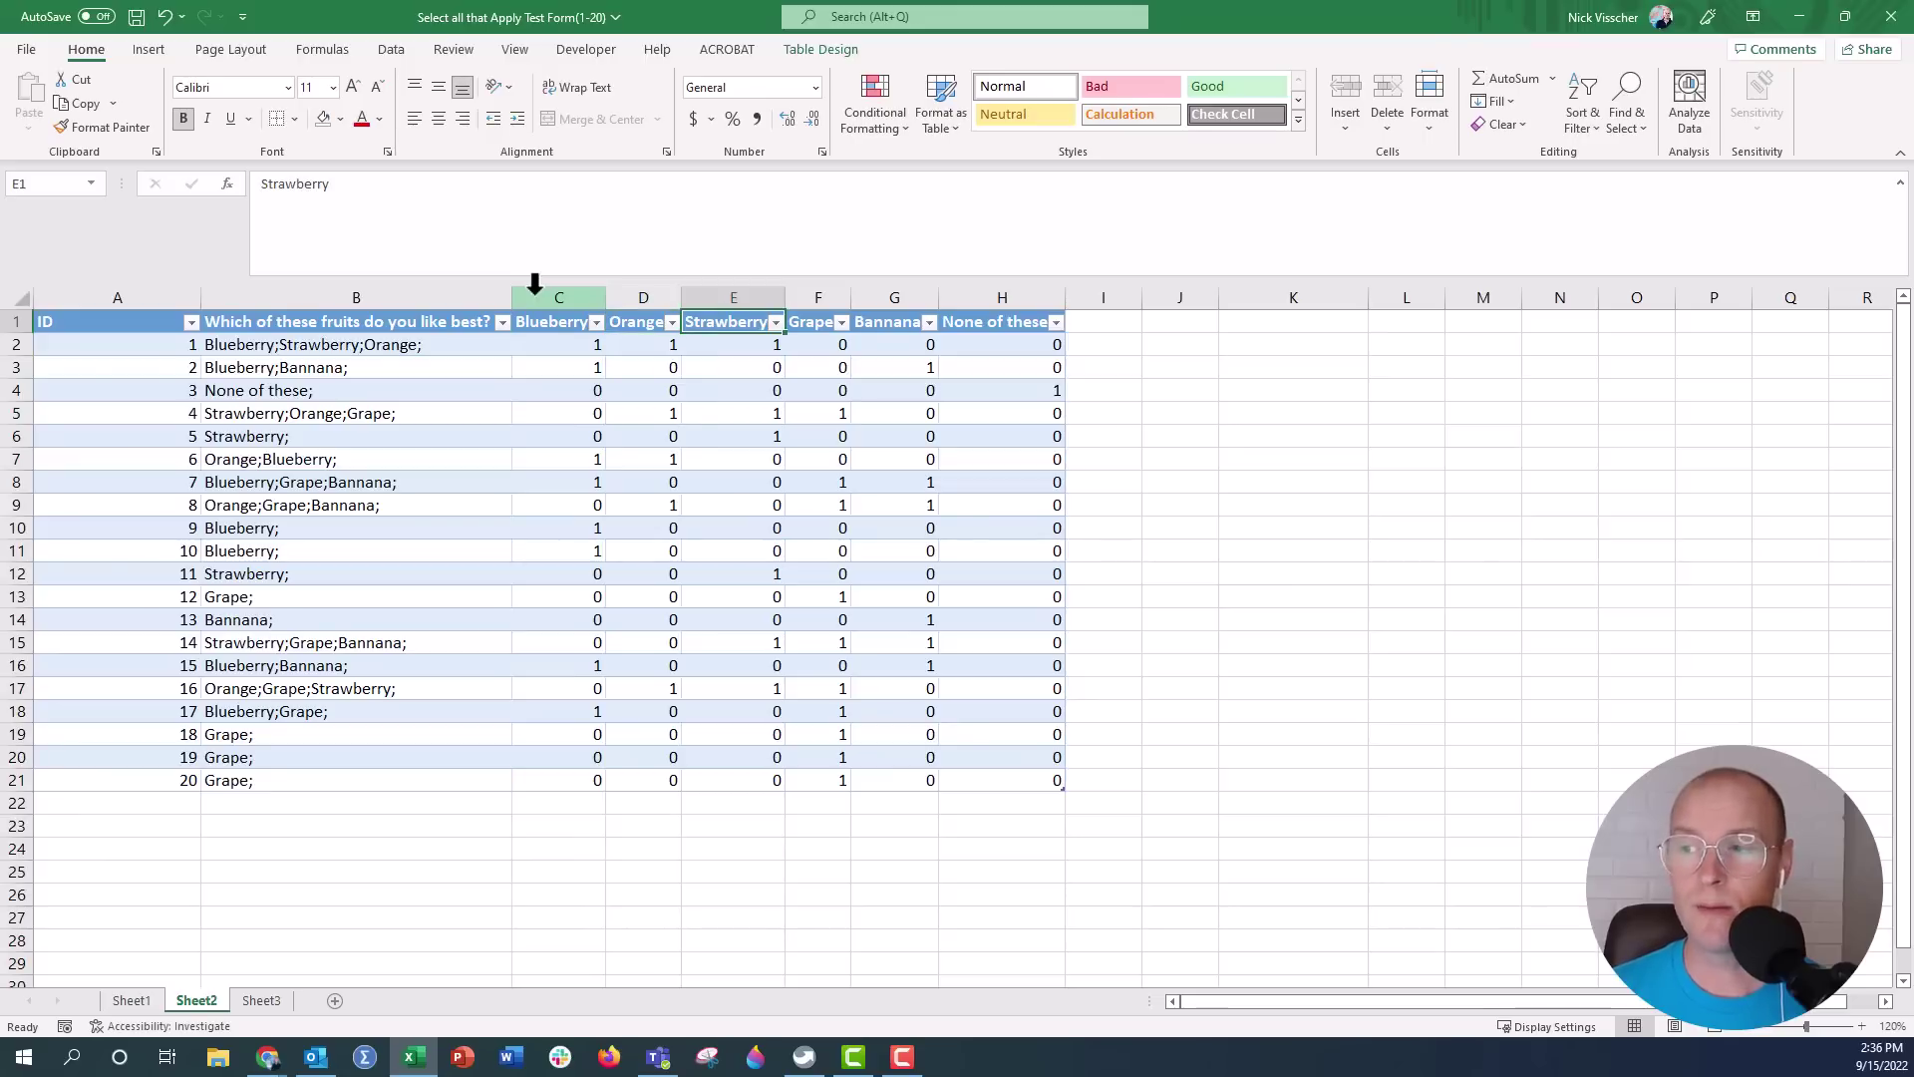
click(543, 345)
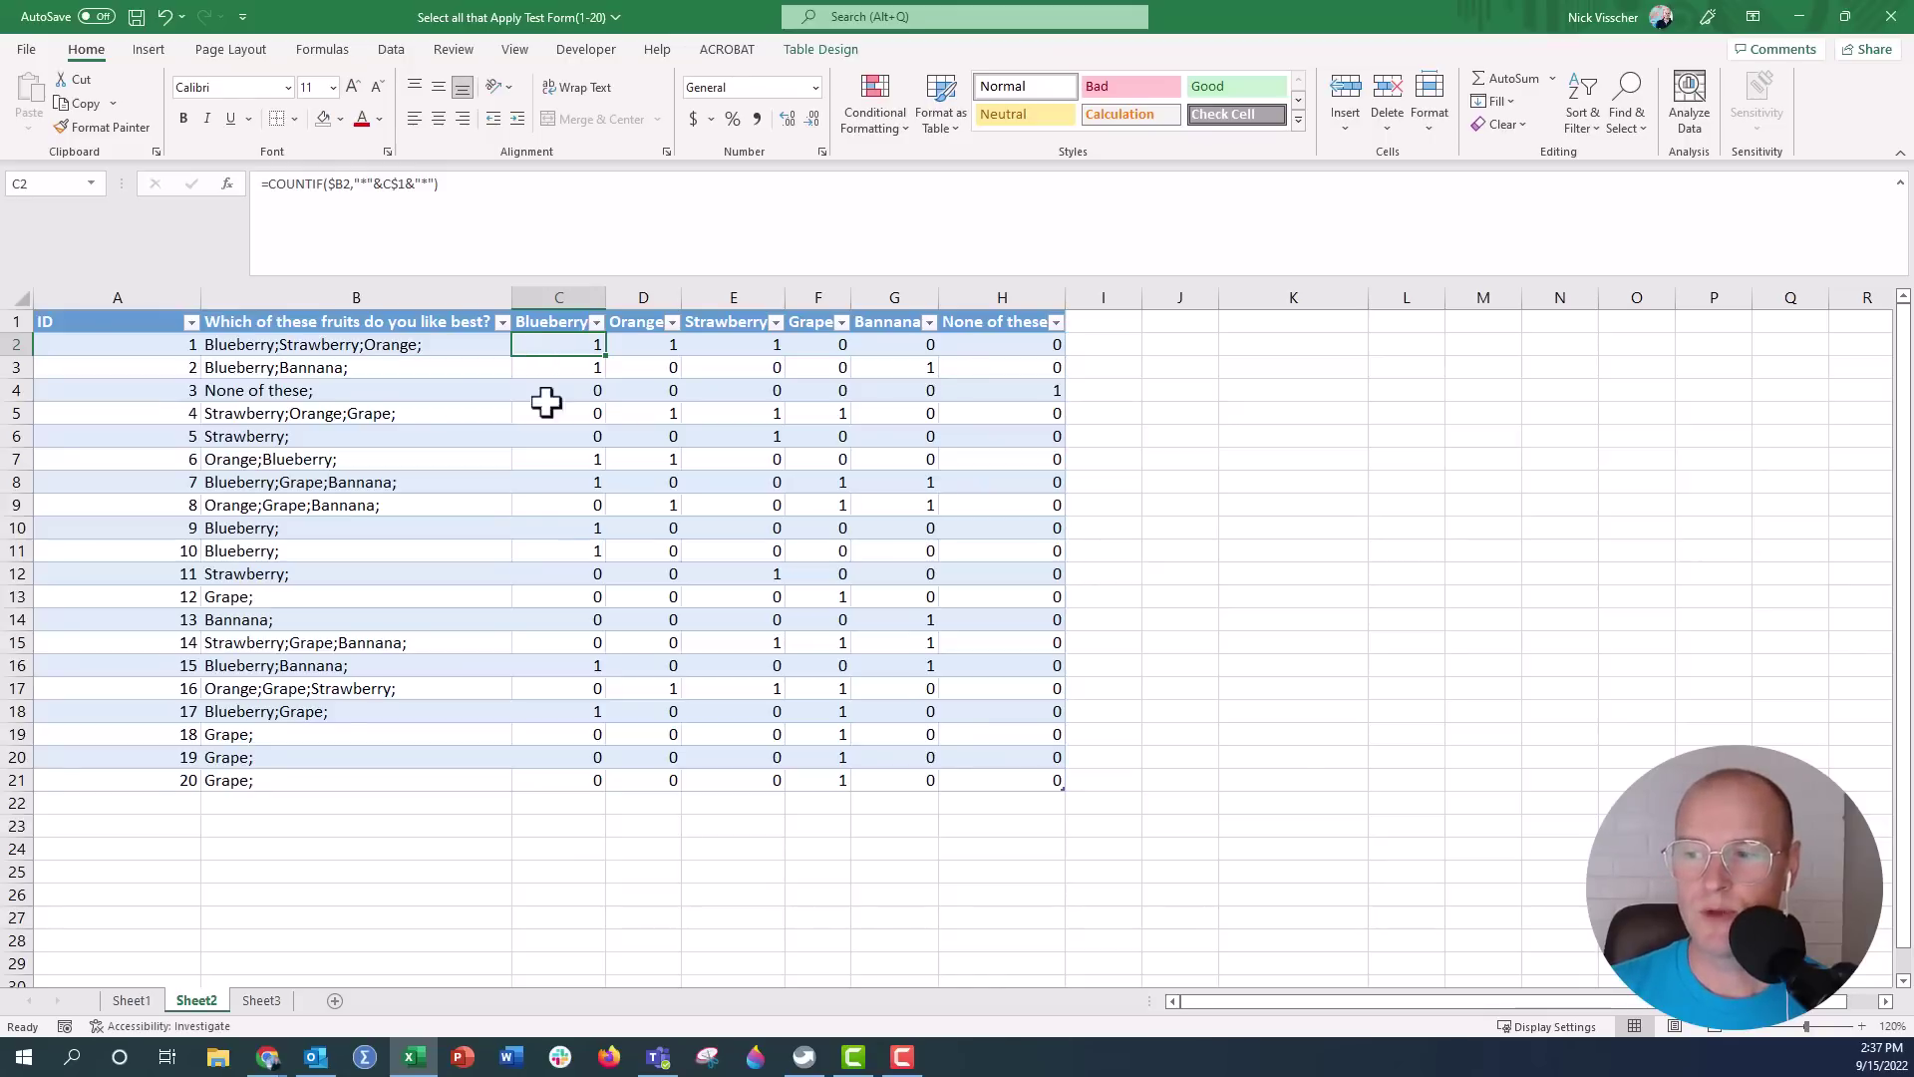
click(568, 804)
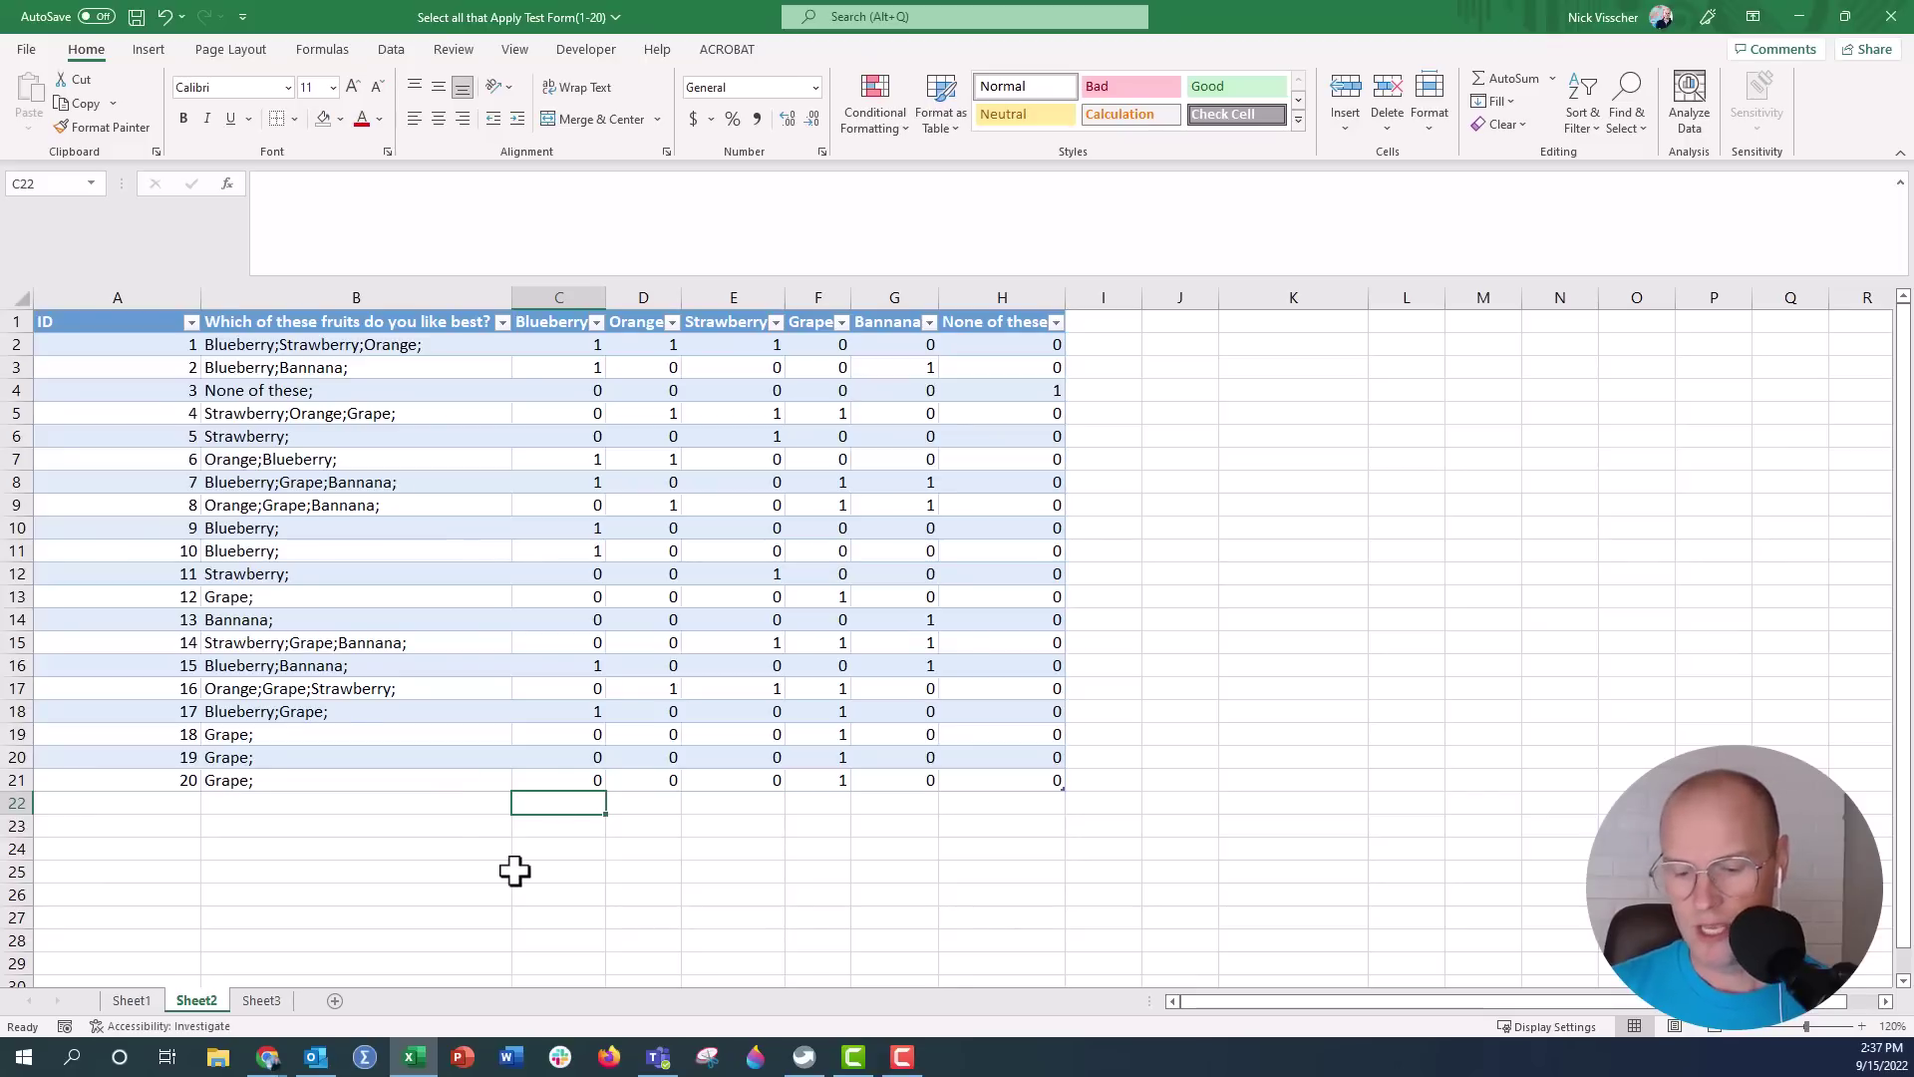
text(=)
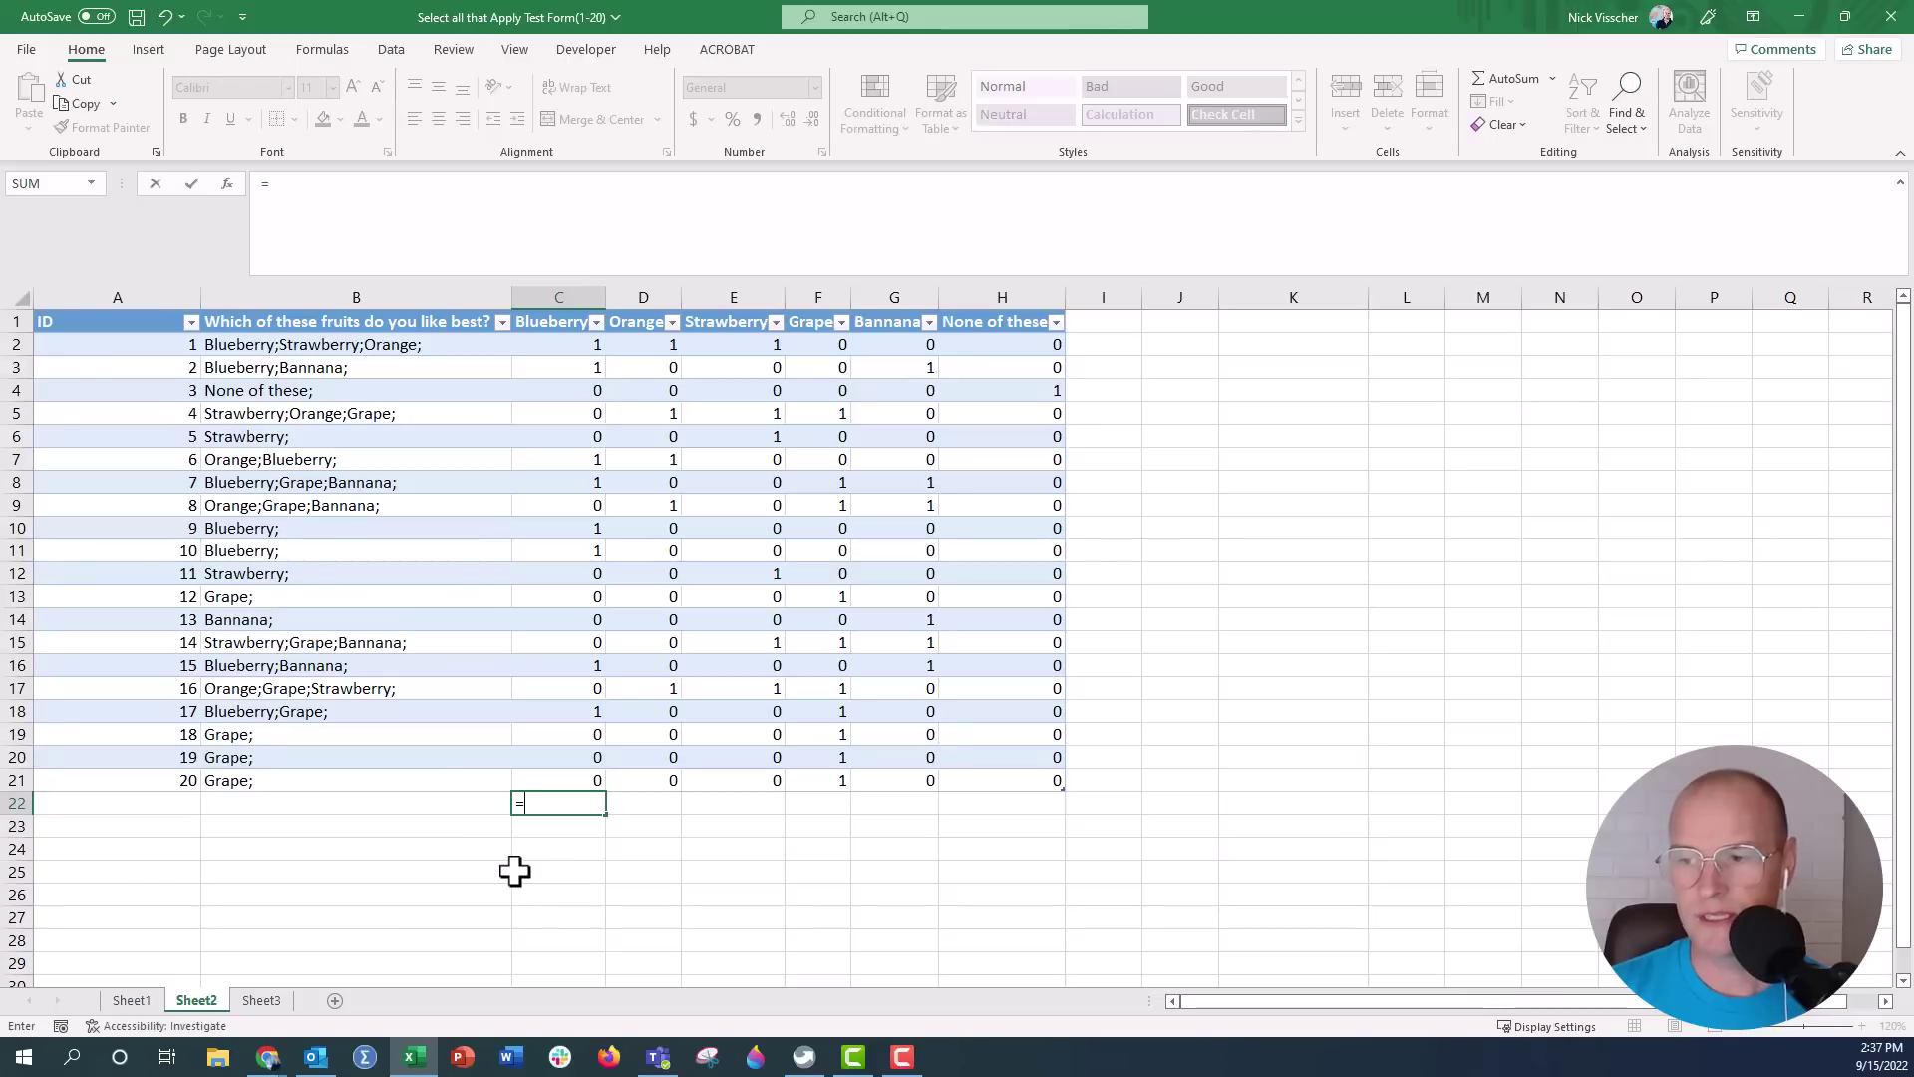
text(sum()
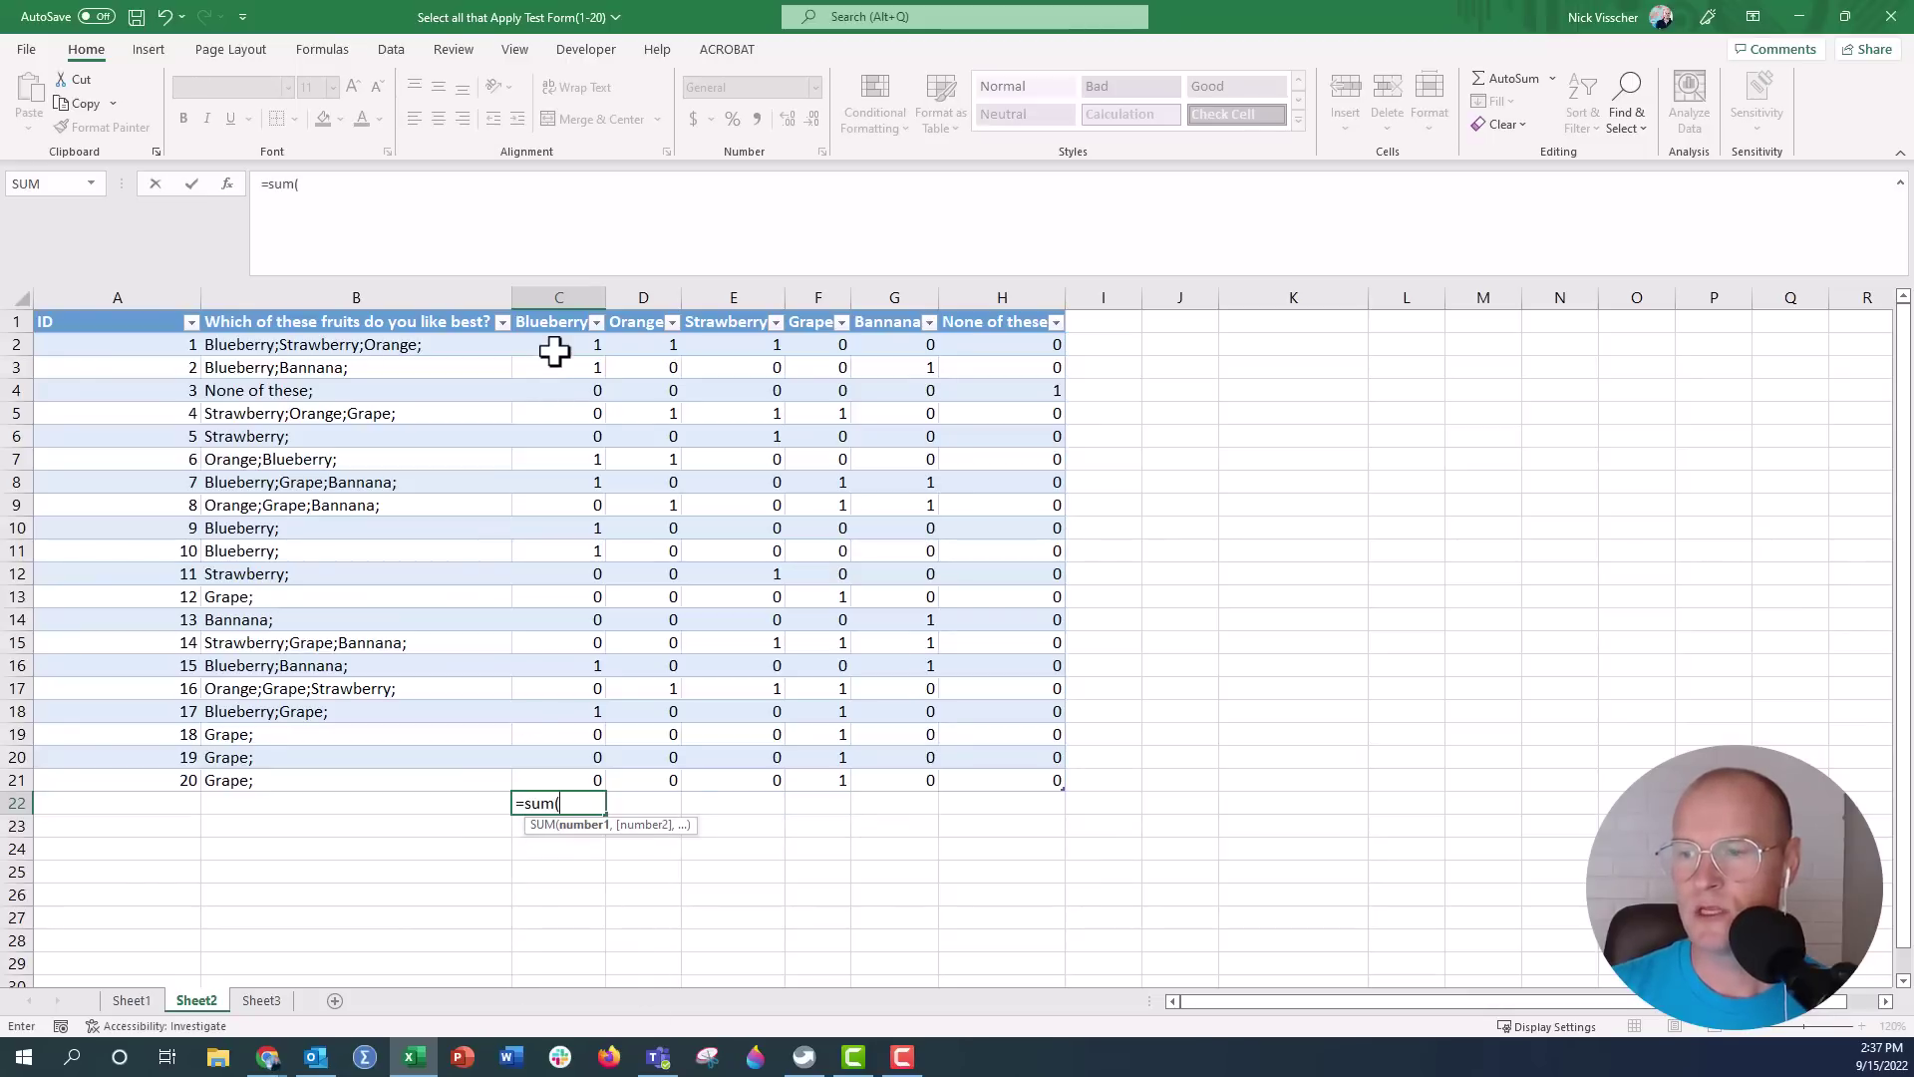
Total the Blueberry column in C22 and fill the sum across to None of these
drag(555, 348, 541, 768)
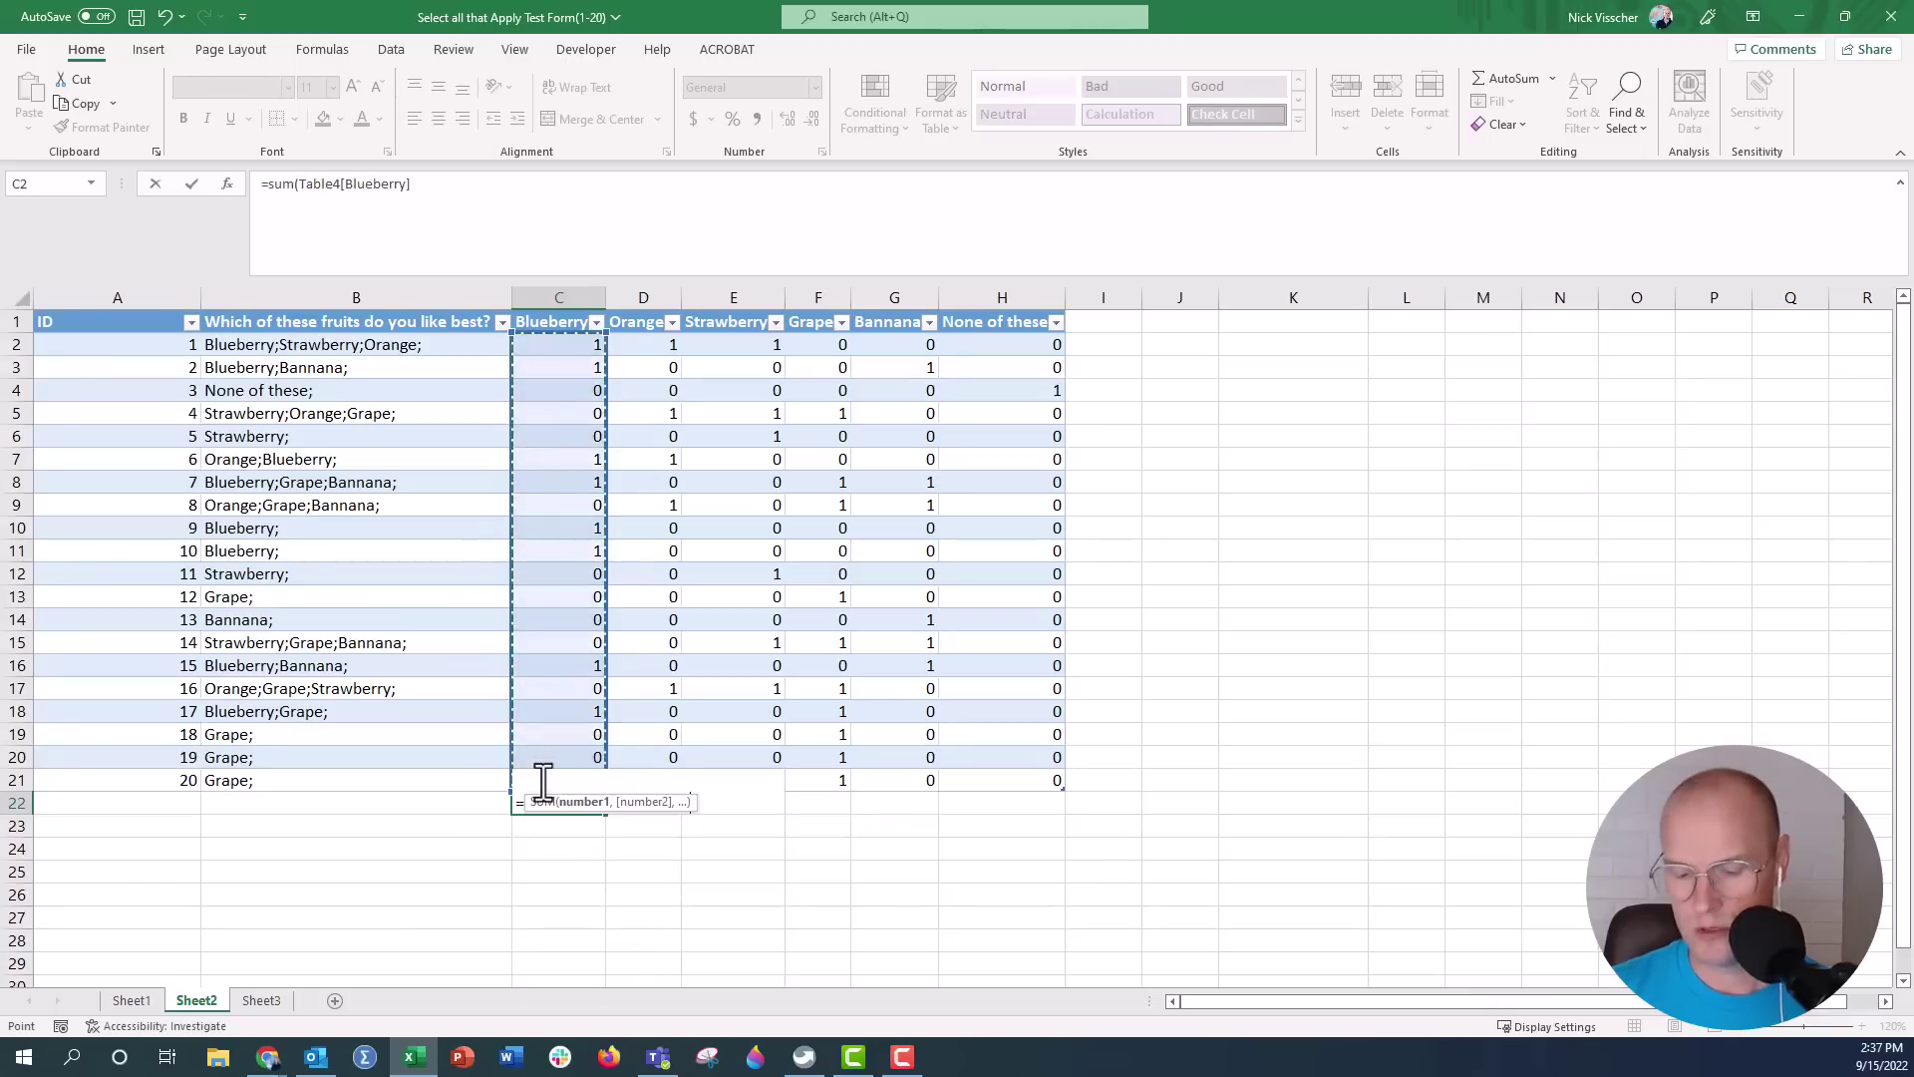
text())
key(Return)
key(Up)
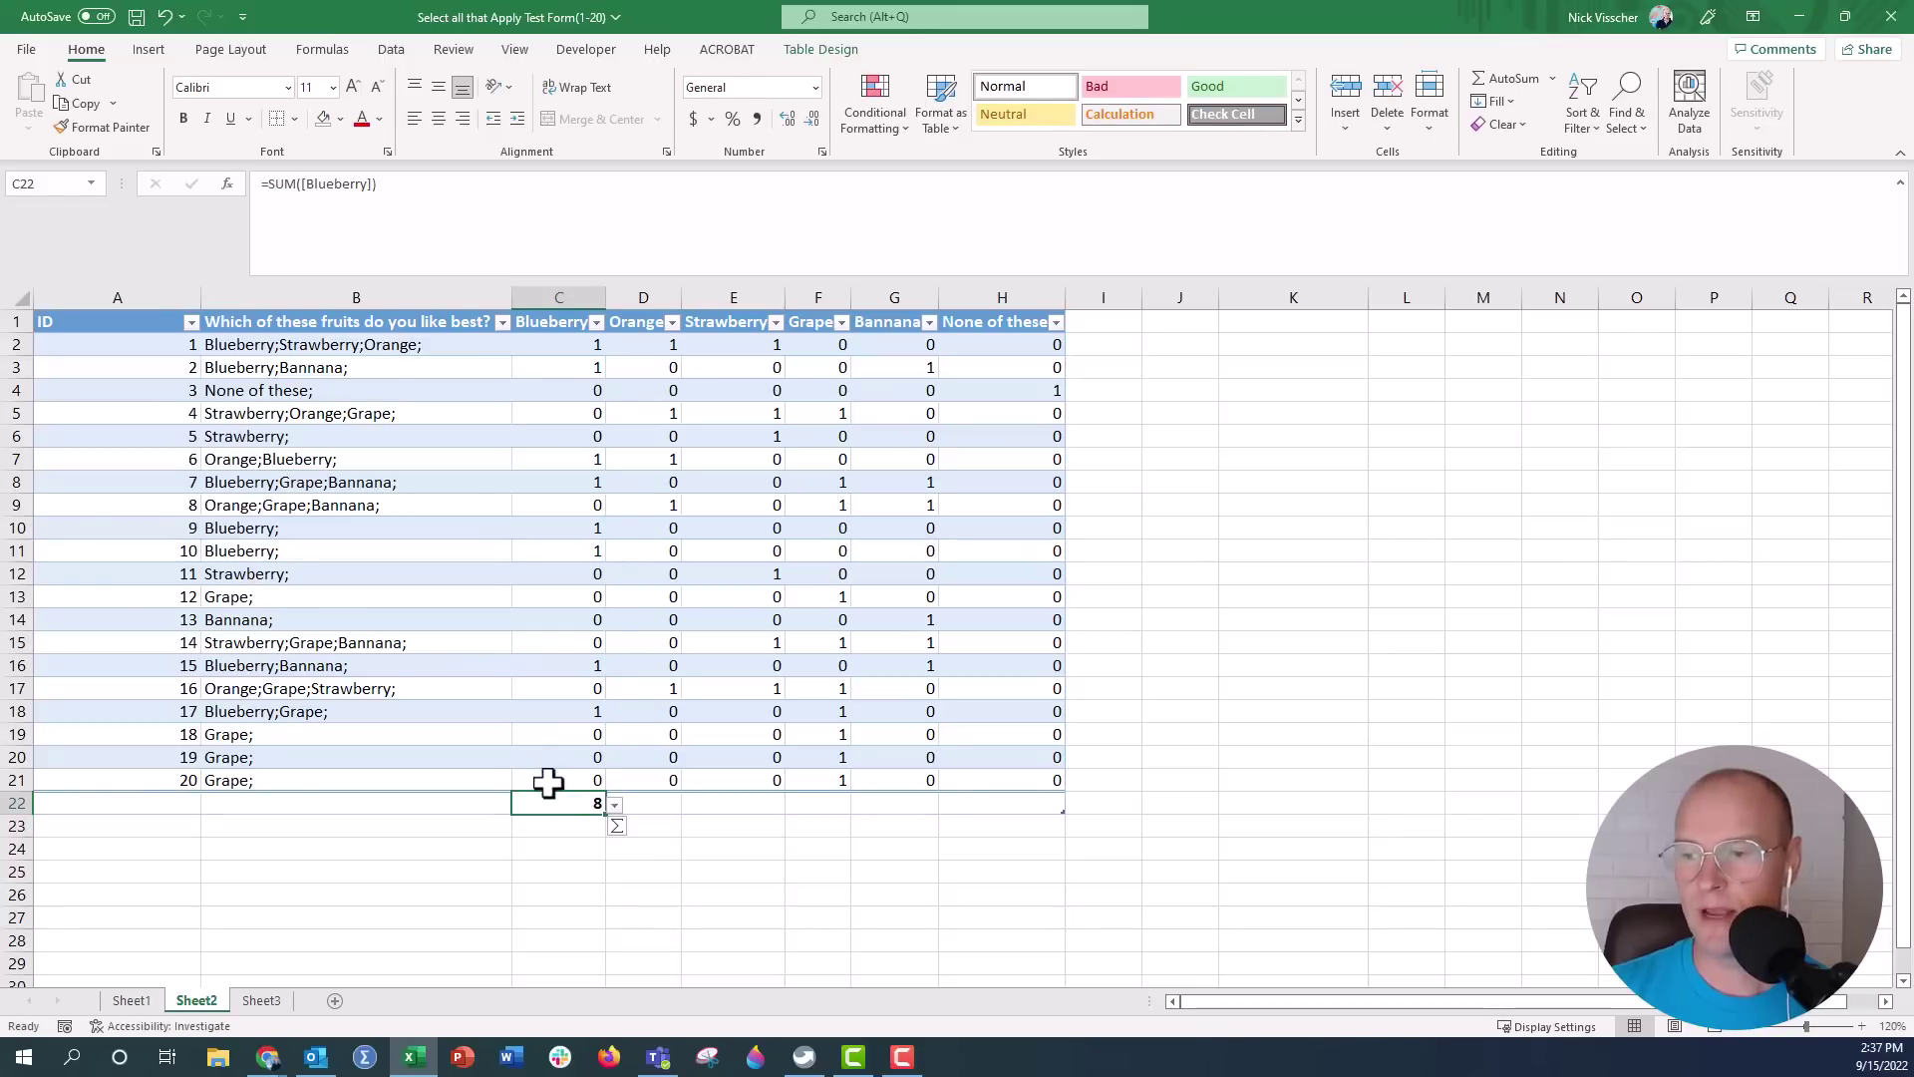
drag(606, 811, 1057, 805)
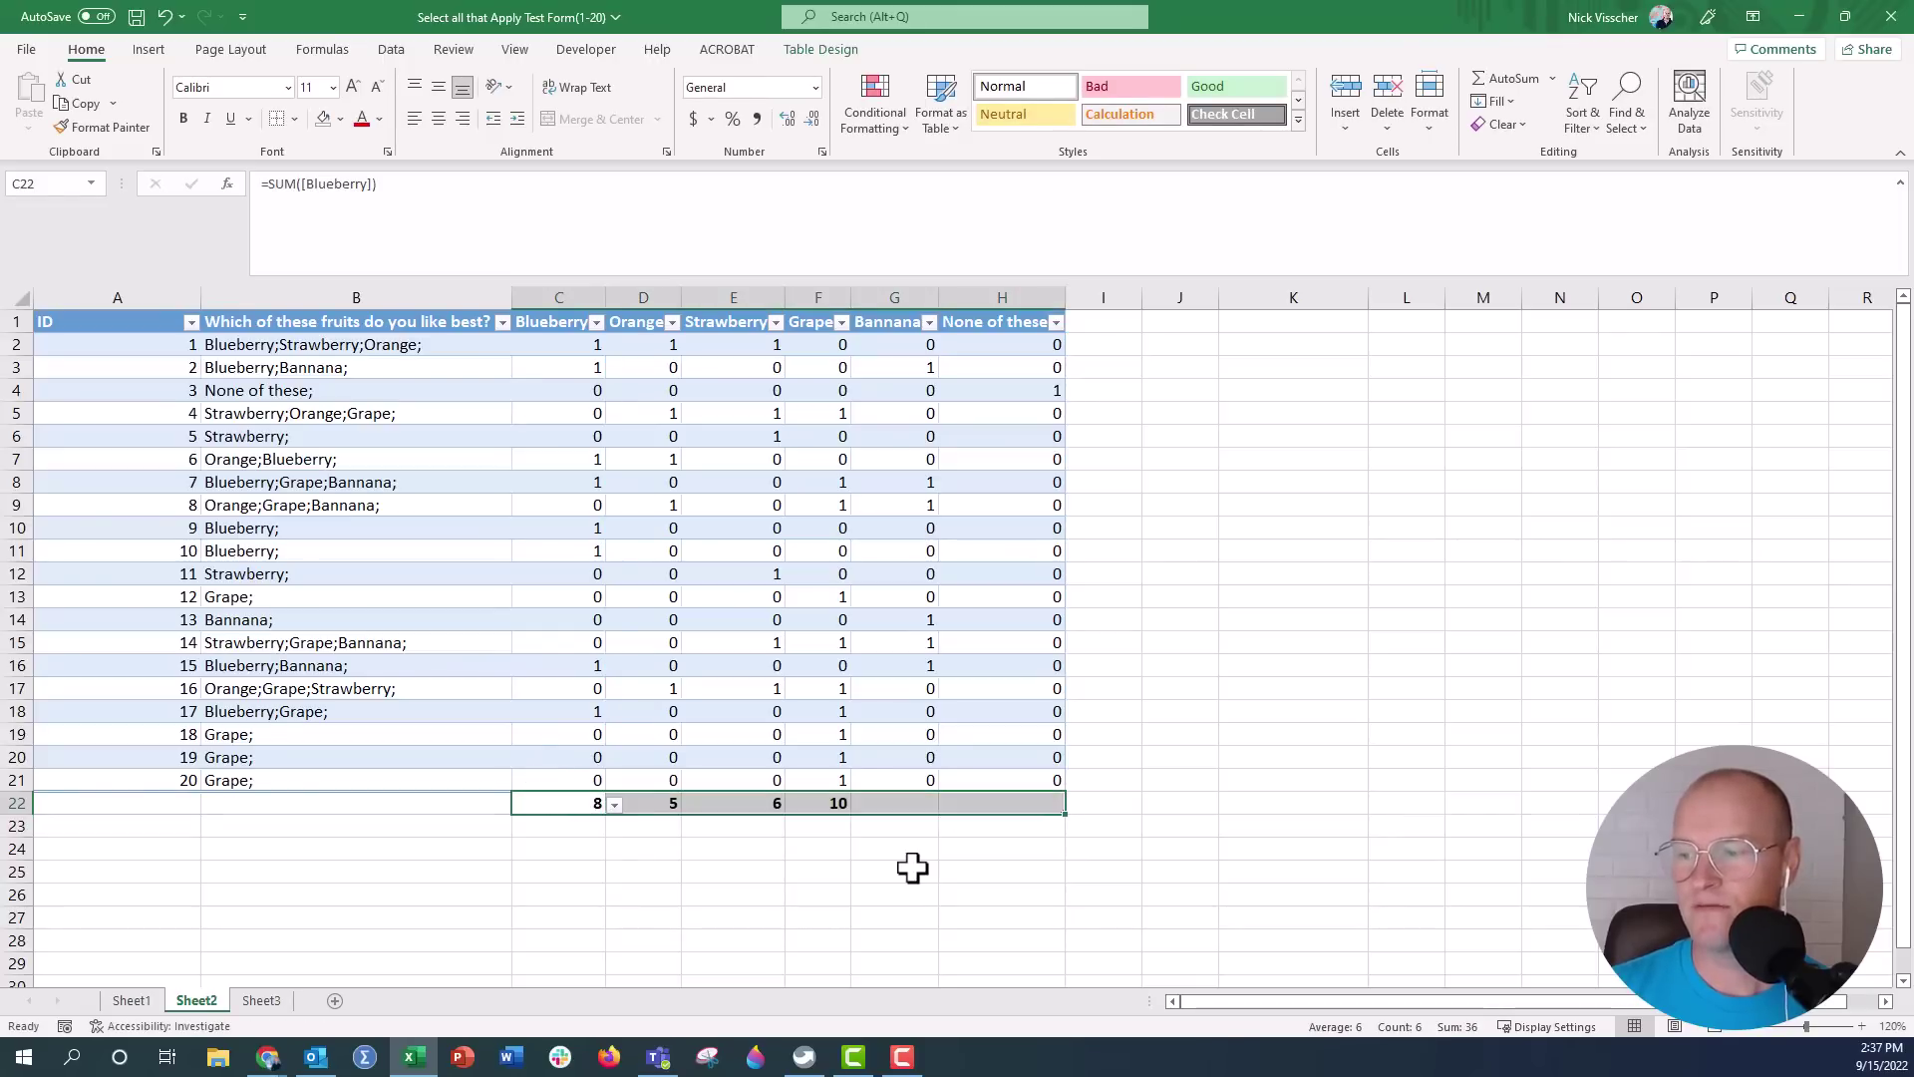
Add a Blueberry percentage in C23 from its total, fill it across, and apply Percent Style
click(564, 828)
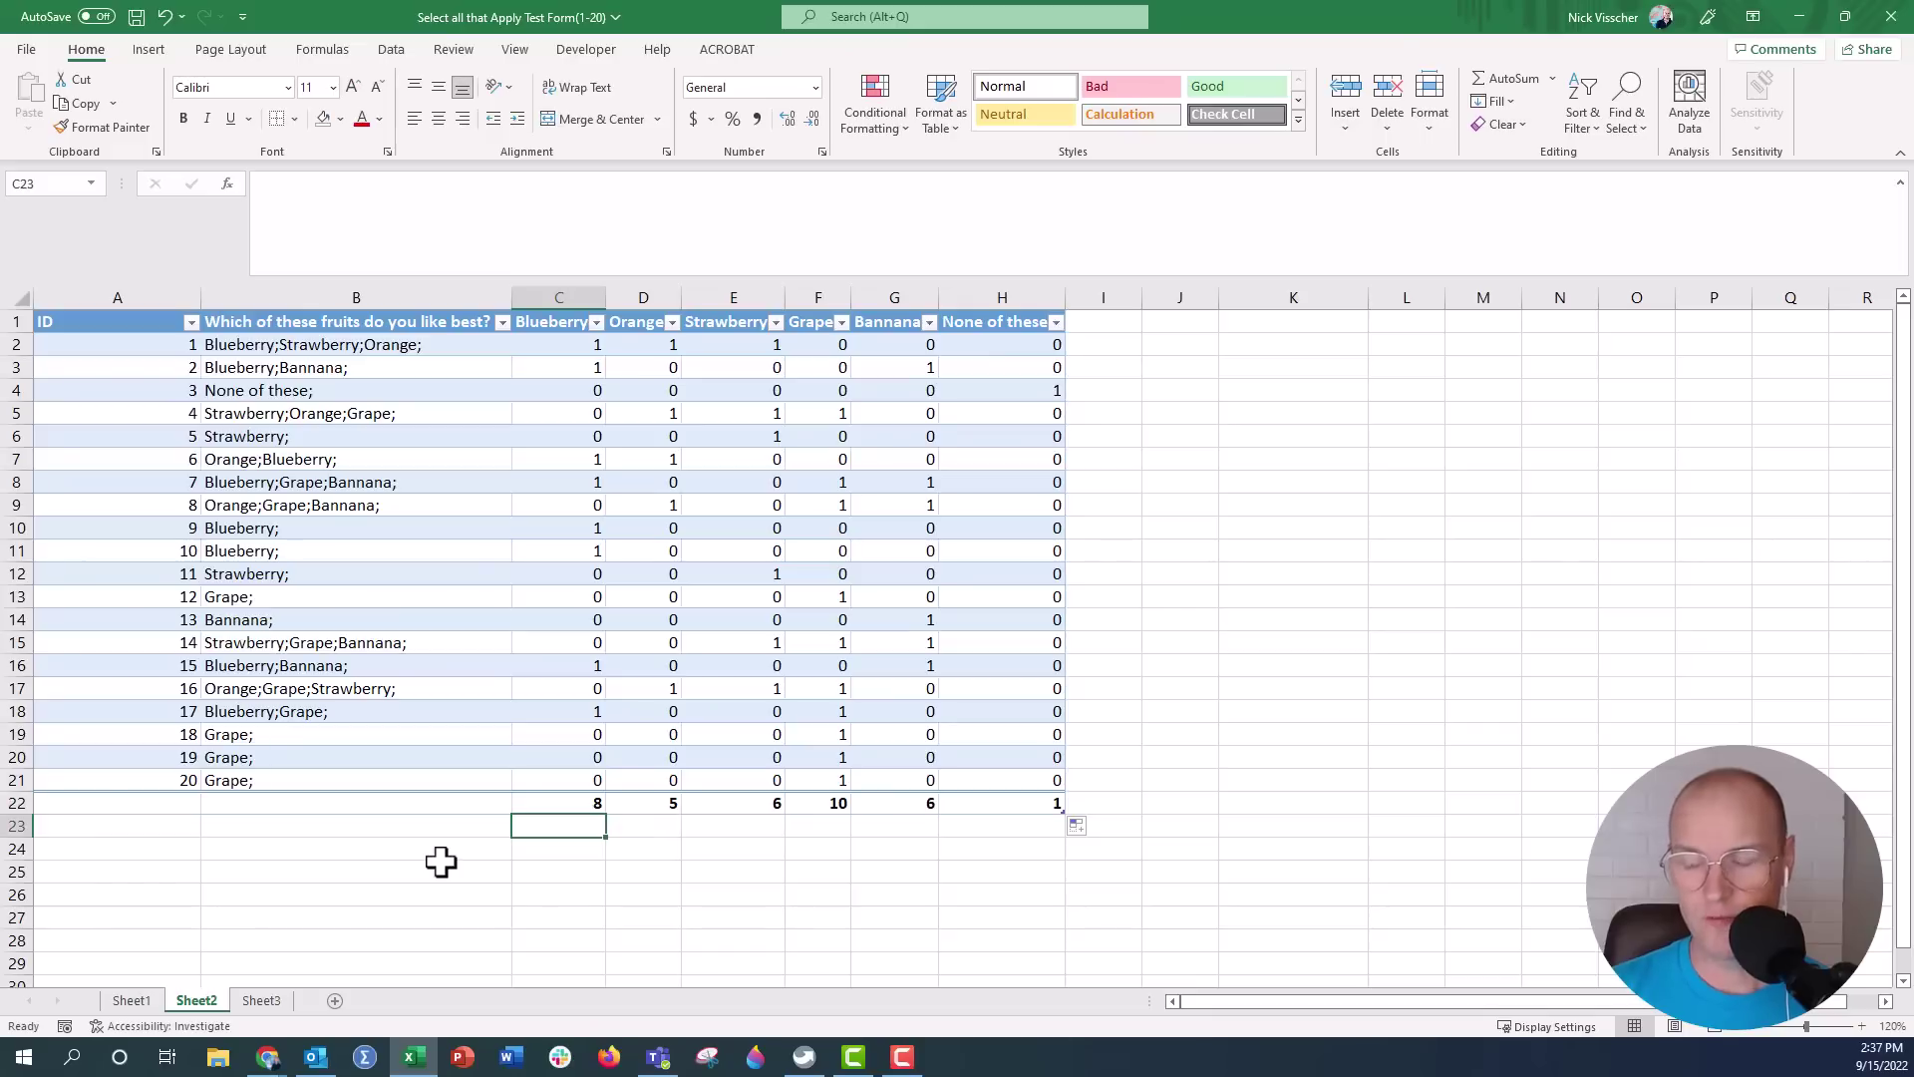
text(=)
key(Up)
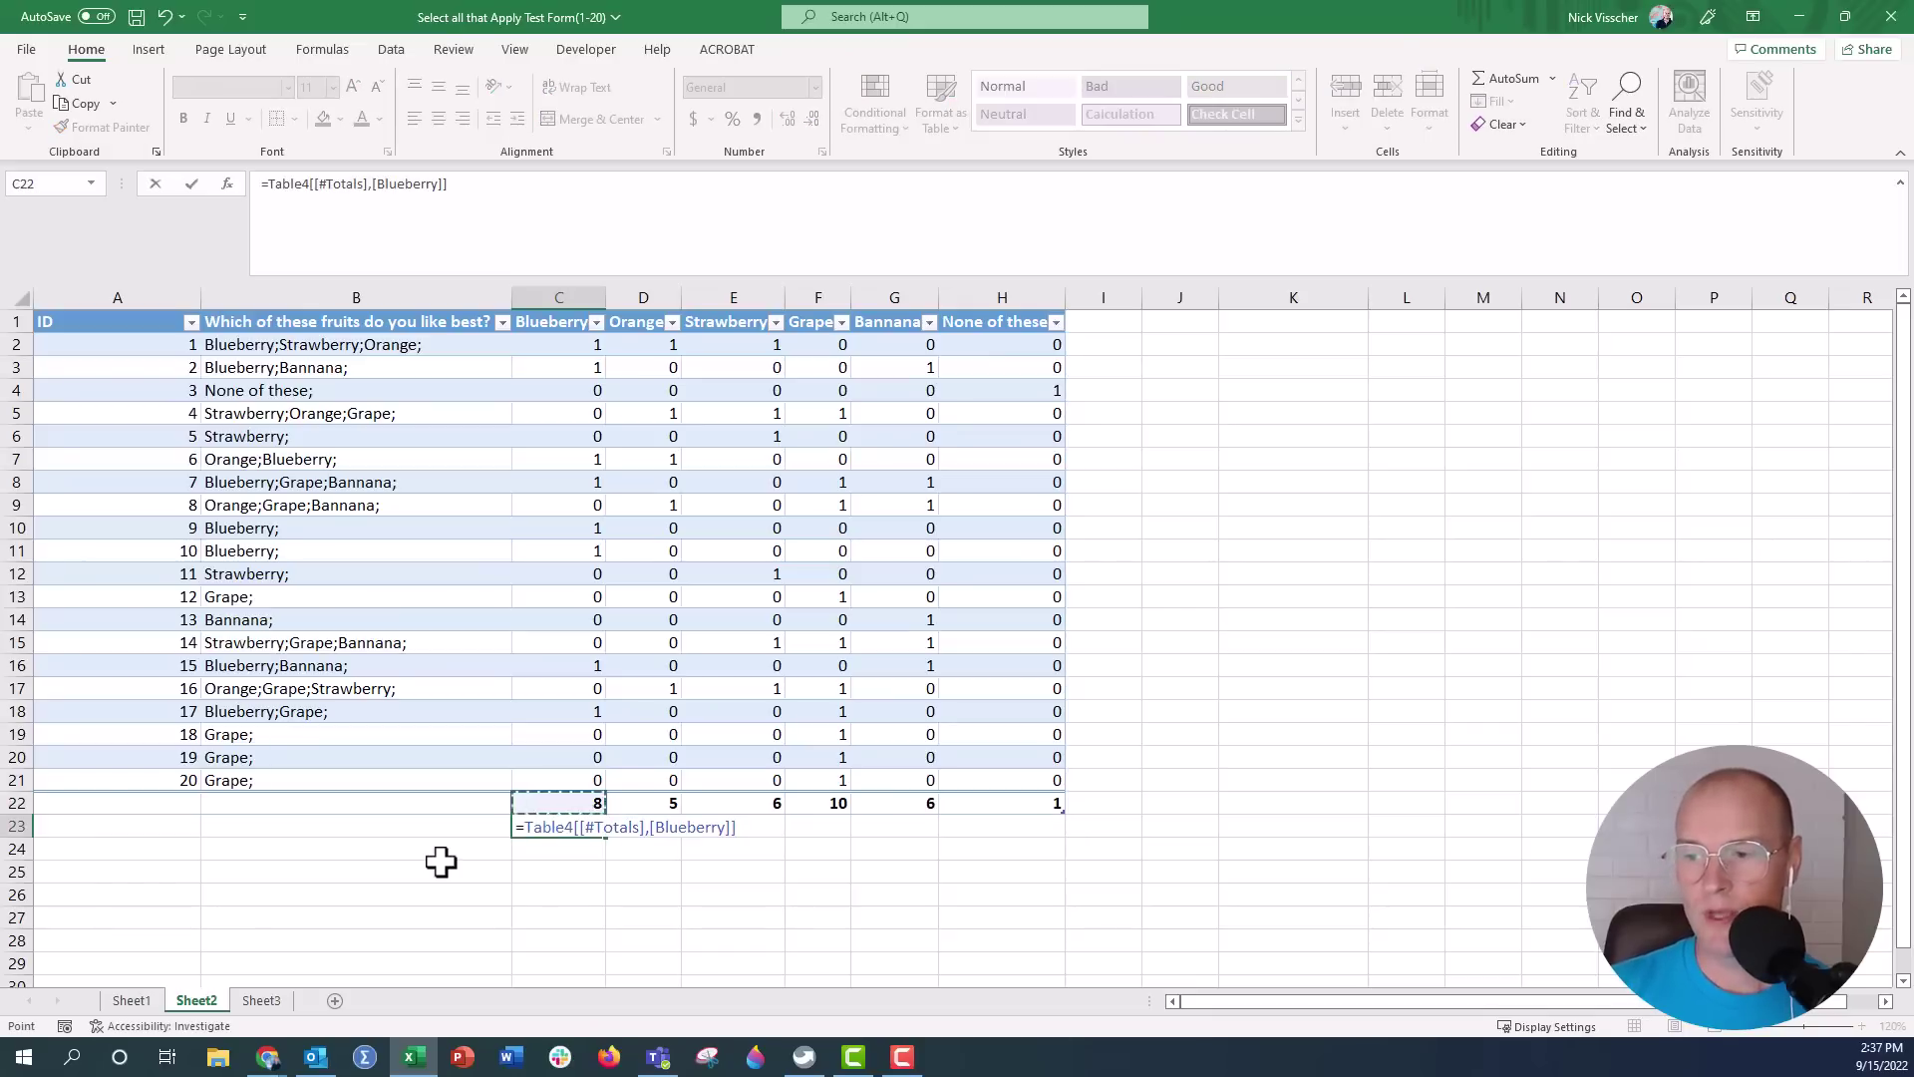
text(/)
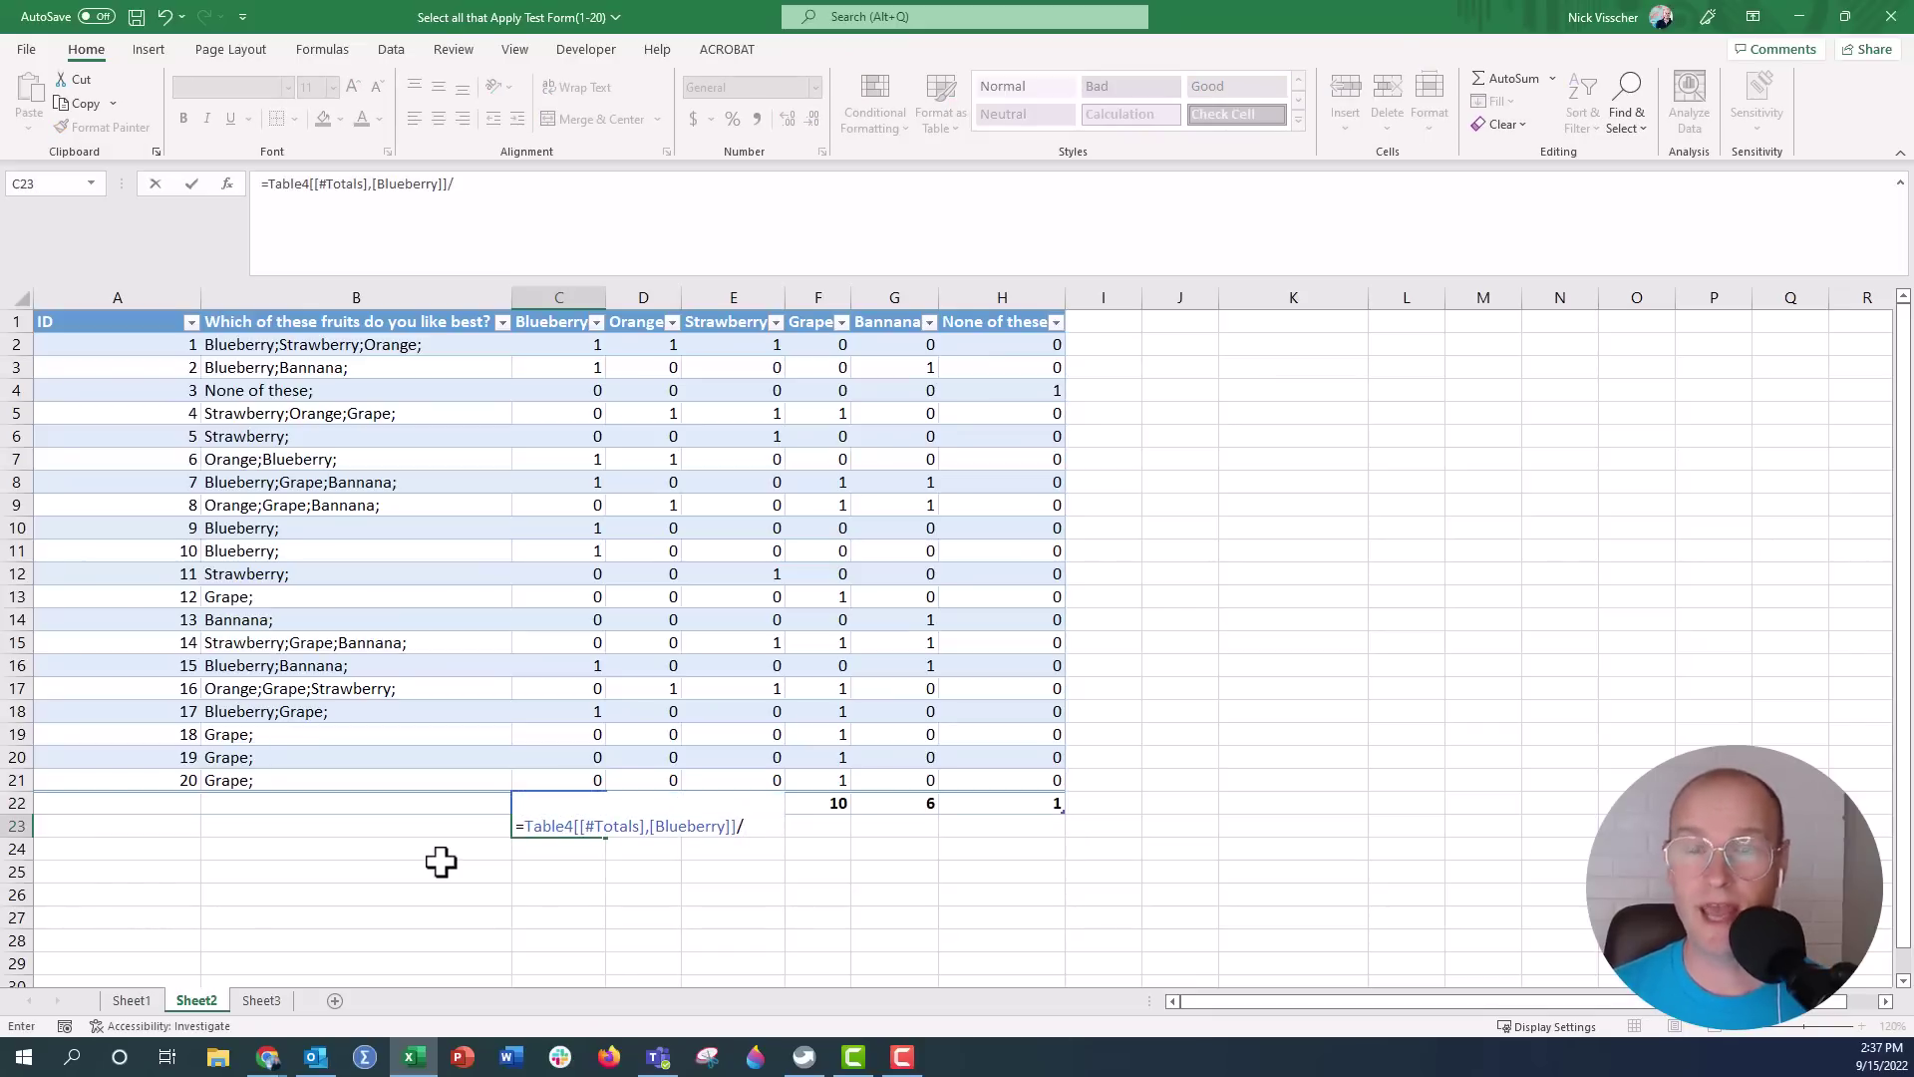
text(20)
key(Return)
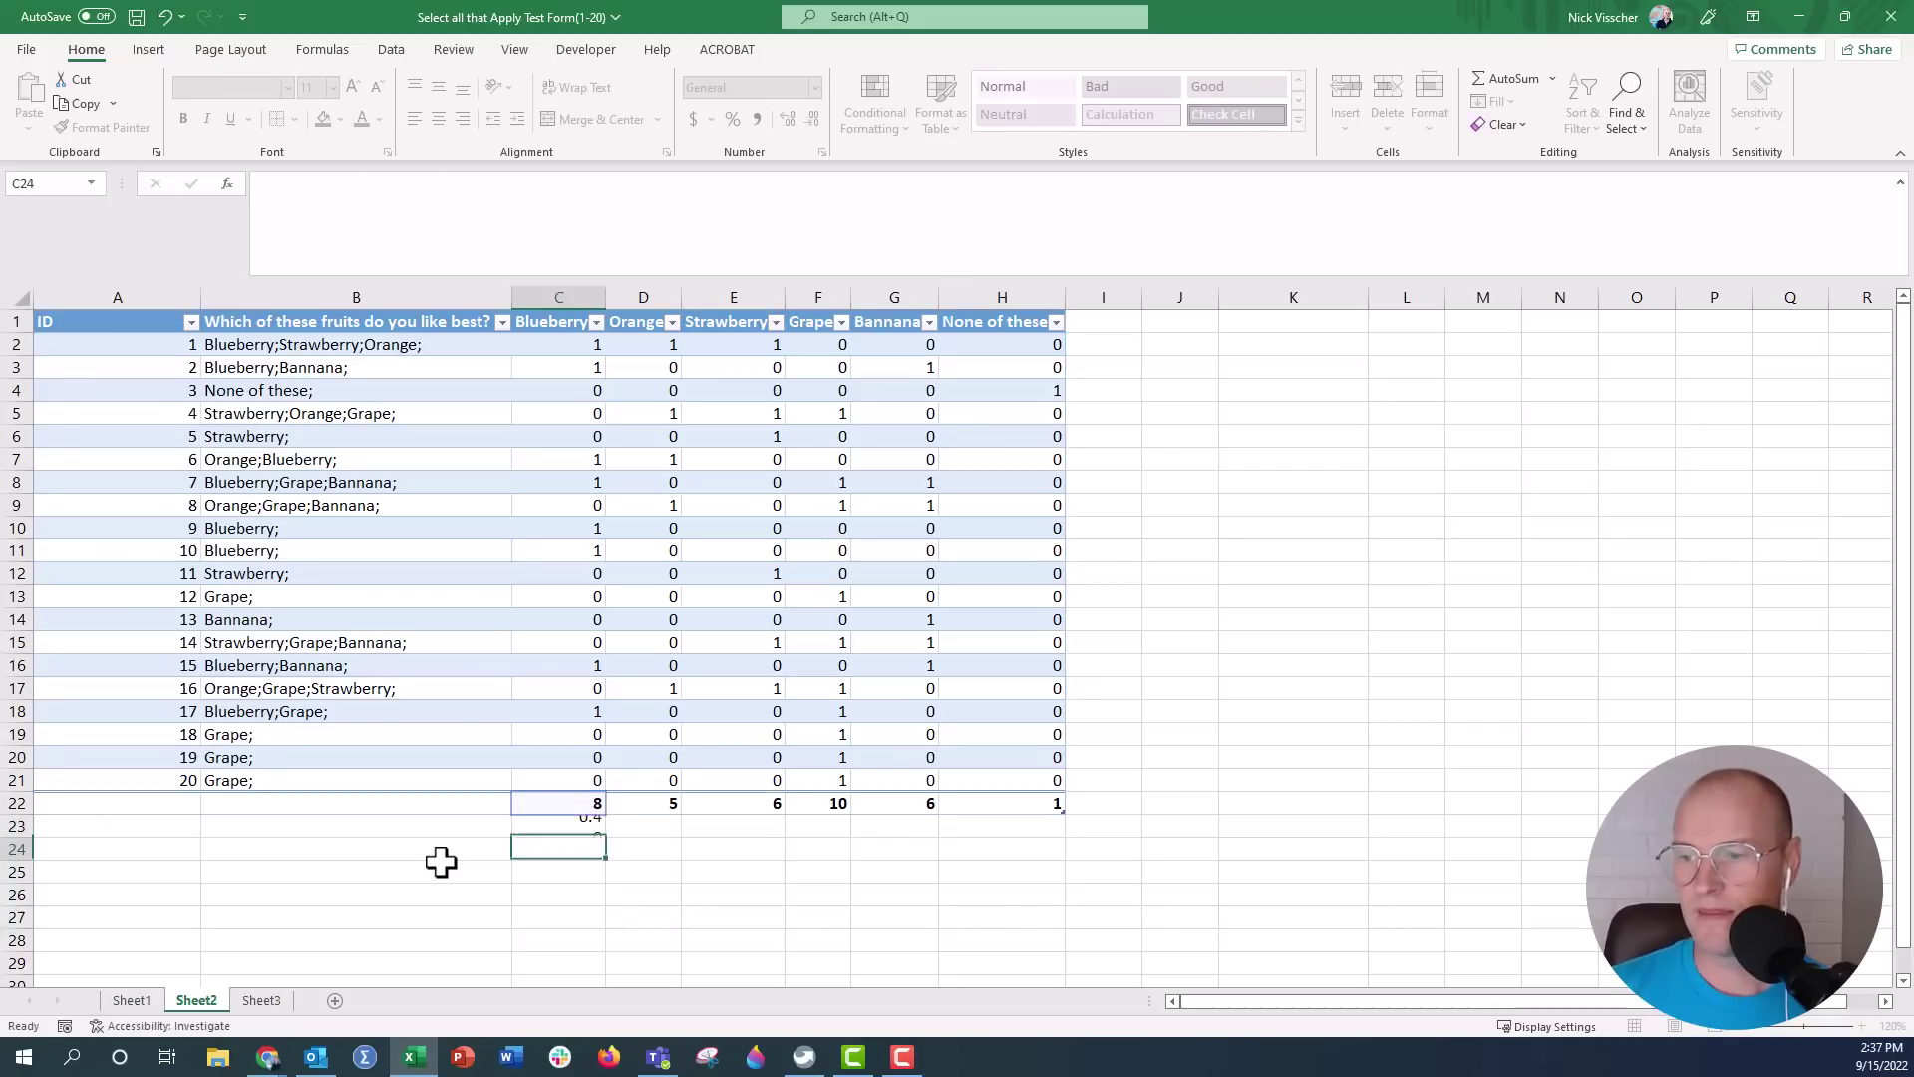
key(Up)
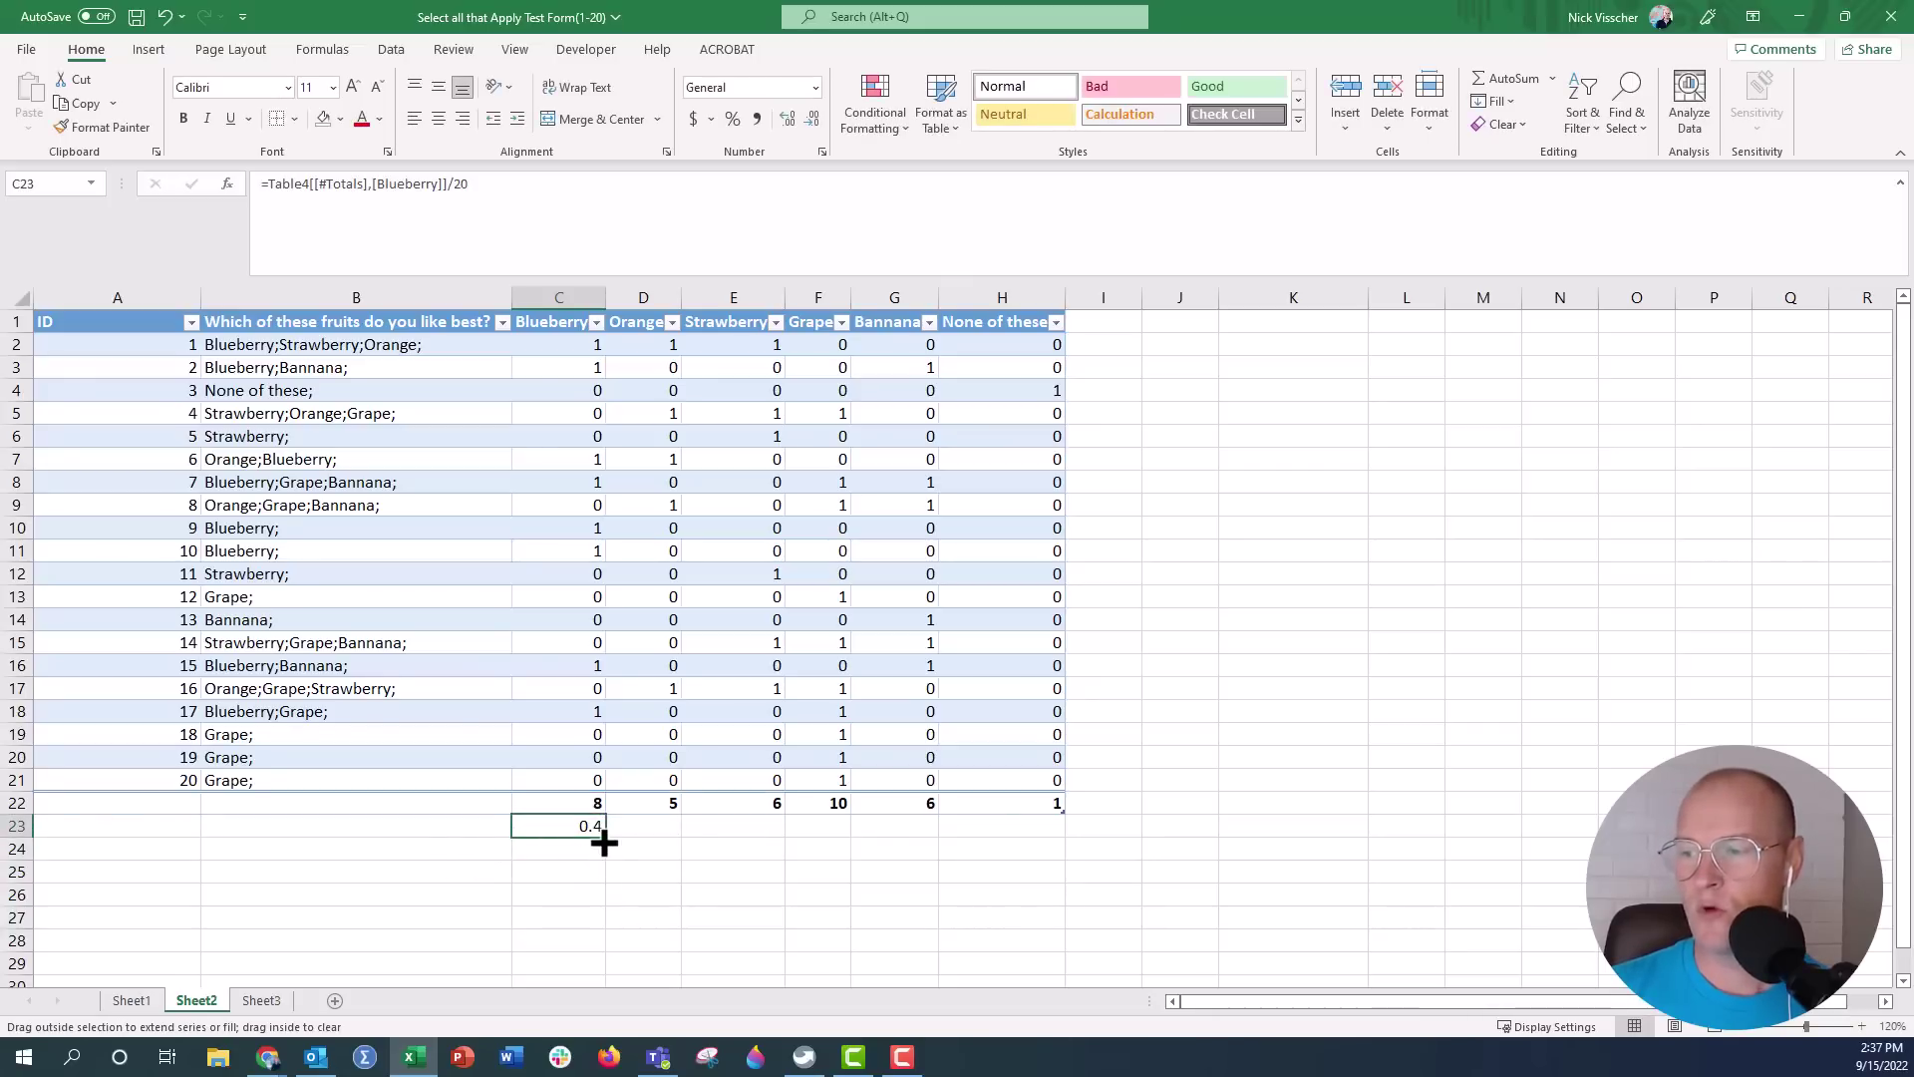
drag(603, 843, 1017, 834)
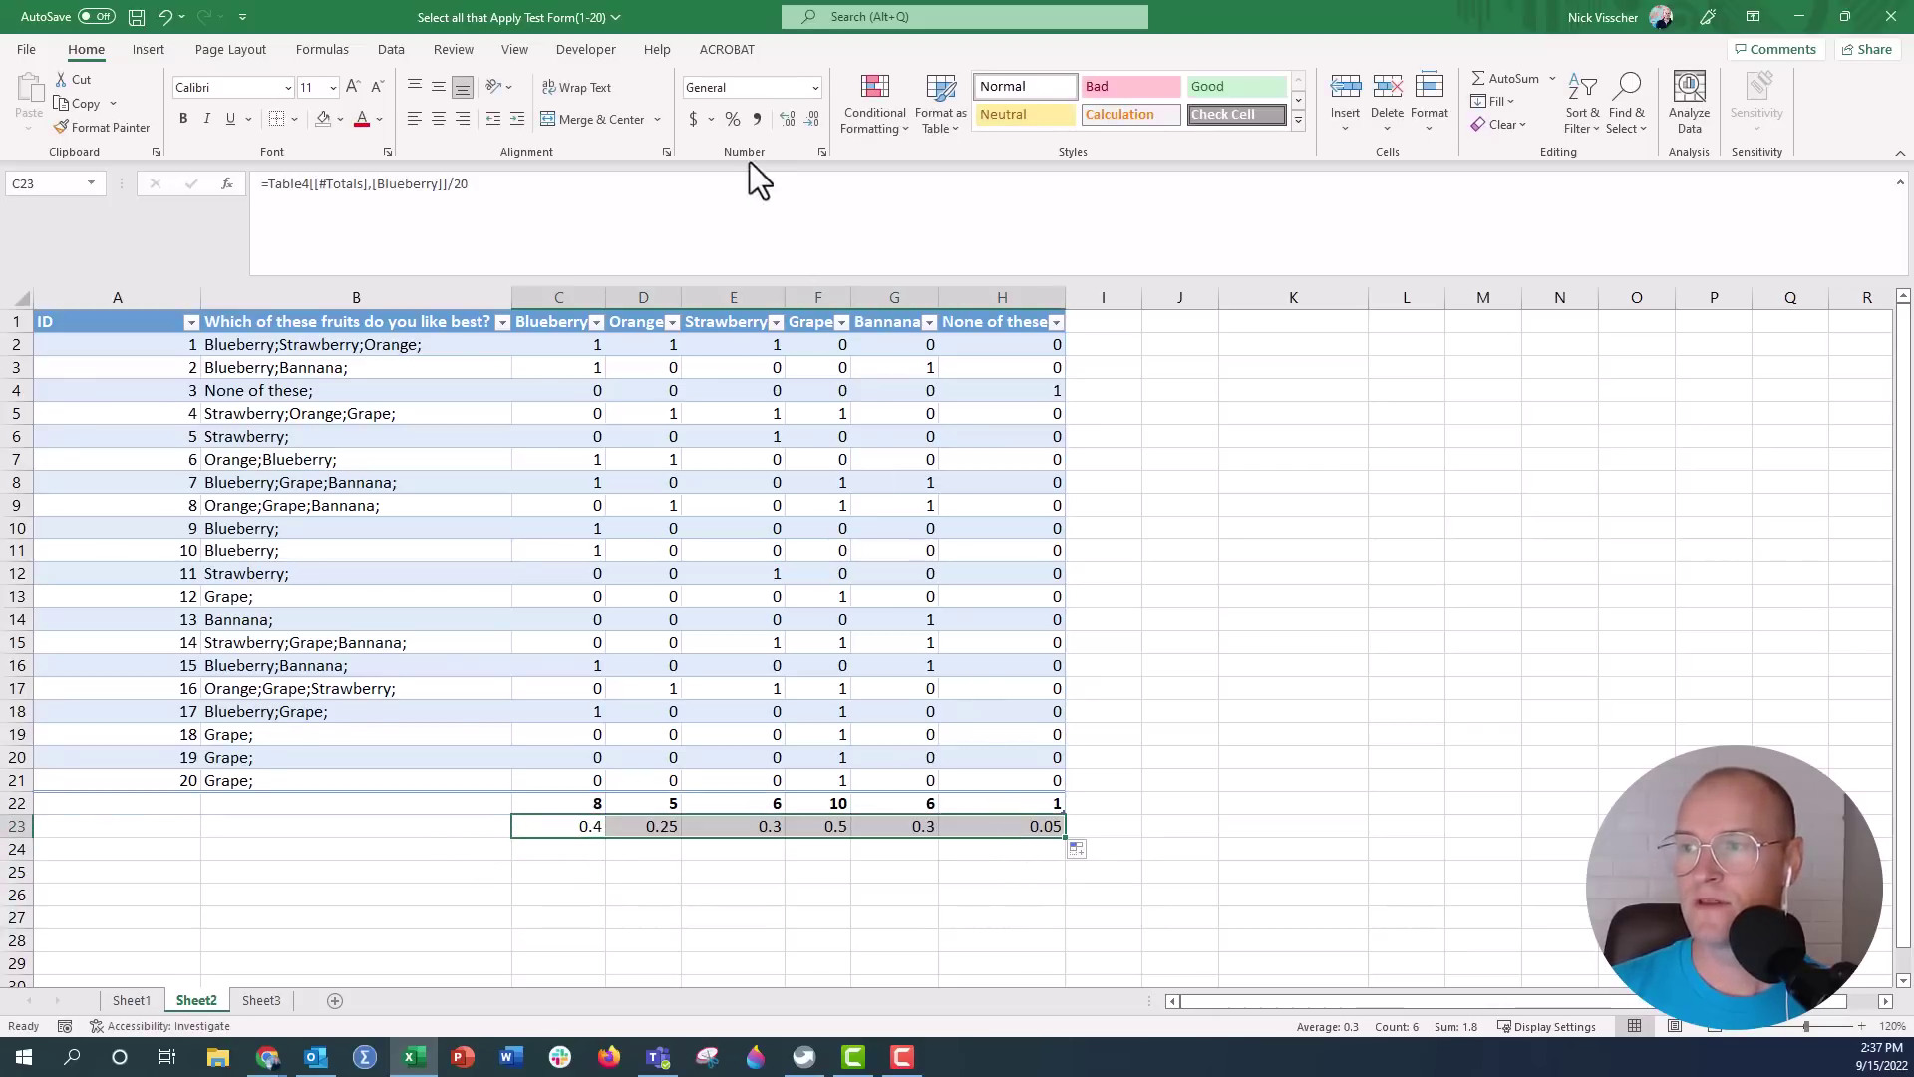
click(732, 119)
click(541, 846)
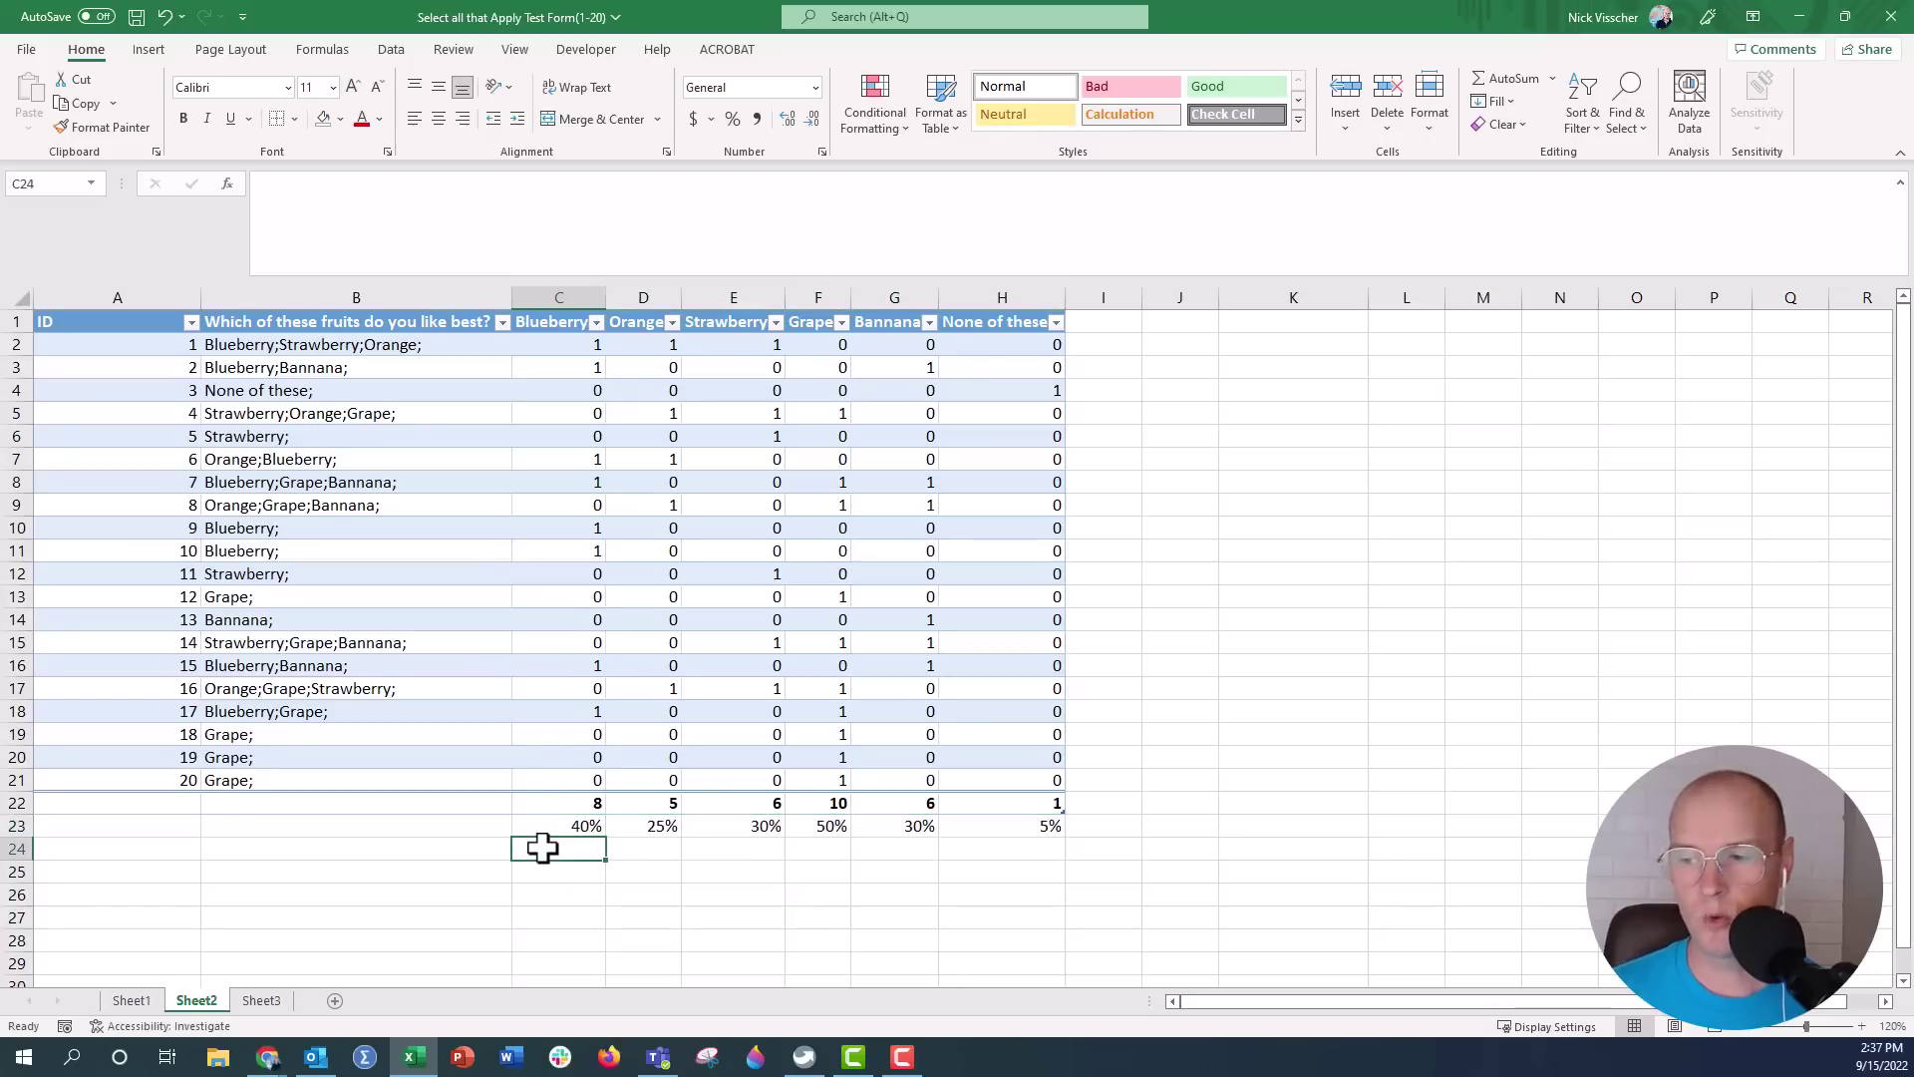
Check the C23 and D23 percentage formulas, then move to Sheet3
key(Up)
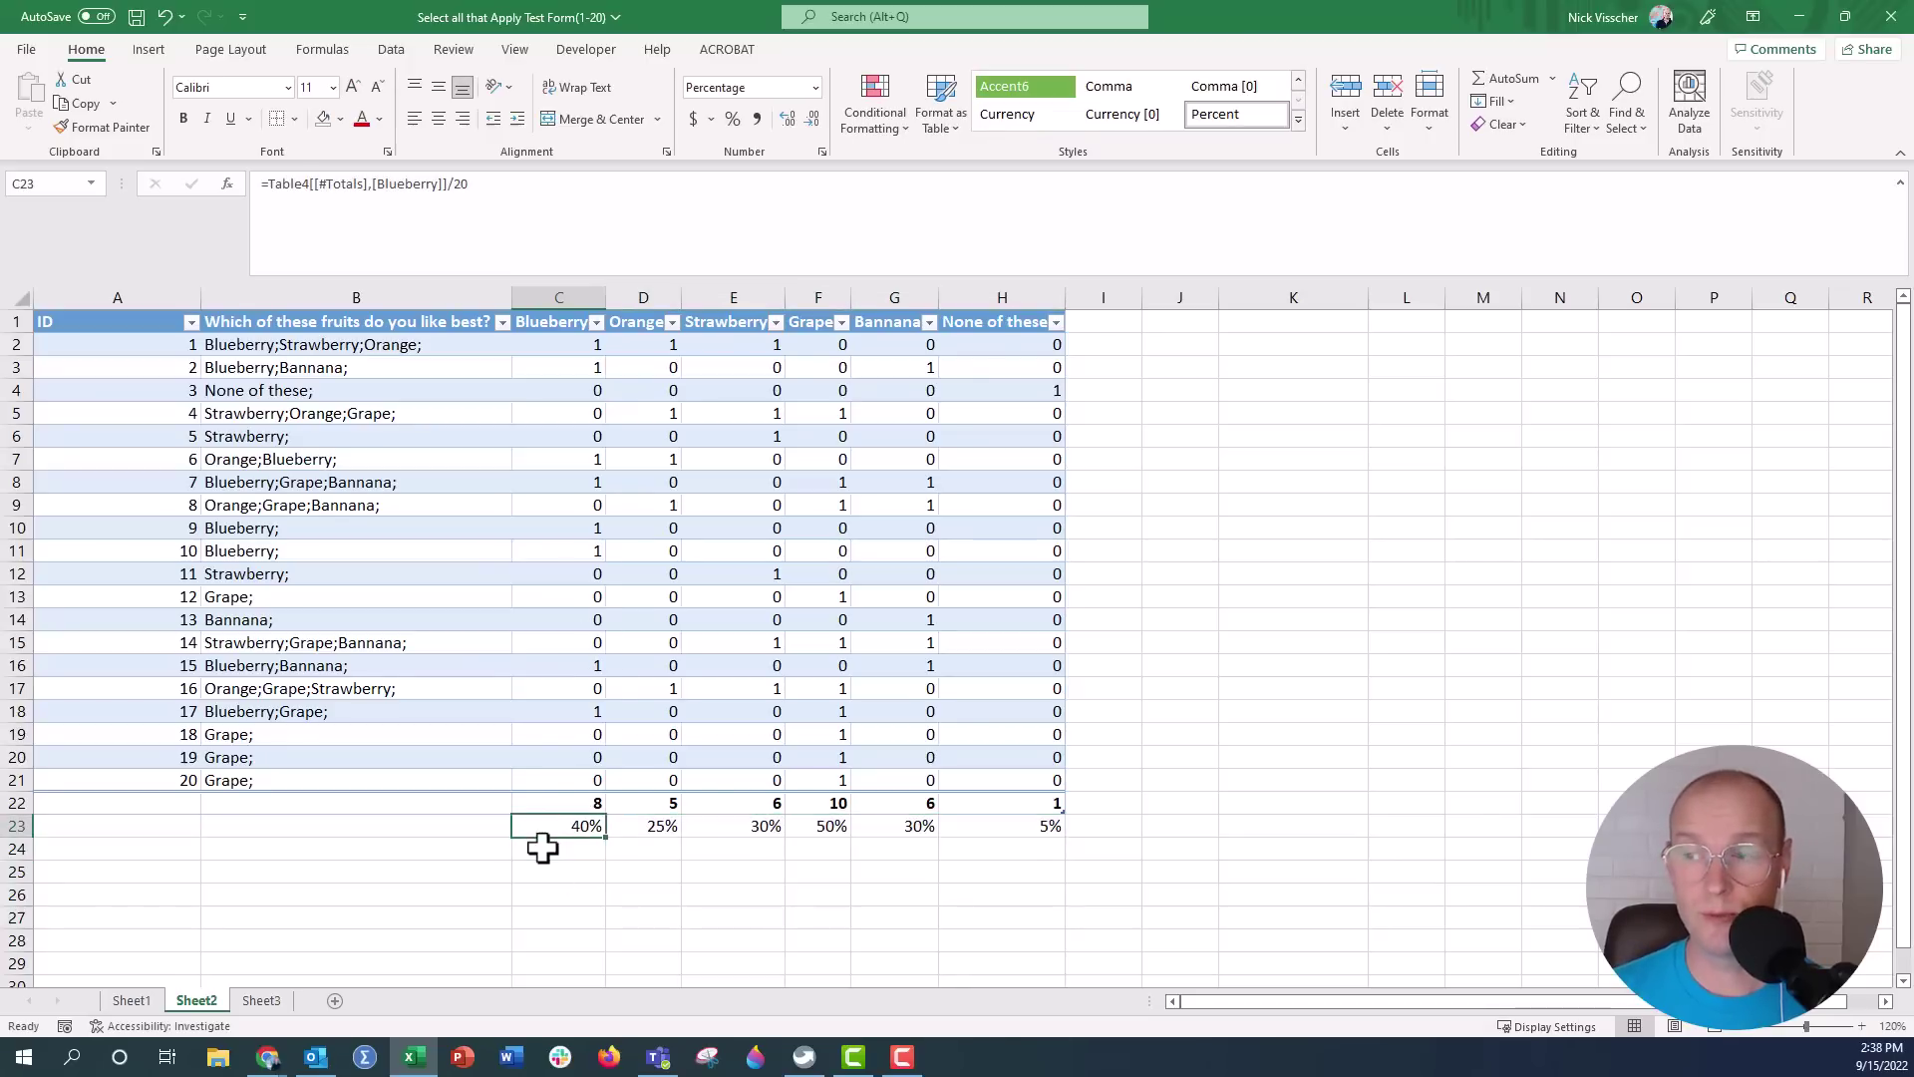
key(Right)
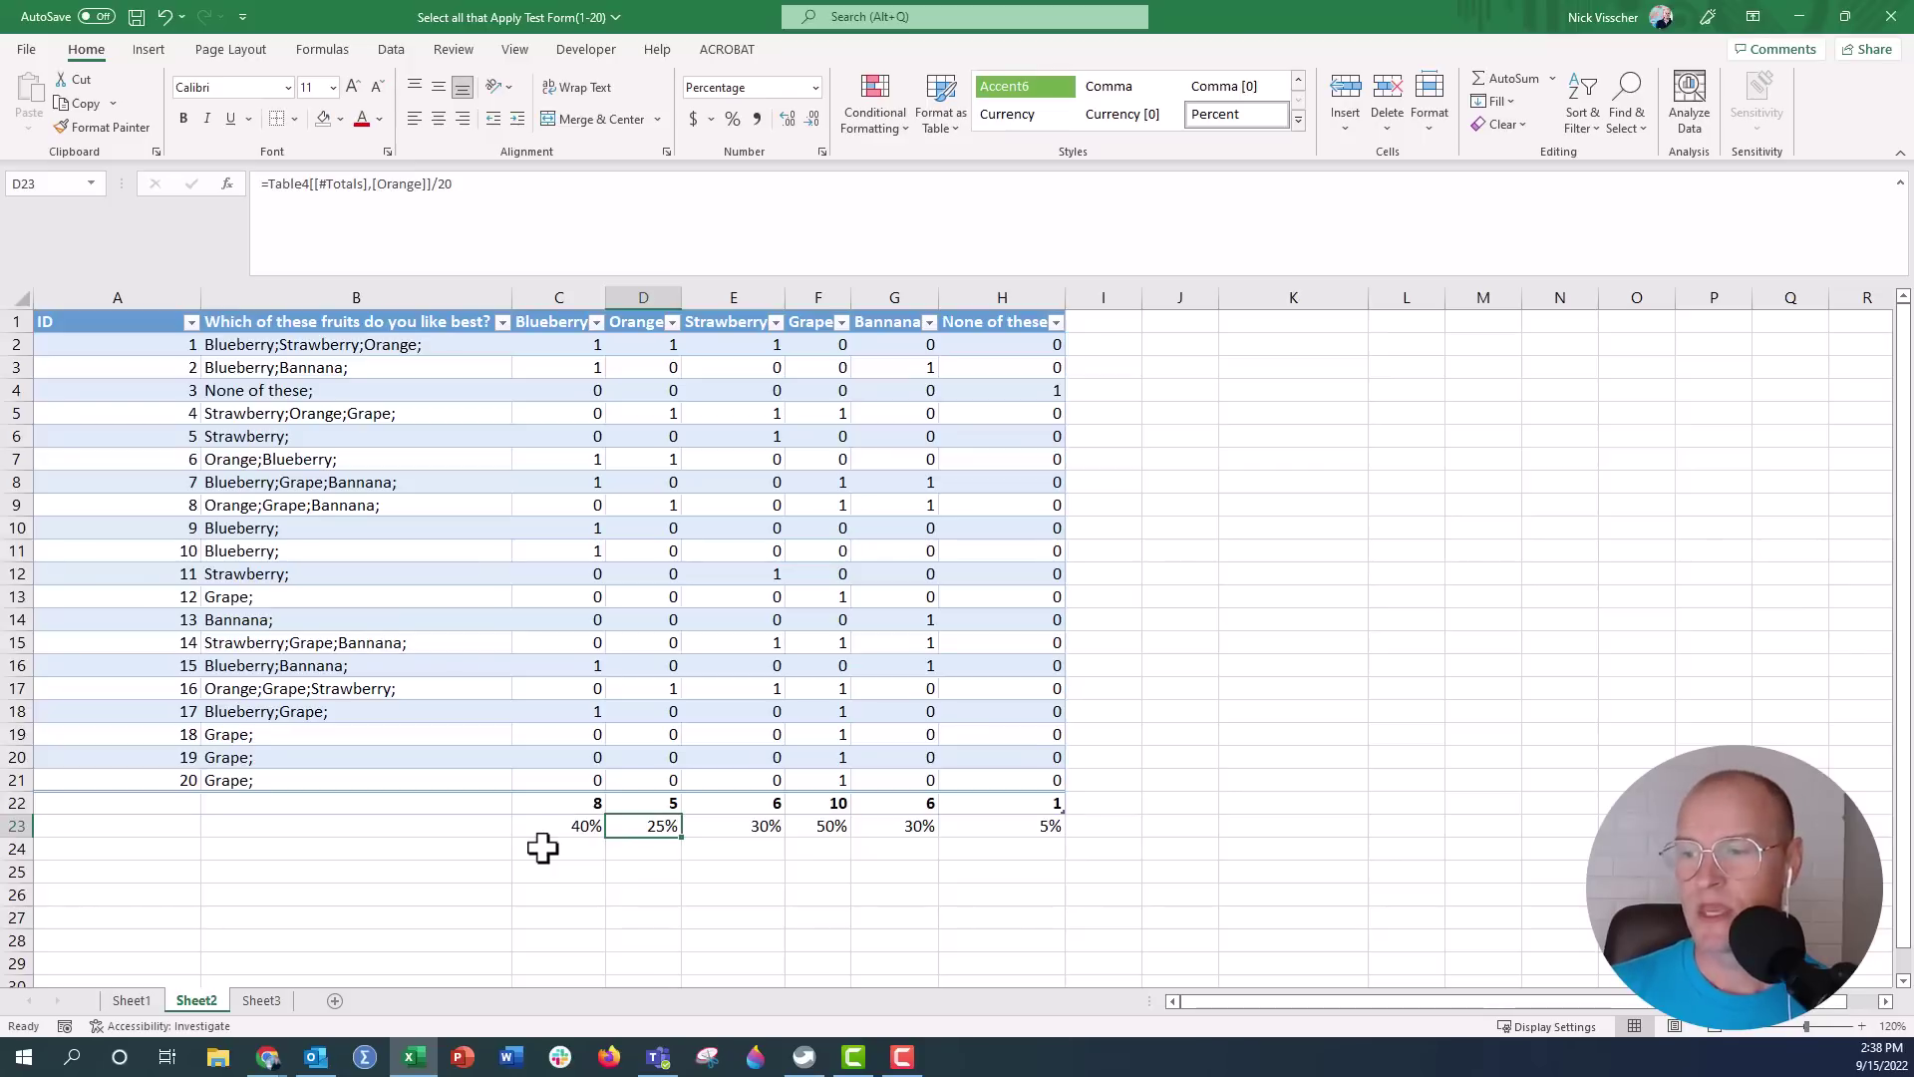
click(262, 998)
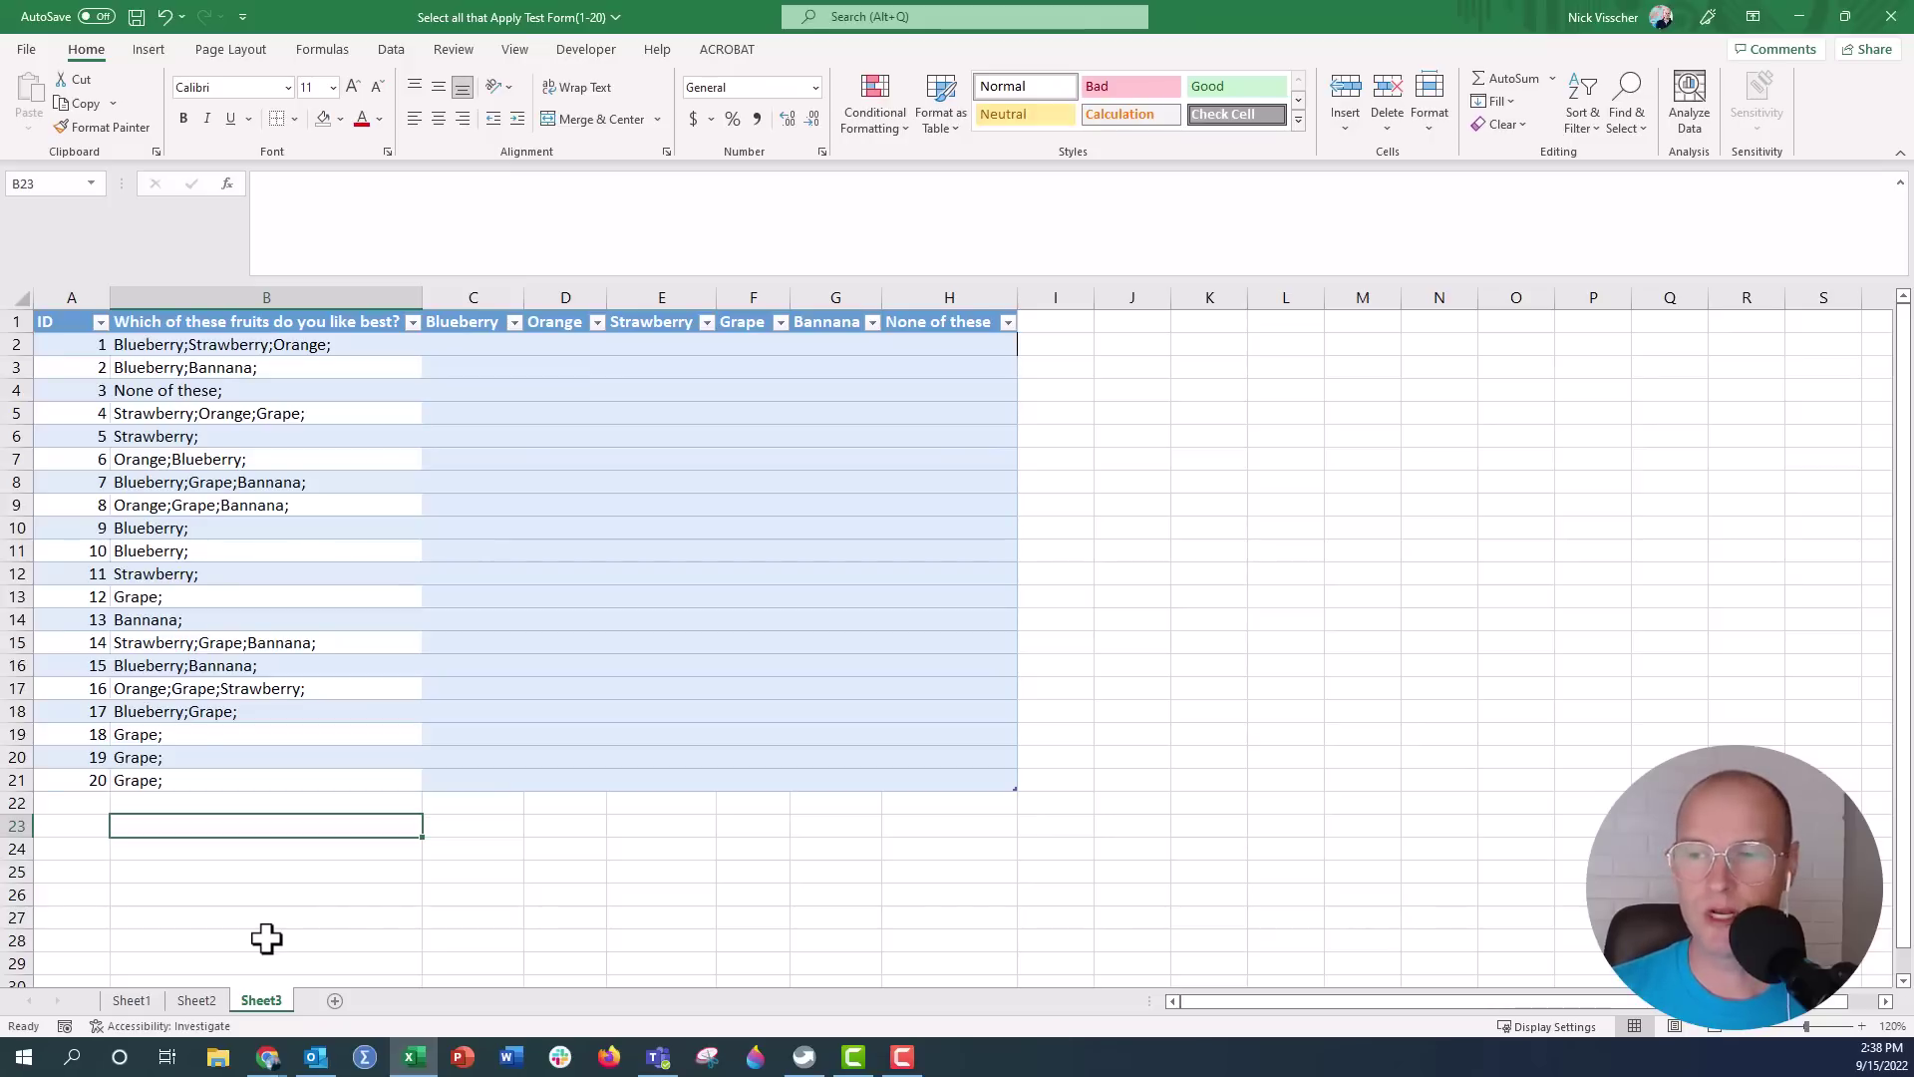
click(150, 288)
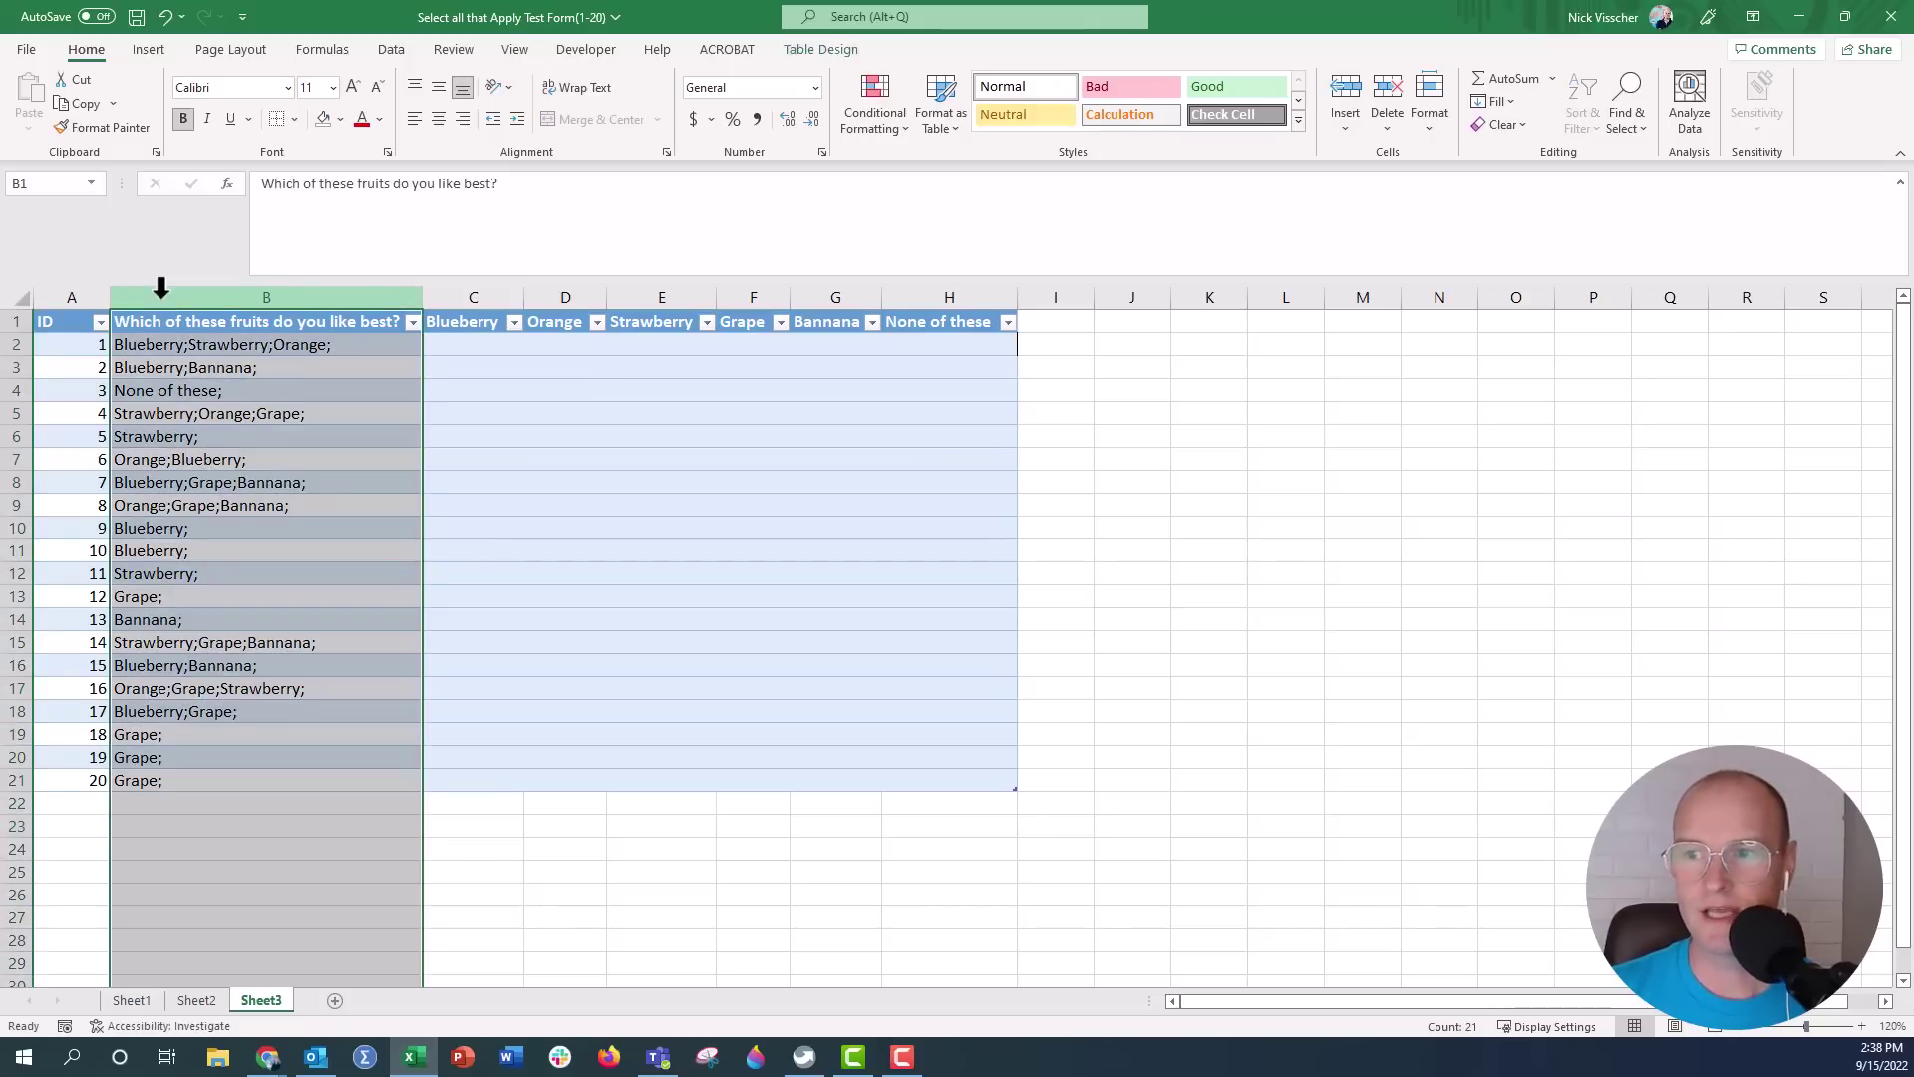
click(161, 345)
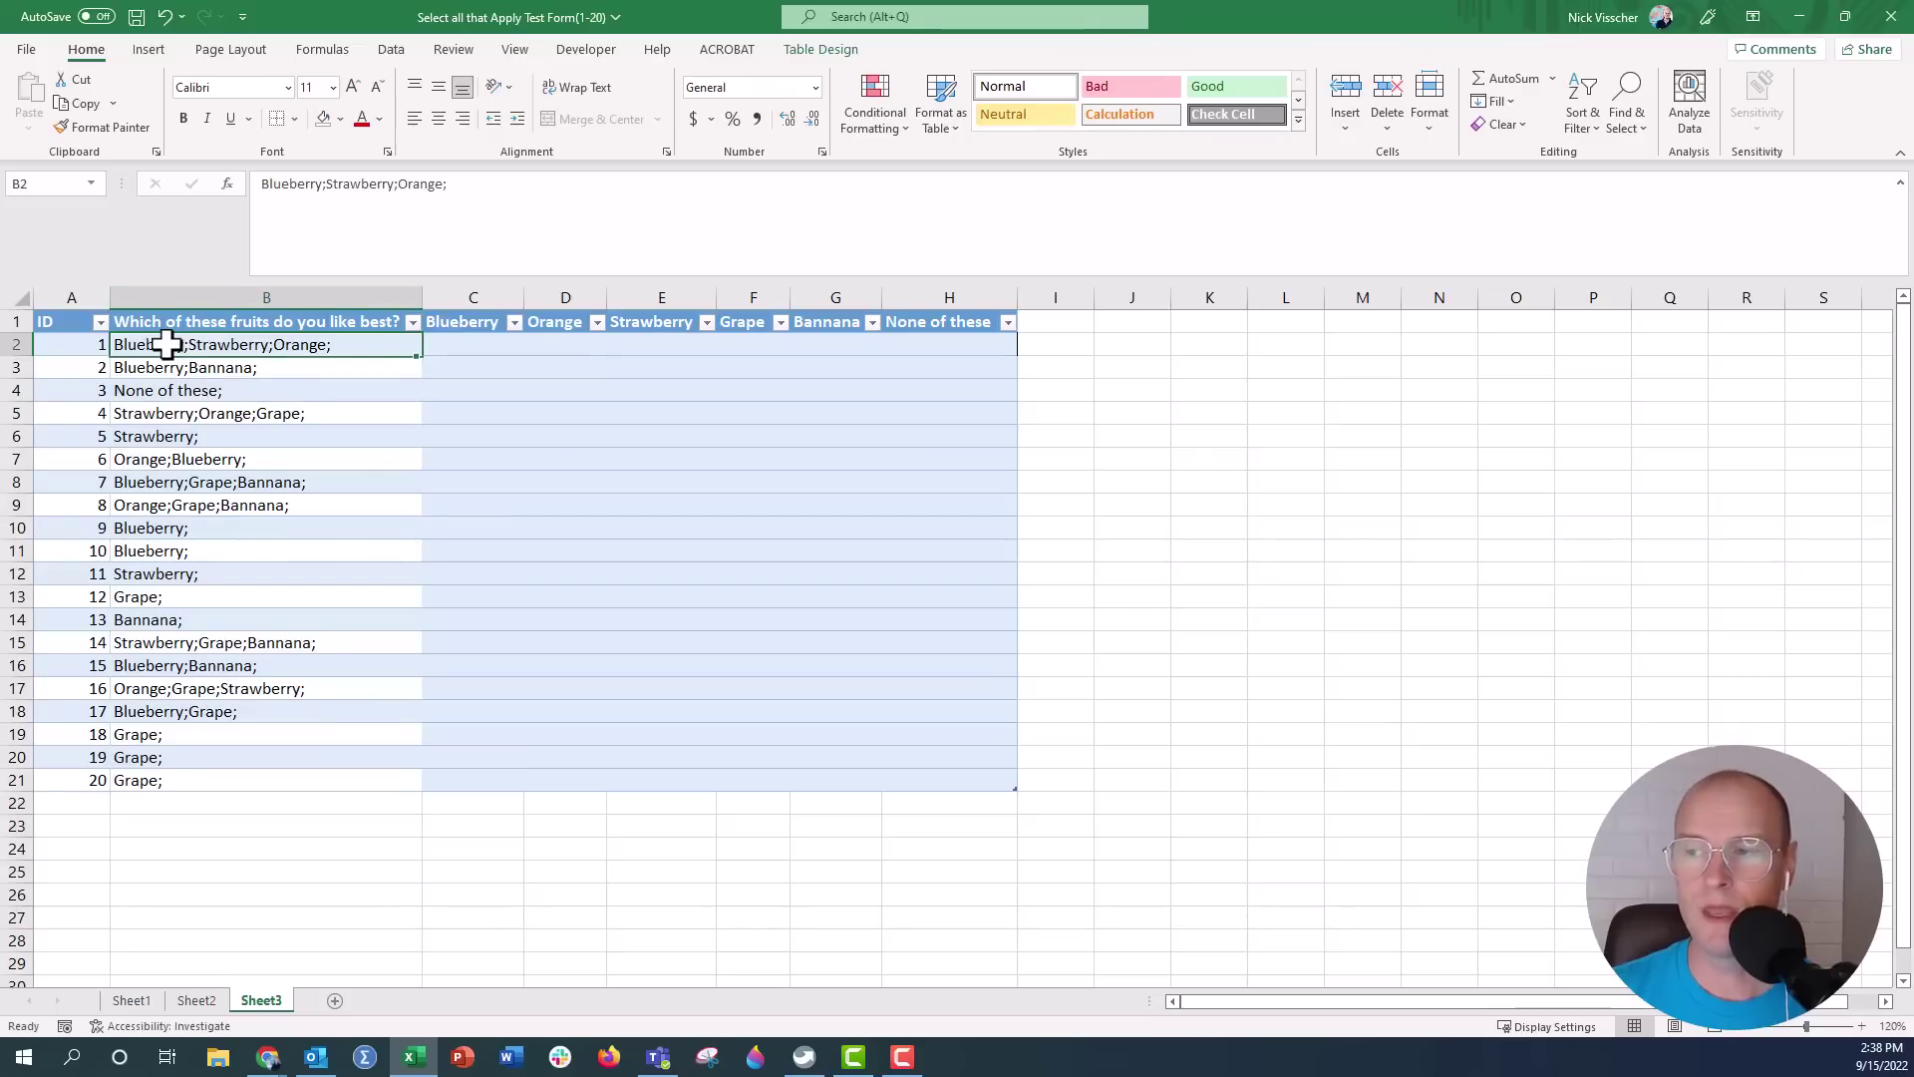
click(464, 326)
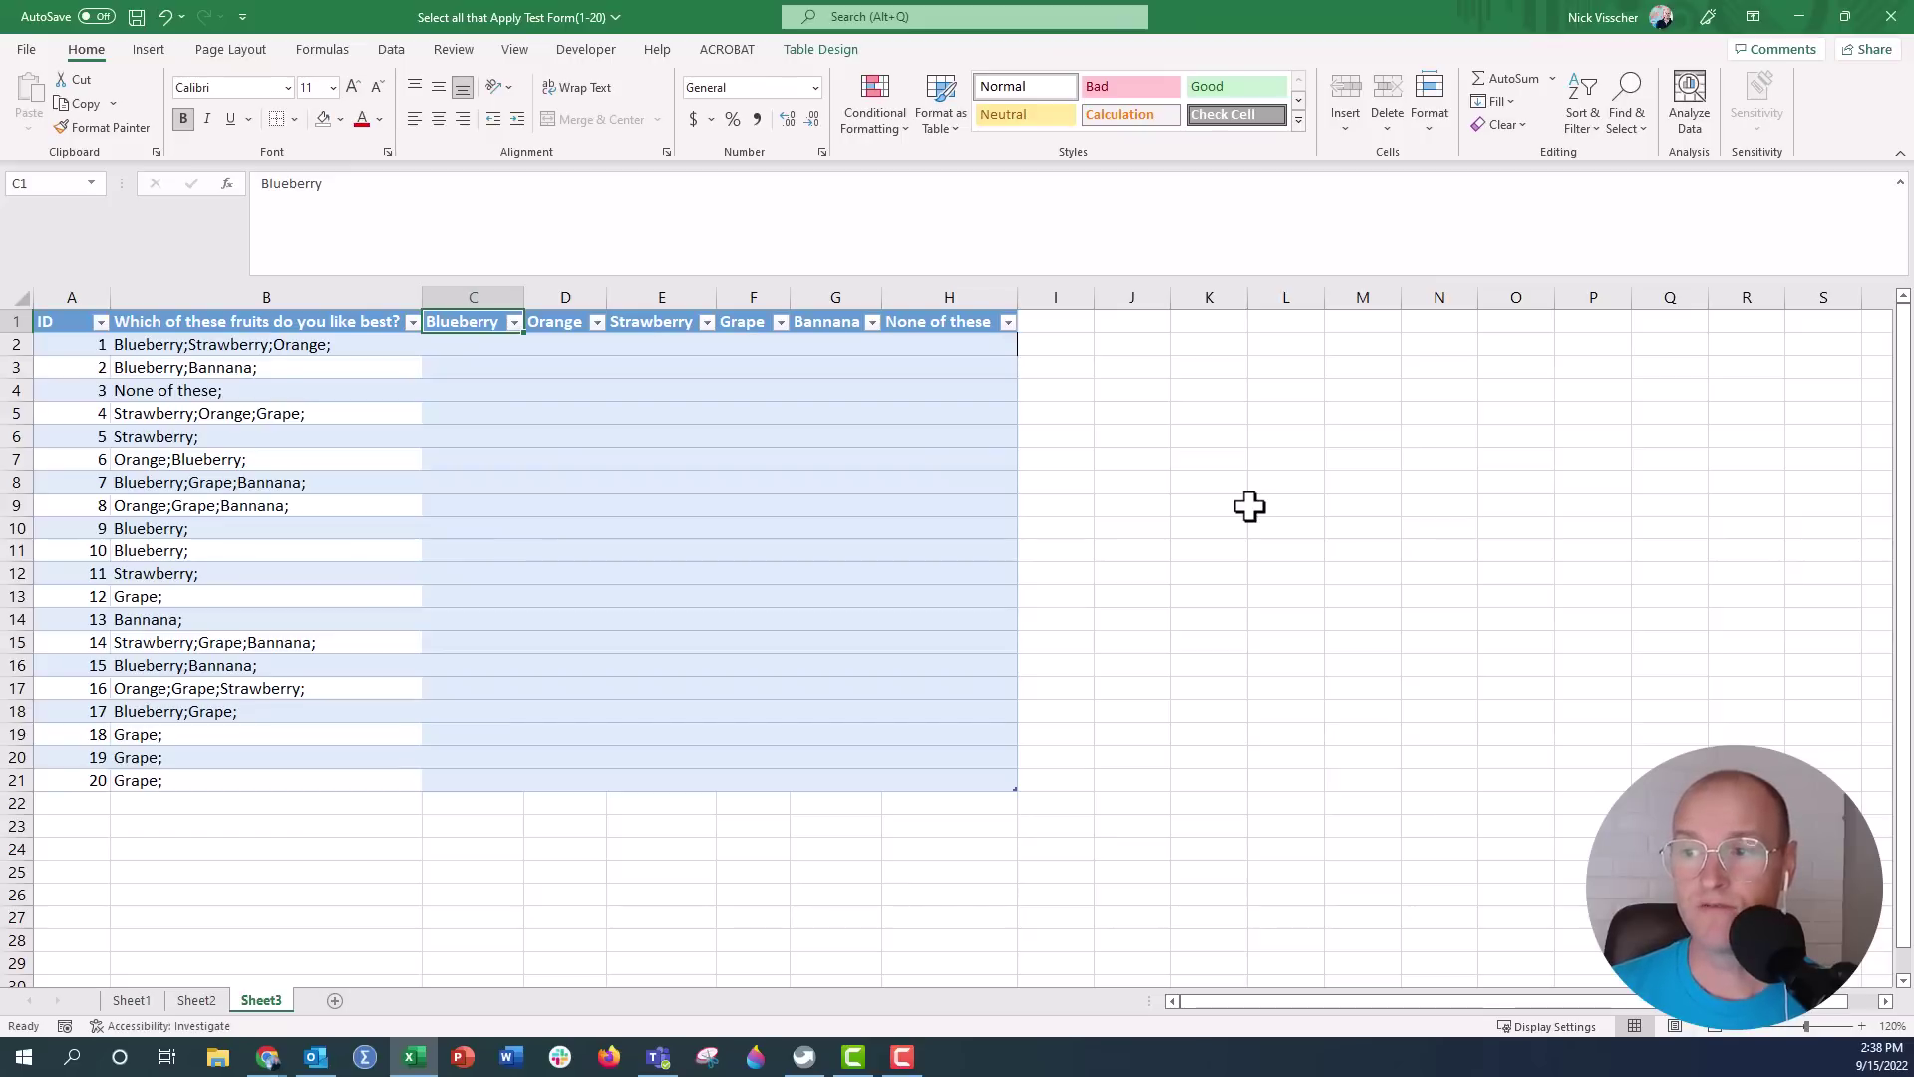
key(Right)
key(Right)
key(Right)
key(Right)
key(Right)
key(Down)
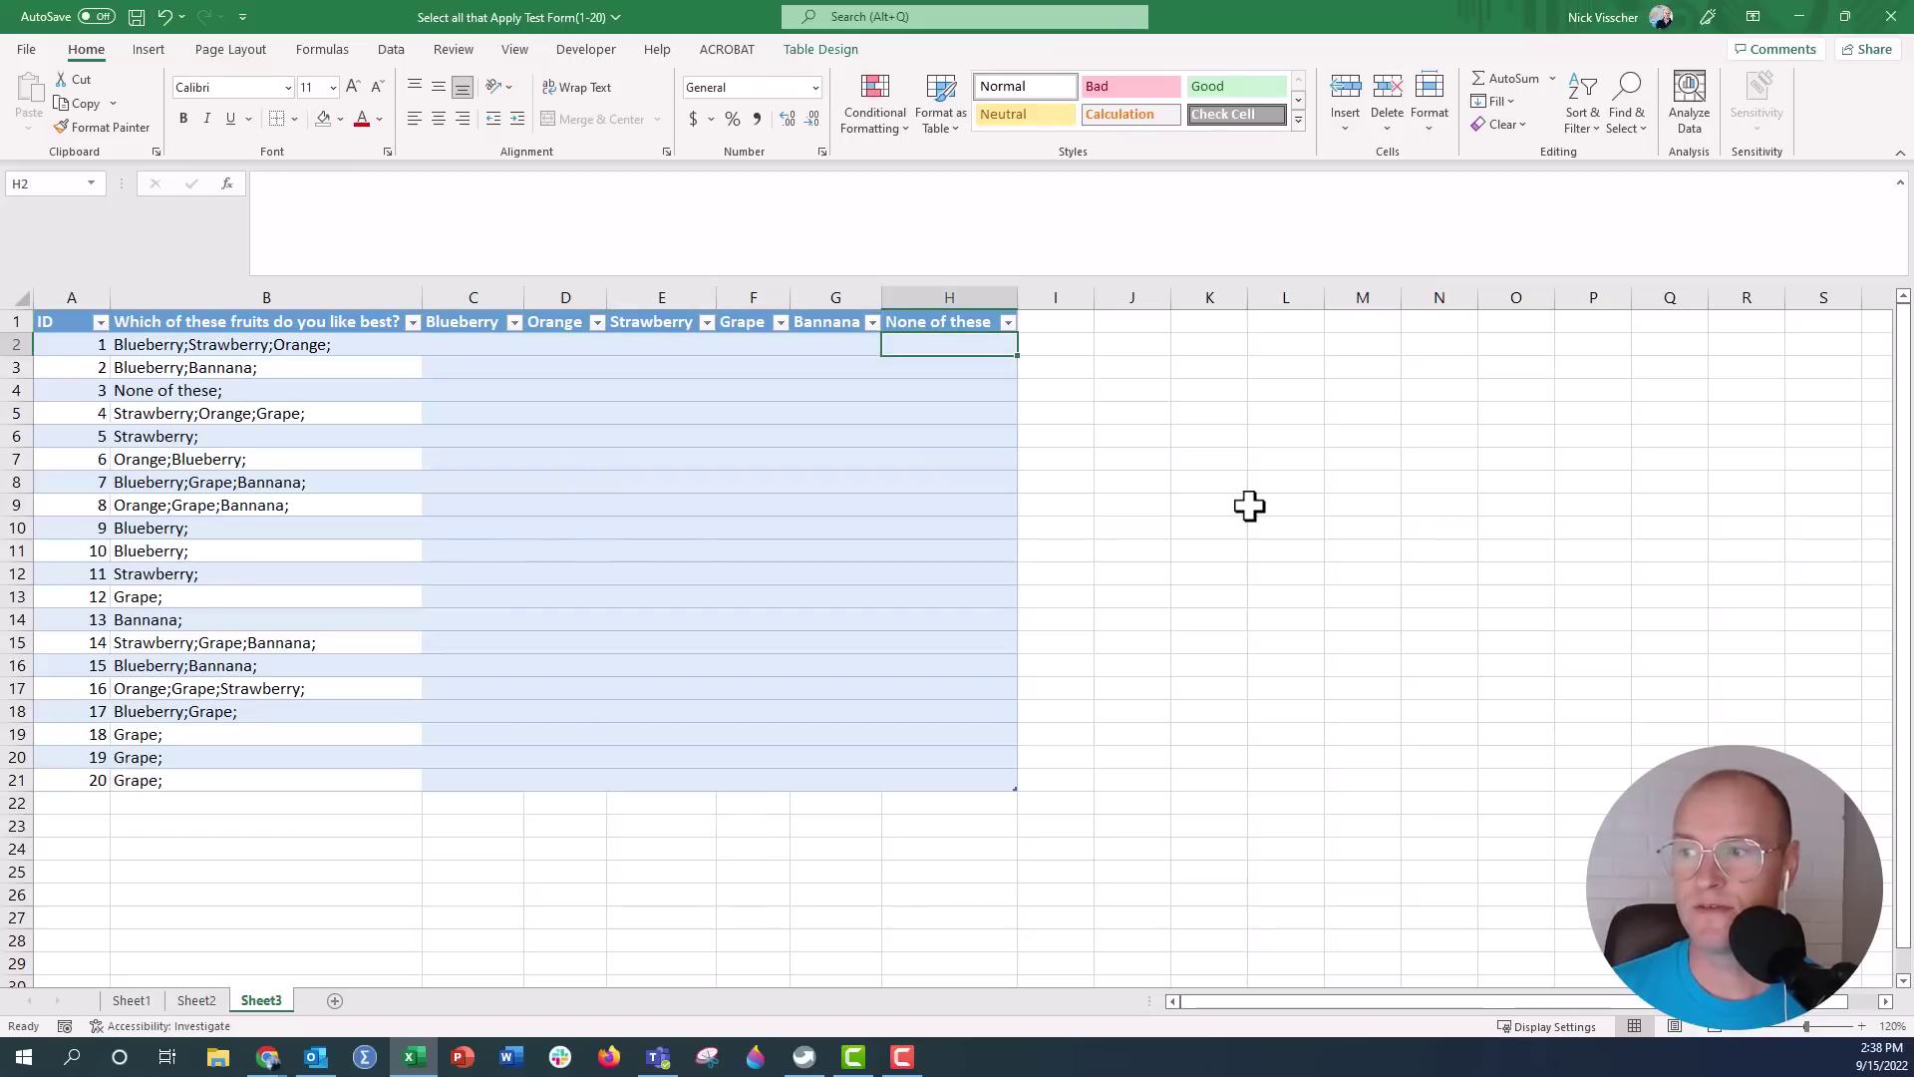
key(Left)
key(Left)
key(Left)
key(Left)
key(Left)
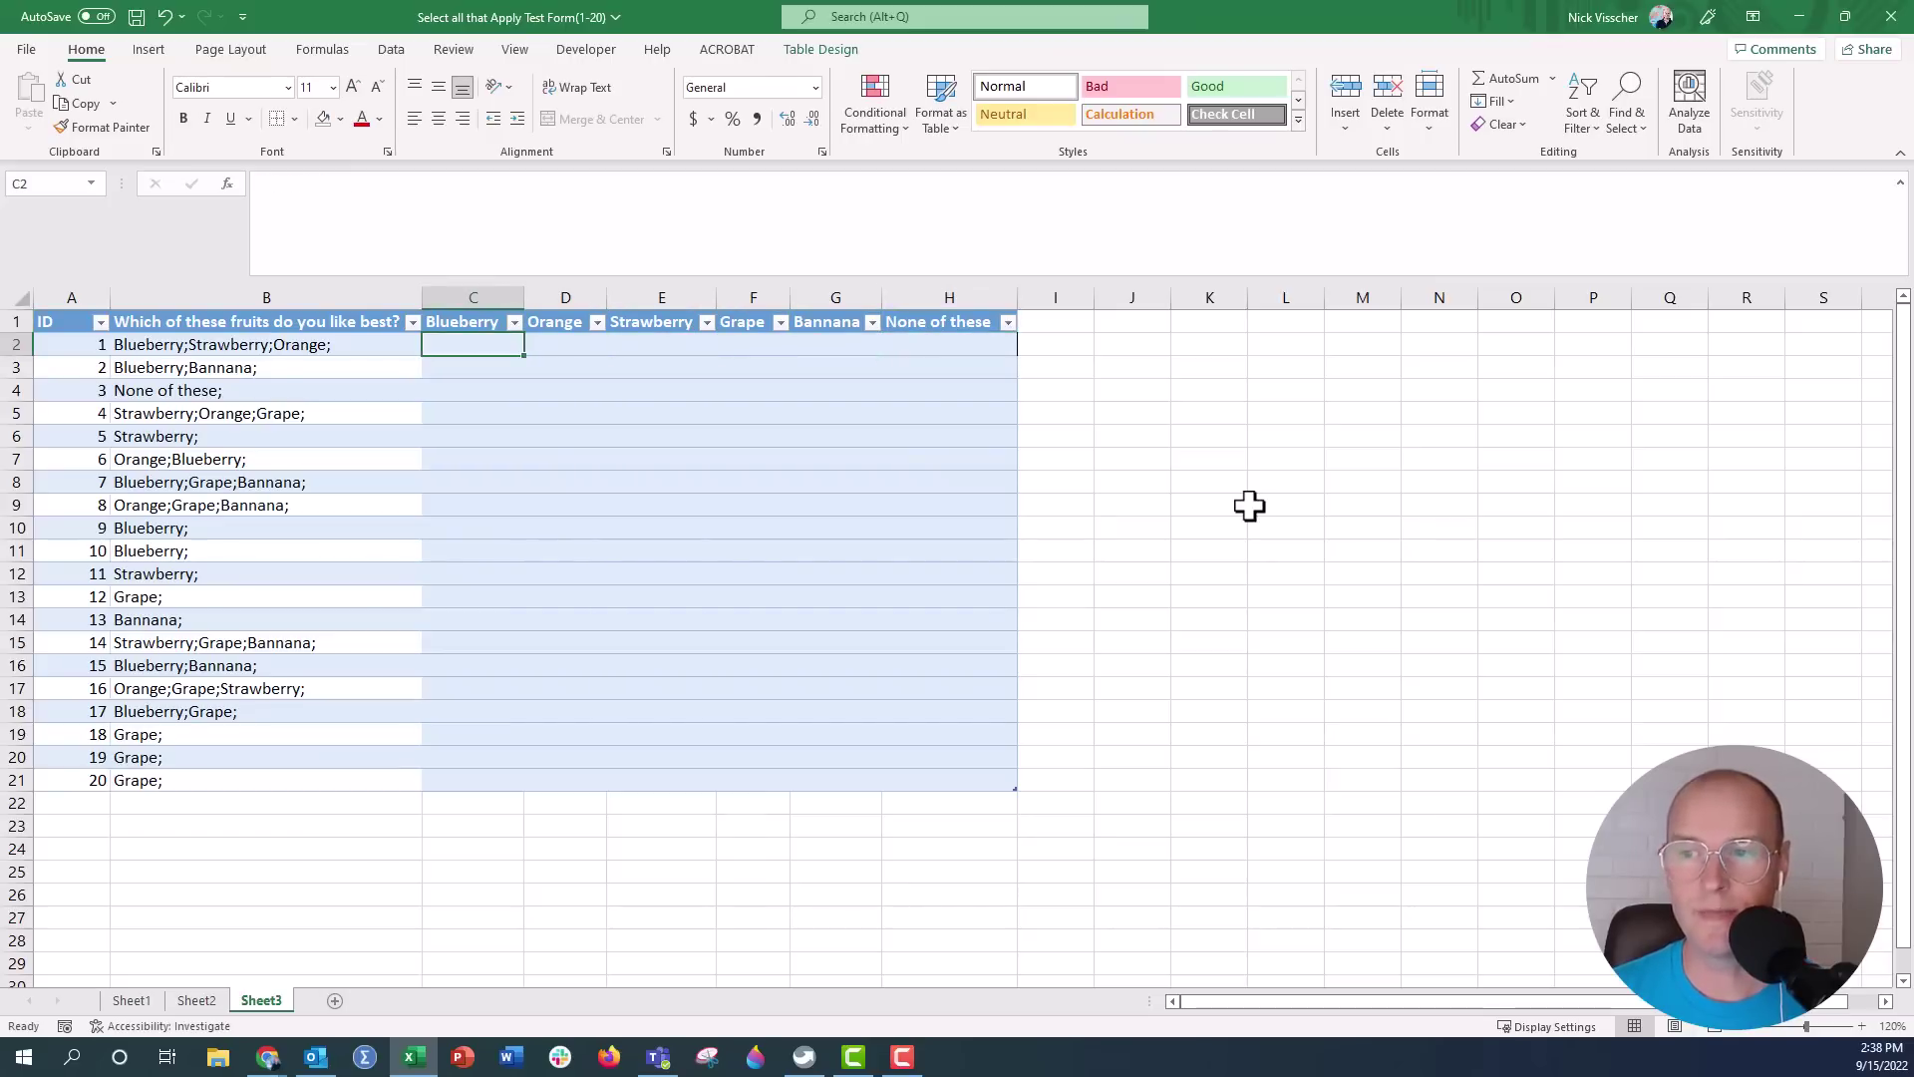
key(Left)
key(Left)
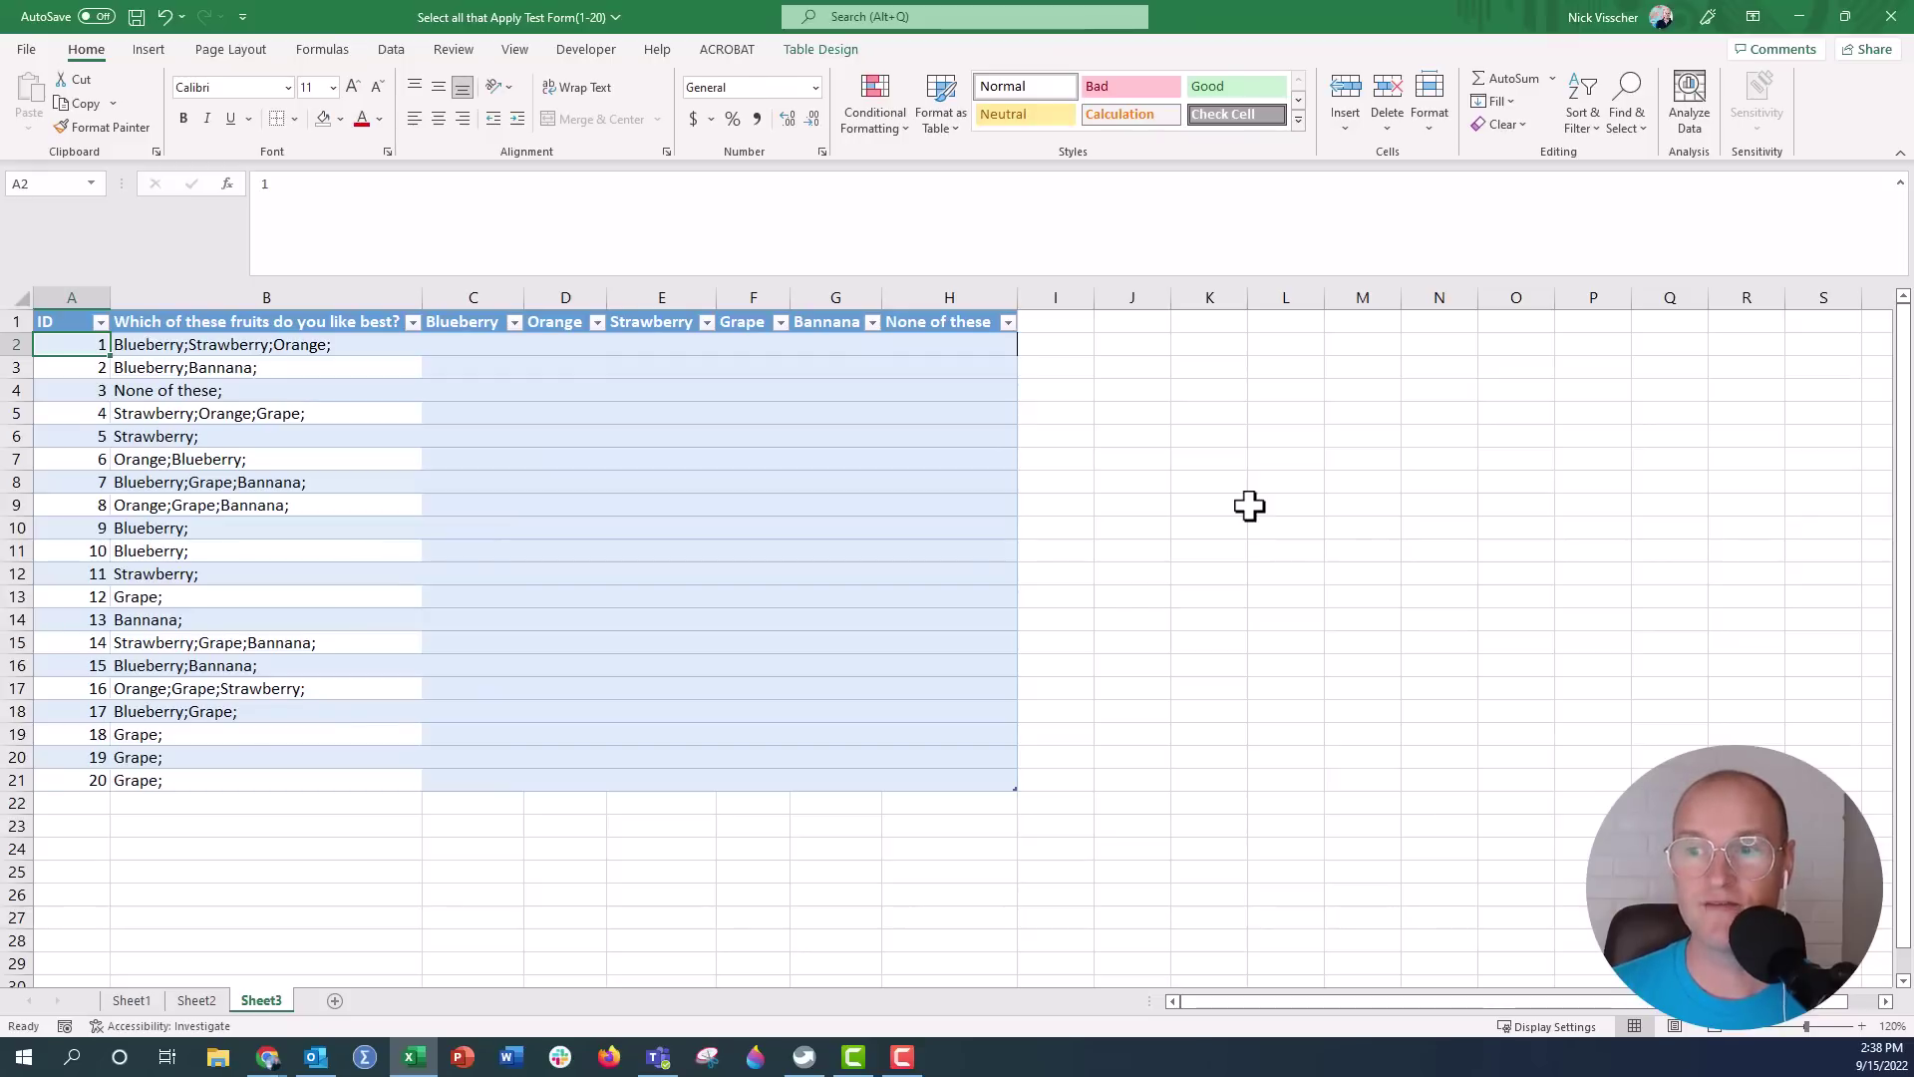
Convert the Sheet3 table to a normal range through Table Design, confirming with Yes
key(Up)
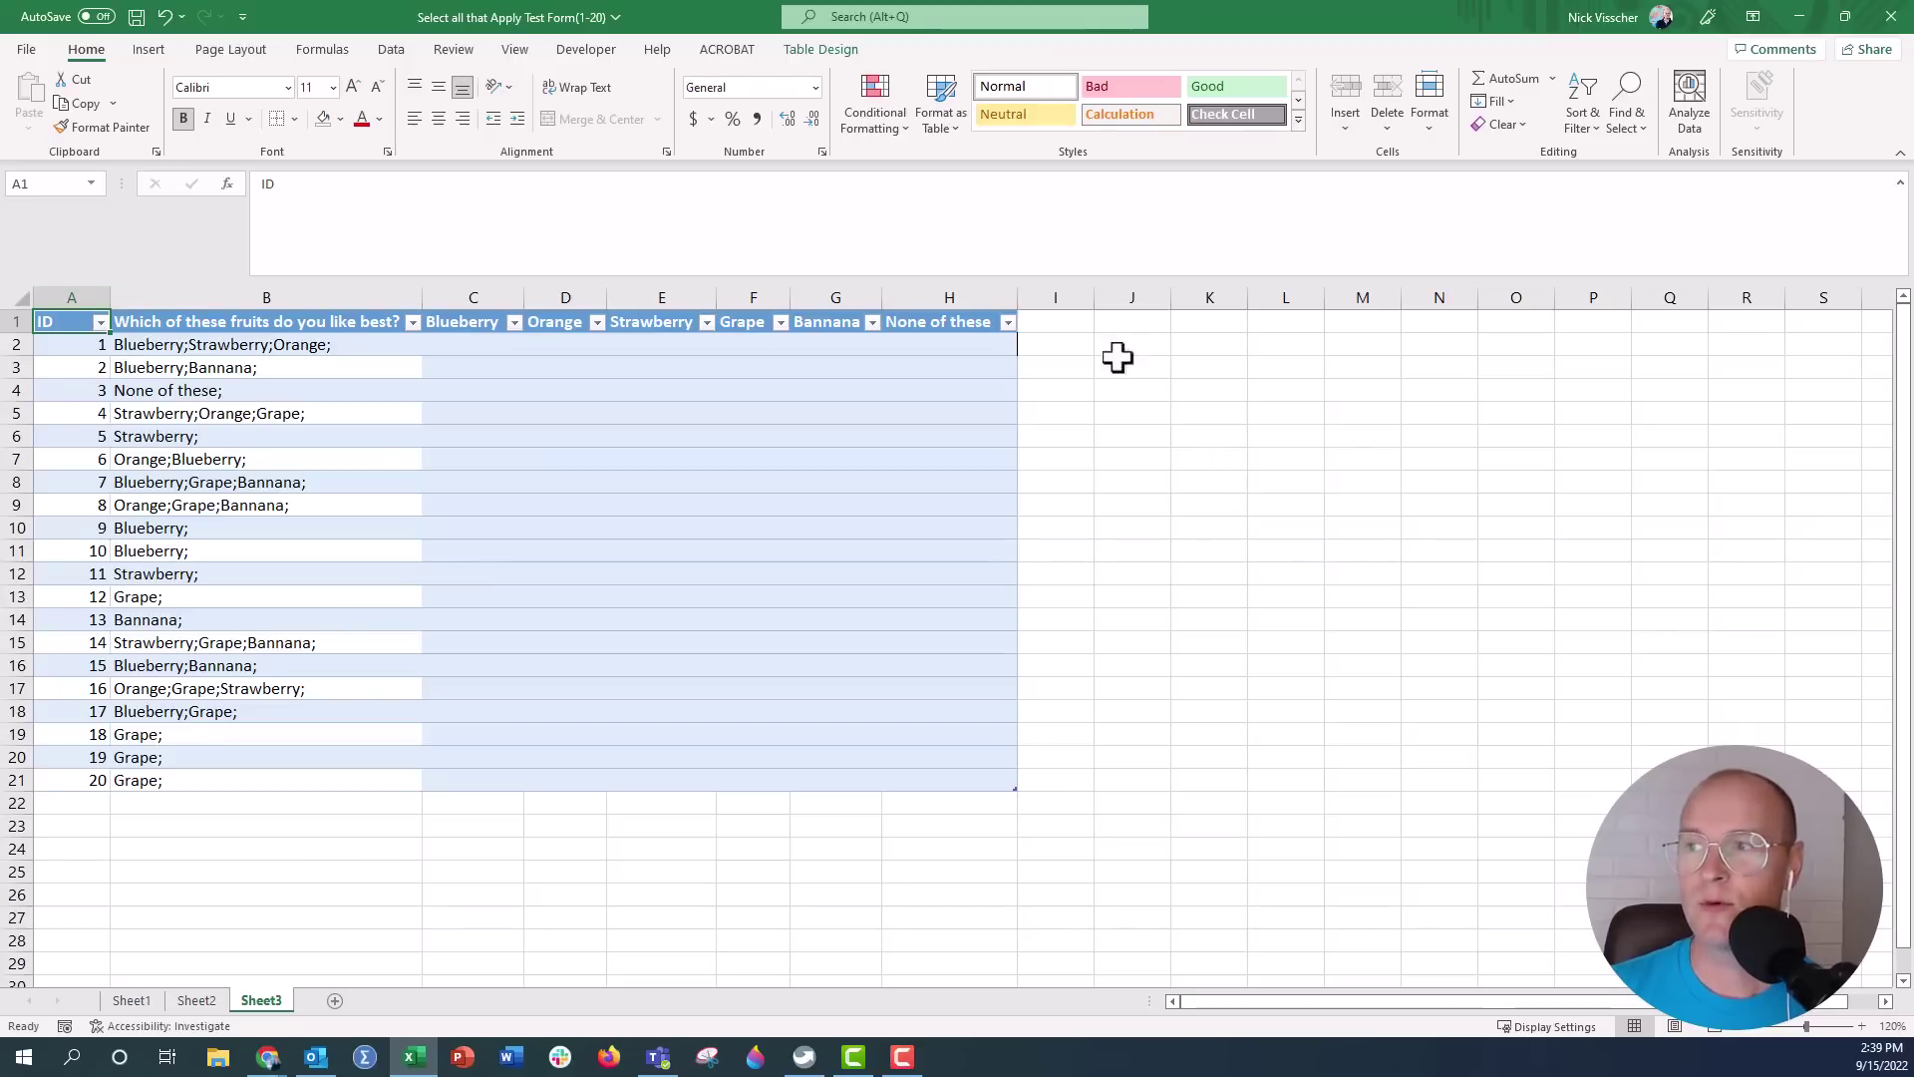
click(849, 56)
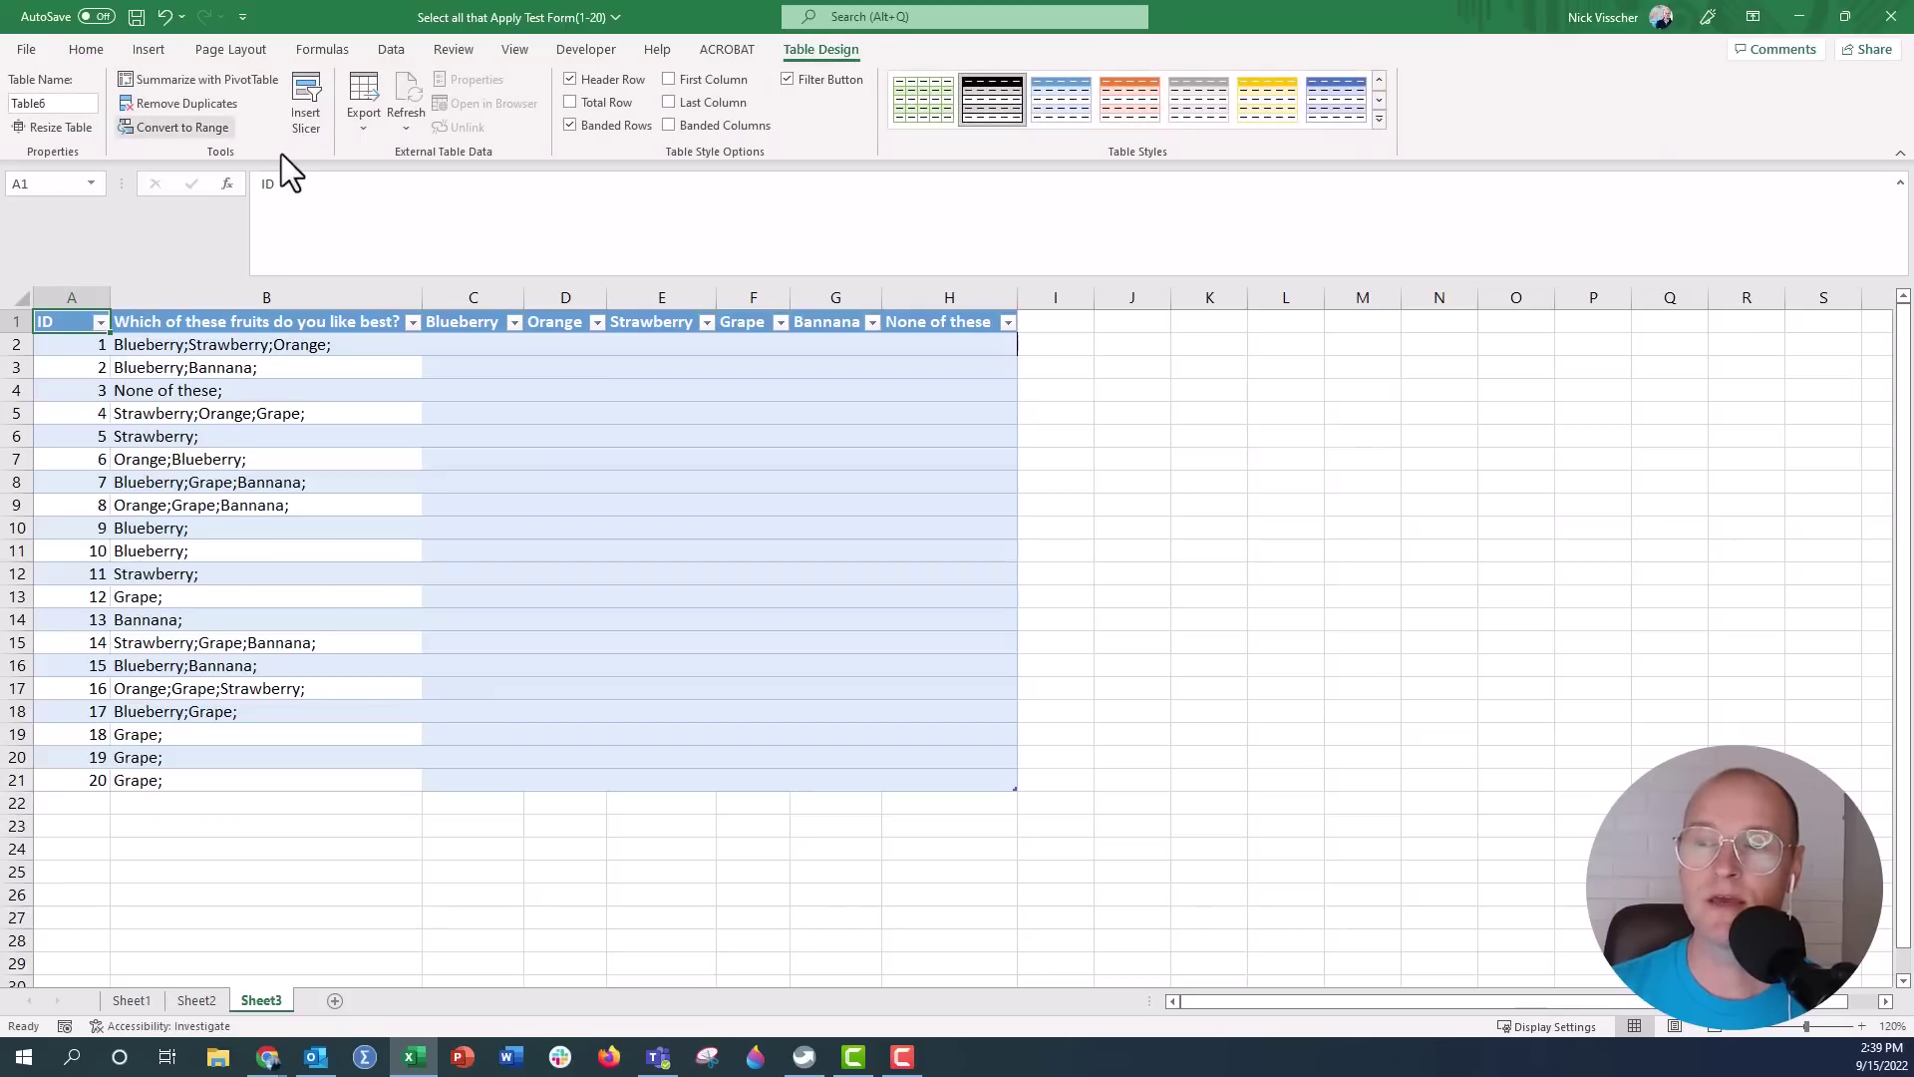
click(223, 130)
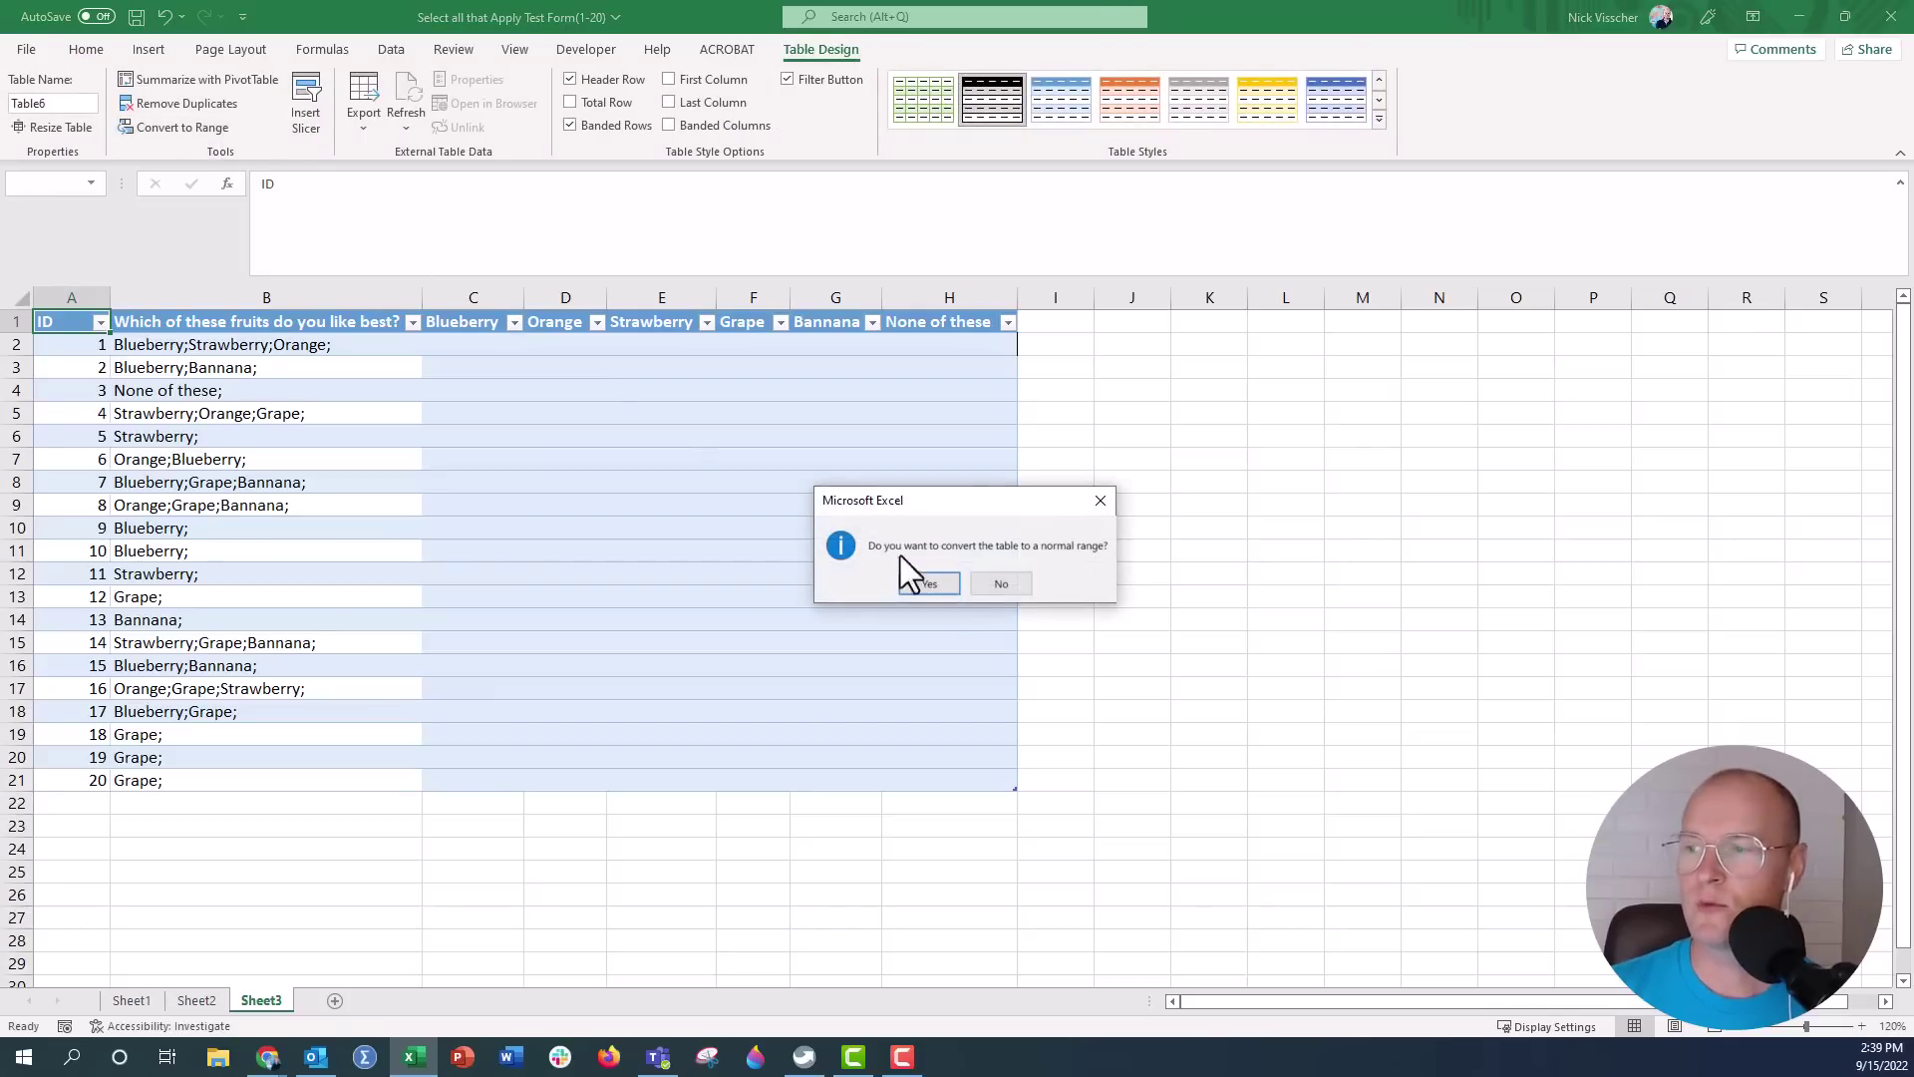
click(948, 584)
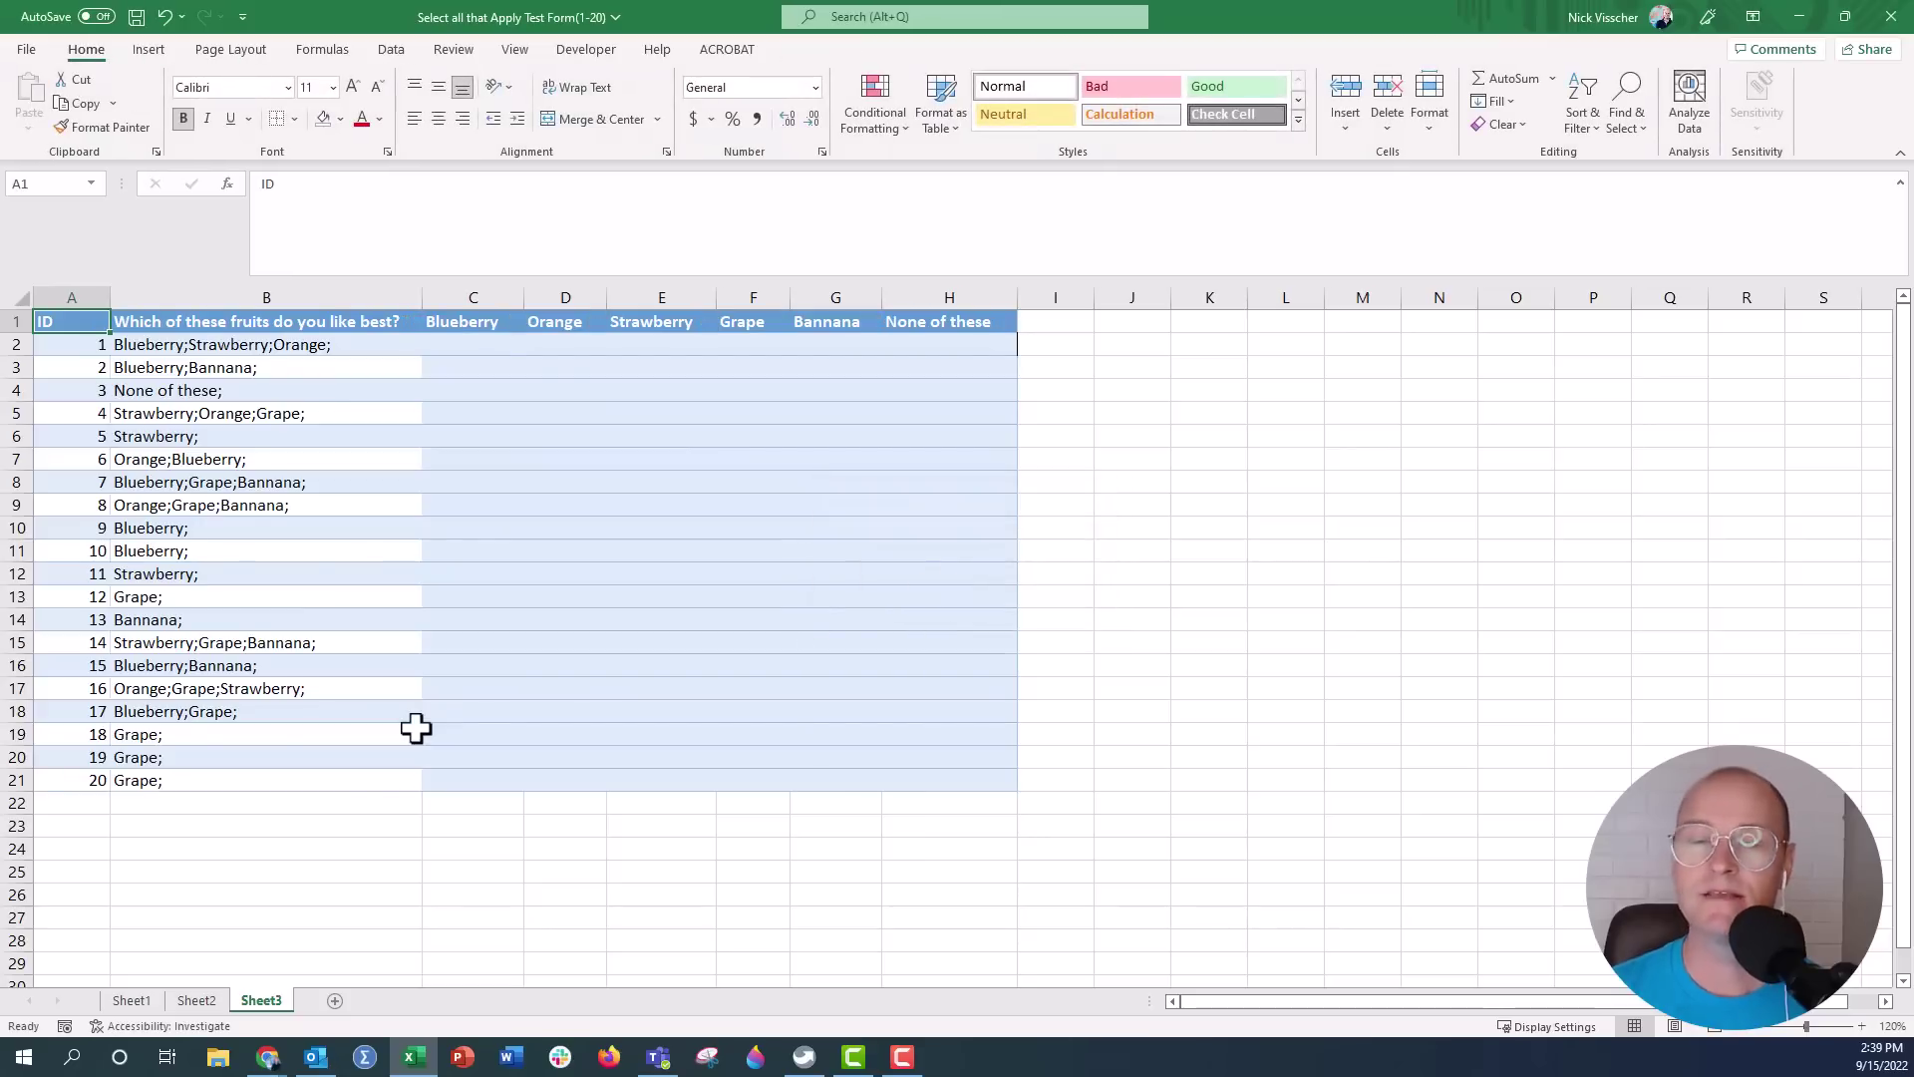
Check the first response in B2 and move to C2 for the Blueberry formula
click(361, 344)
key(ctrl+Home)
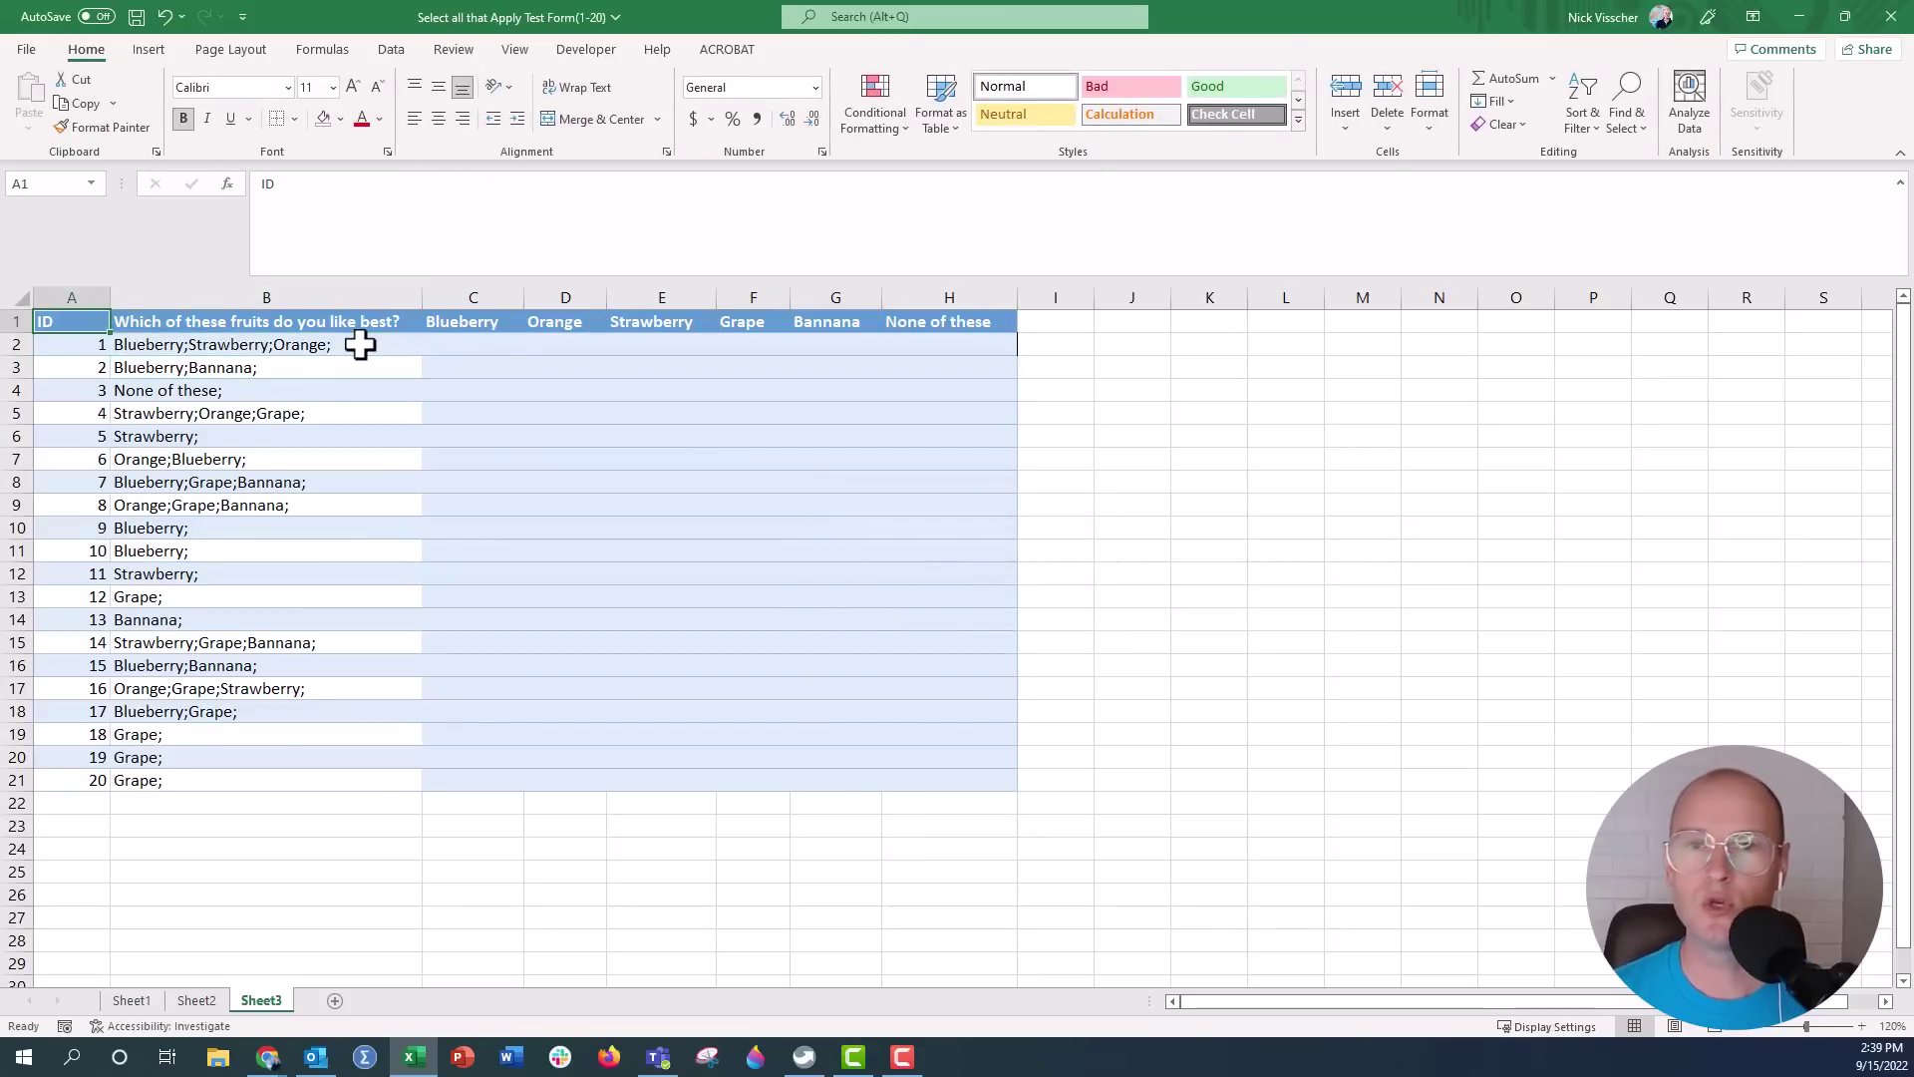
key(Down)
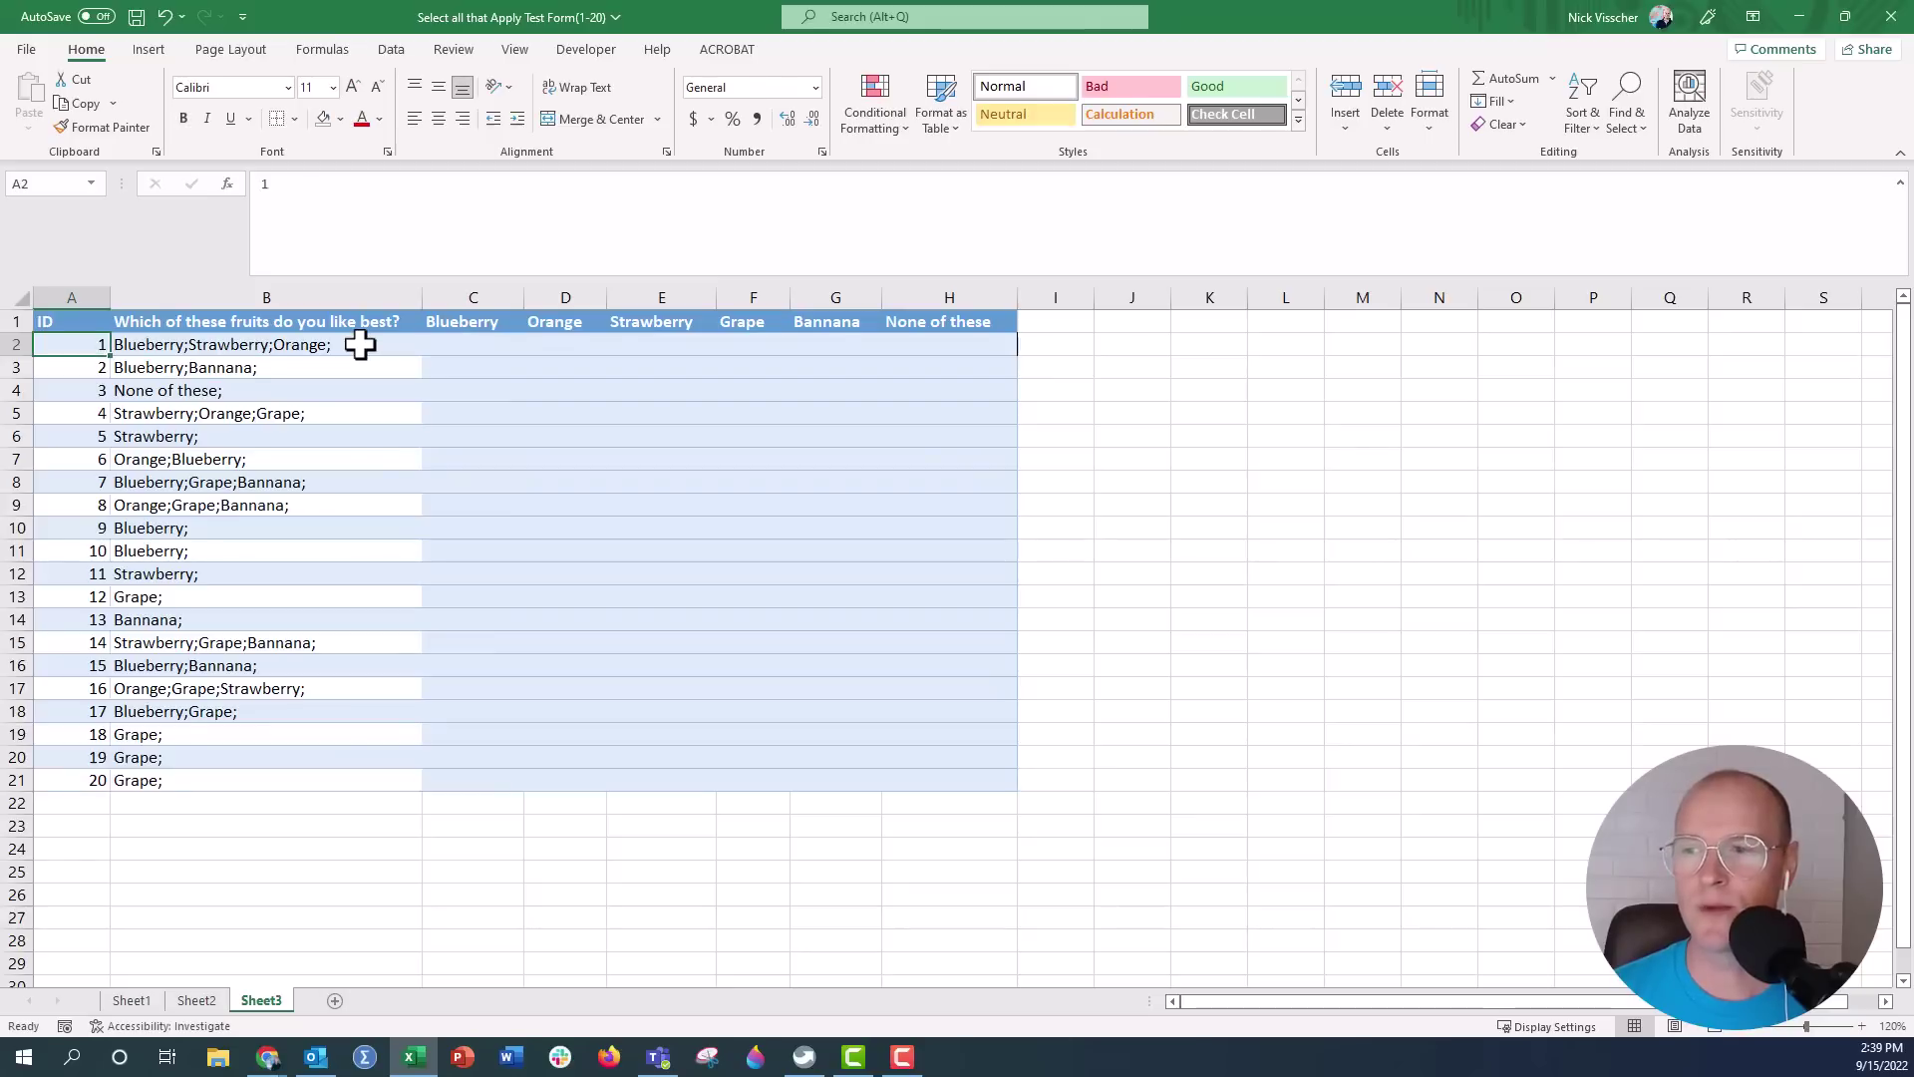
key(Right)
key(Right)
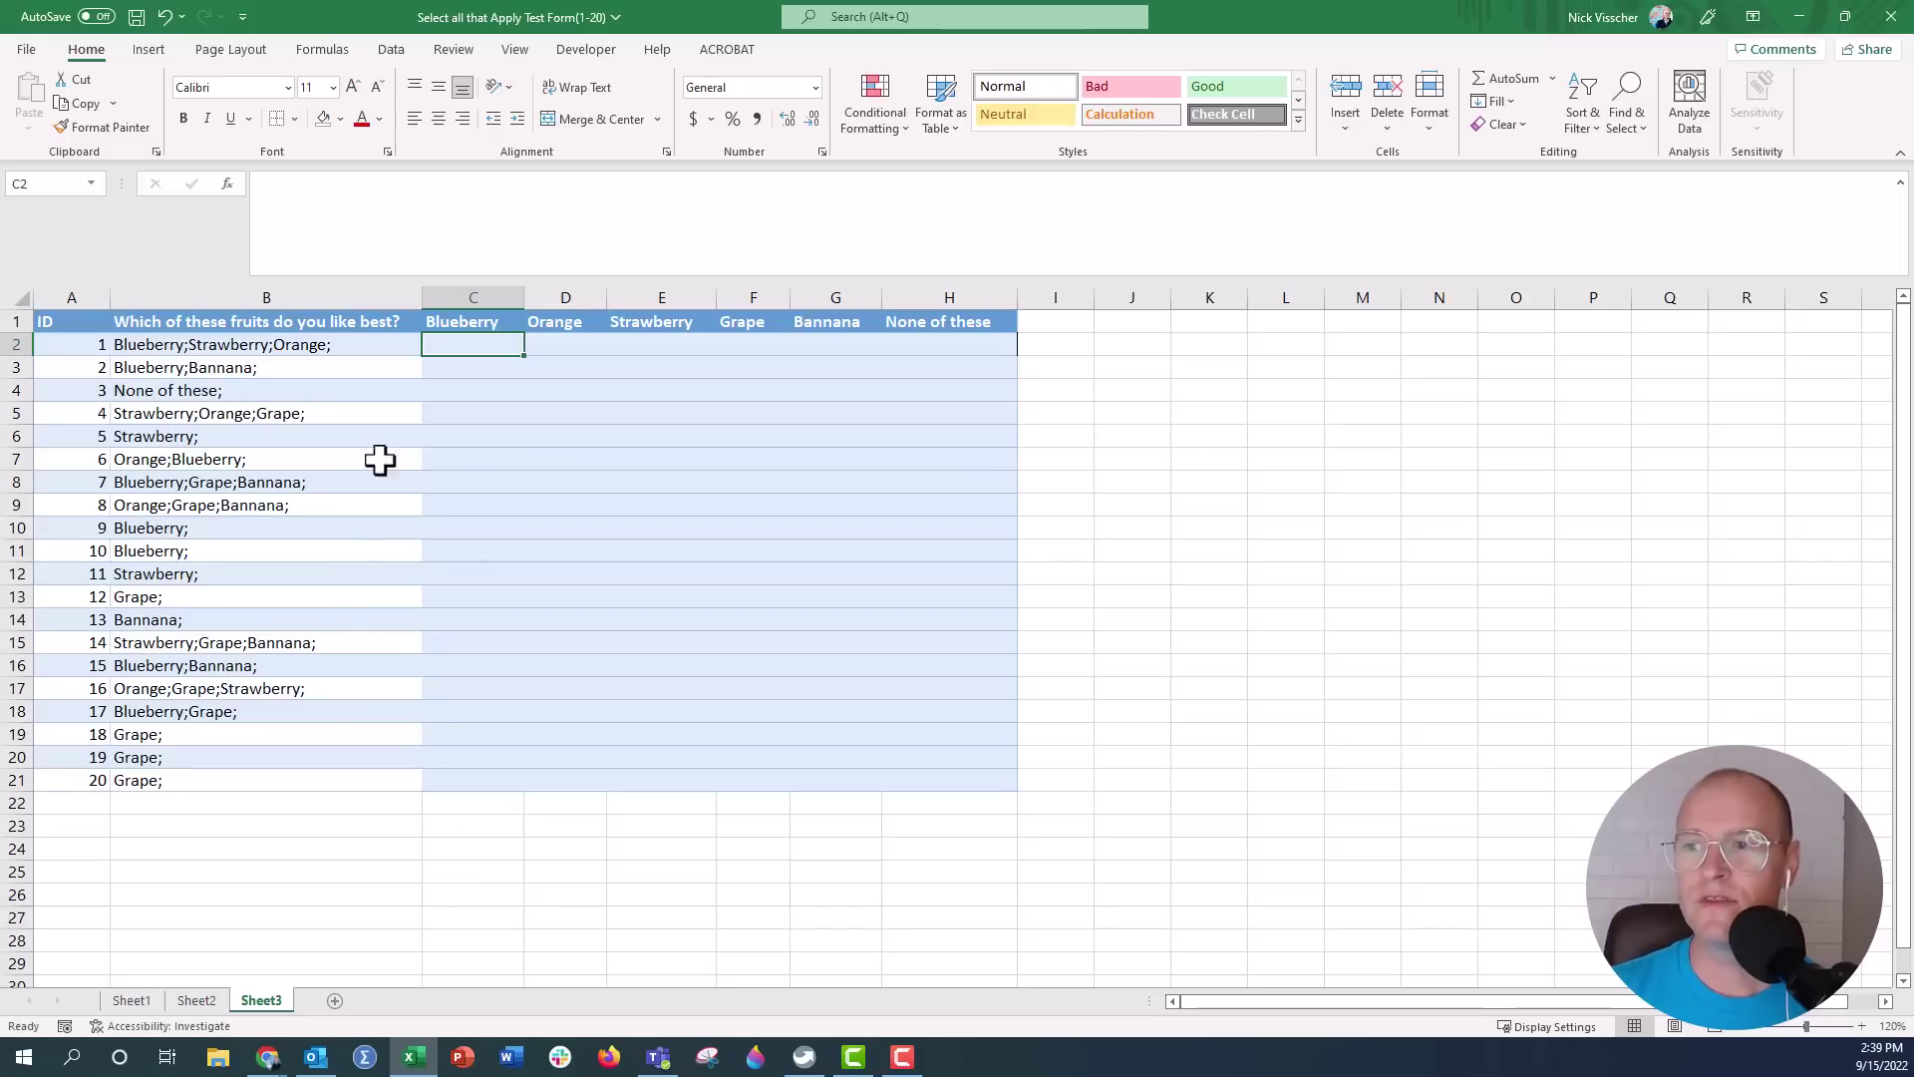
click(360, 344)
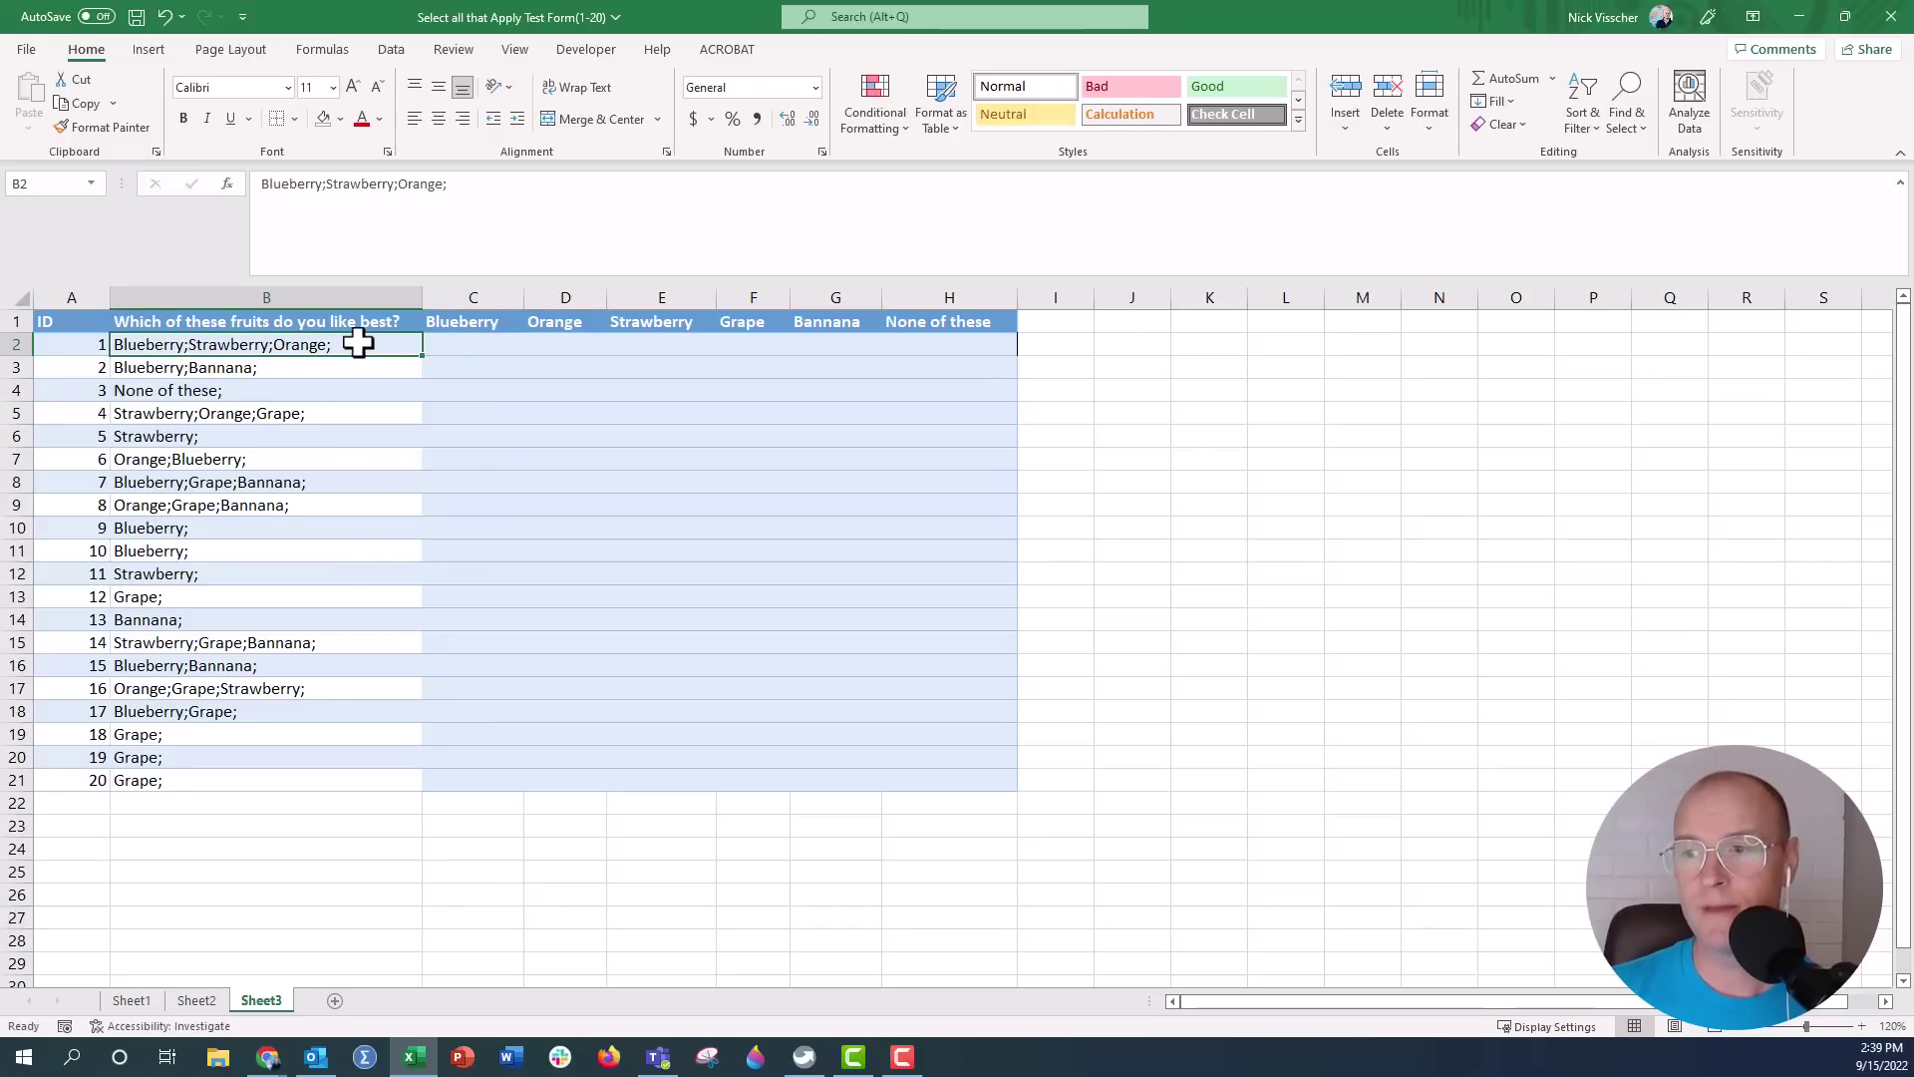
click(453, 345)
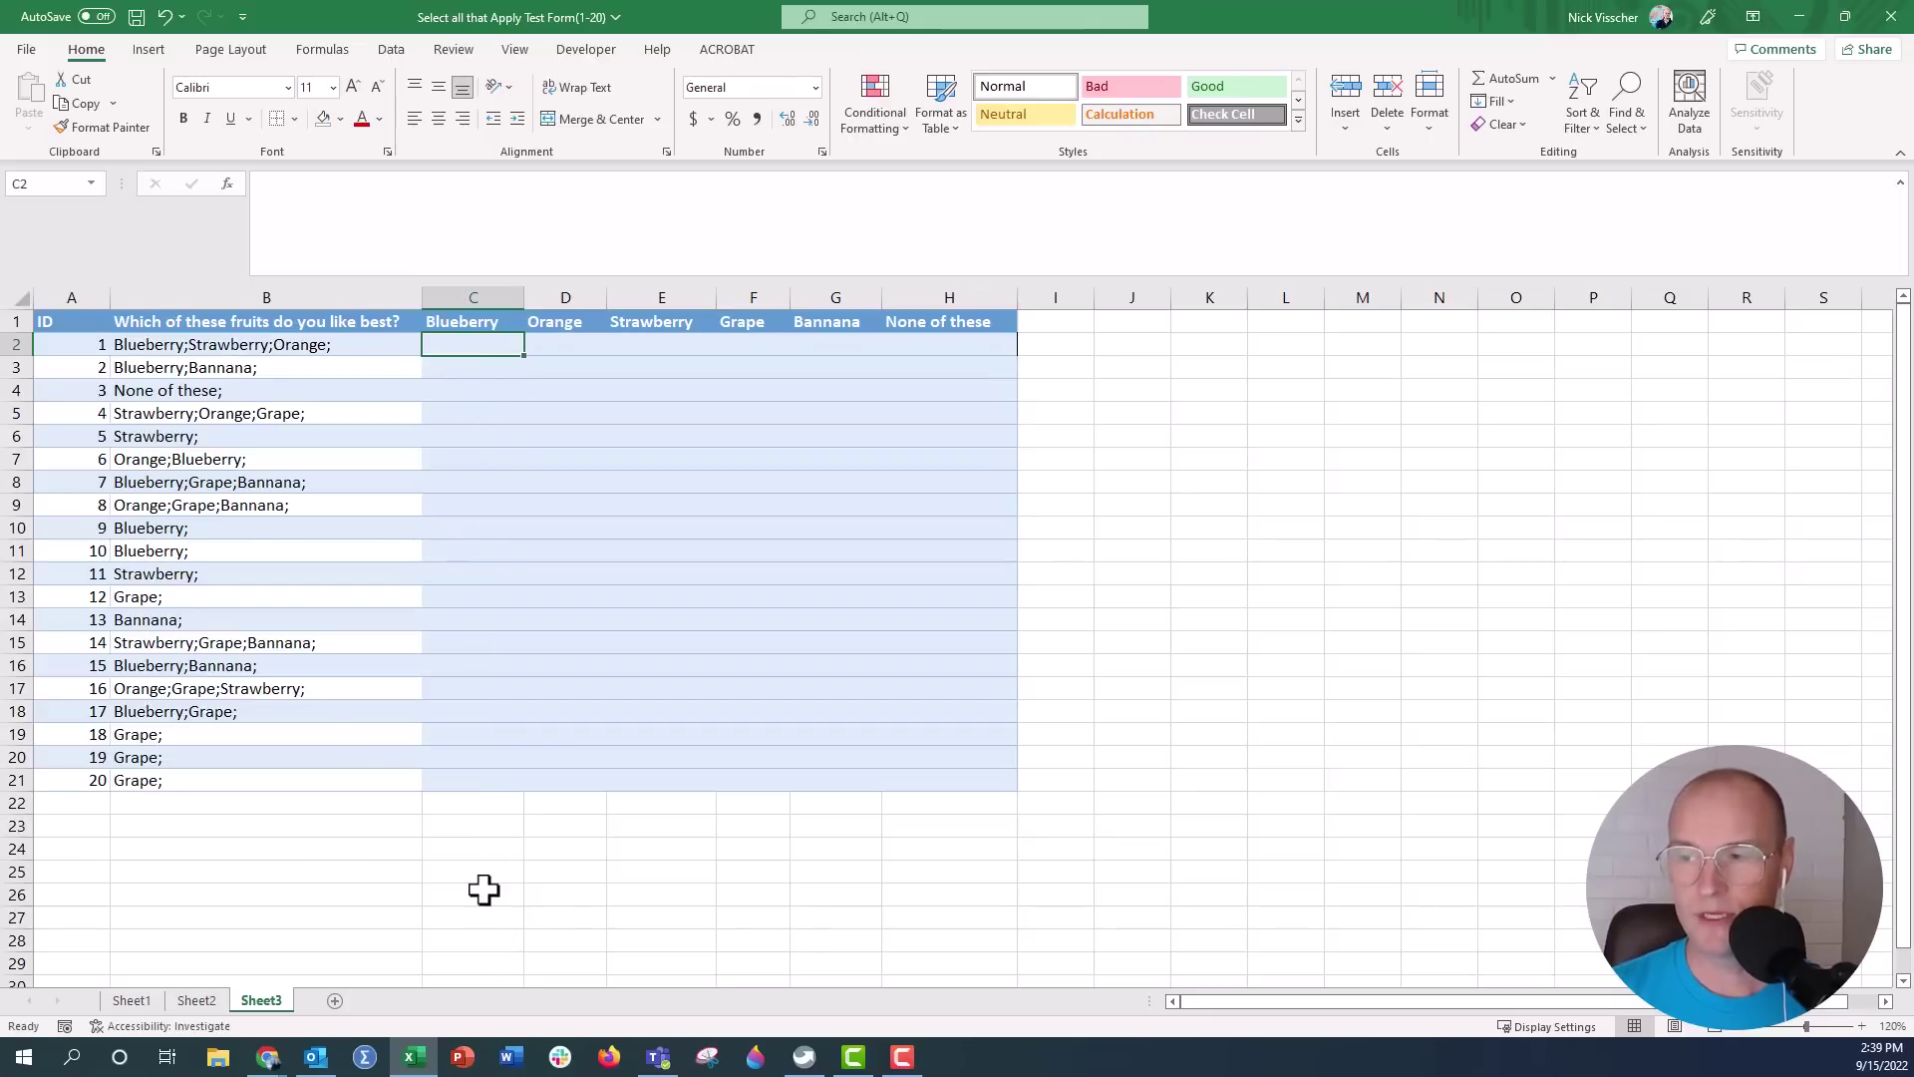
text(=)
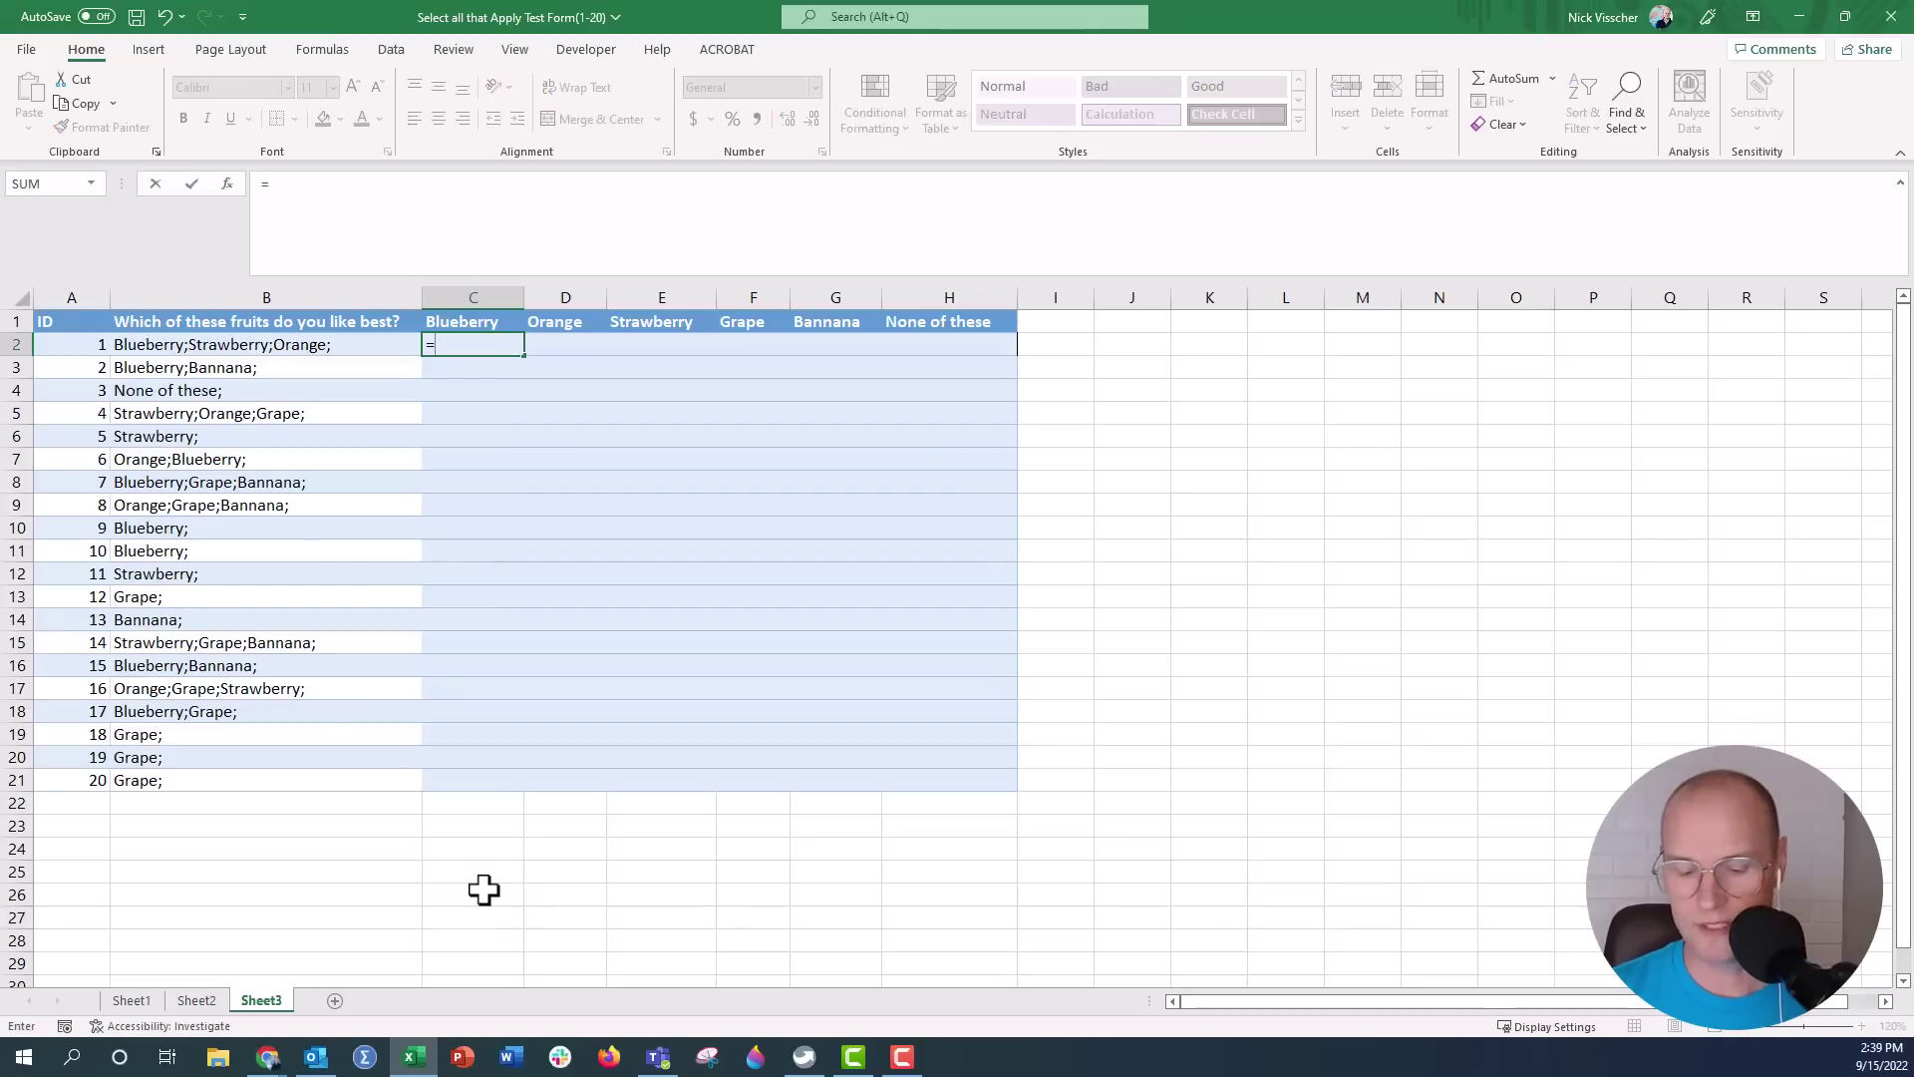
text(counti)
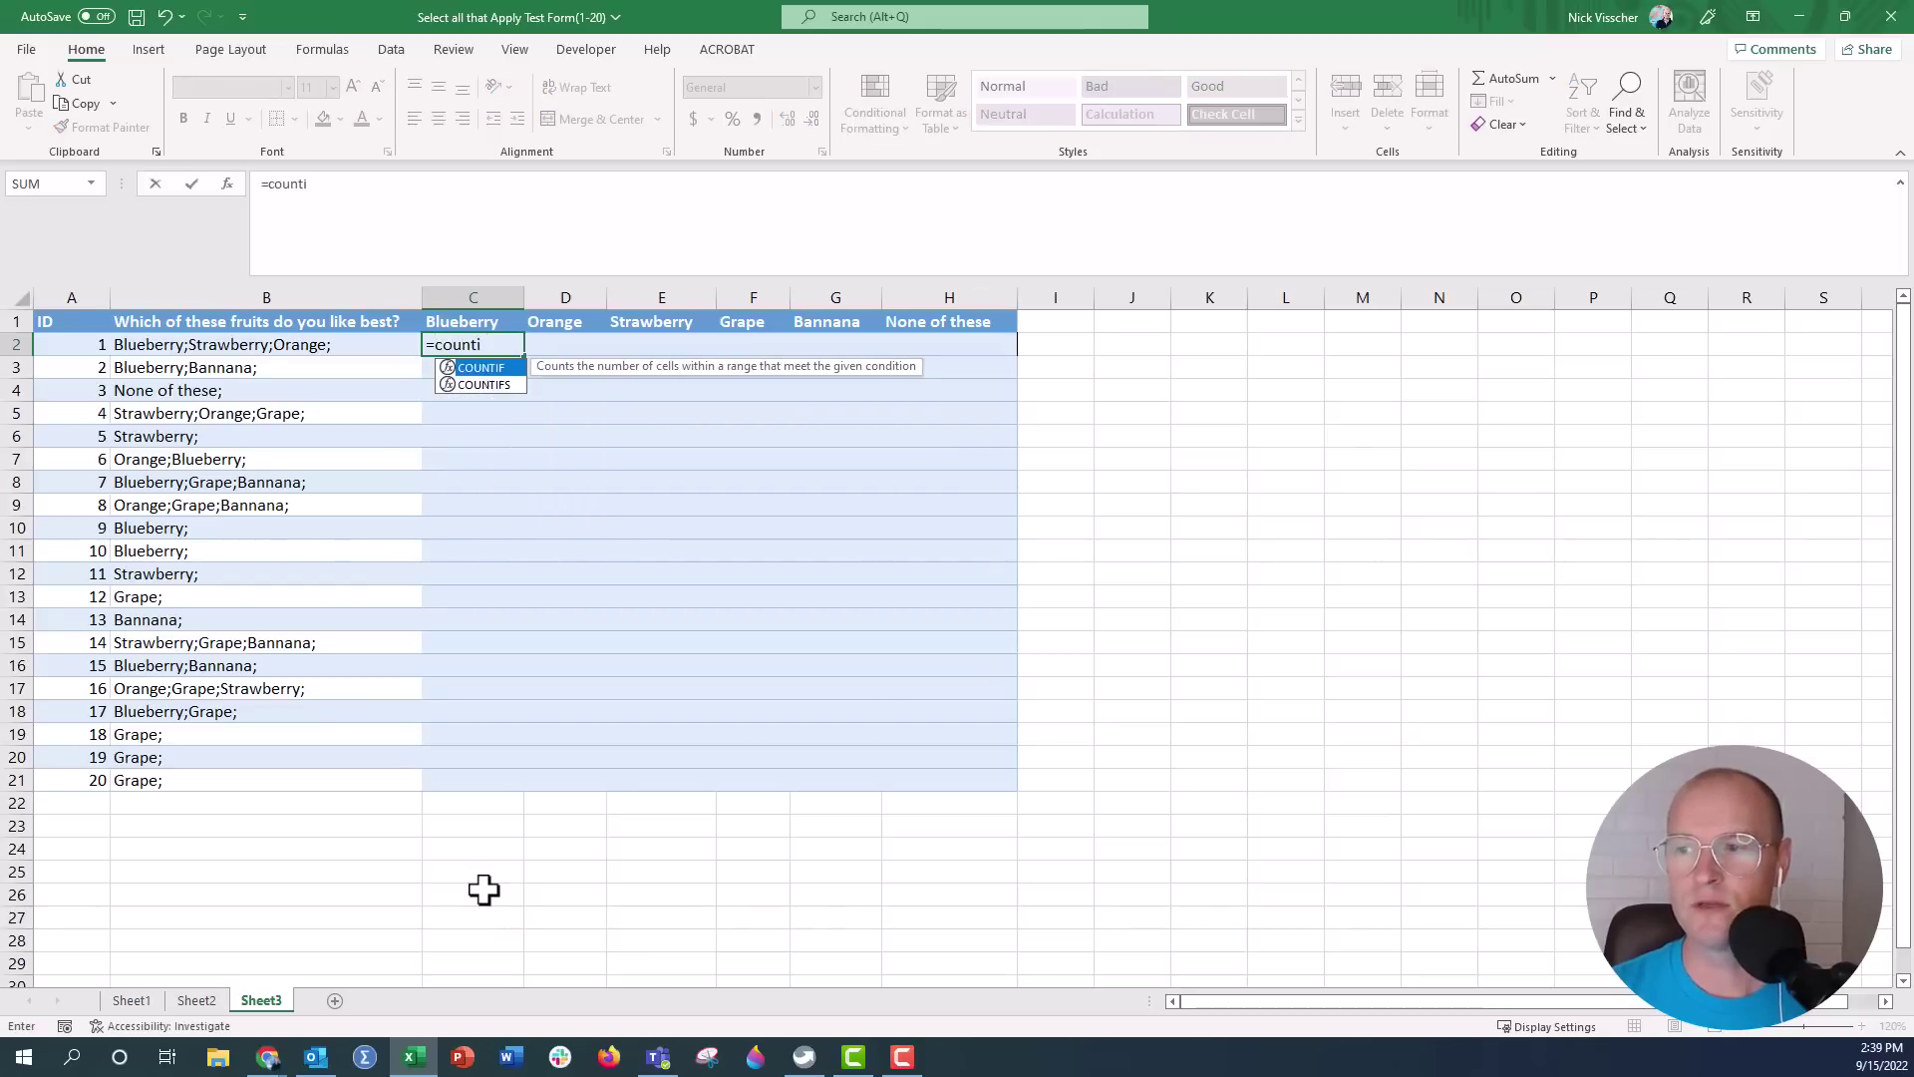
text(f()
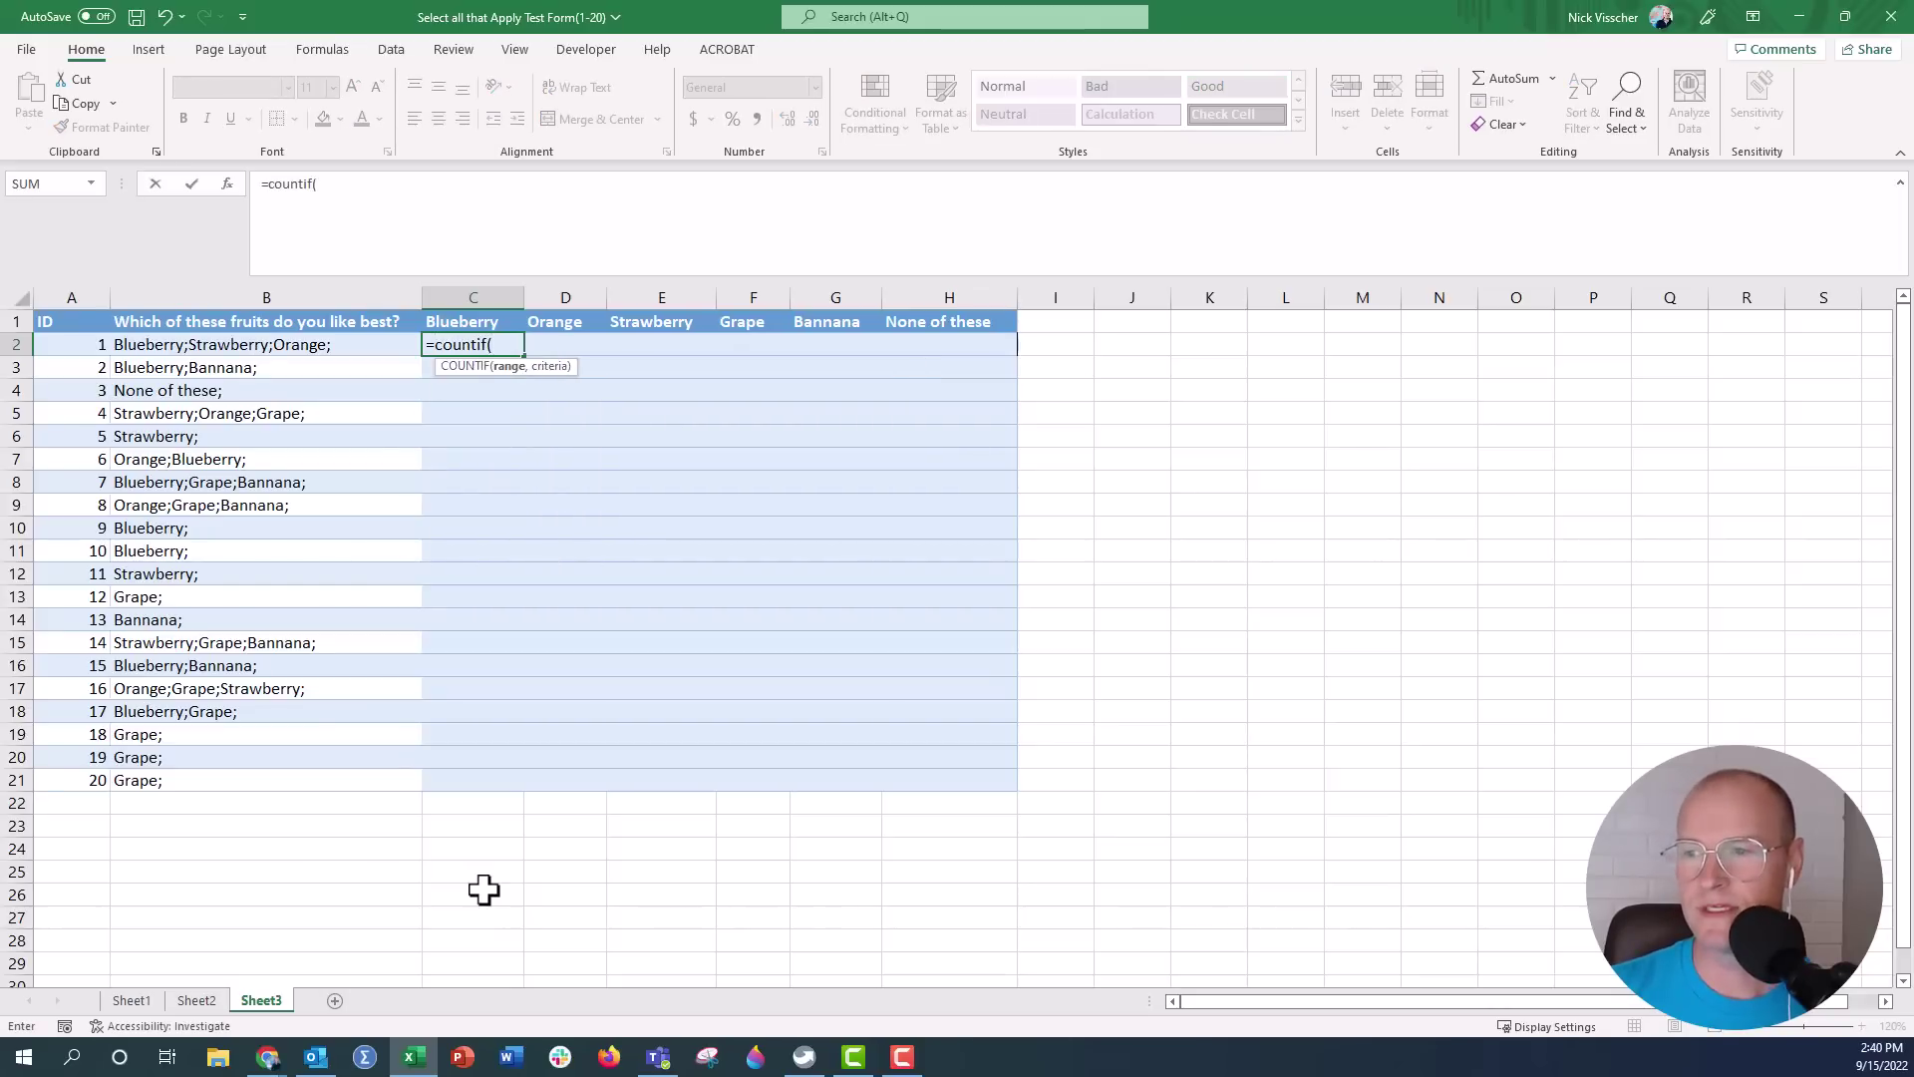
Write the C2 COUNTIF formula using $B2 and the wildcard-wrapped Blueberry header C$1
click(345, 344)
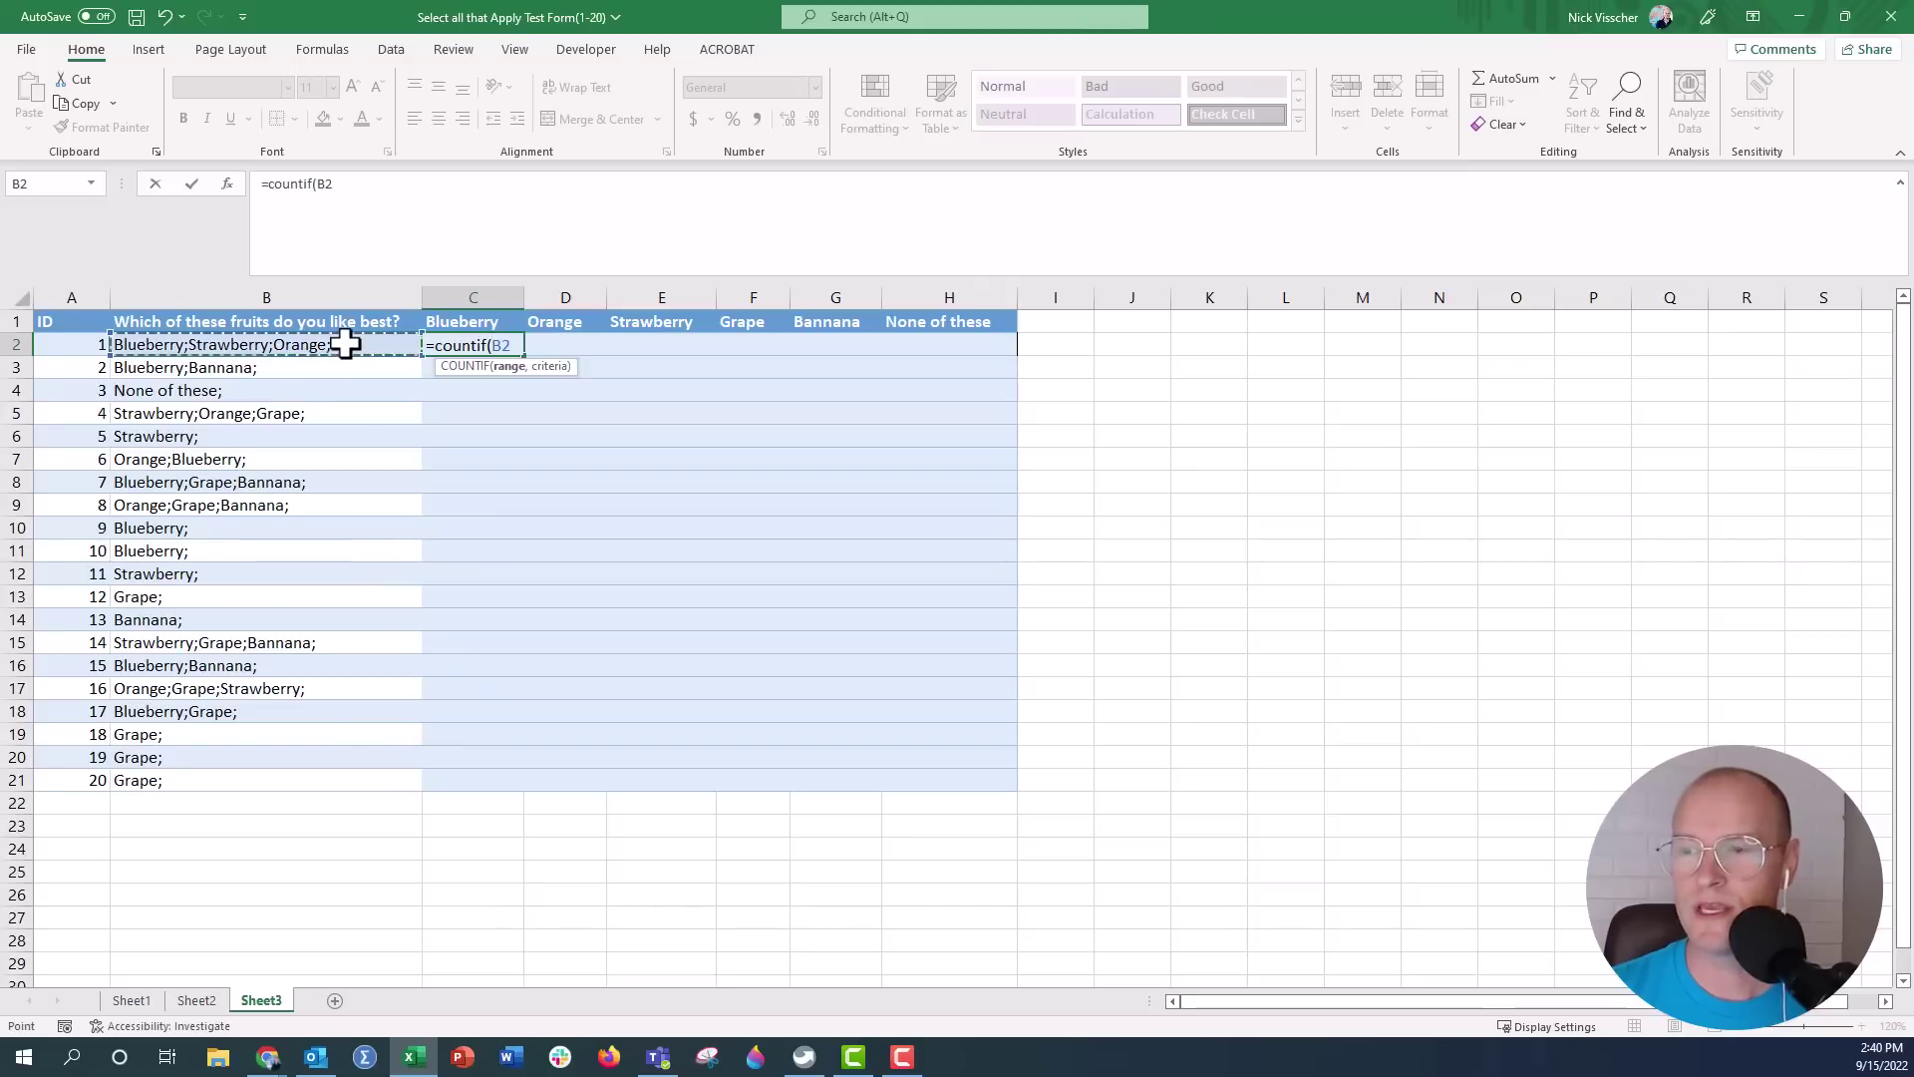
click(321, 189)
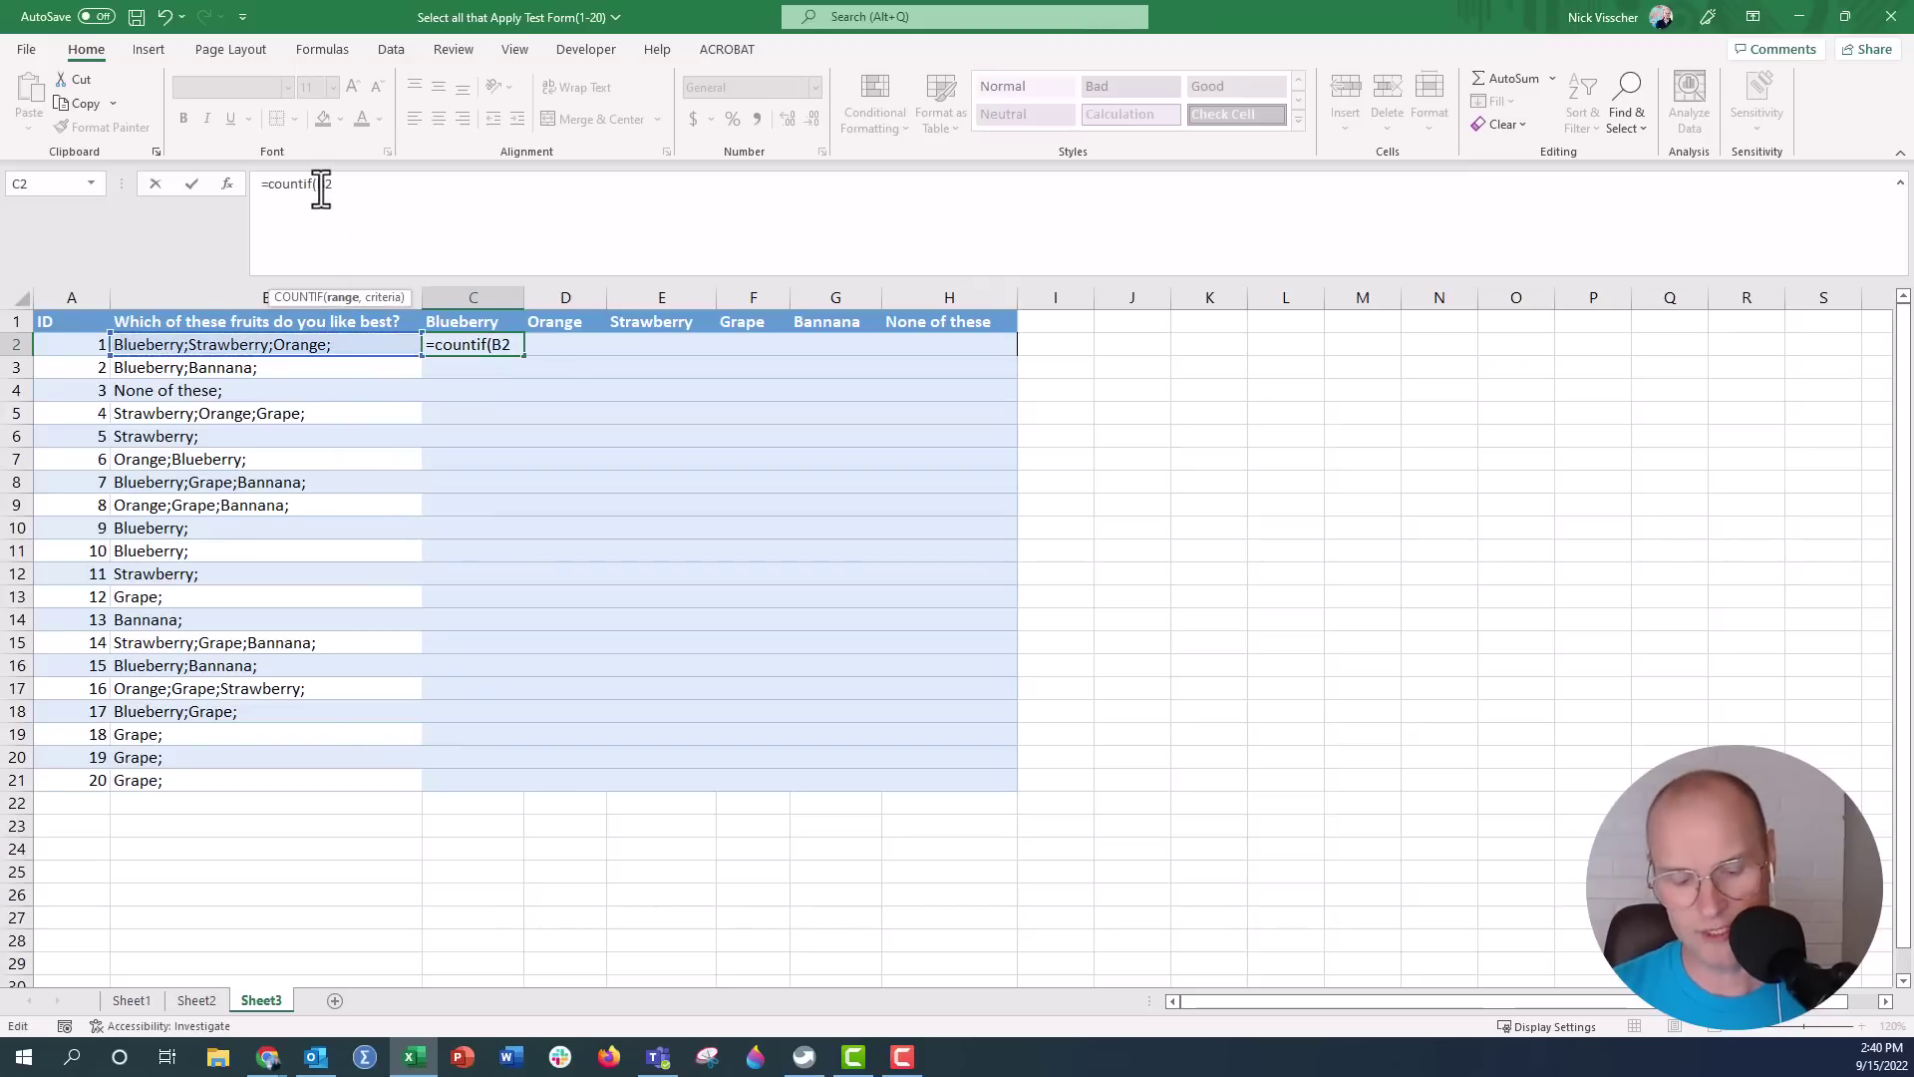
text($)
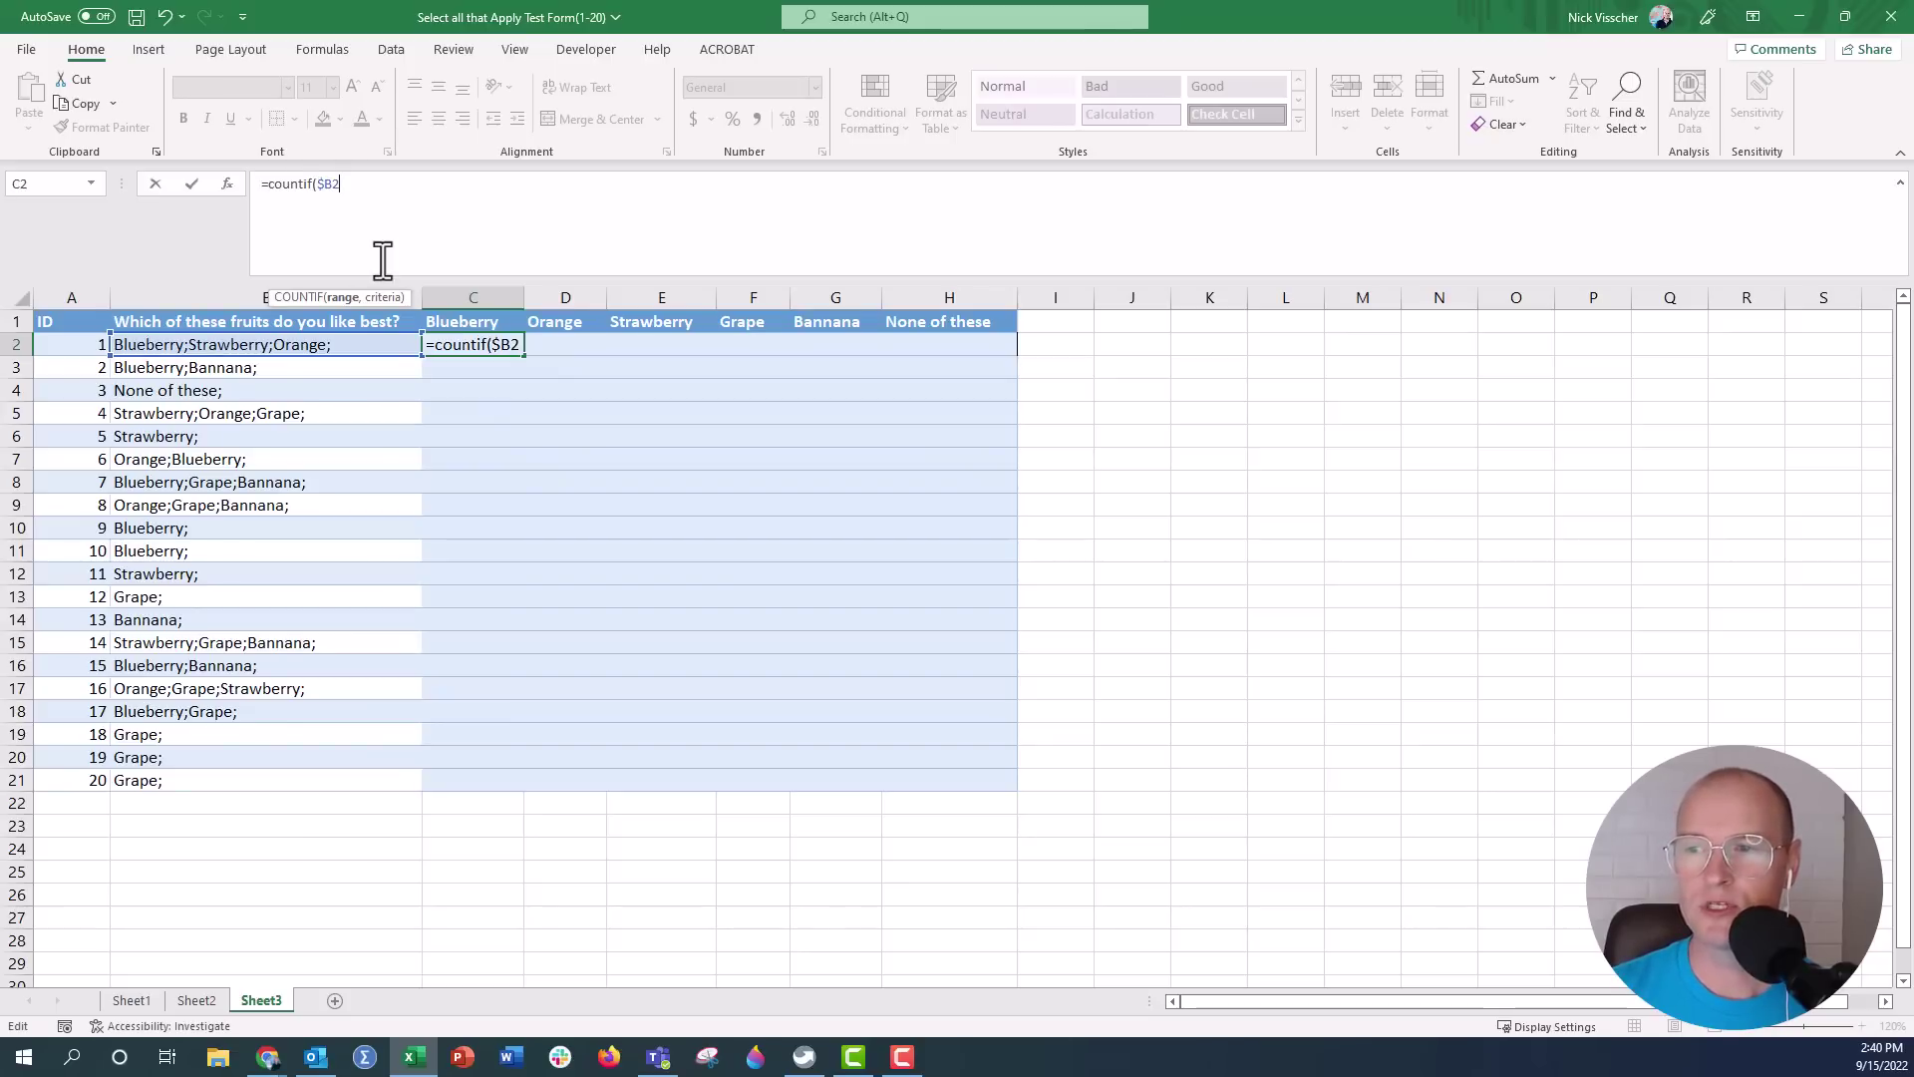
text(,)
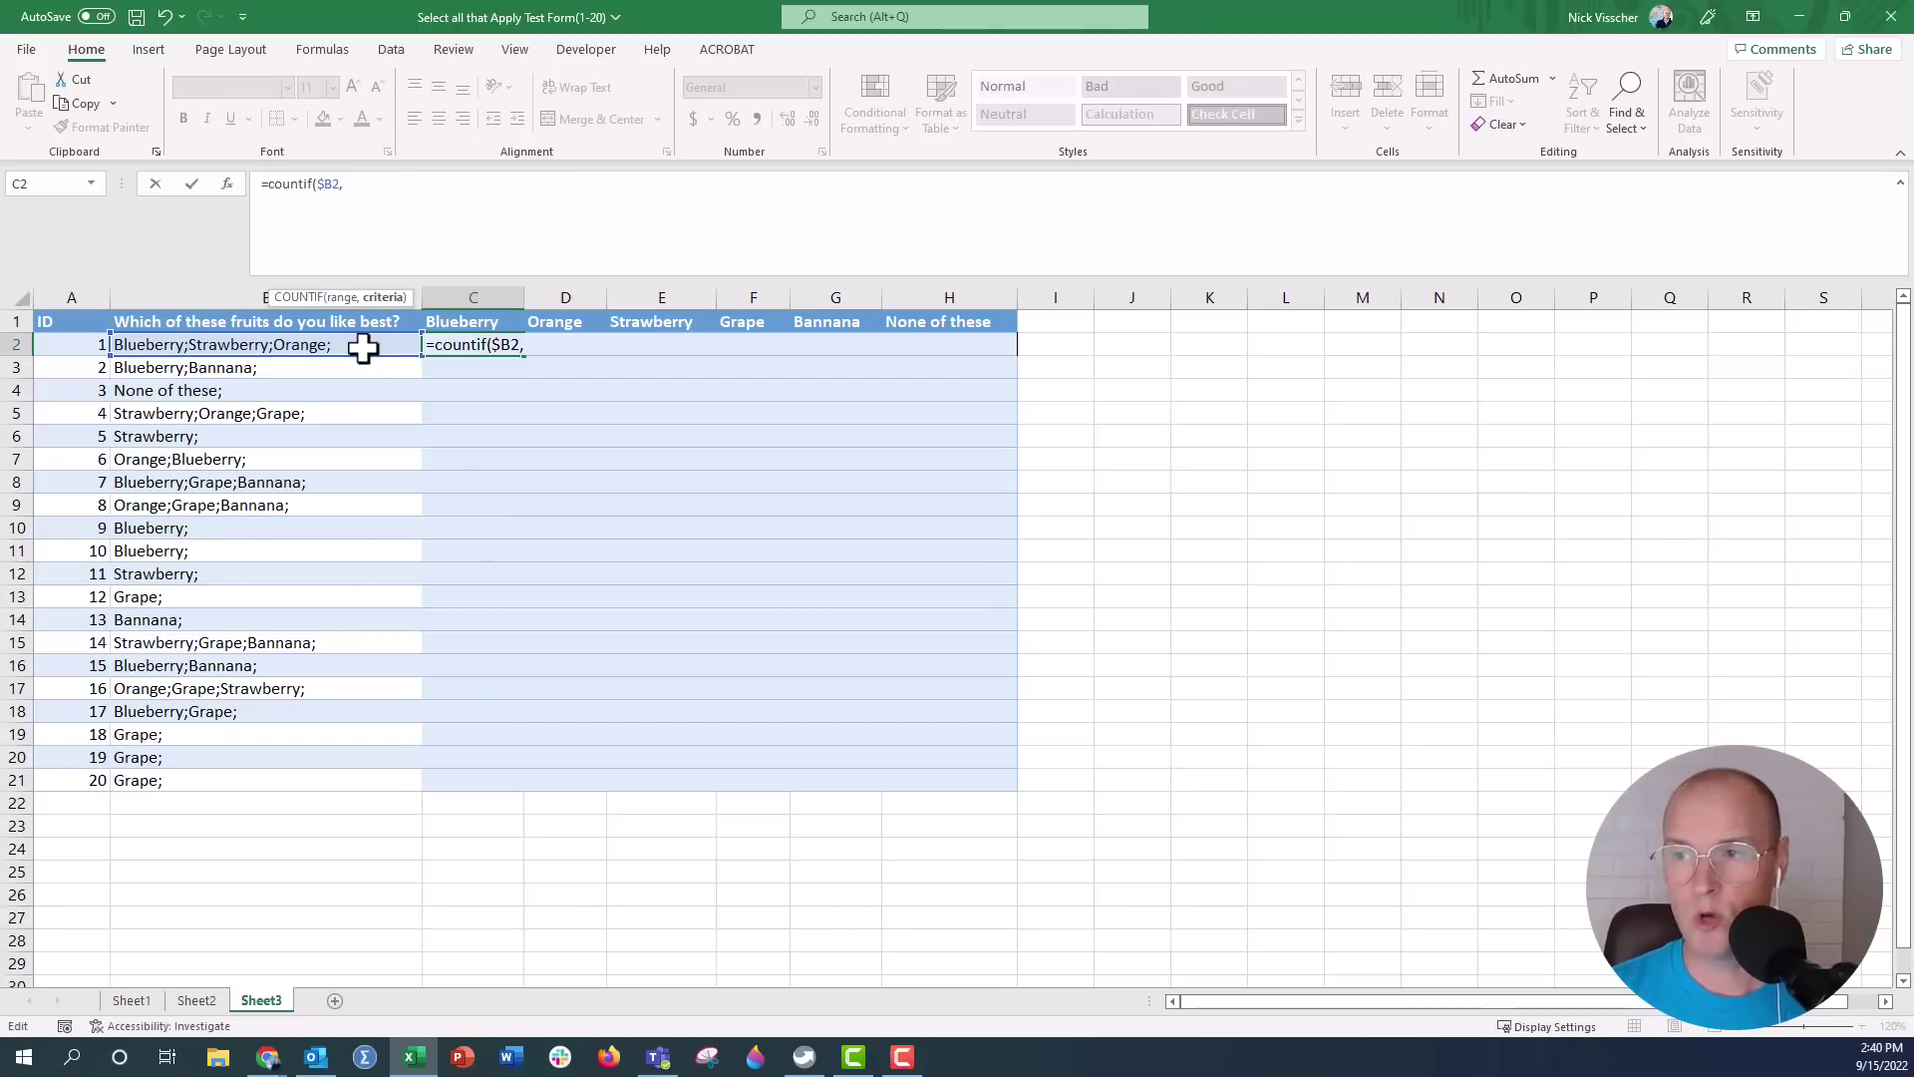
text("*)
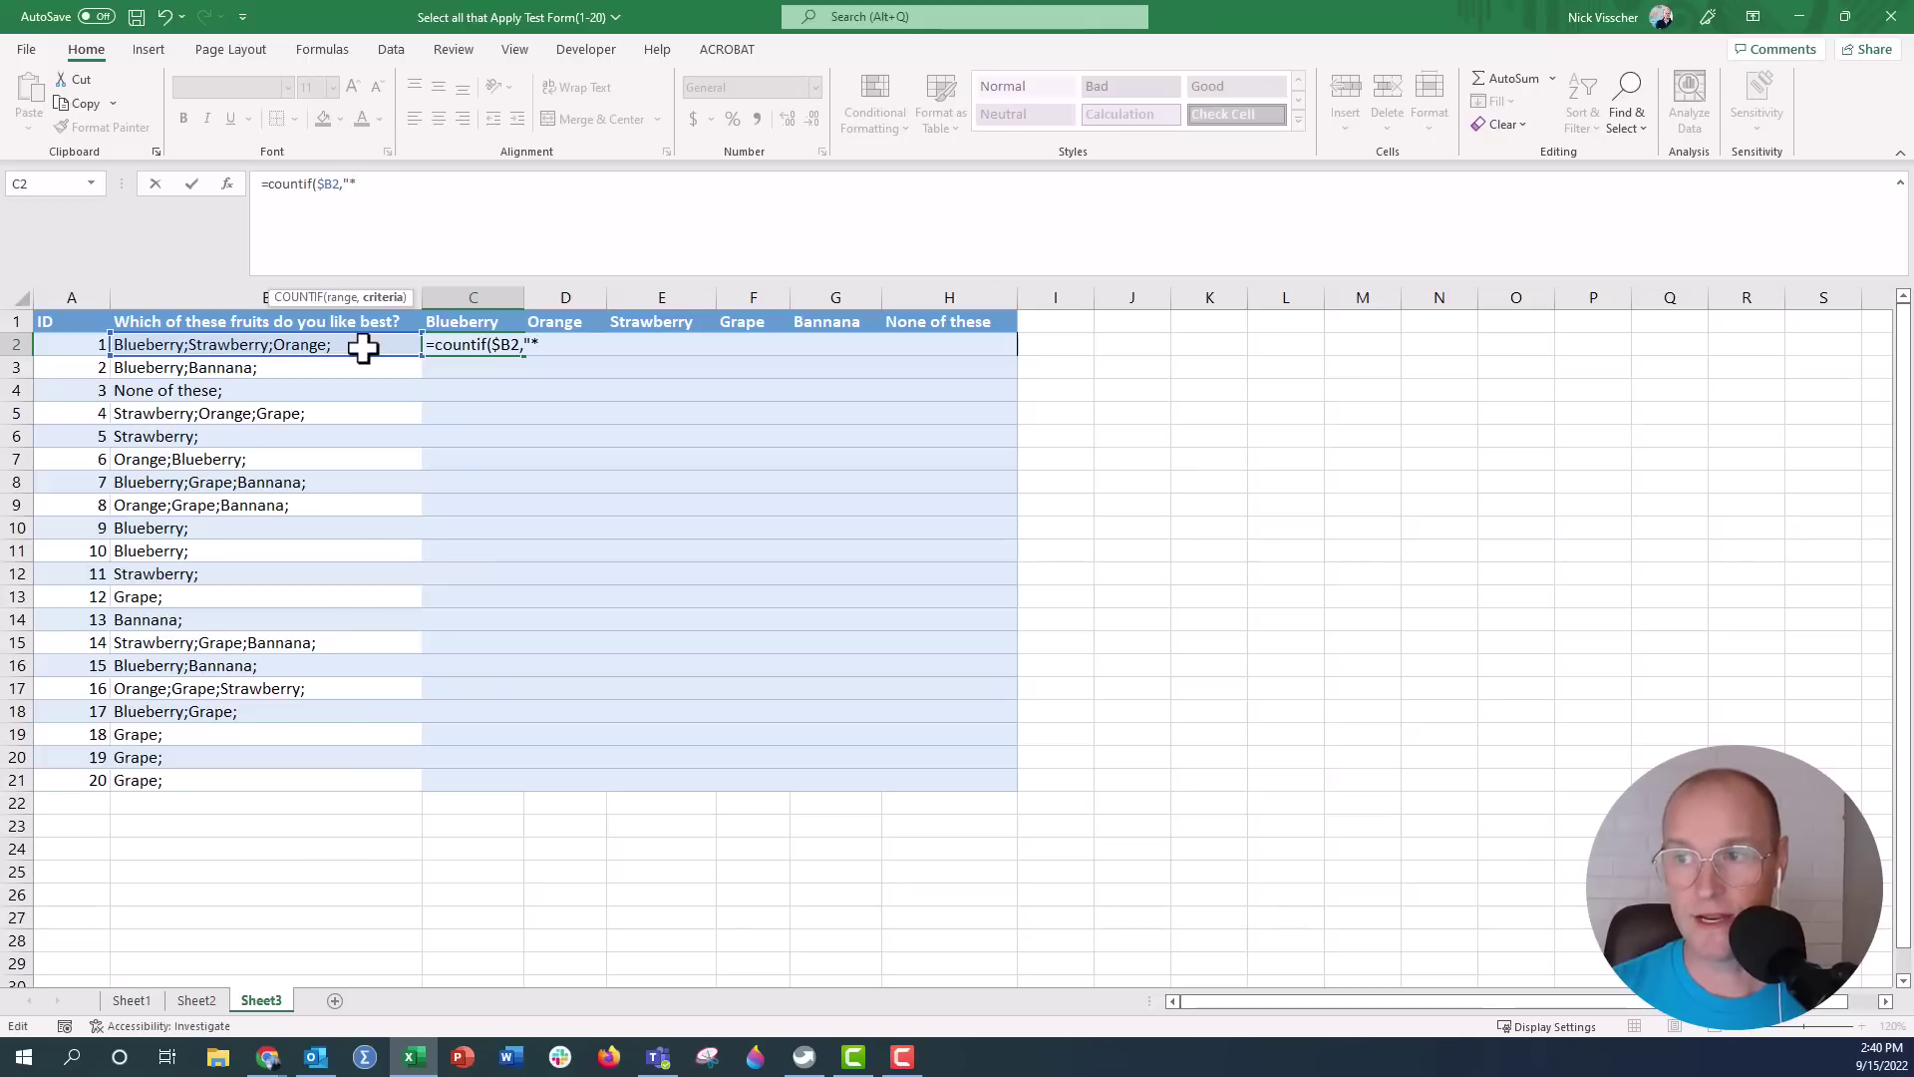
text(")
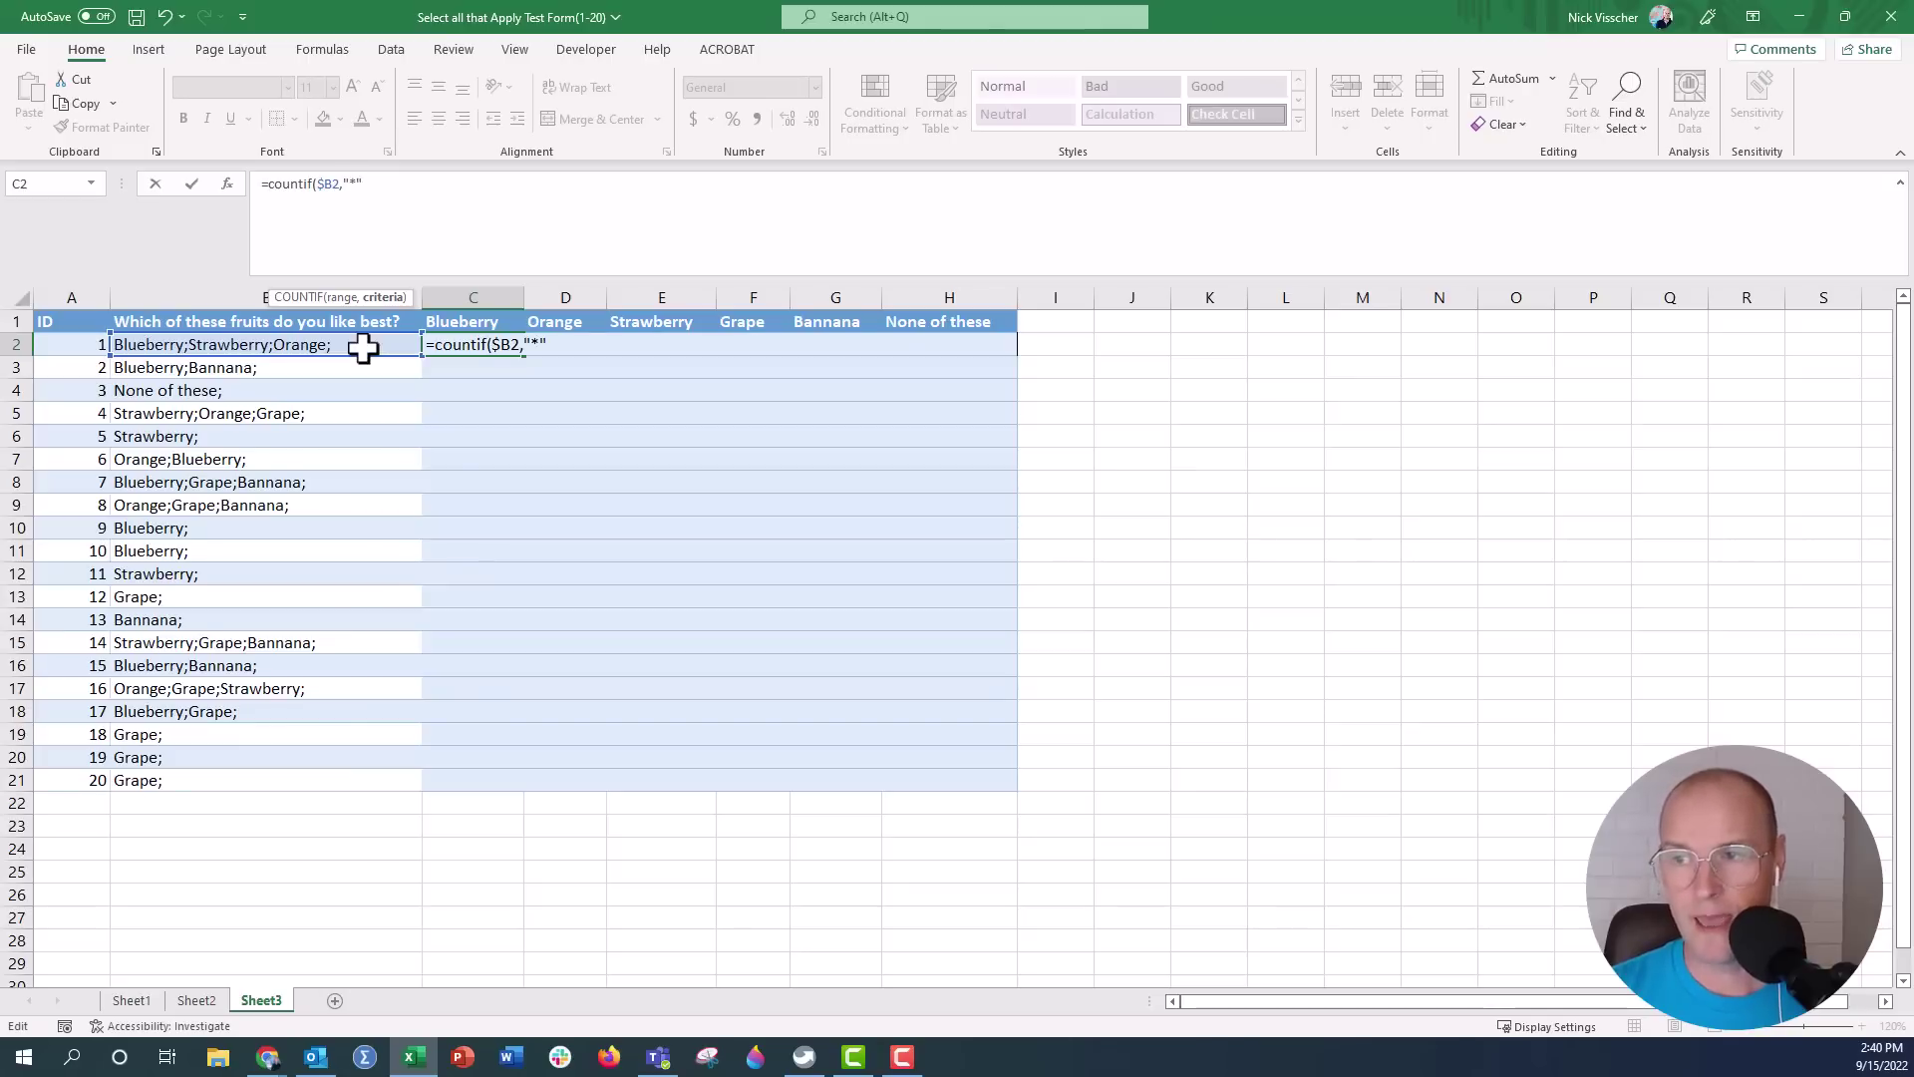
text(&)
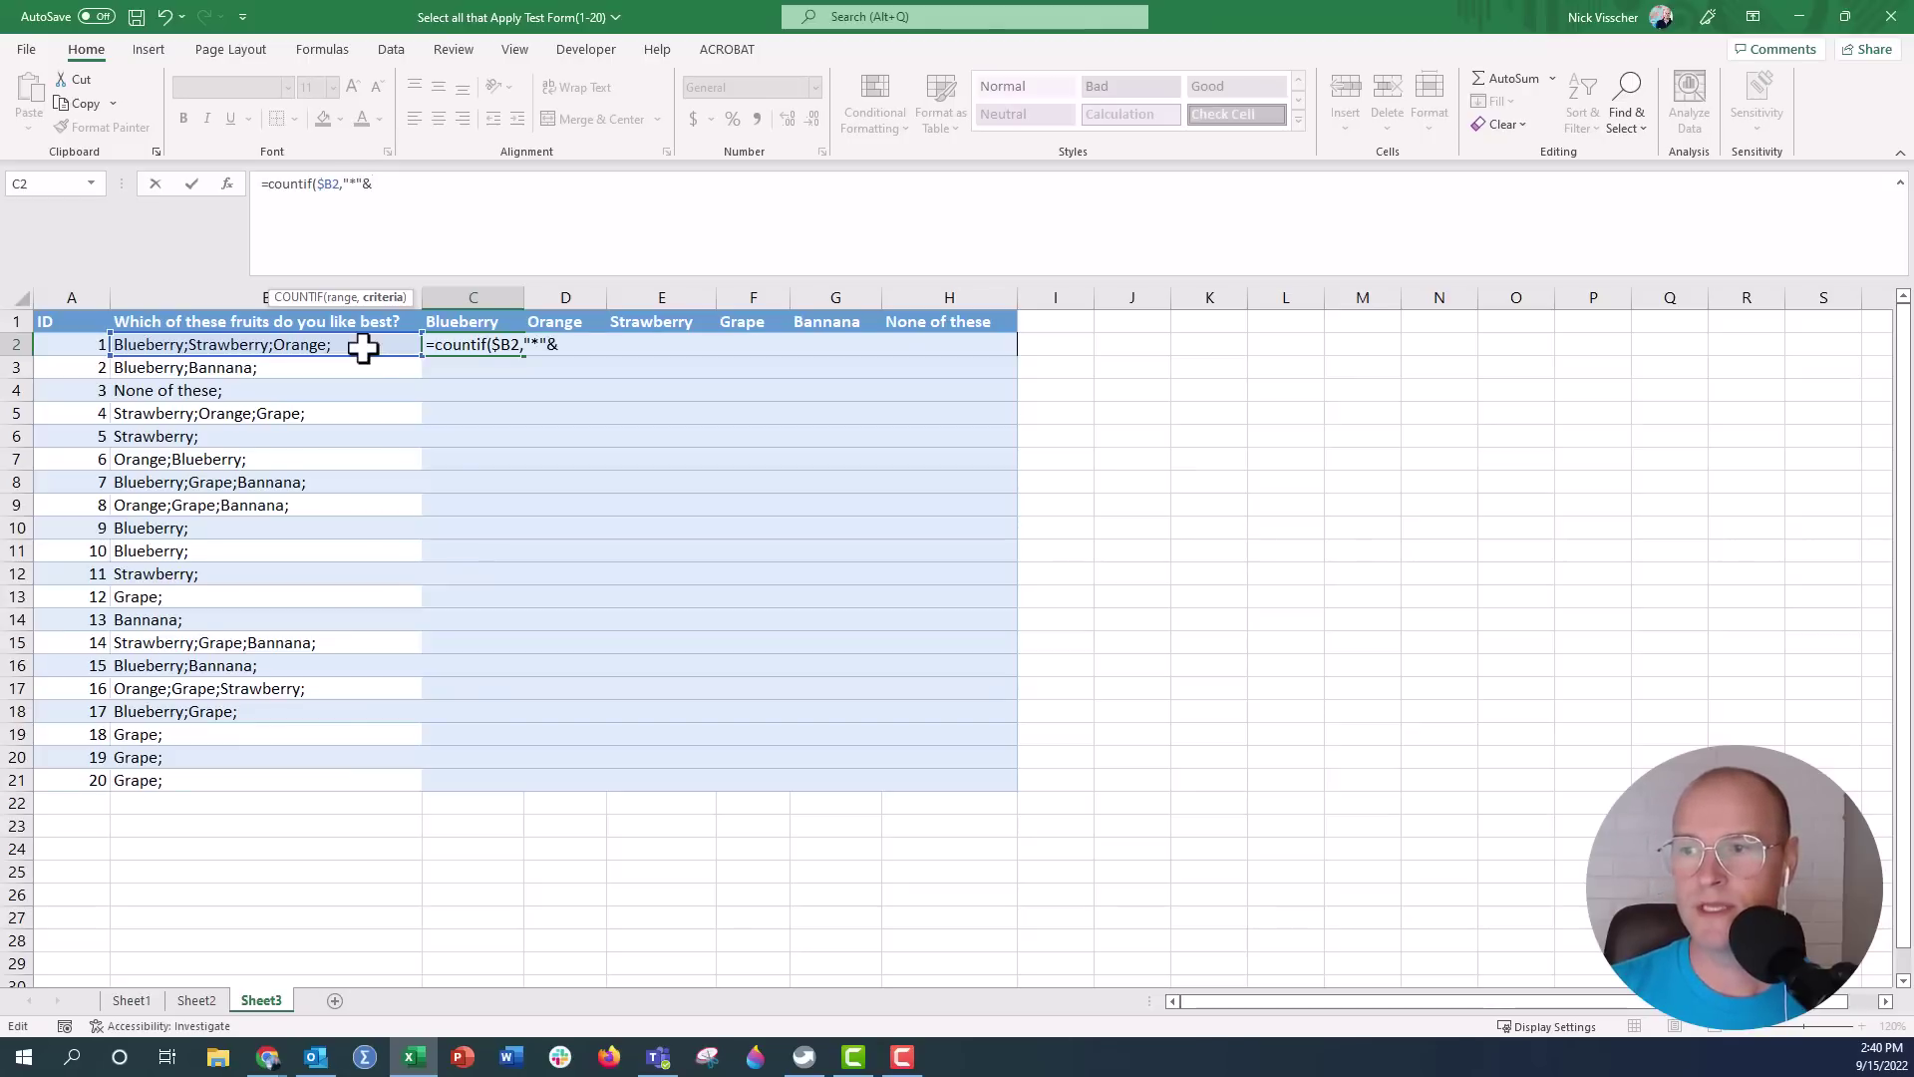
click(513, 325)
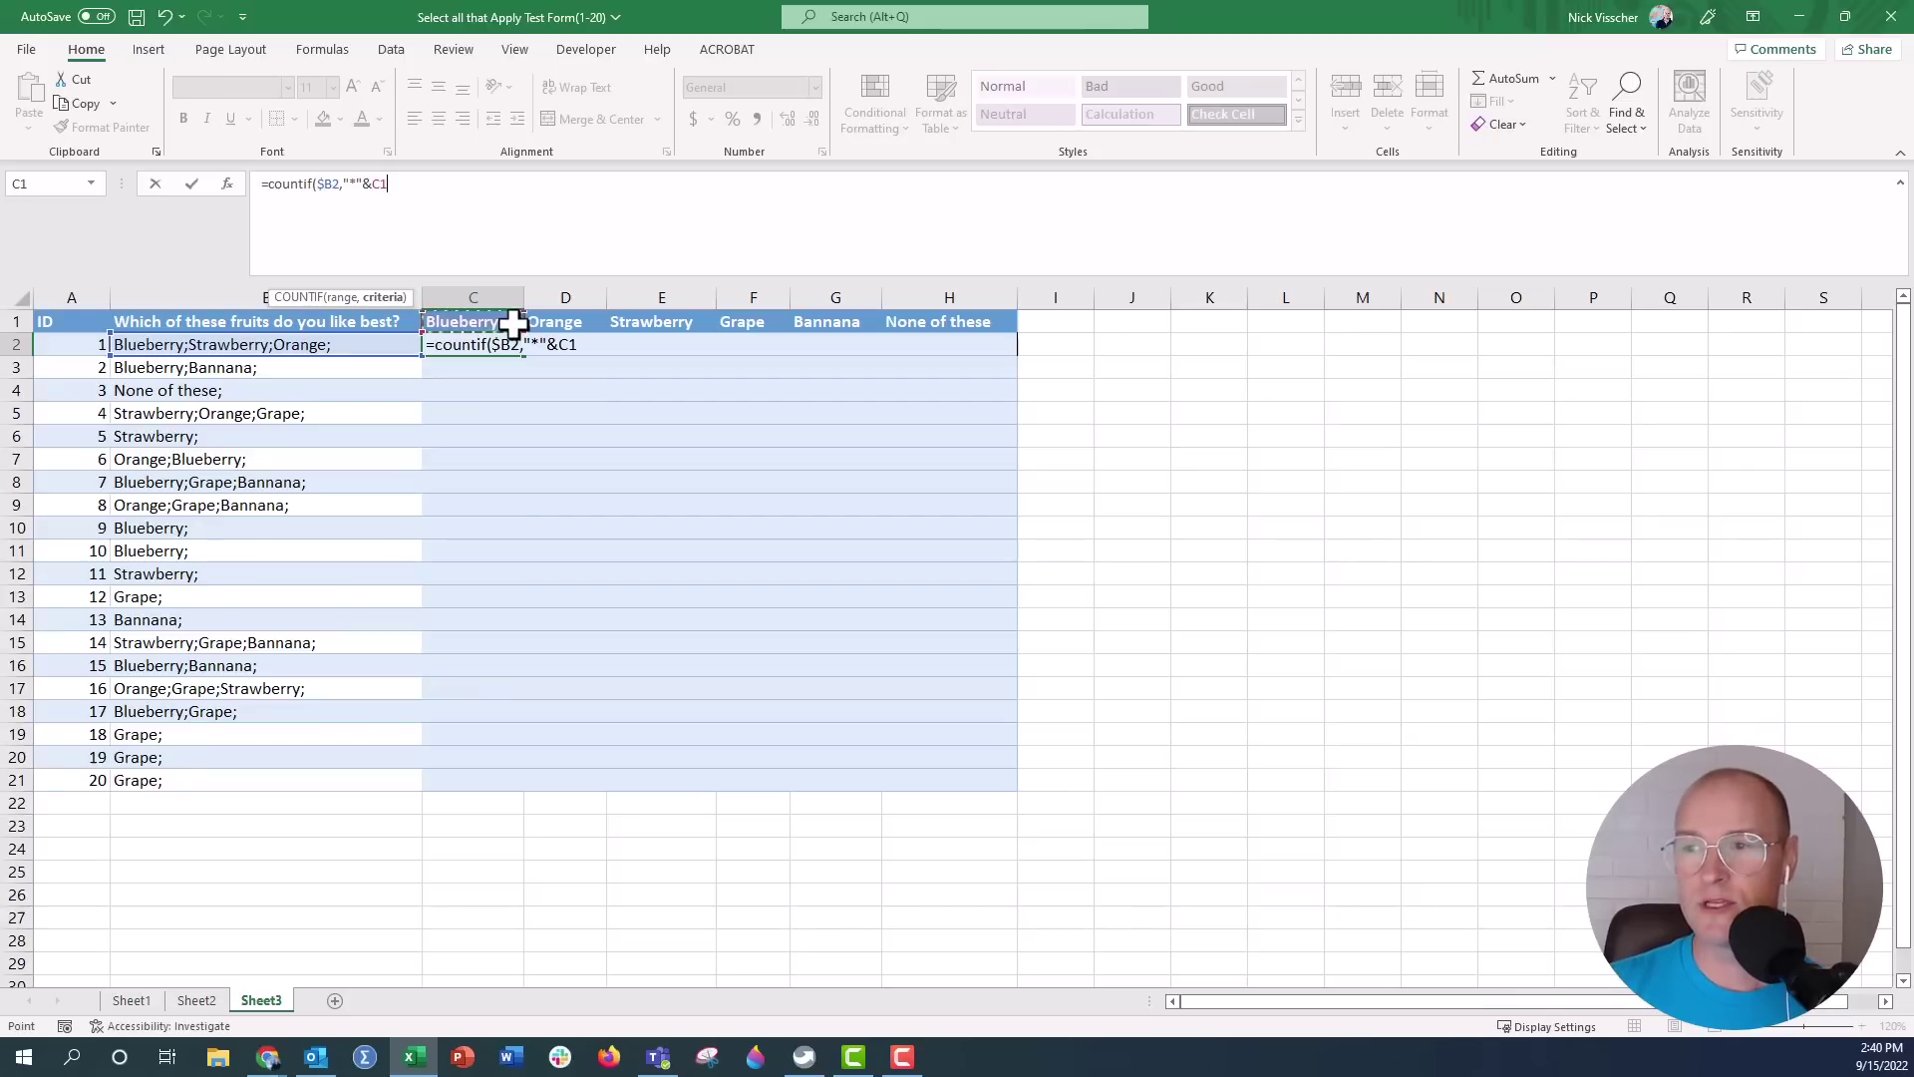
click(382, 183)
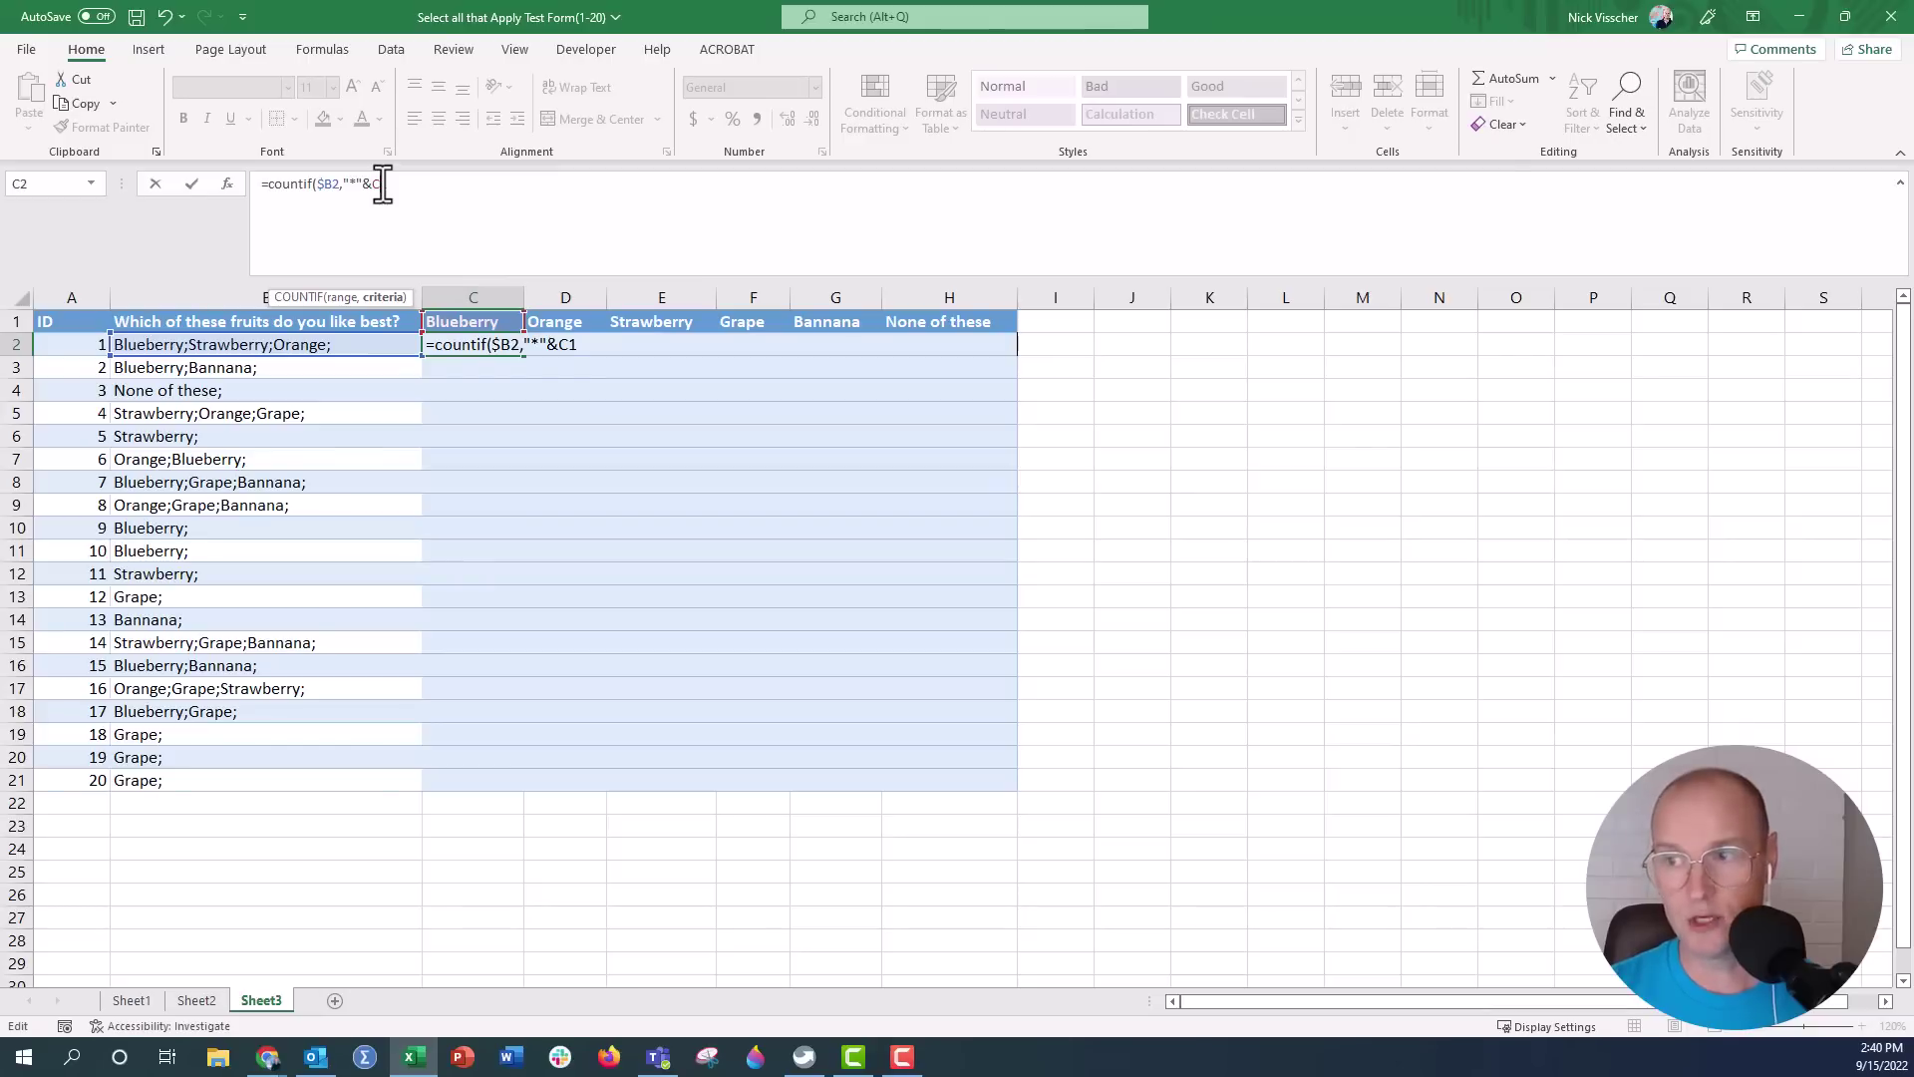
text($)
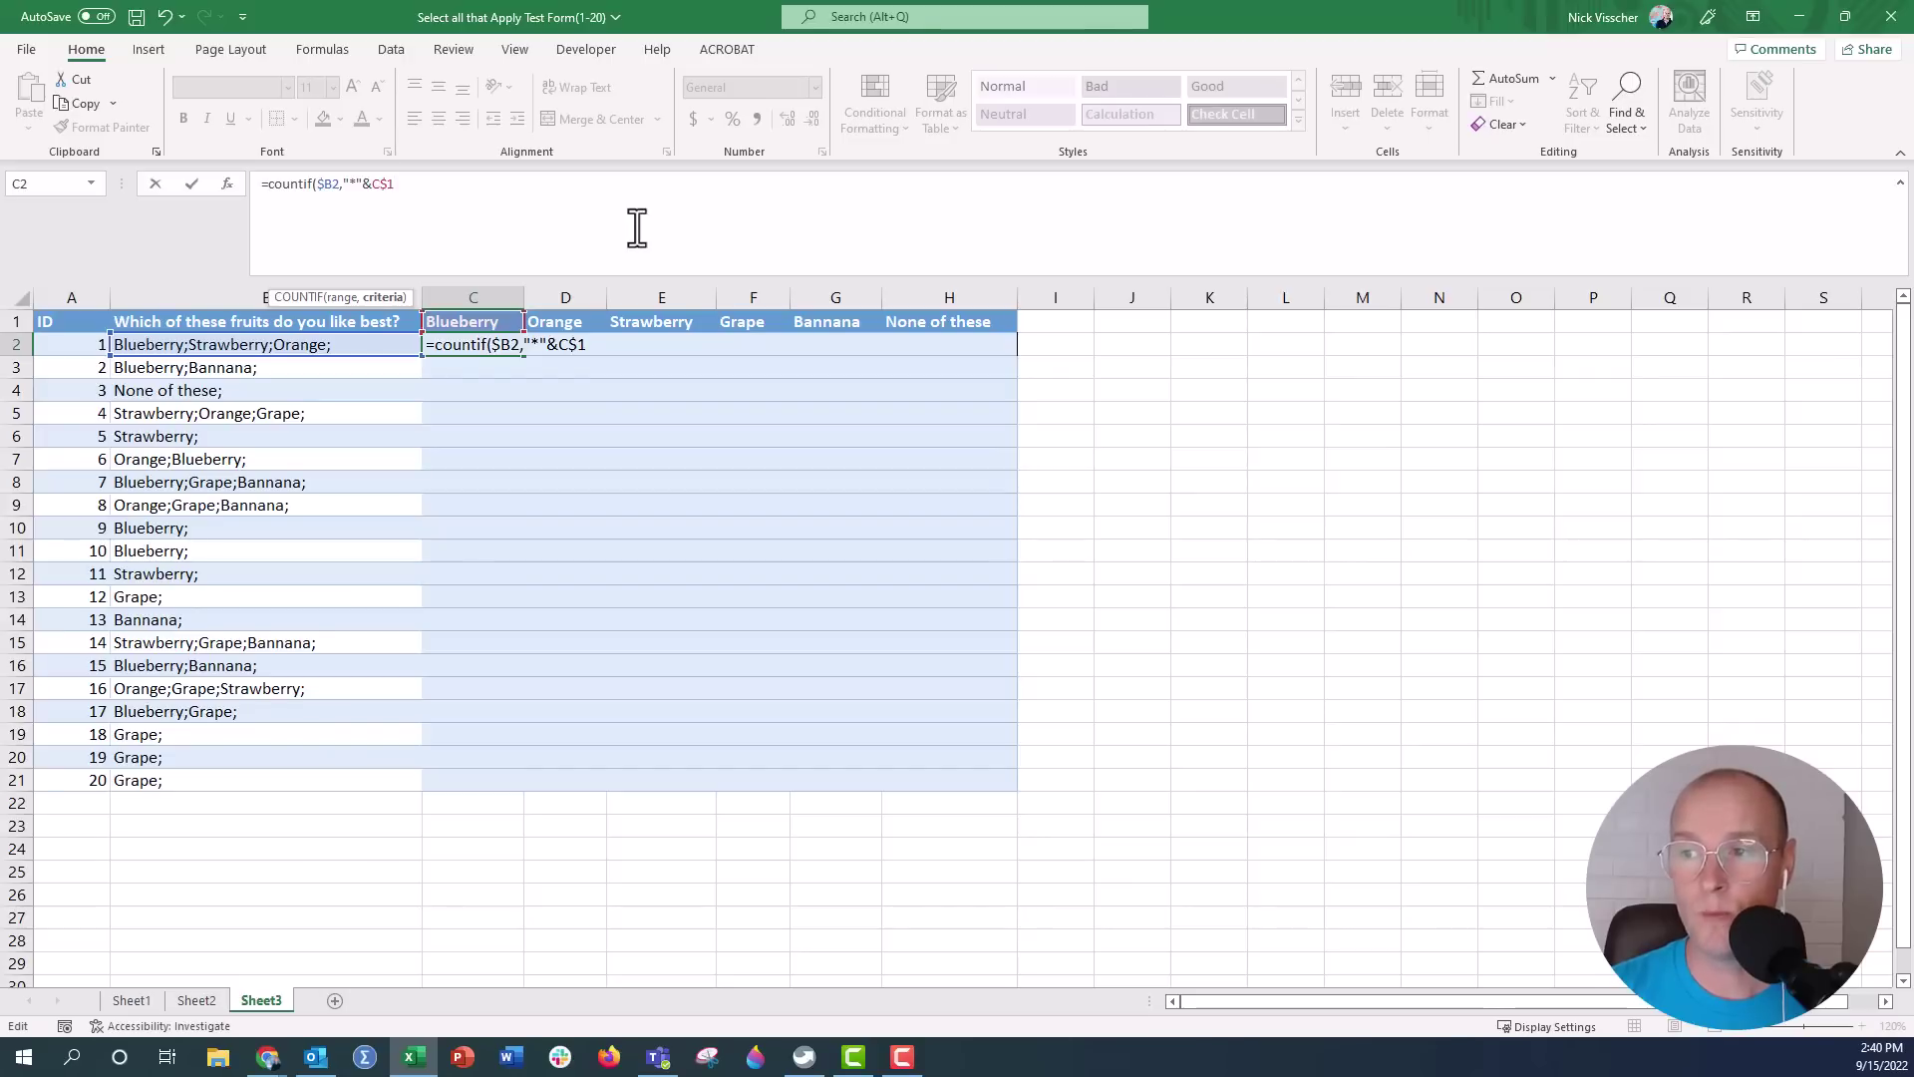
text(*")
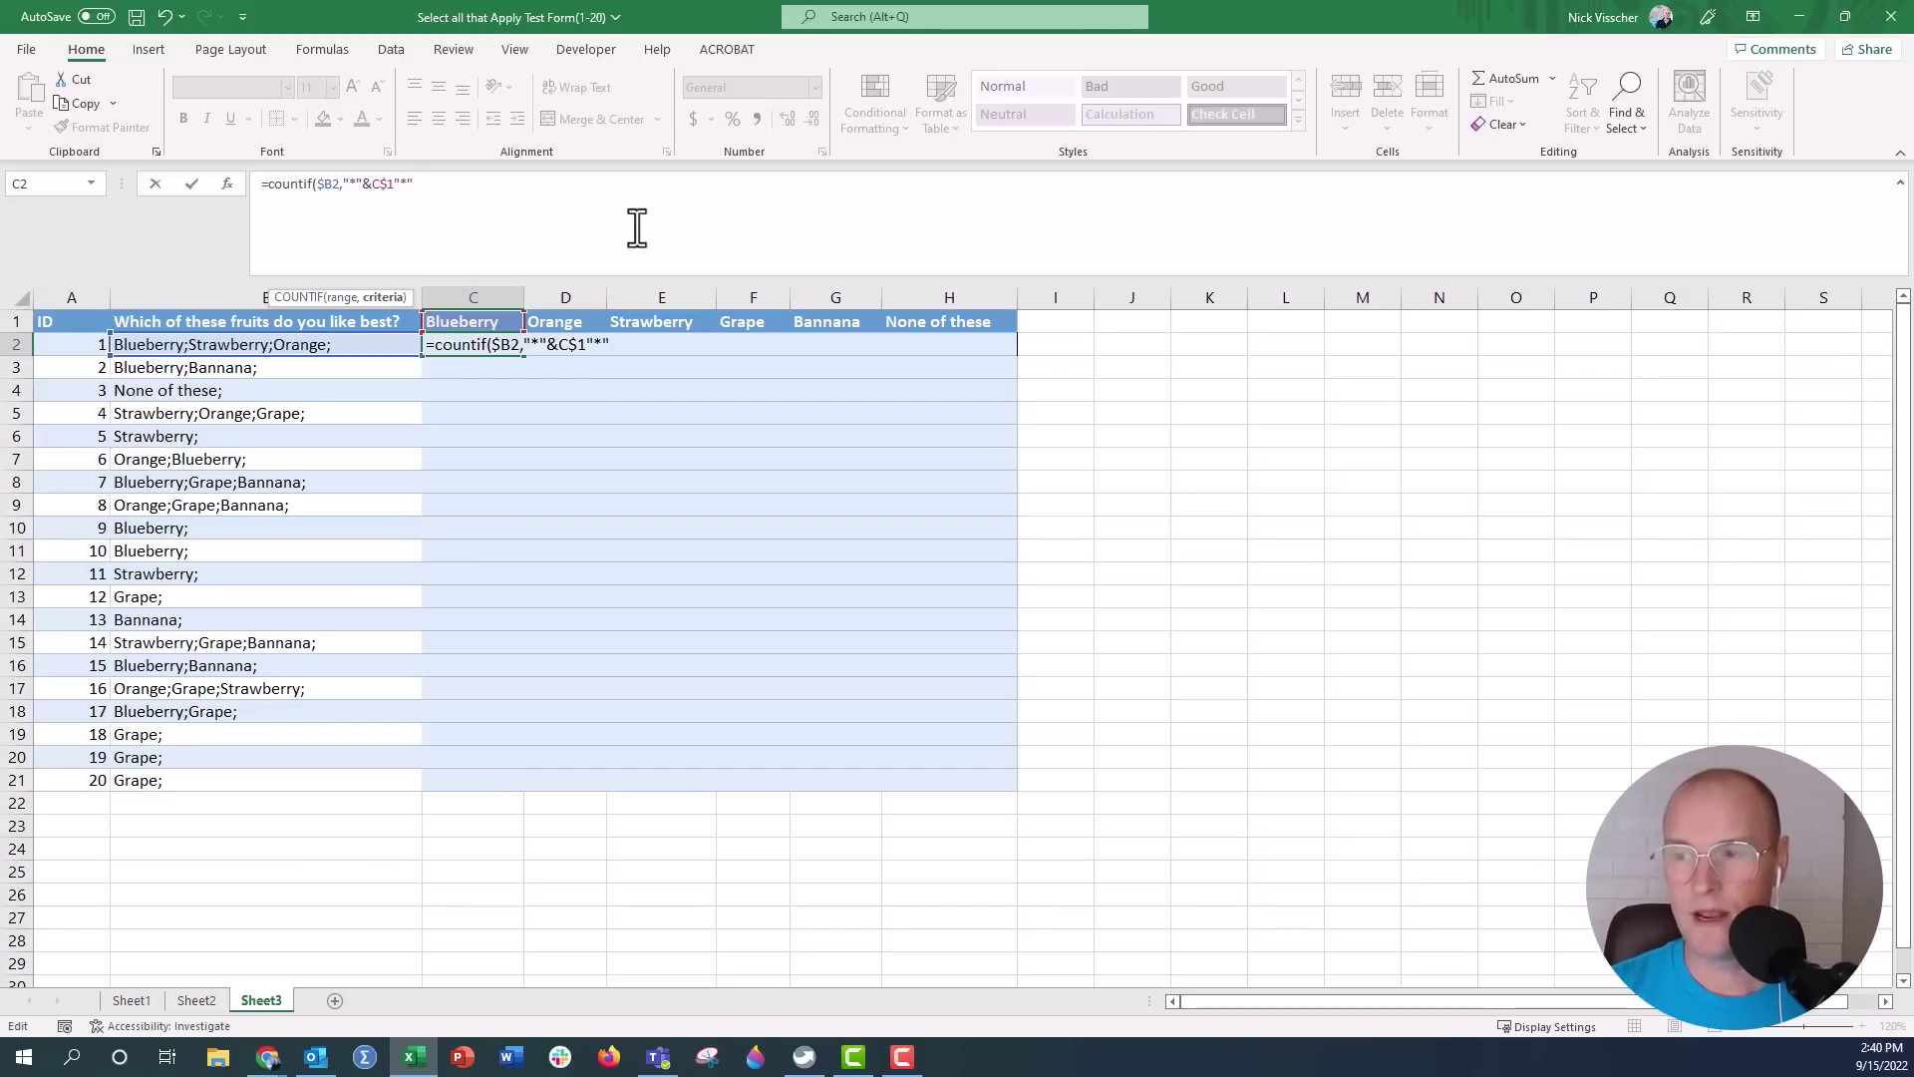
text())
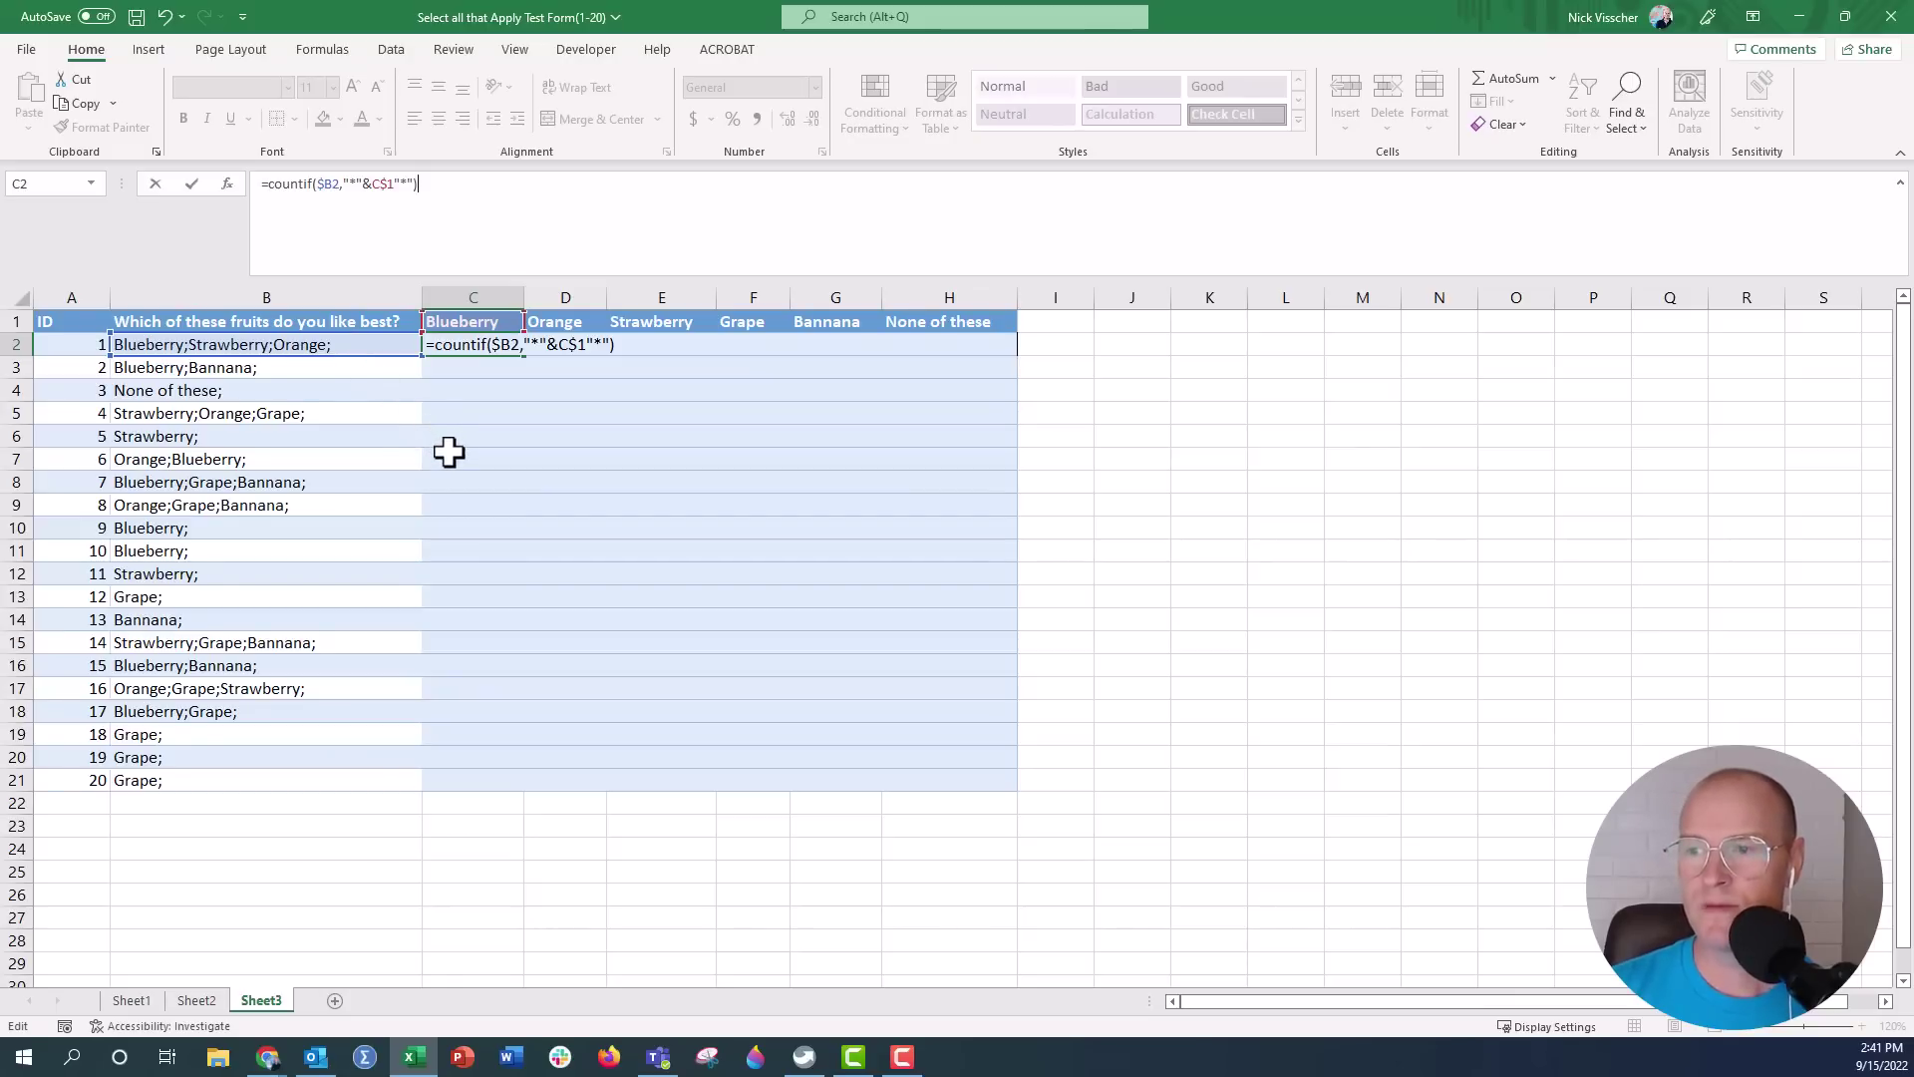
Fix the C2 formula by adding & after C$1 so it returns 1
key(Return)
key(Return)
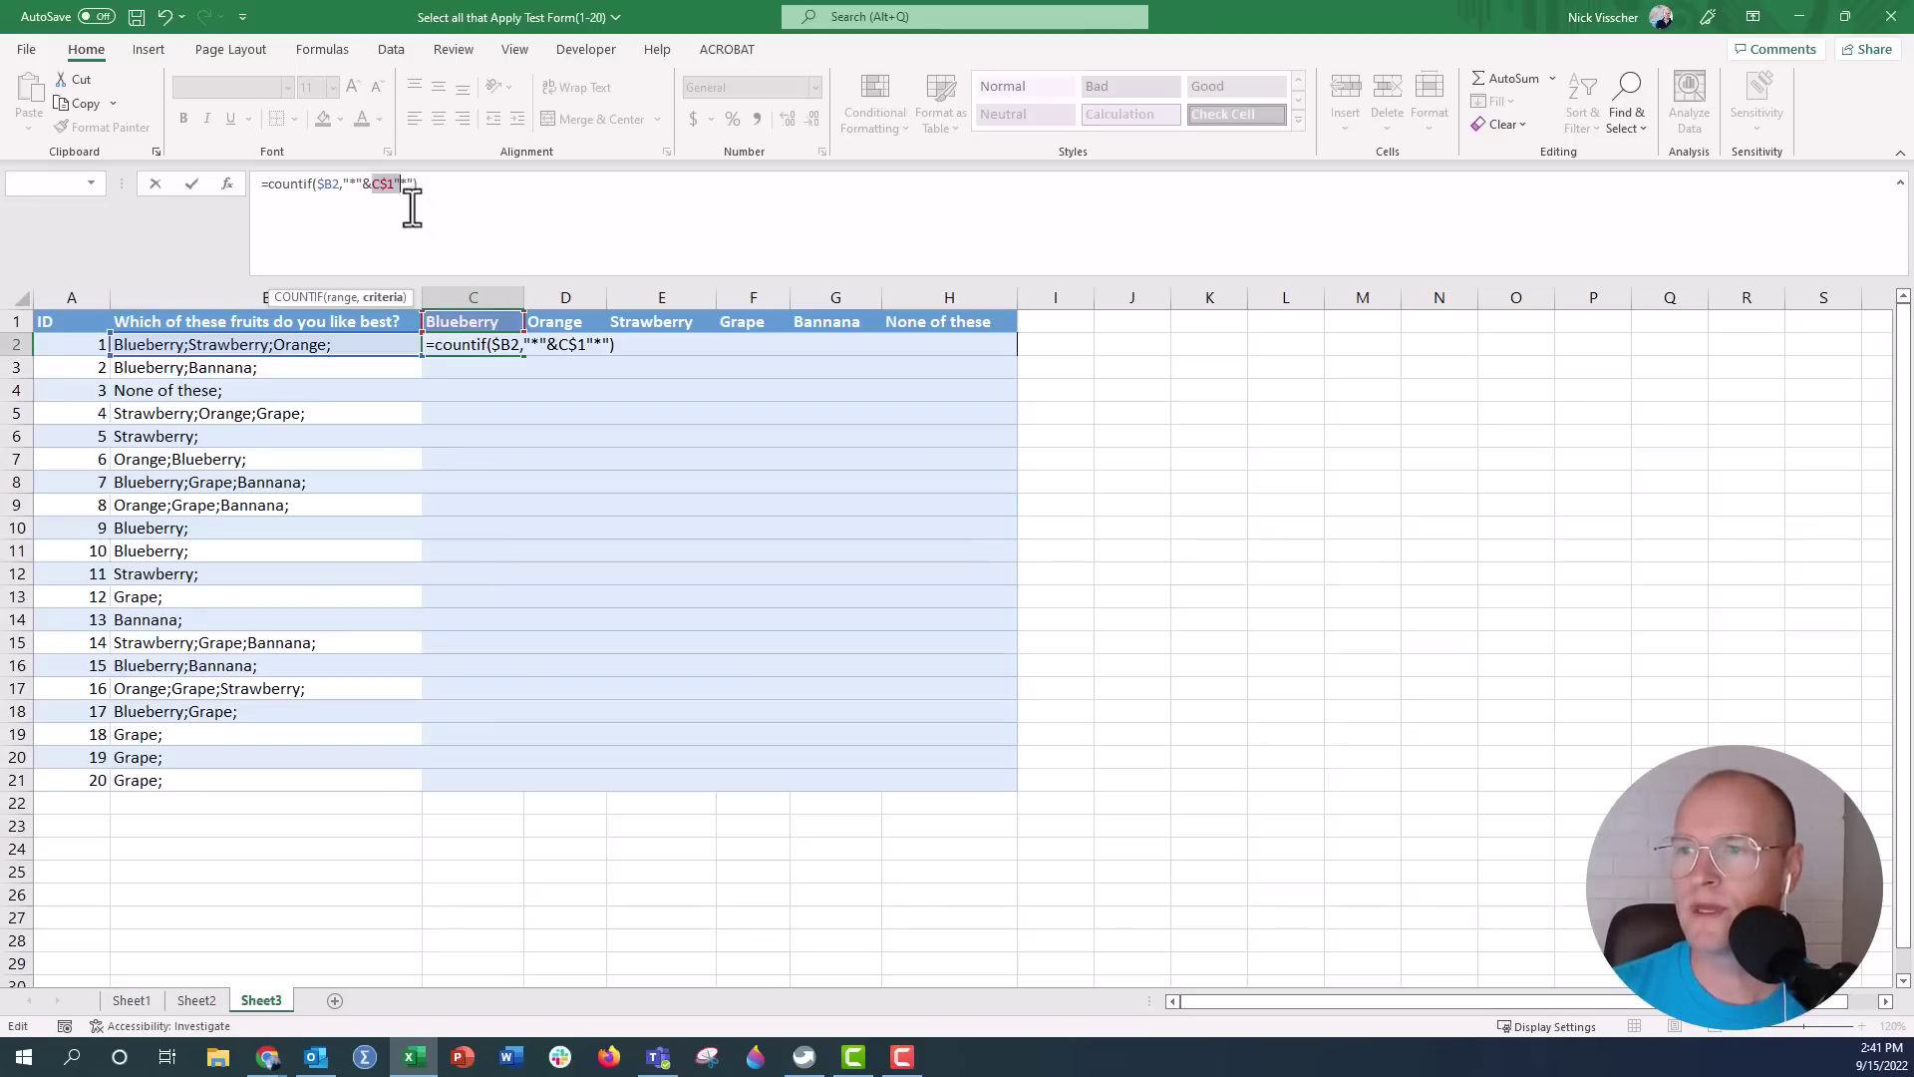
click(393, 185)
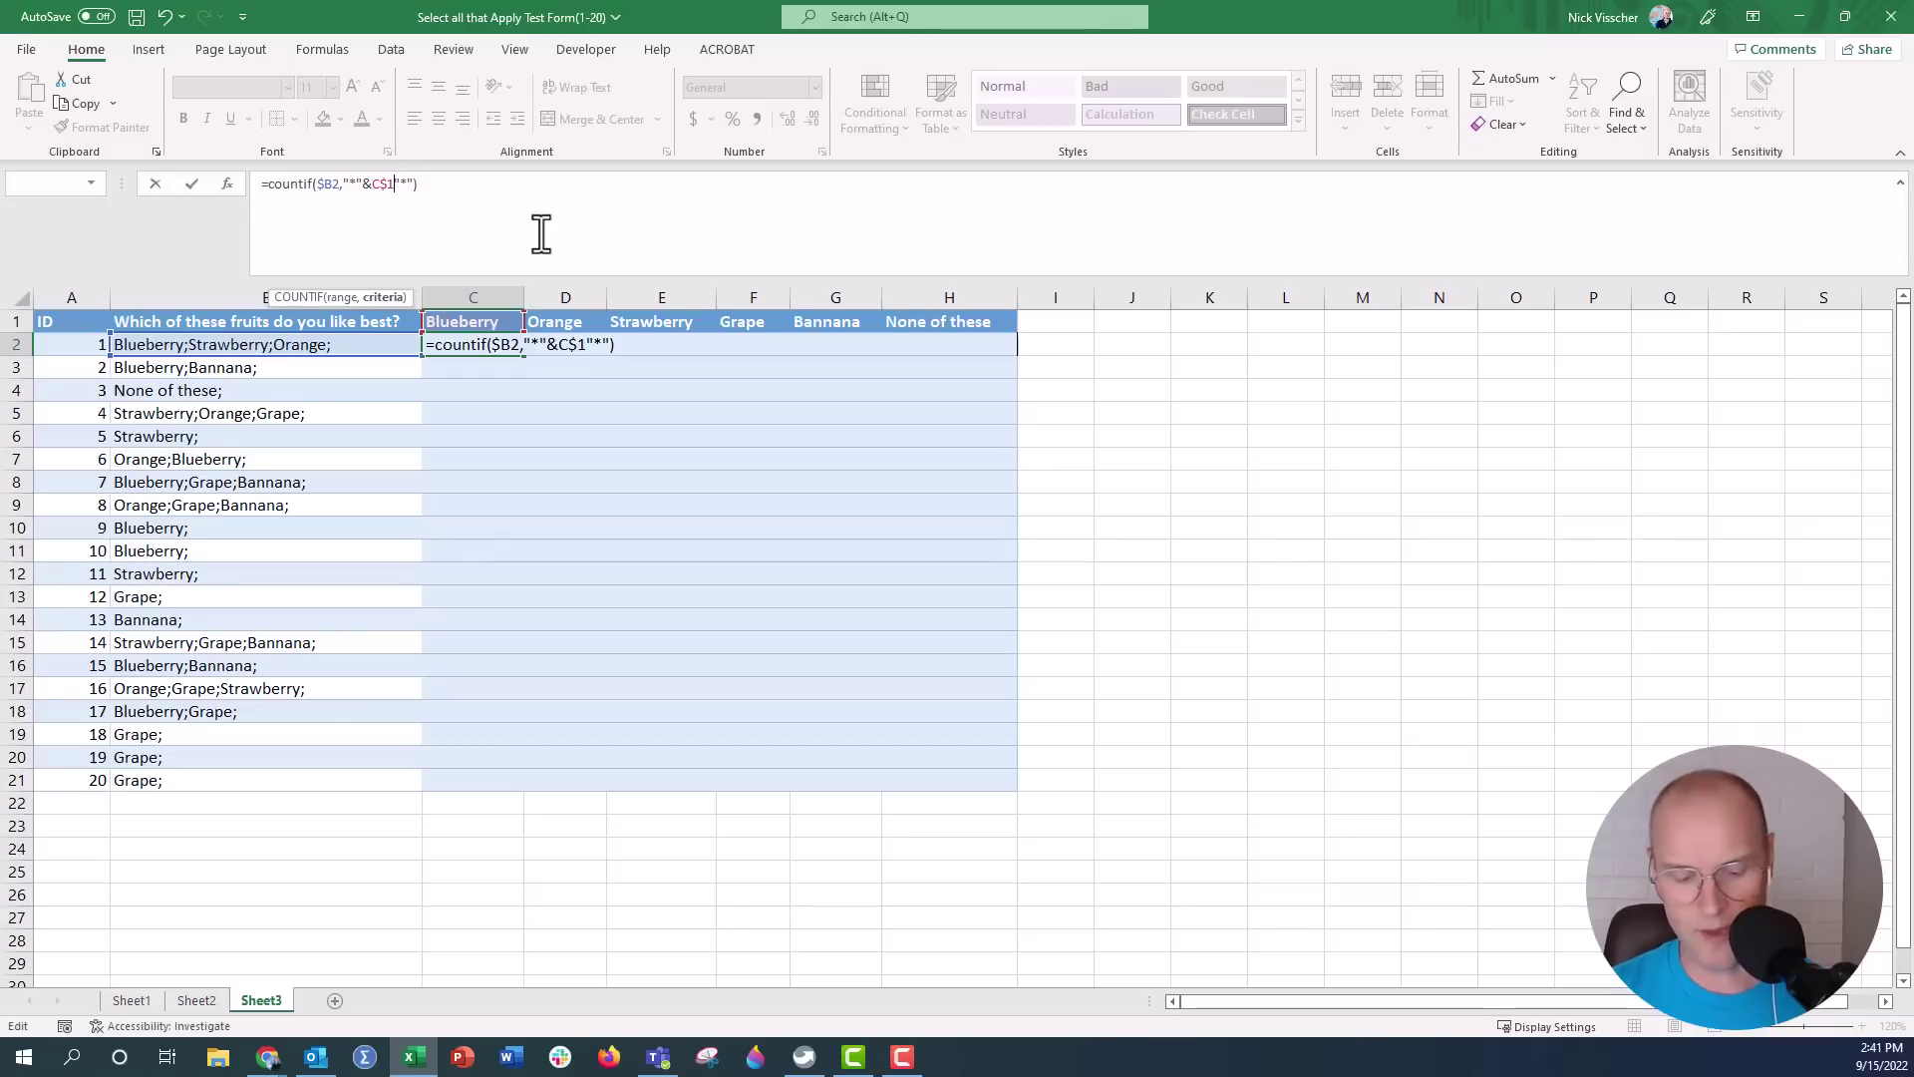
text(&)
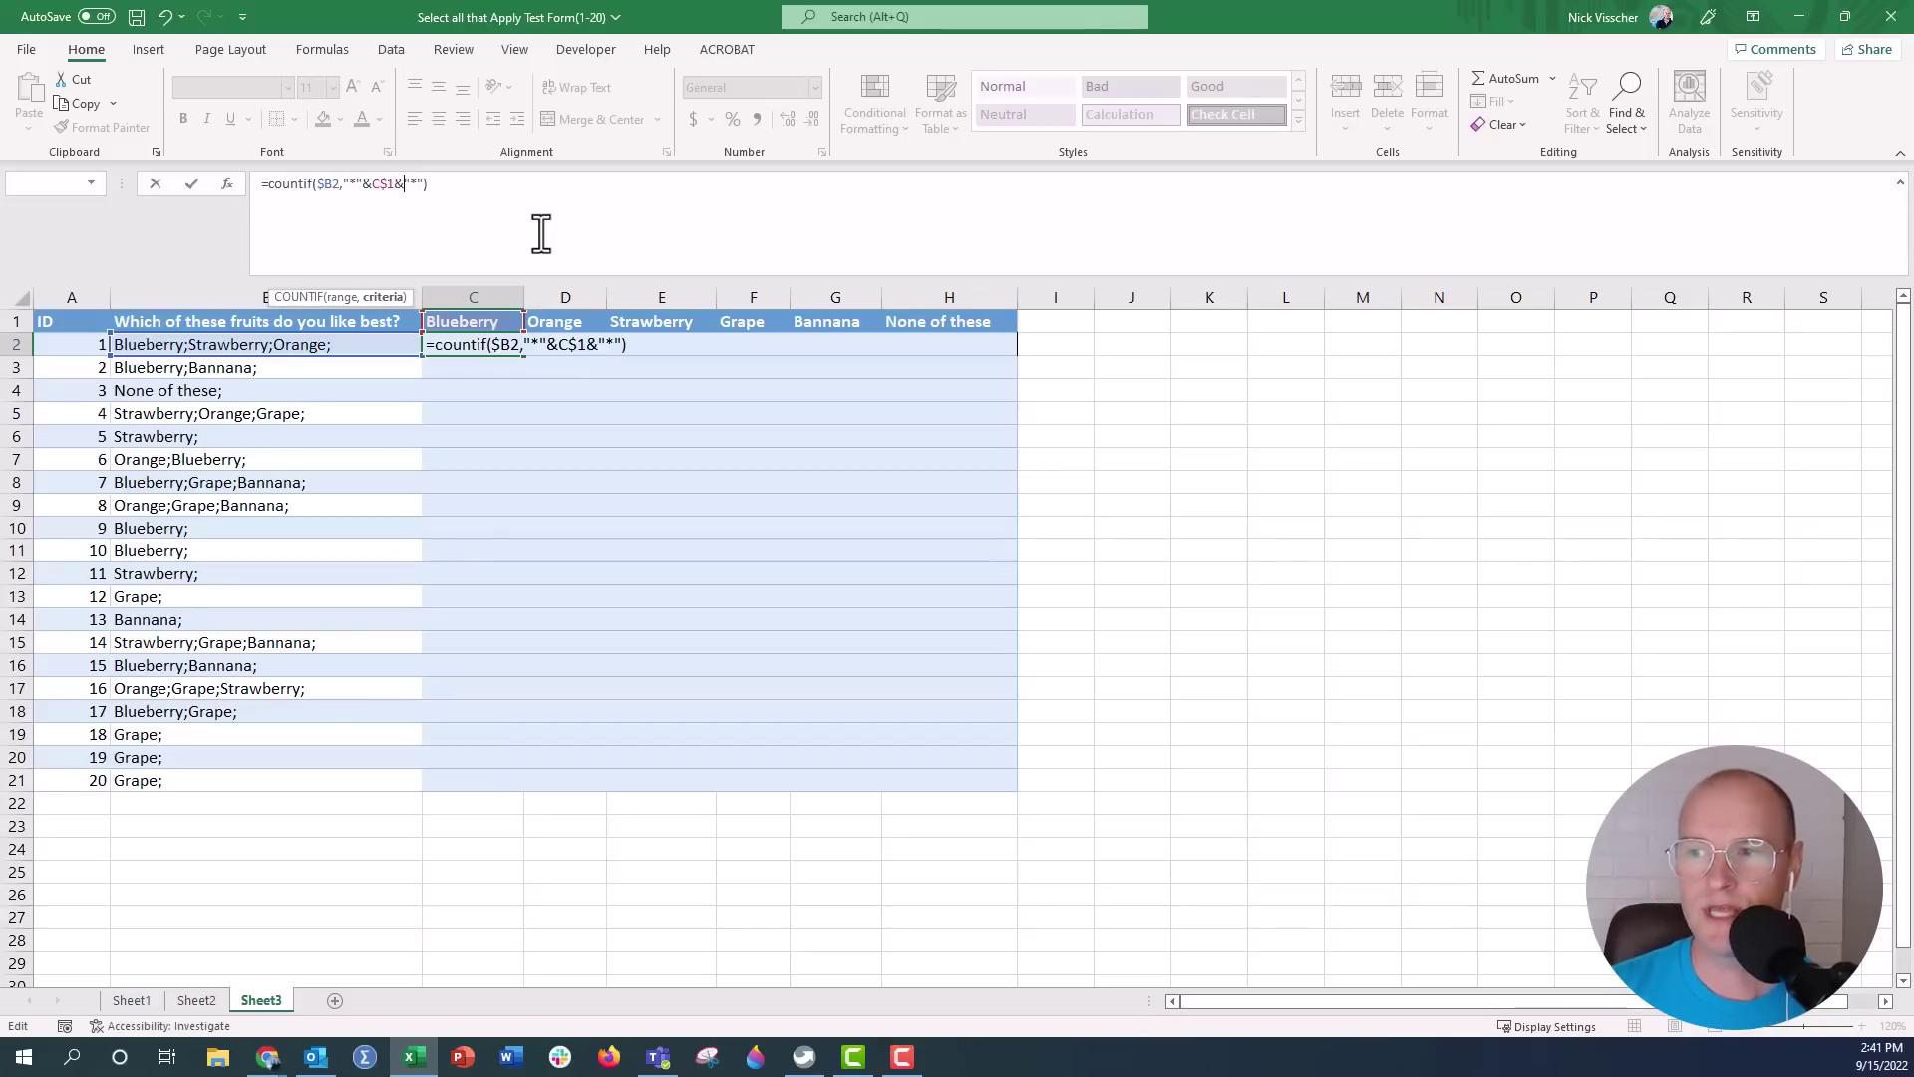
key(Return)
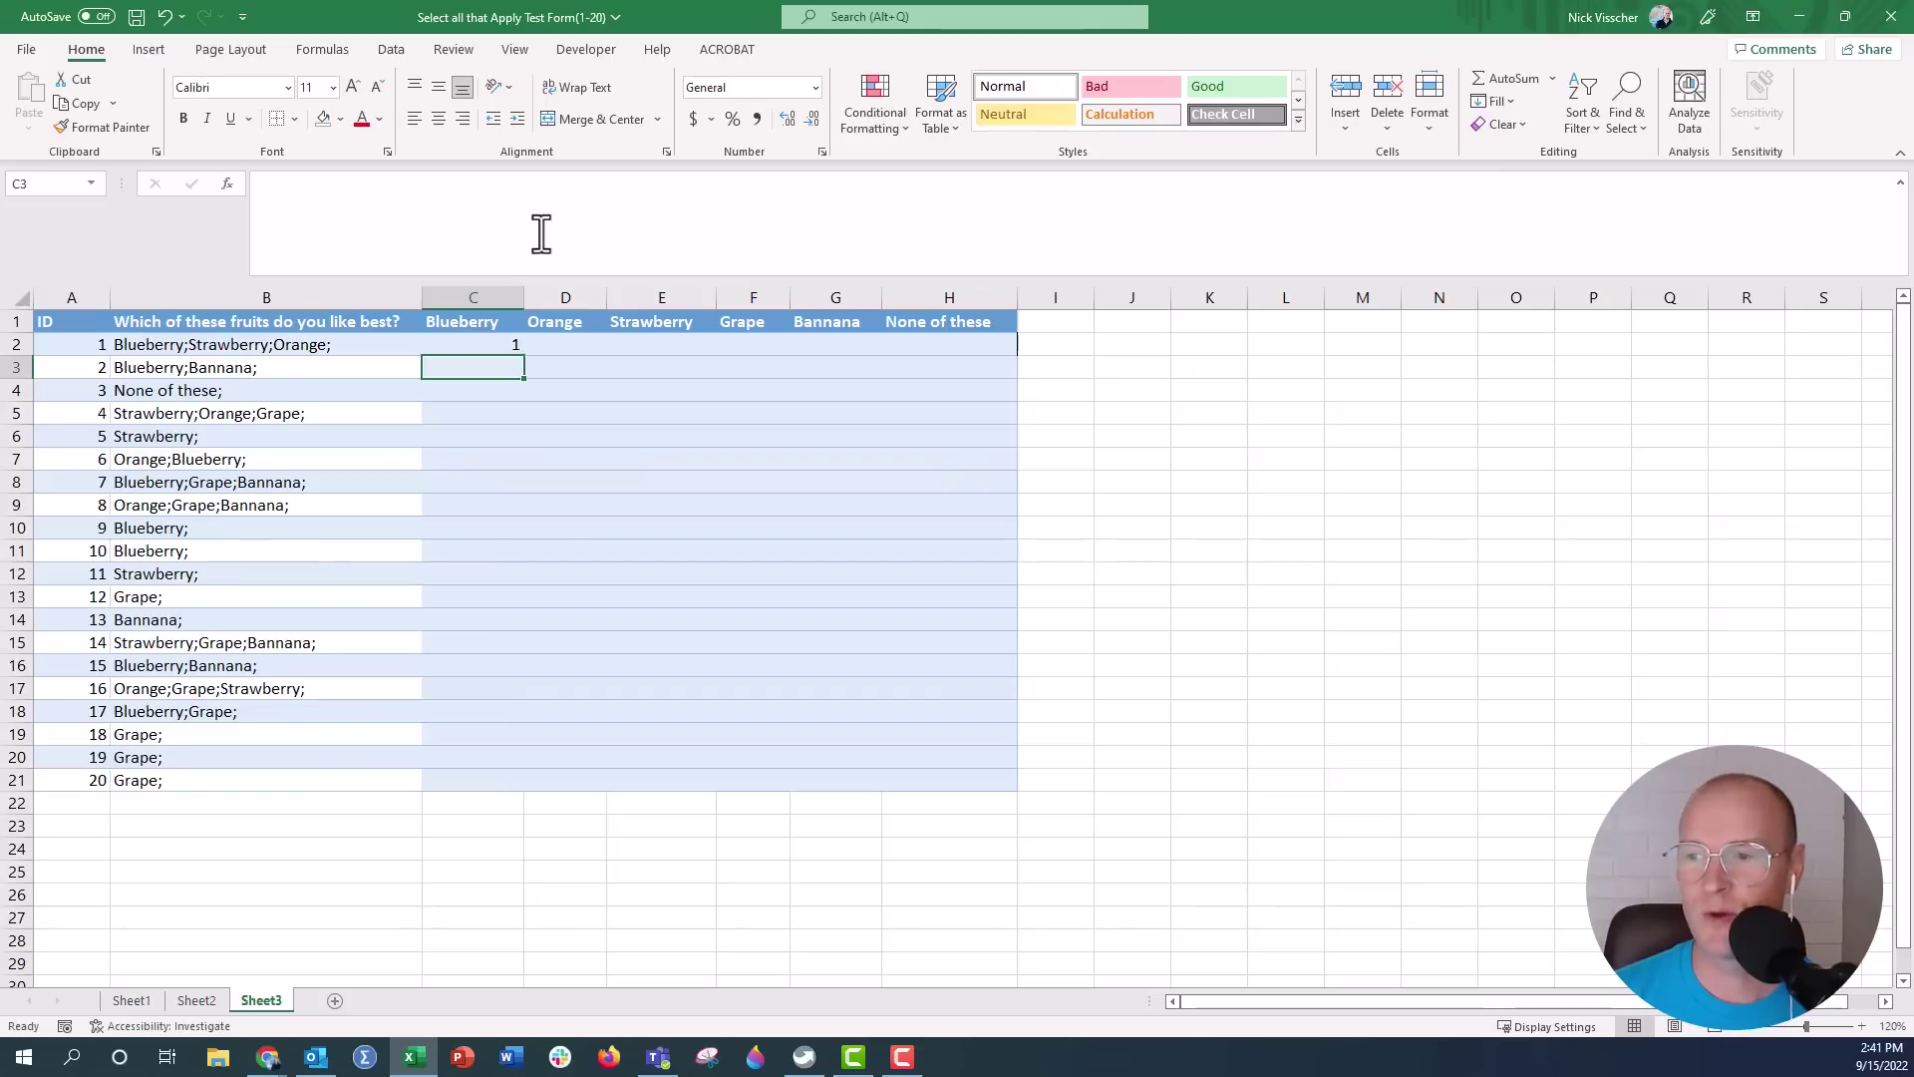
Fill the C2 COUNTIF formula across row 2 to the None of these column
key(Up)
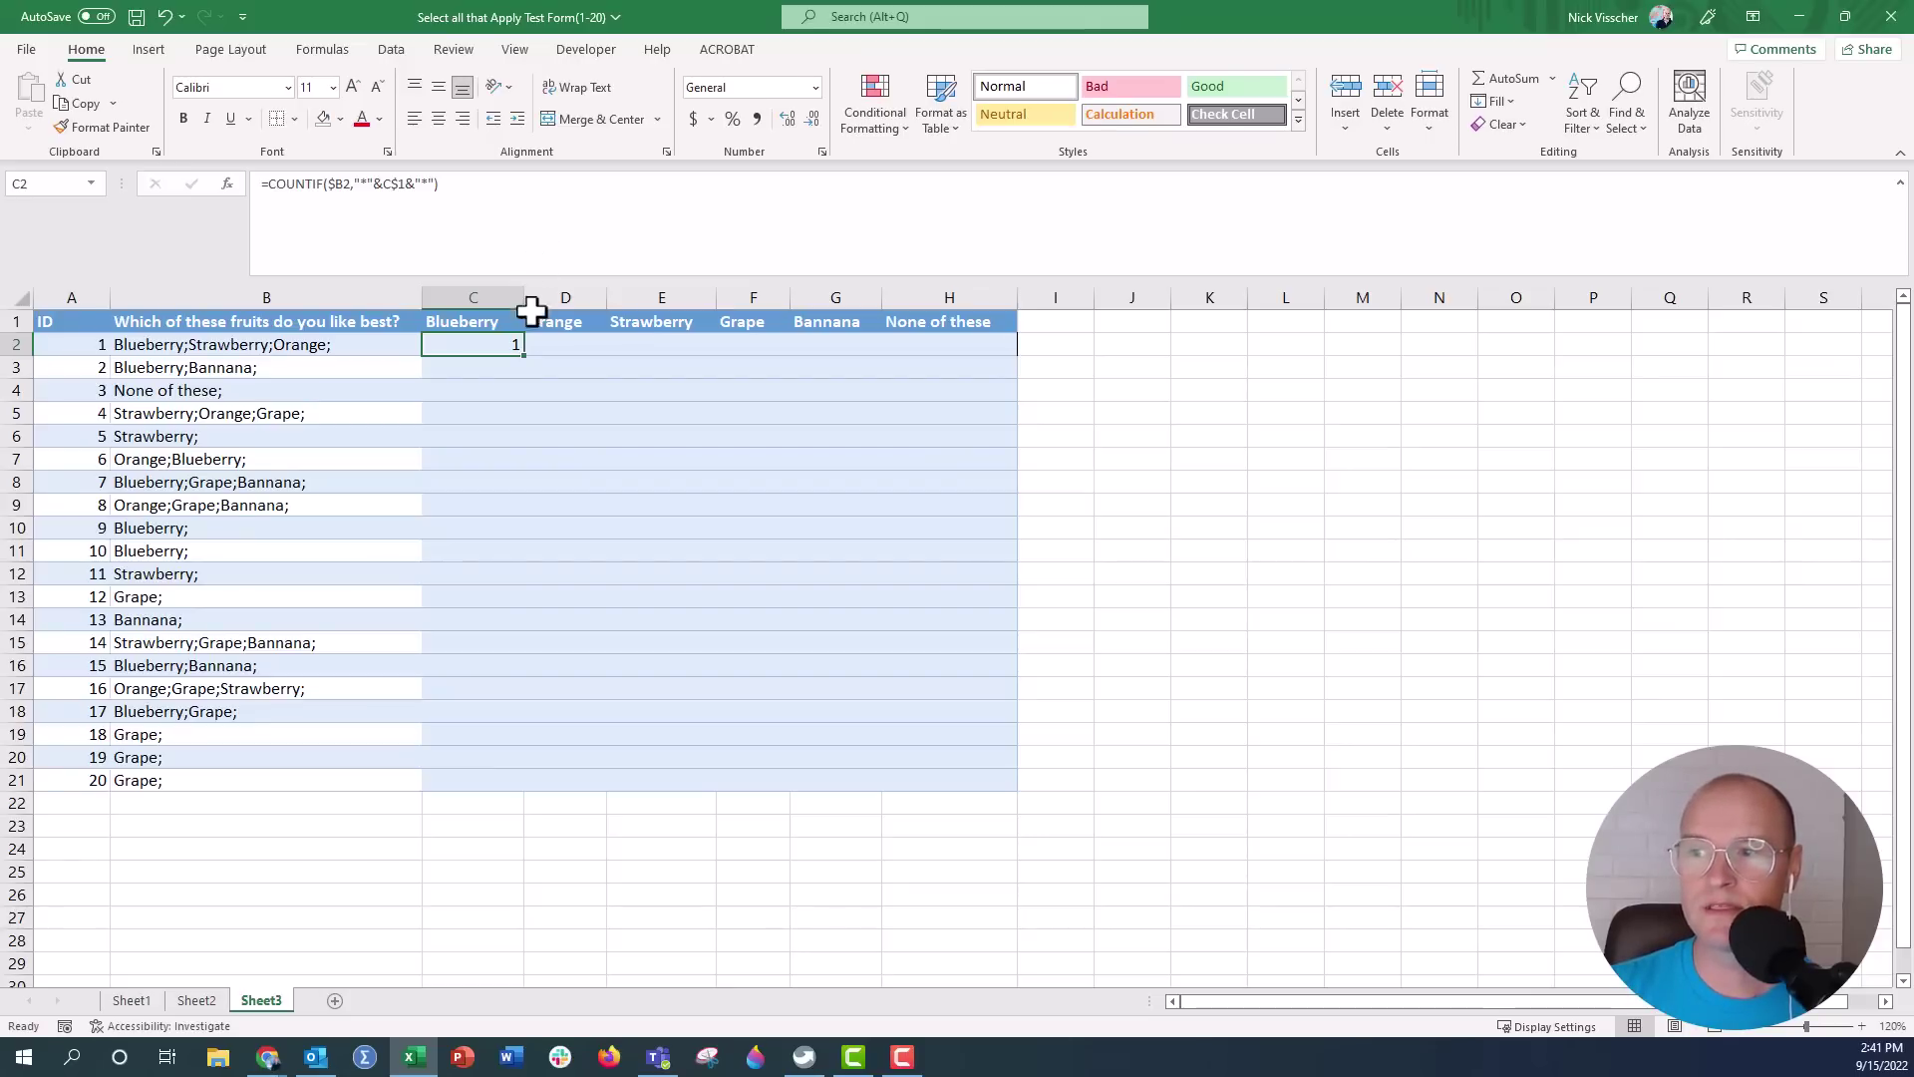
drag(526, 356, 533, 358)
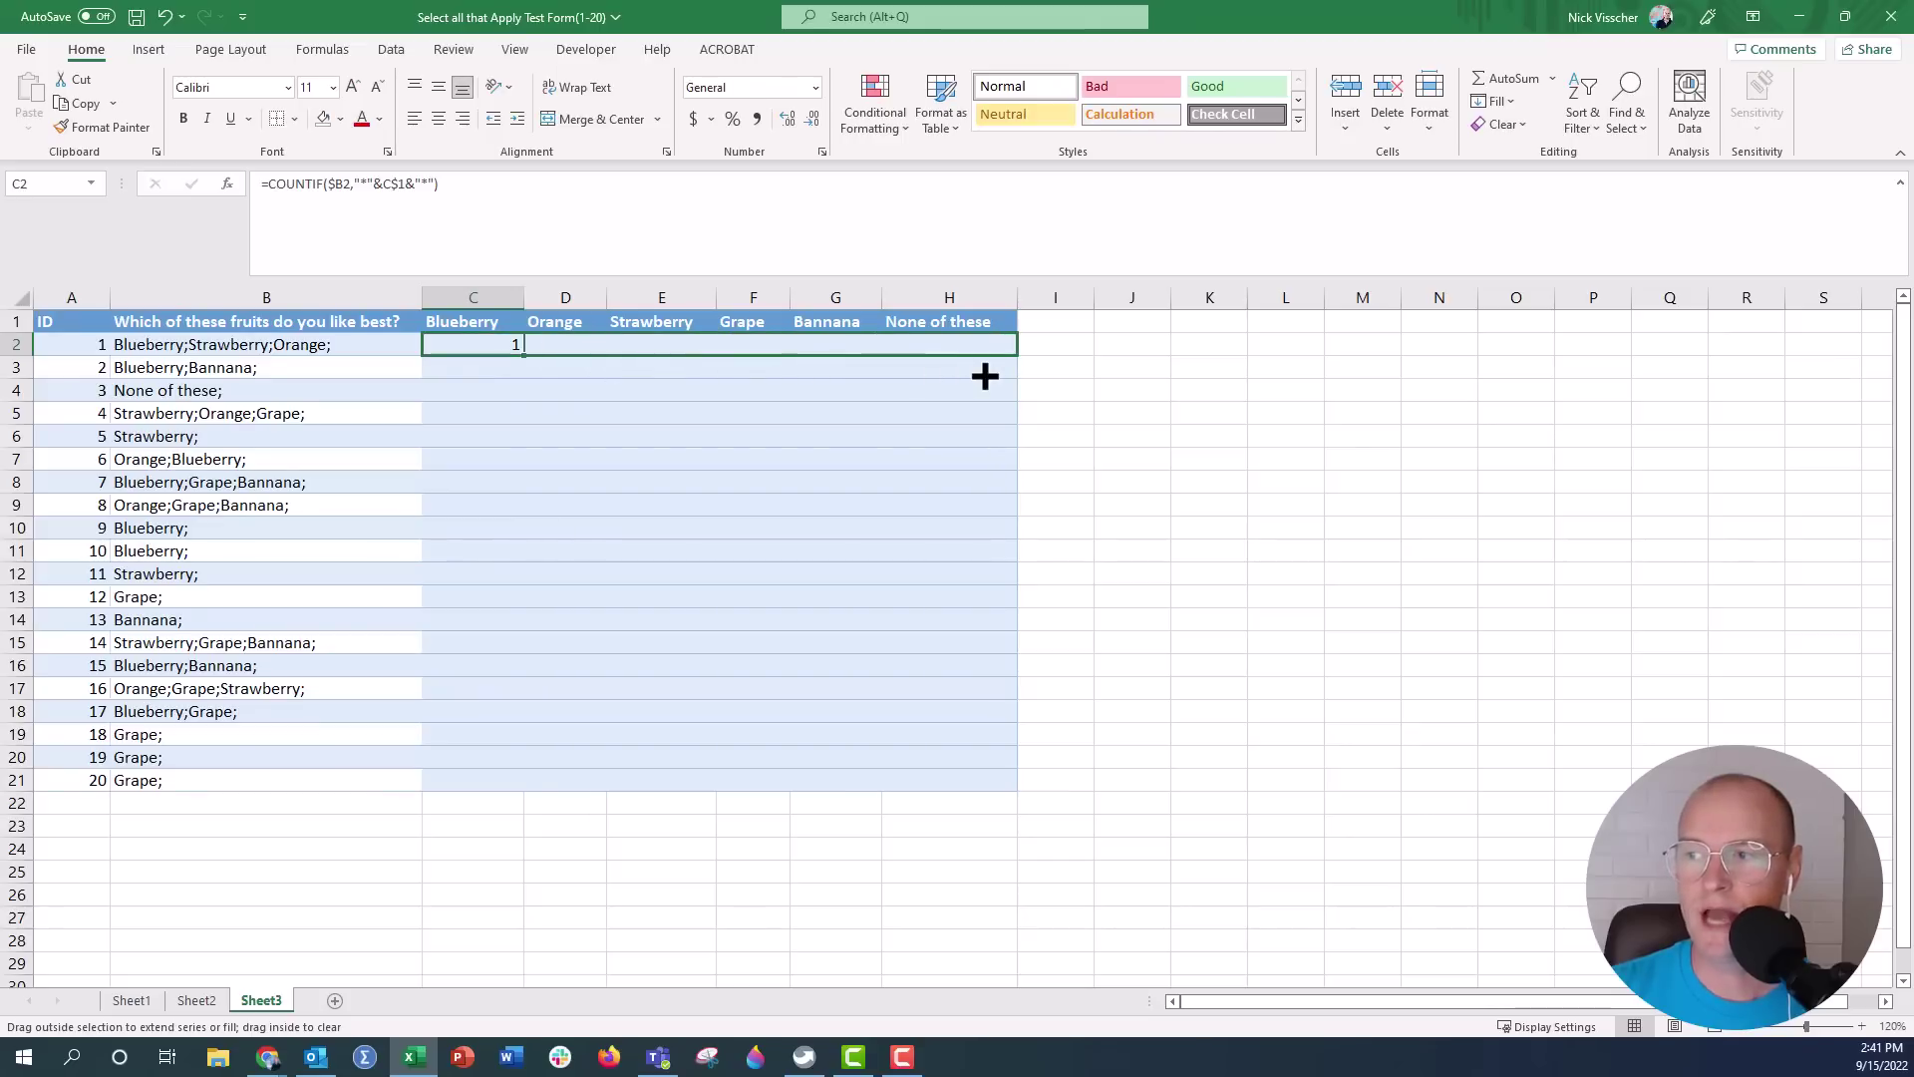
drag(531, 357, 980, 373)
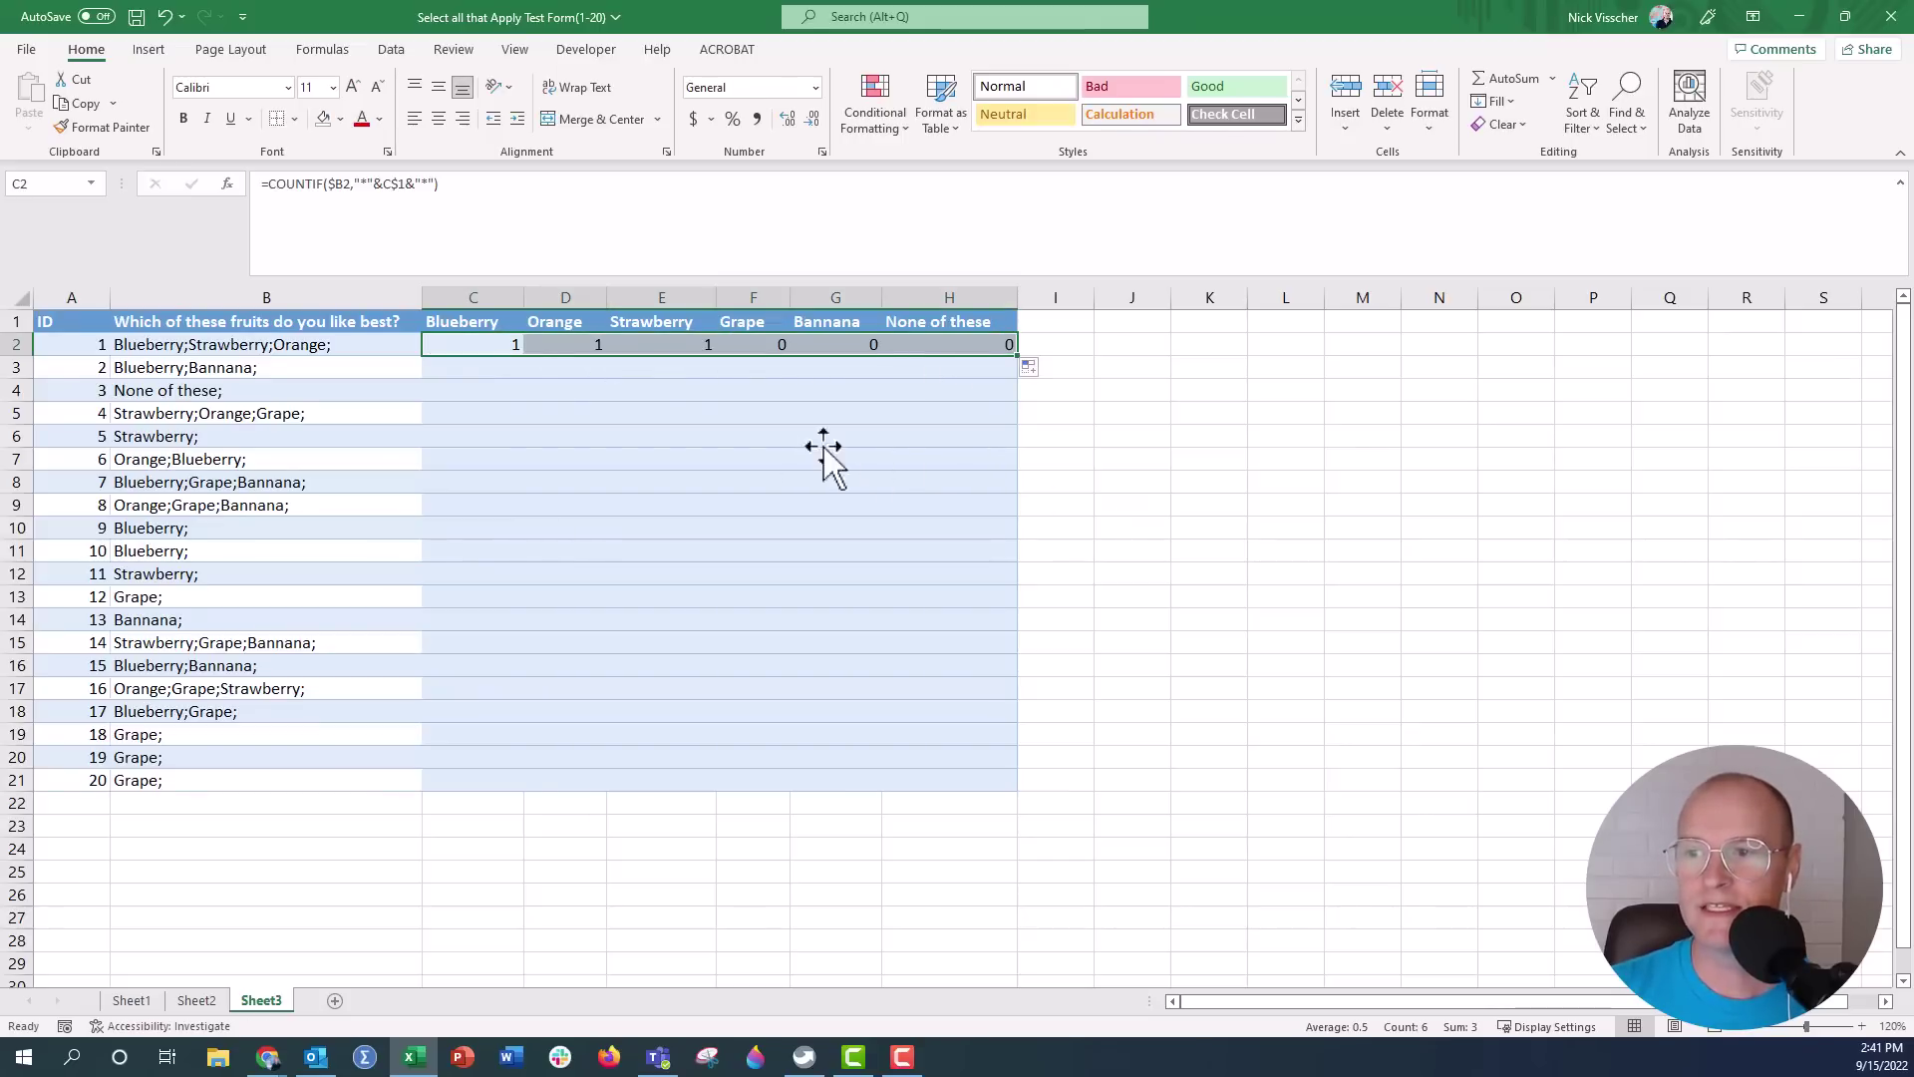
Verify the B2 response and the C2–H2 formulas' header references
click(390, 343)
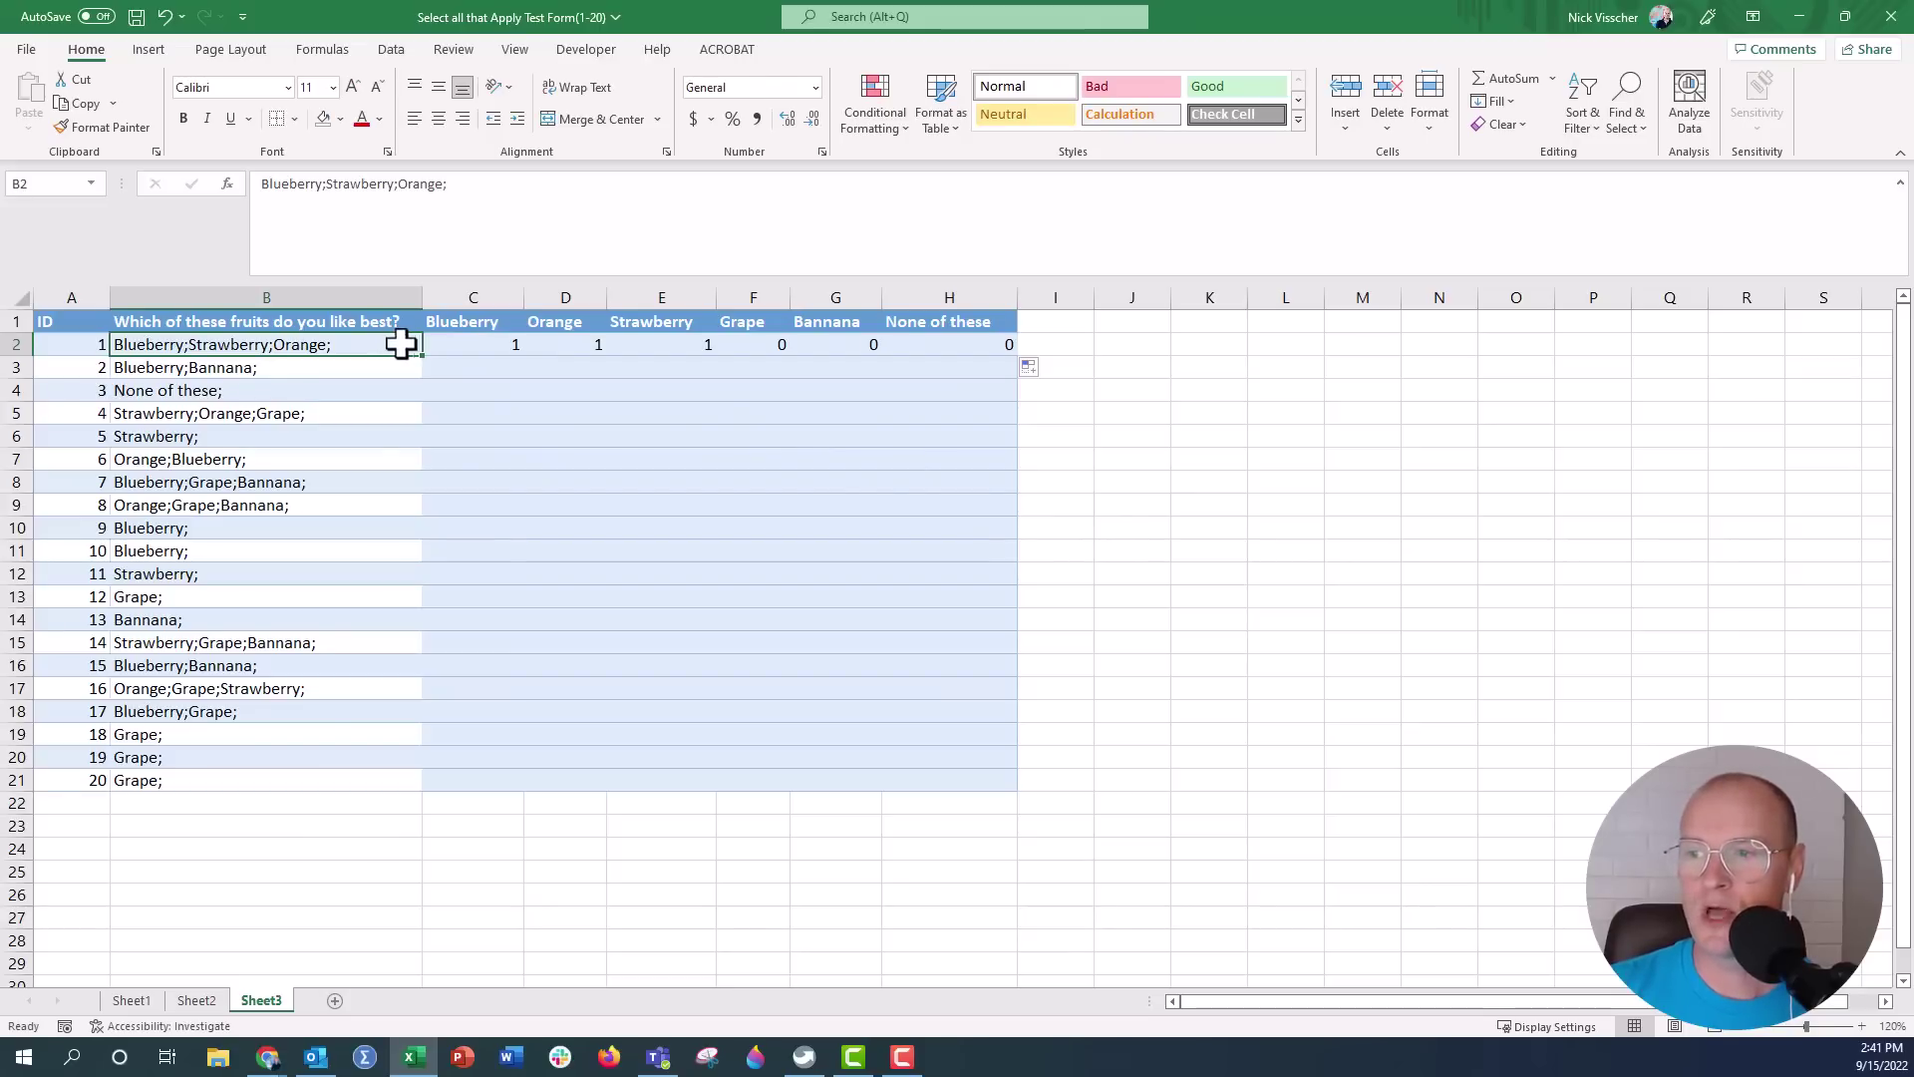
click(470, 345)
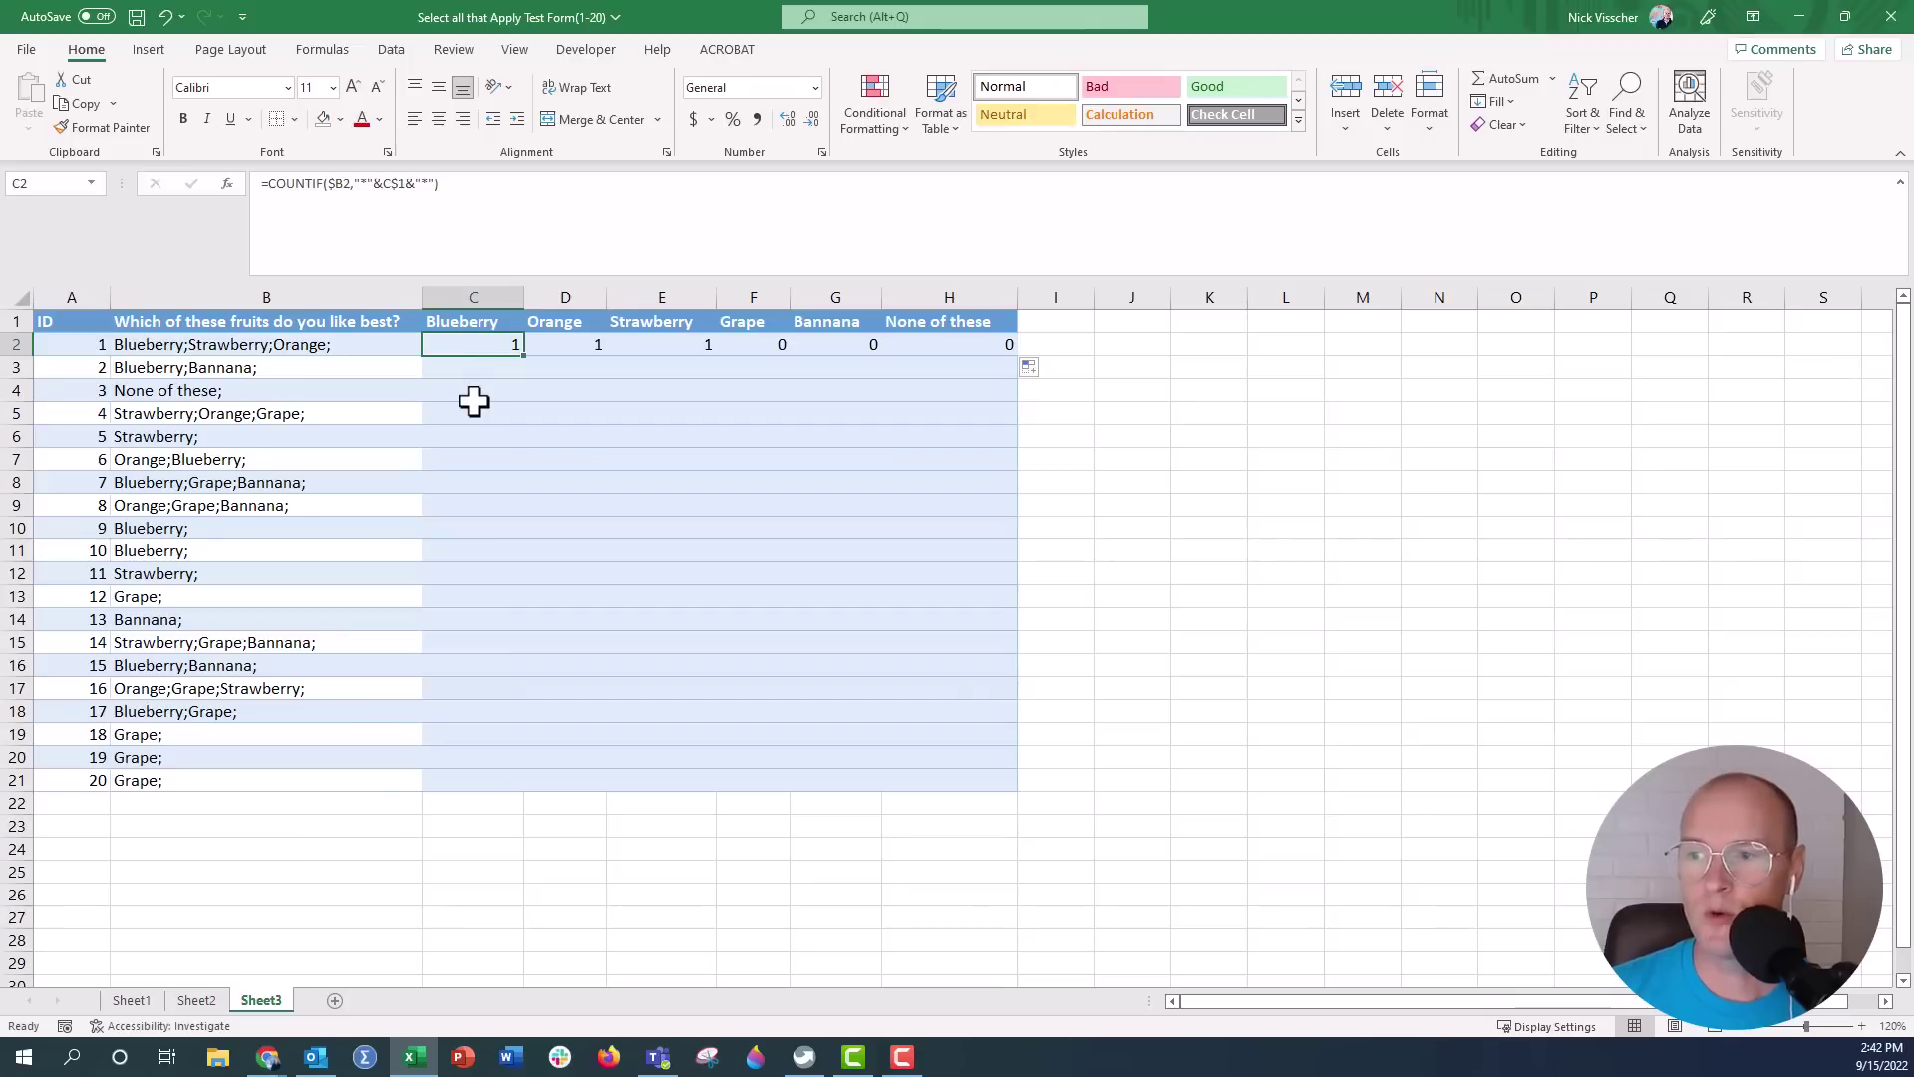
key(Right)
key(Right)
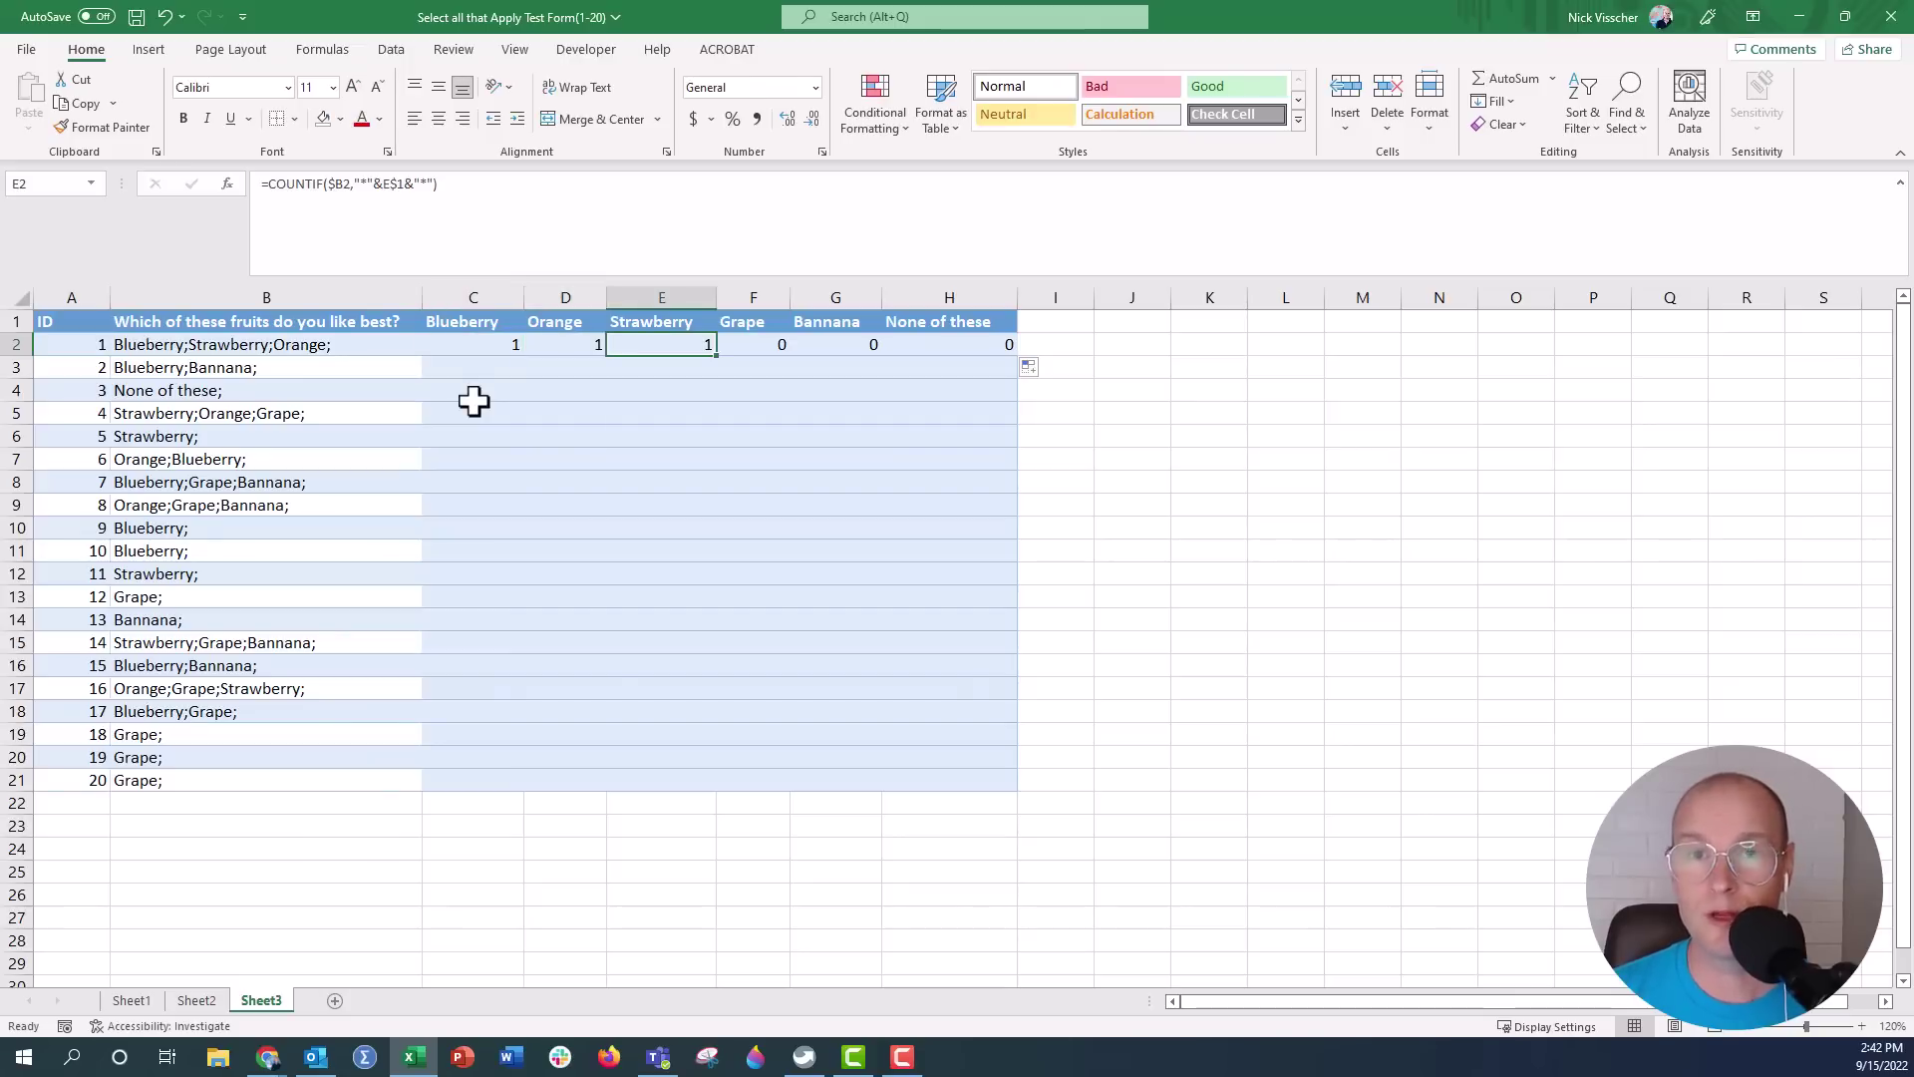
key(Right)
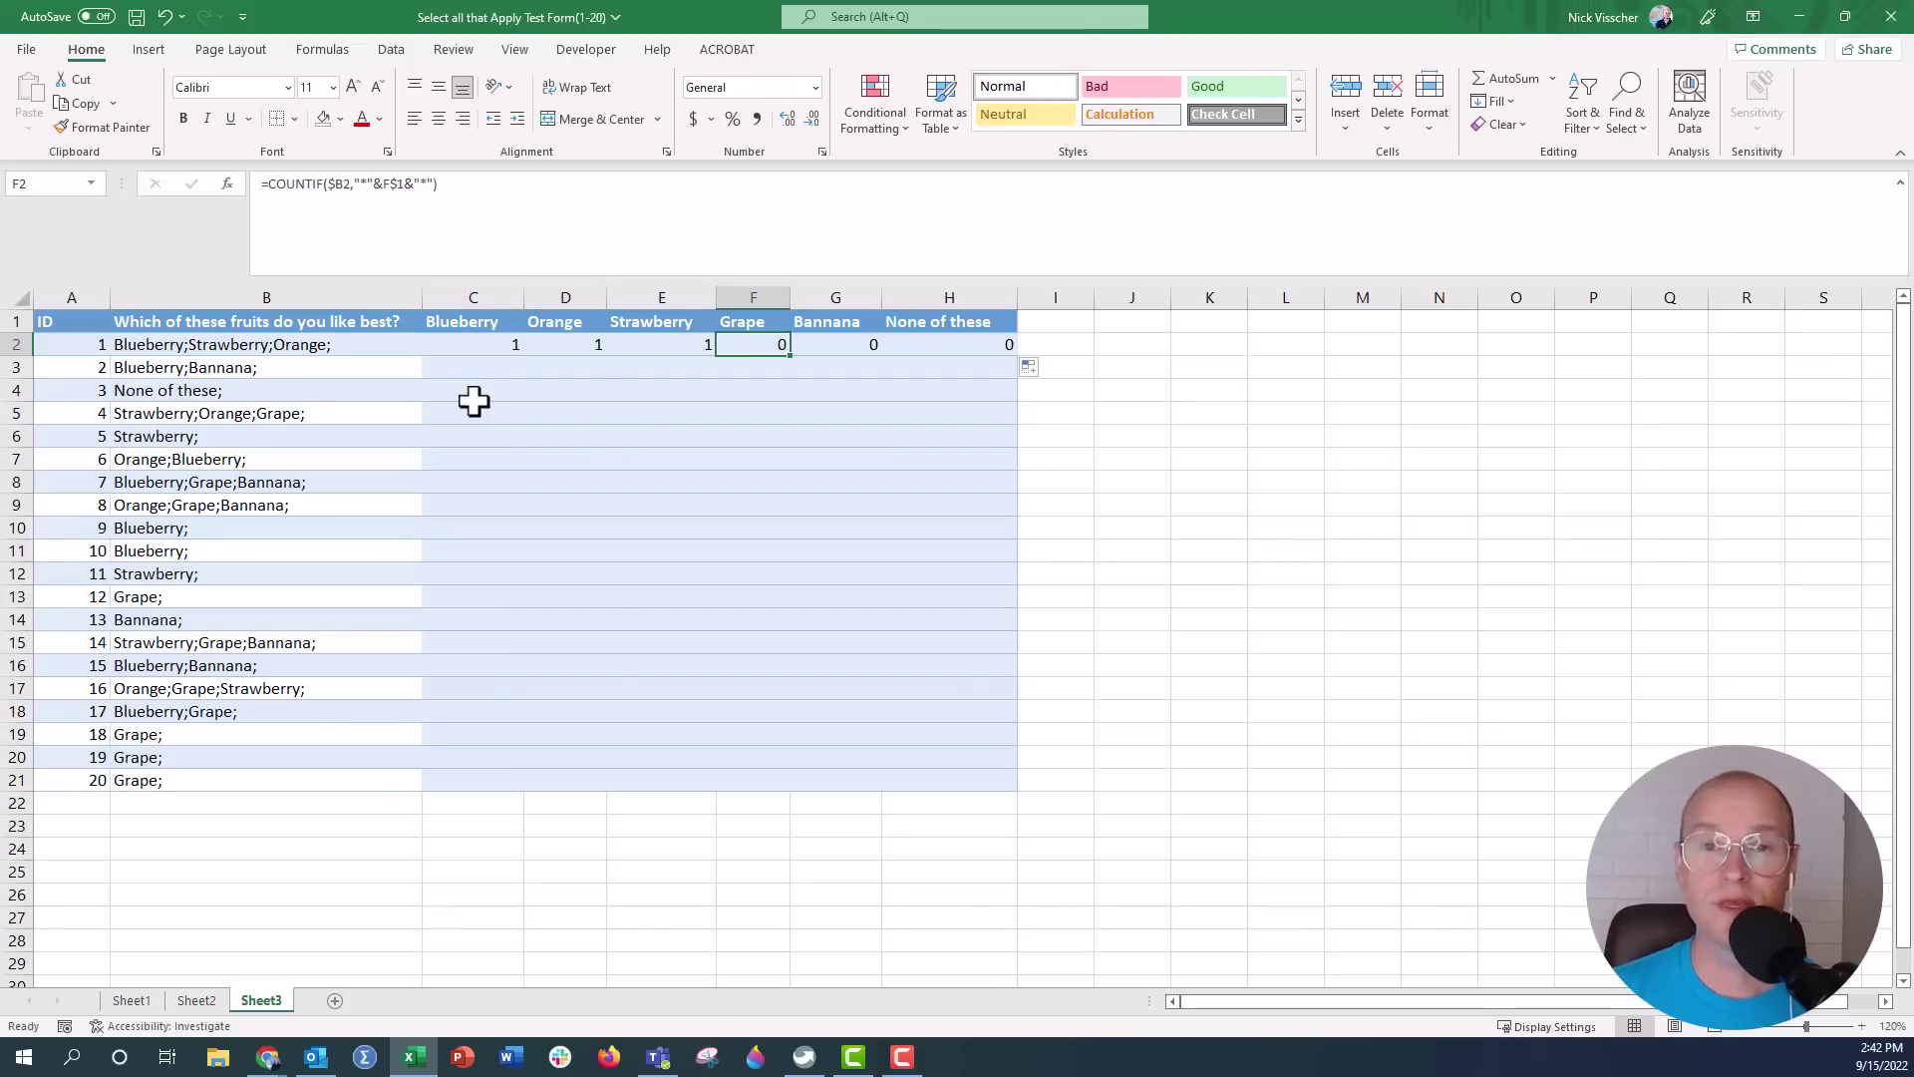
key(Right)
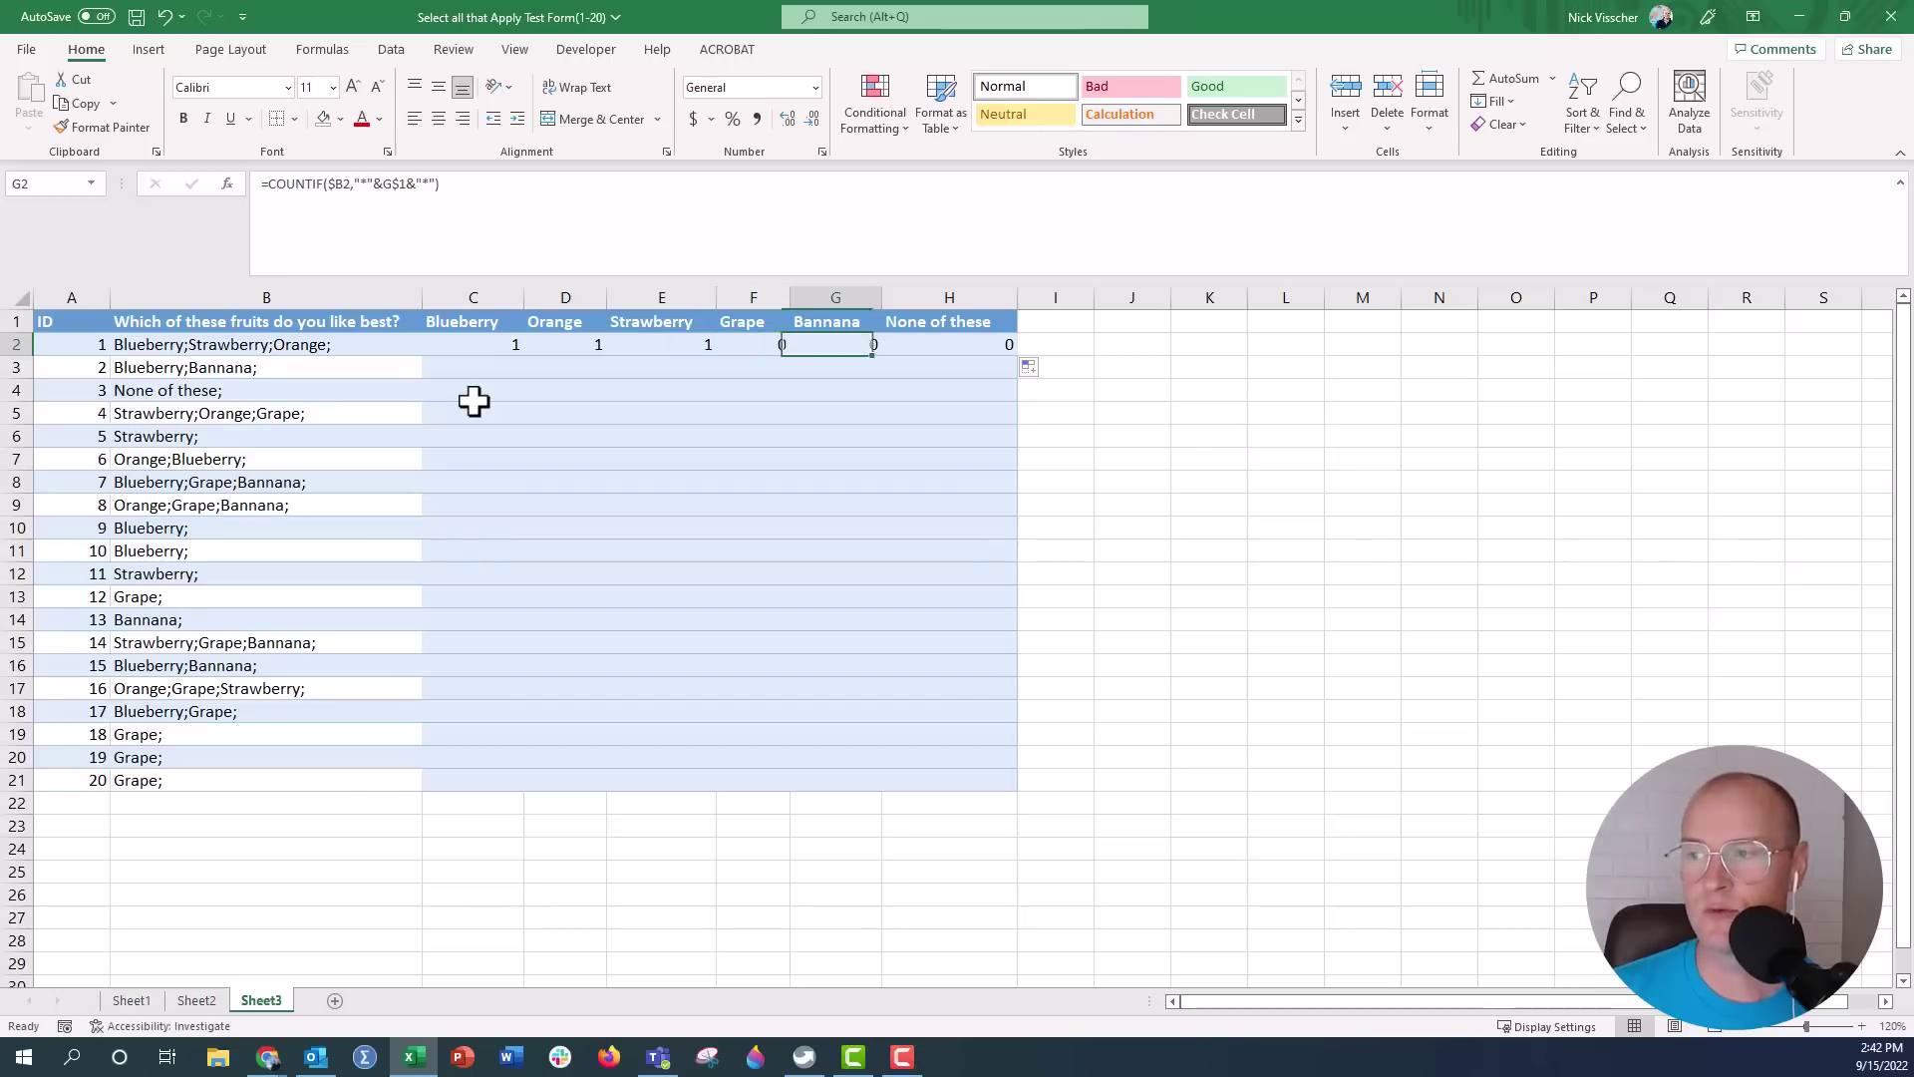
key(Right)
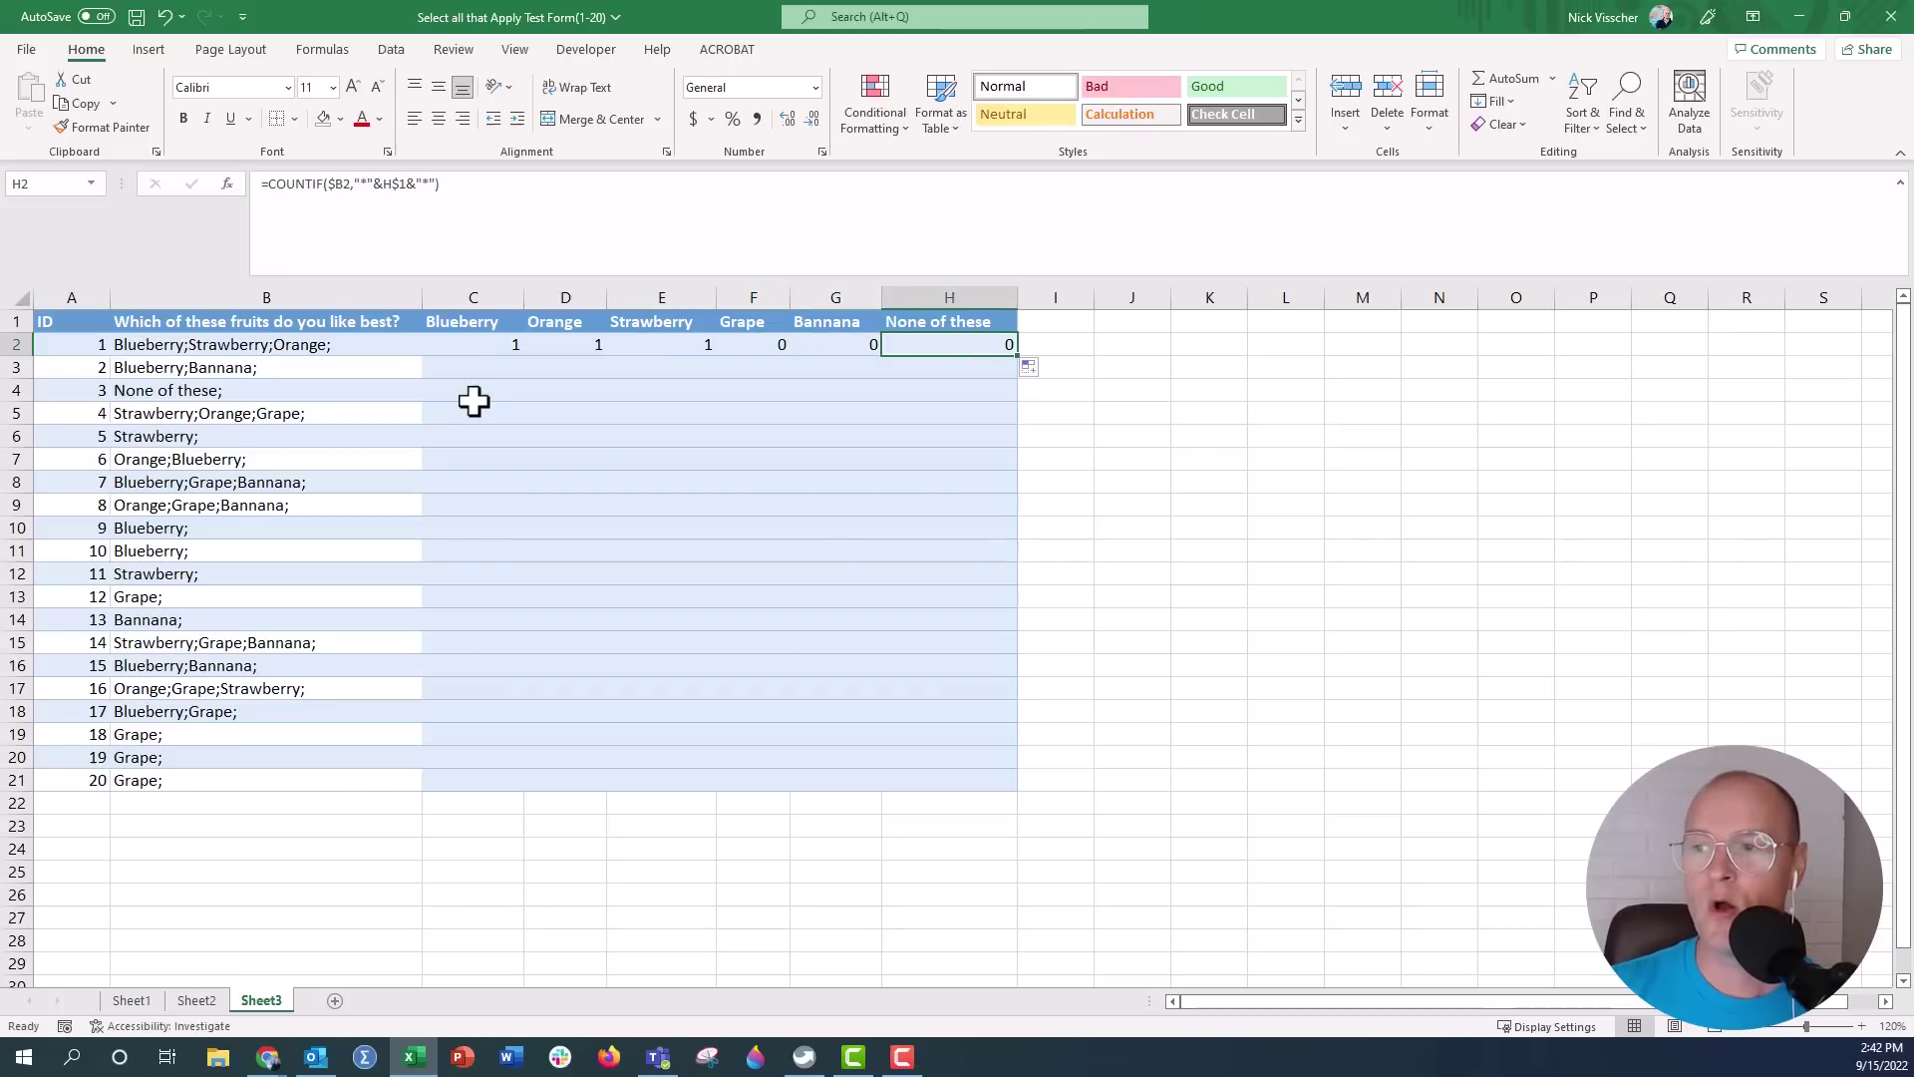
Copy the C2:H2 formulas down to row 21 and spot-check response 17 in row 18
drag(473, 344, 951, 344)
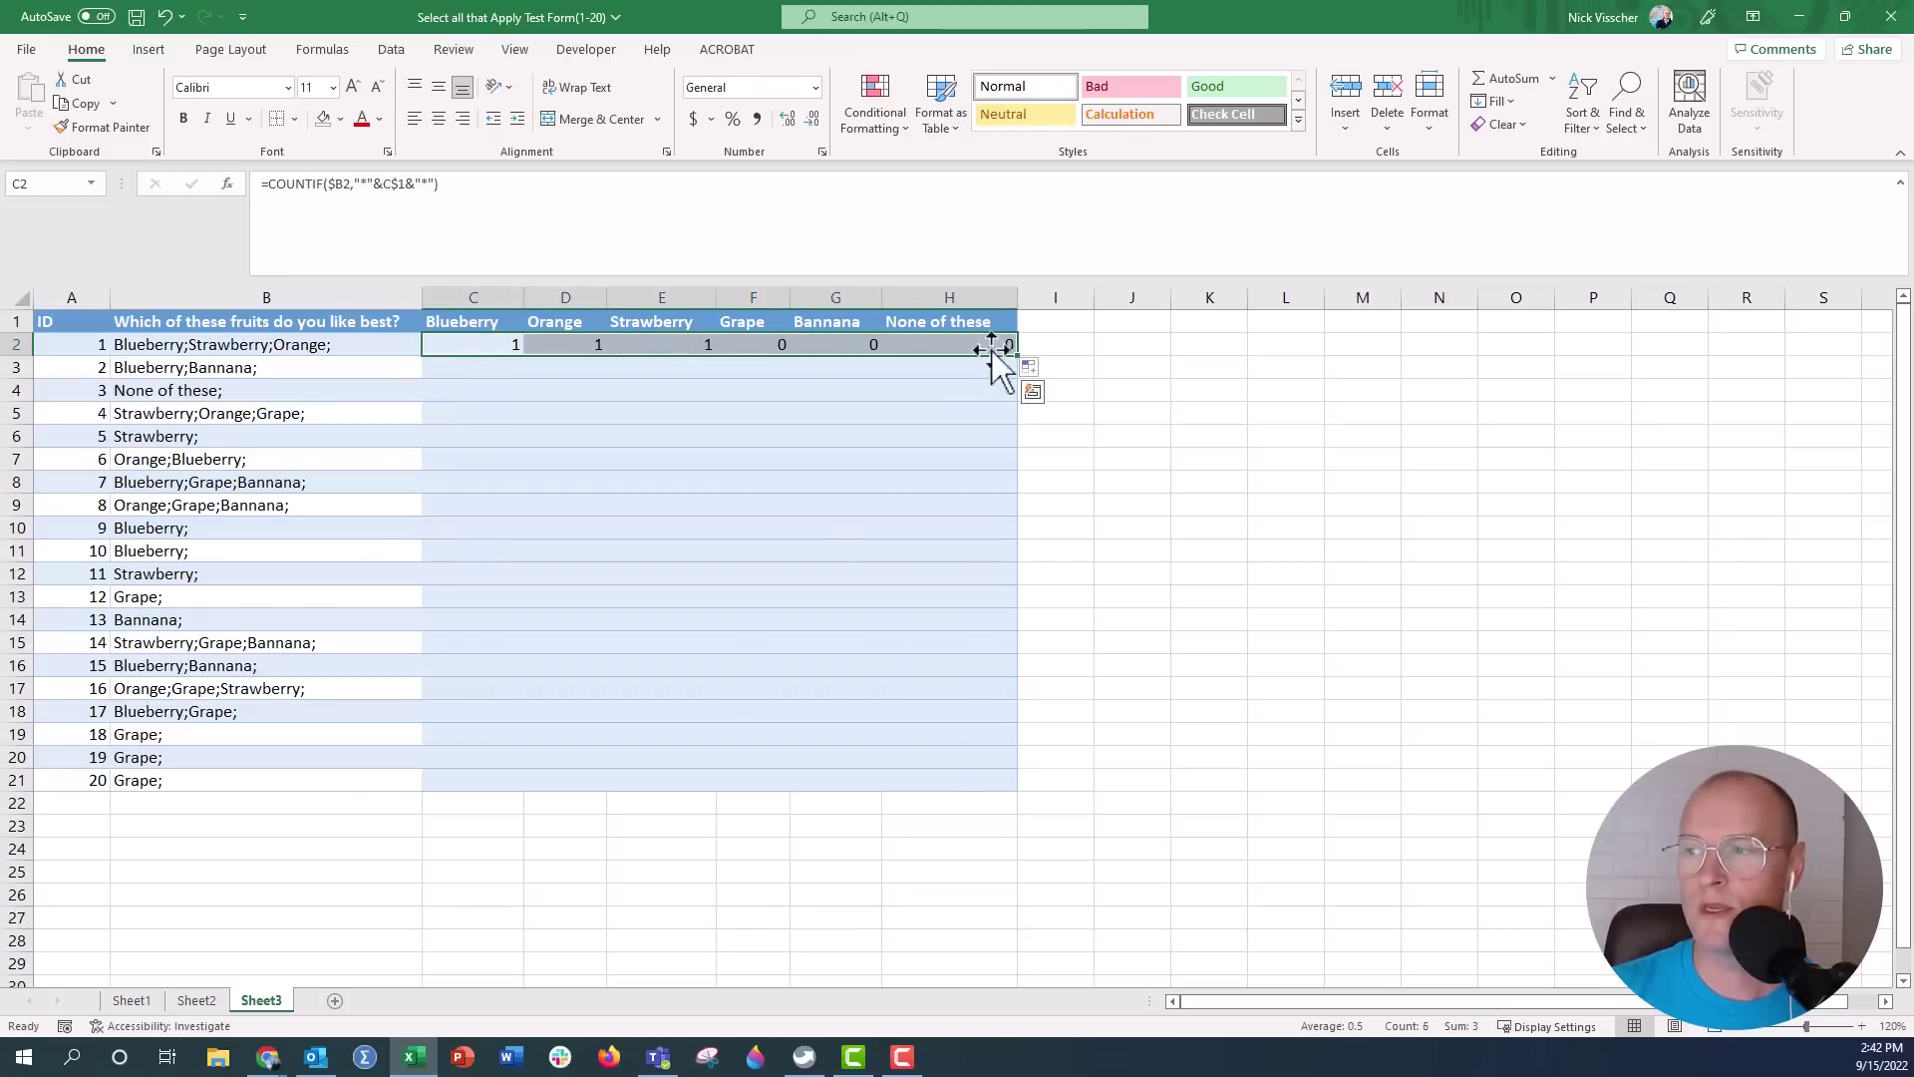
drag(1019, 356, 997, 792)
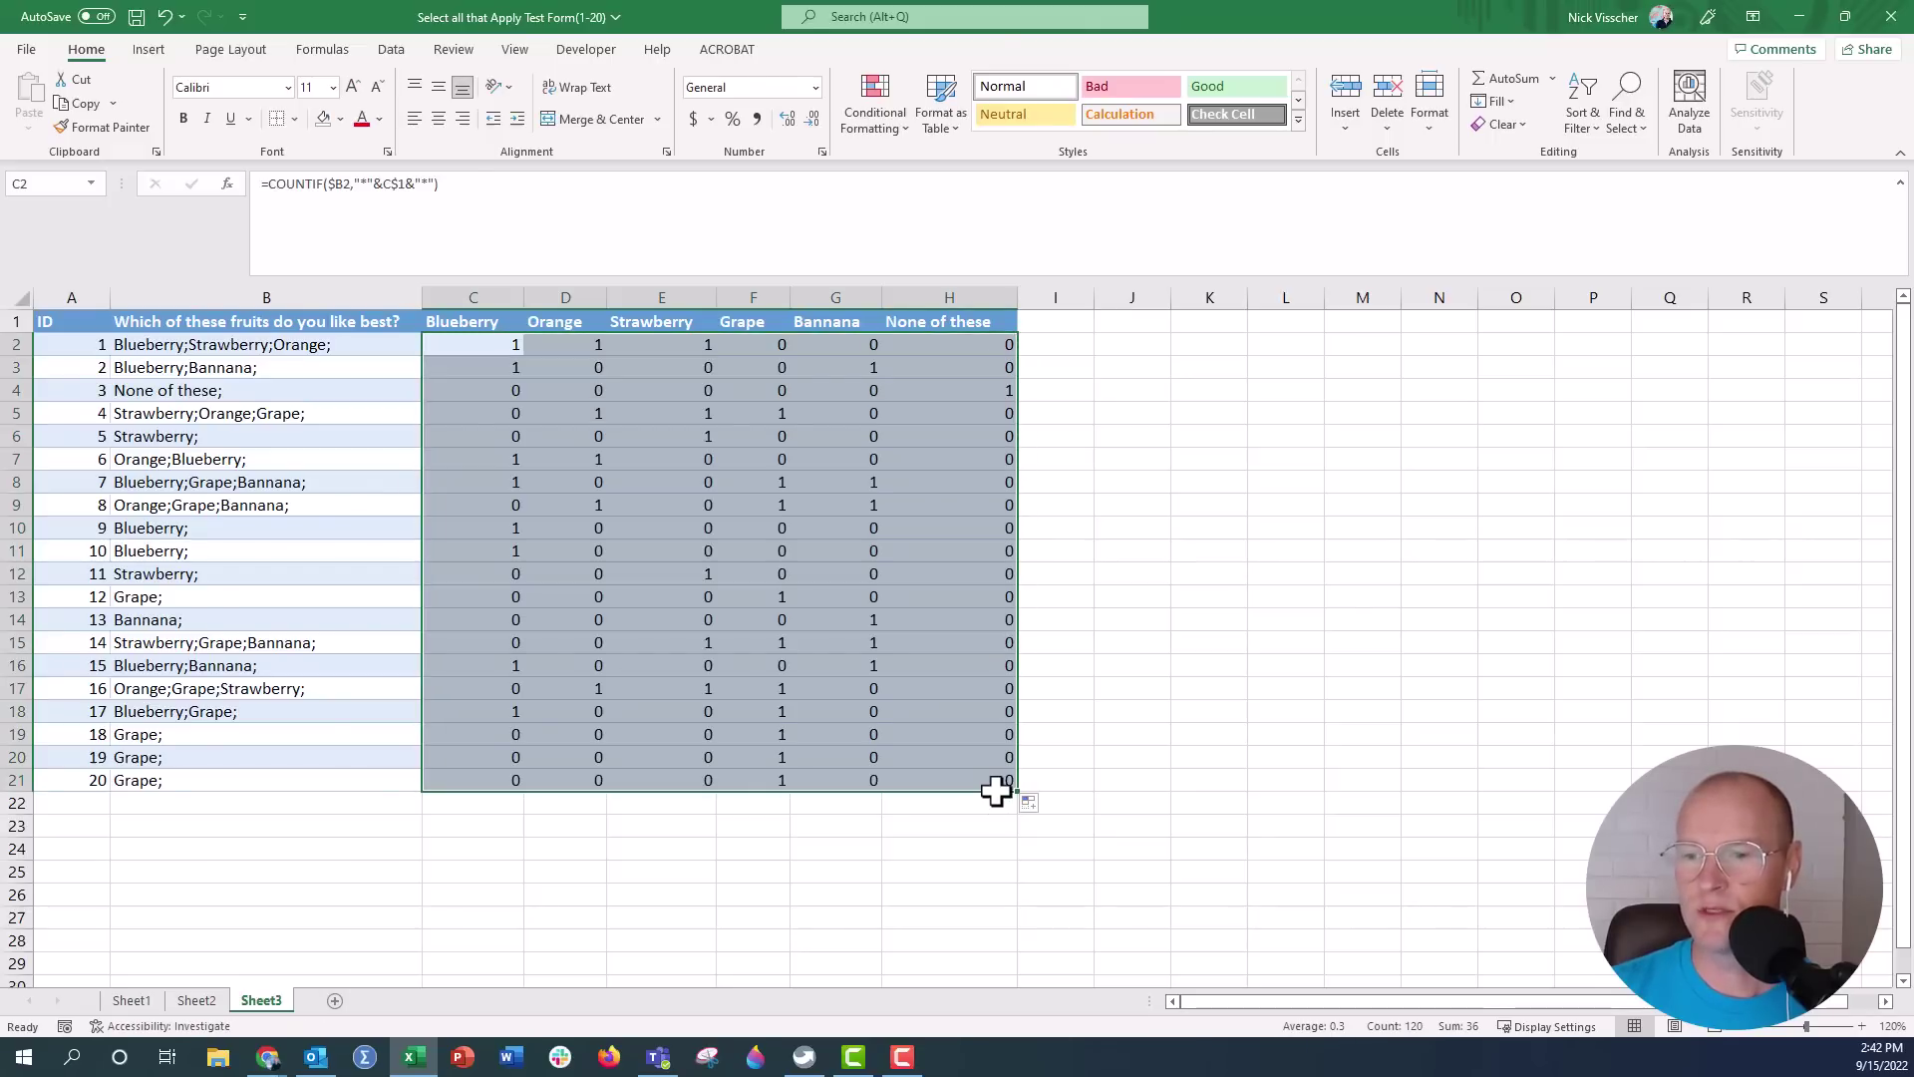
click(273, 712)
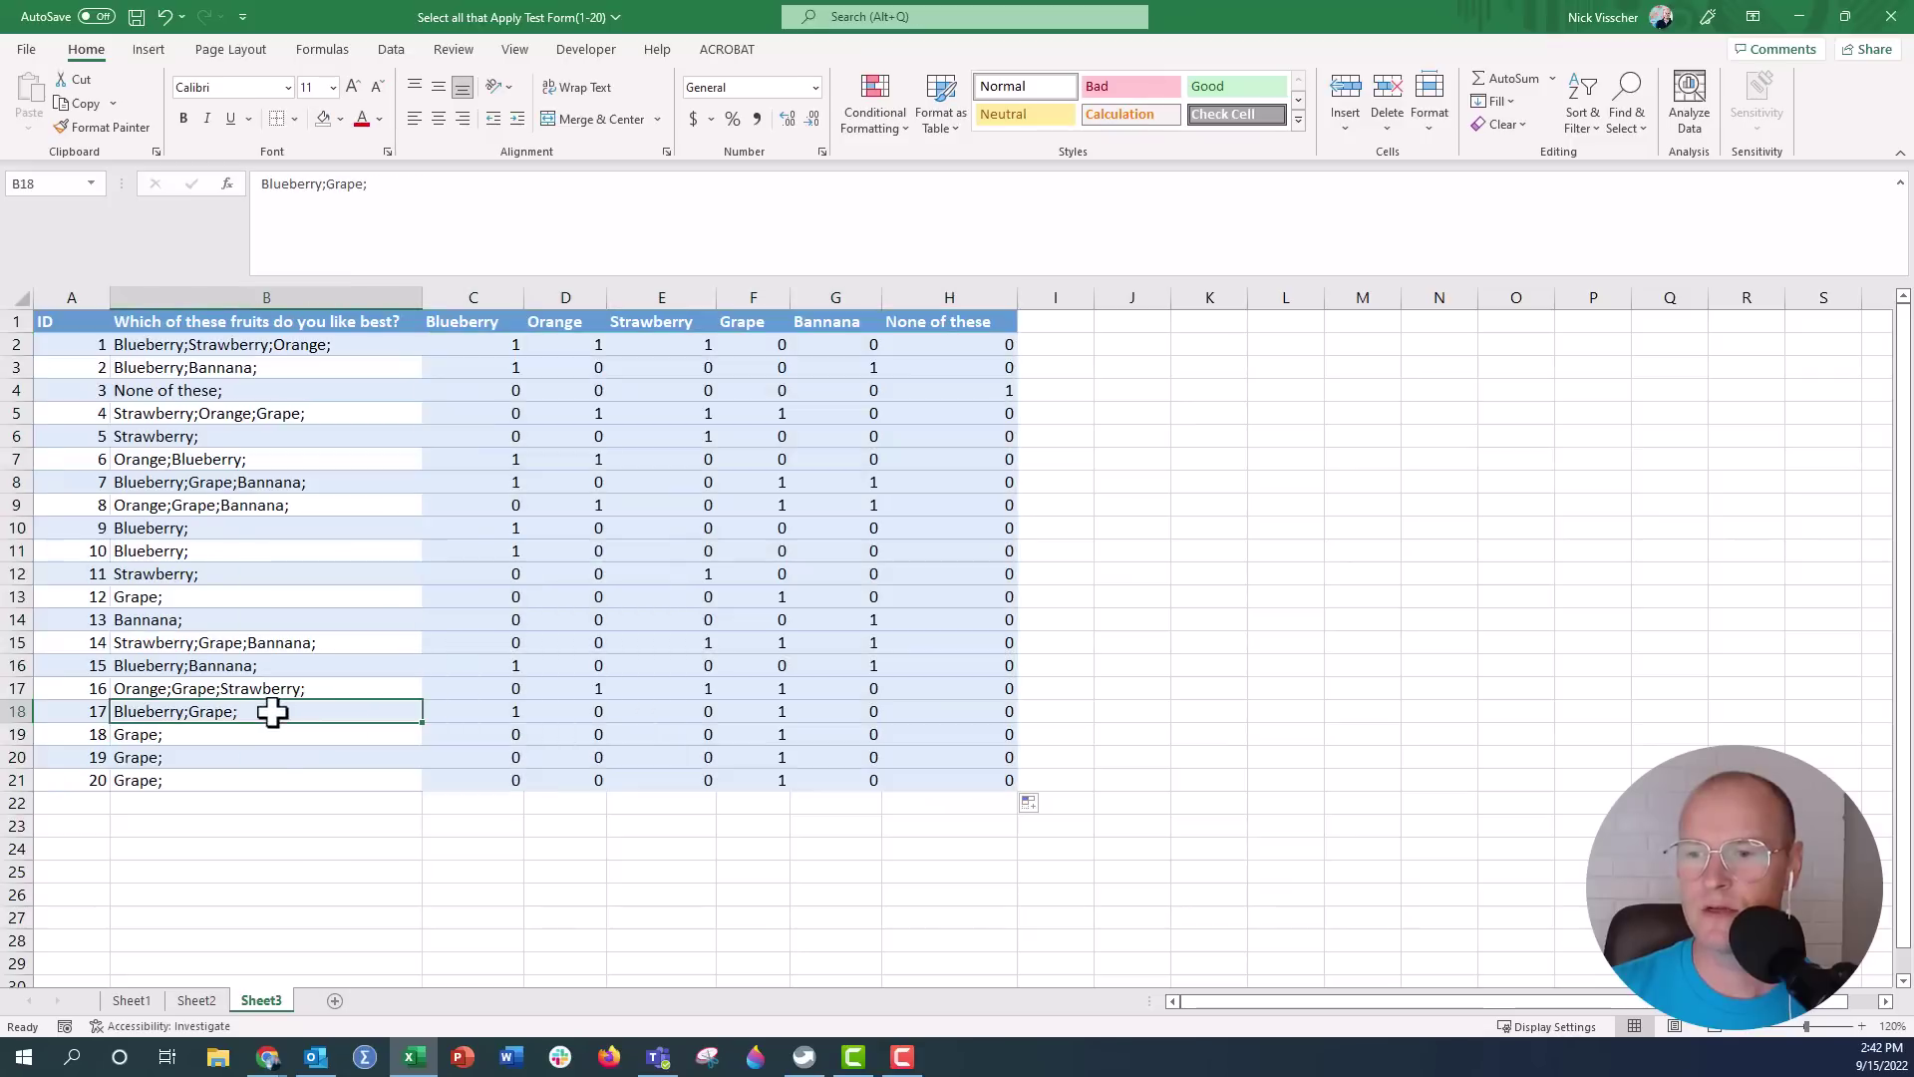
click(46, 713)
key(Right)
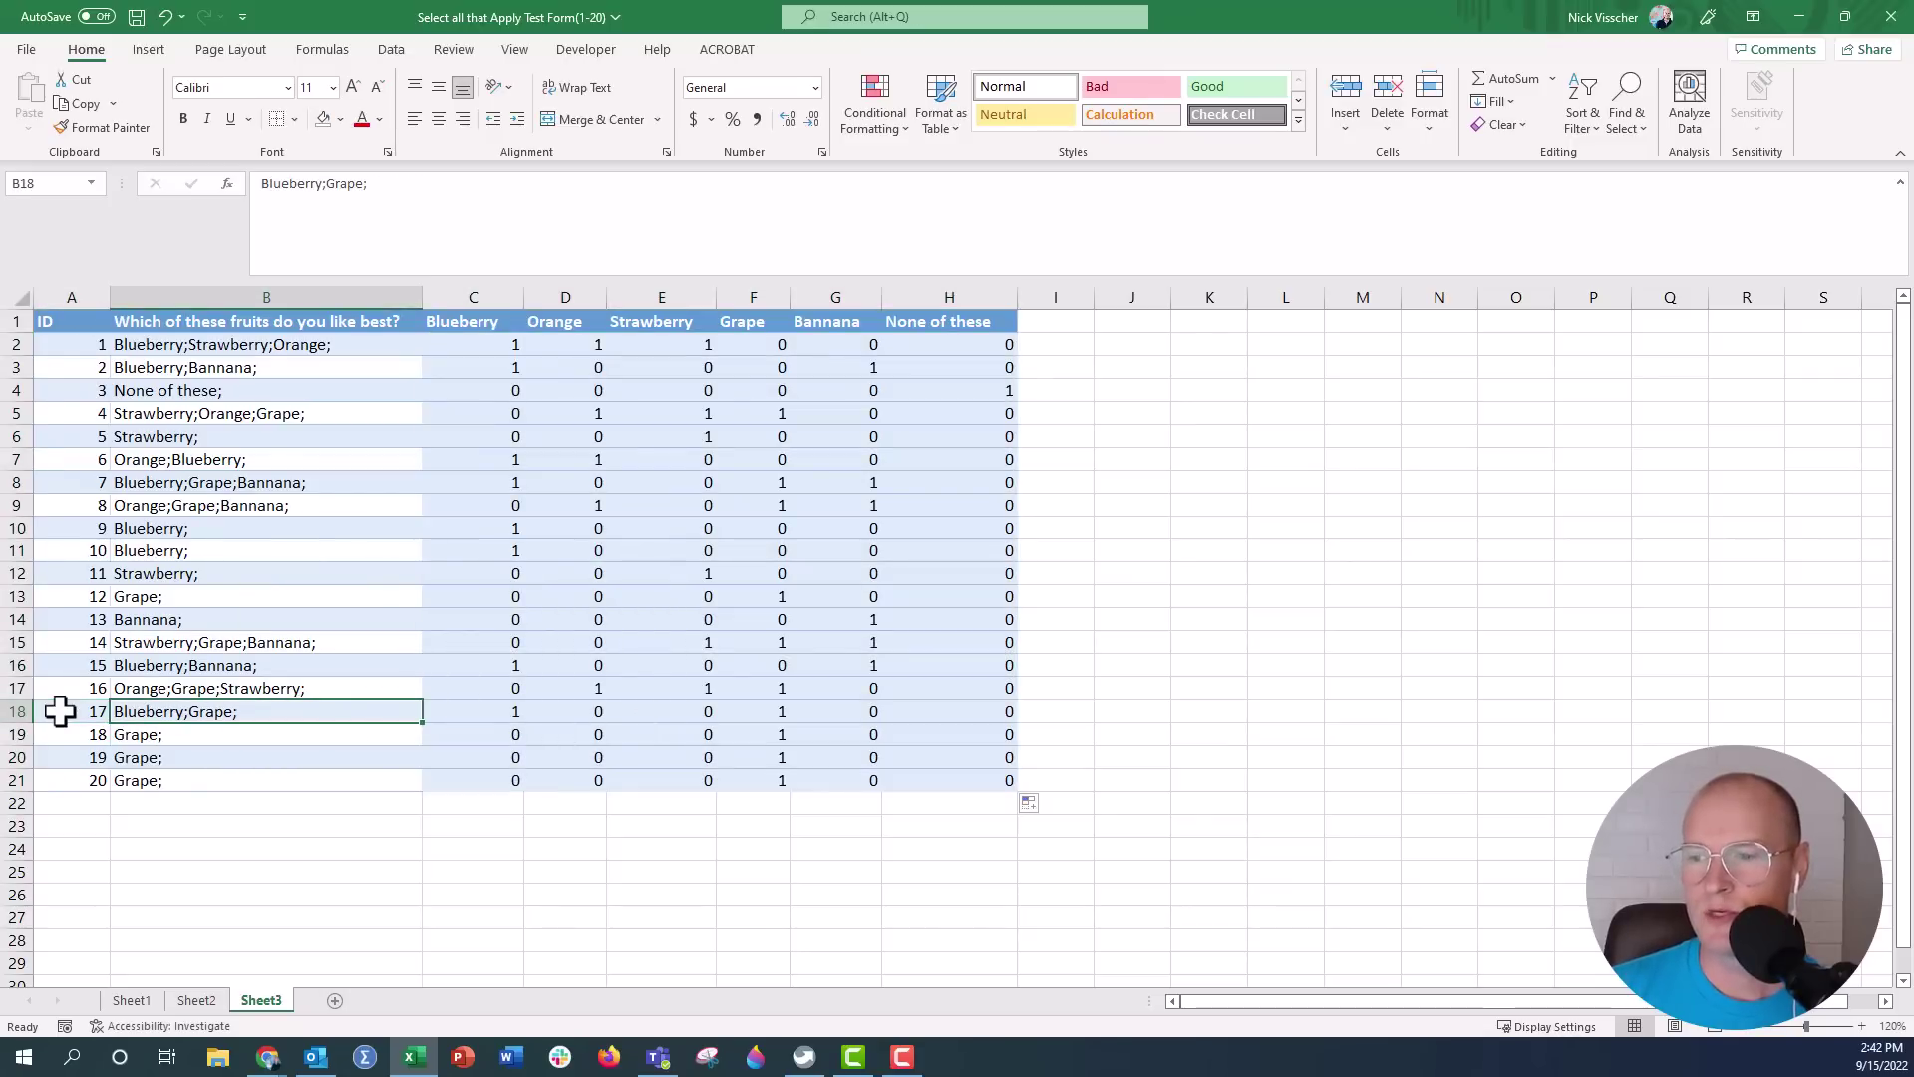
key(Right)
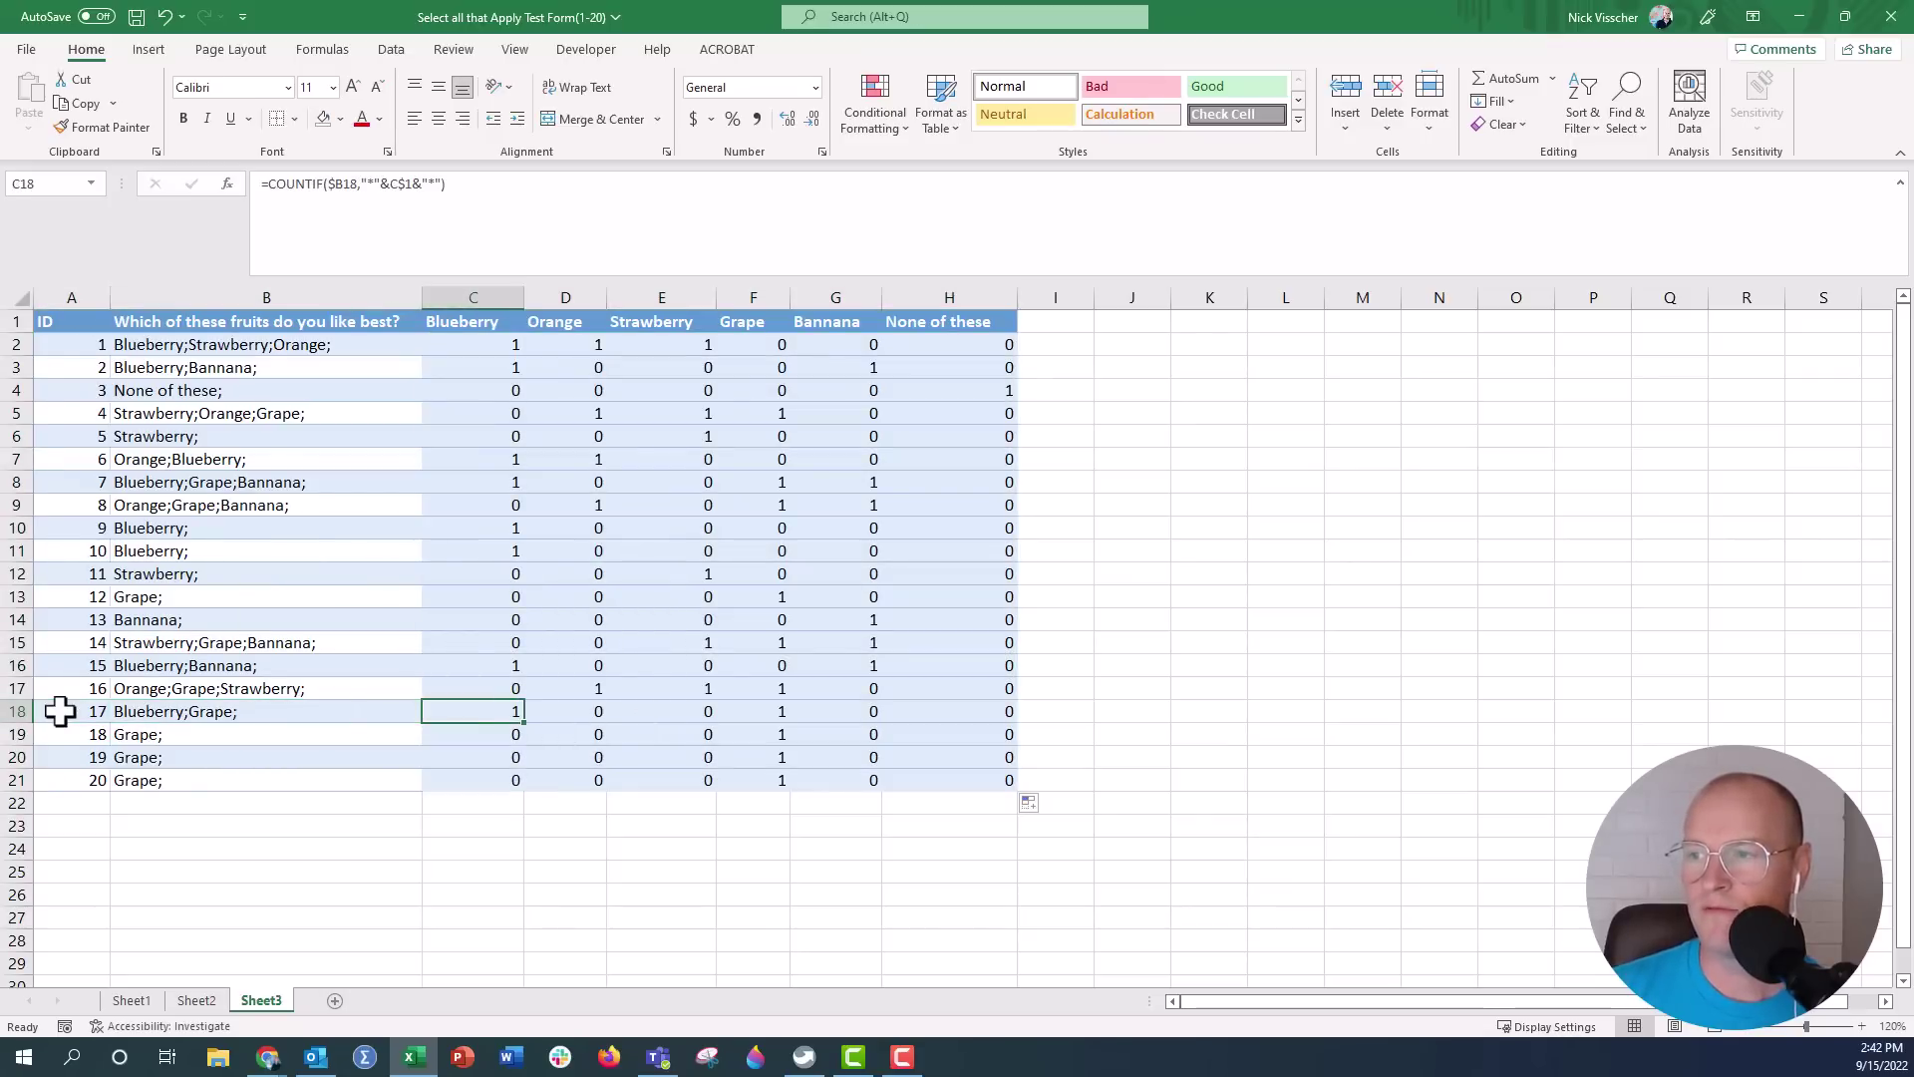
key(Right)
key(Right)
key(Right)
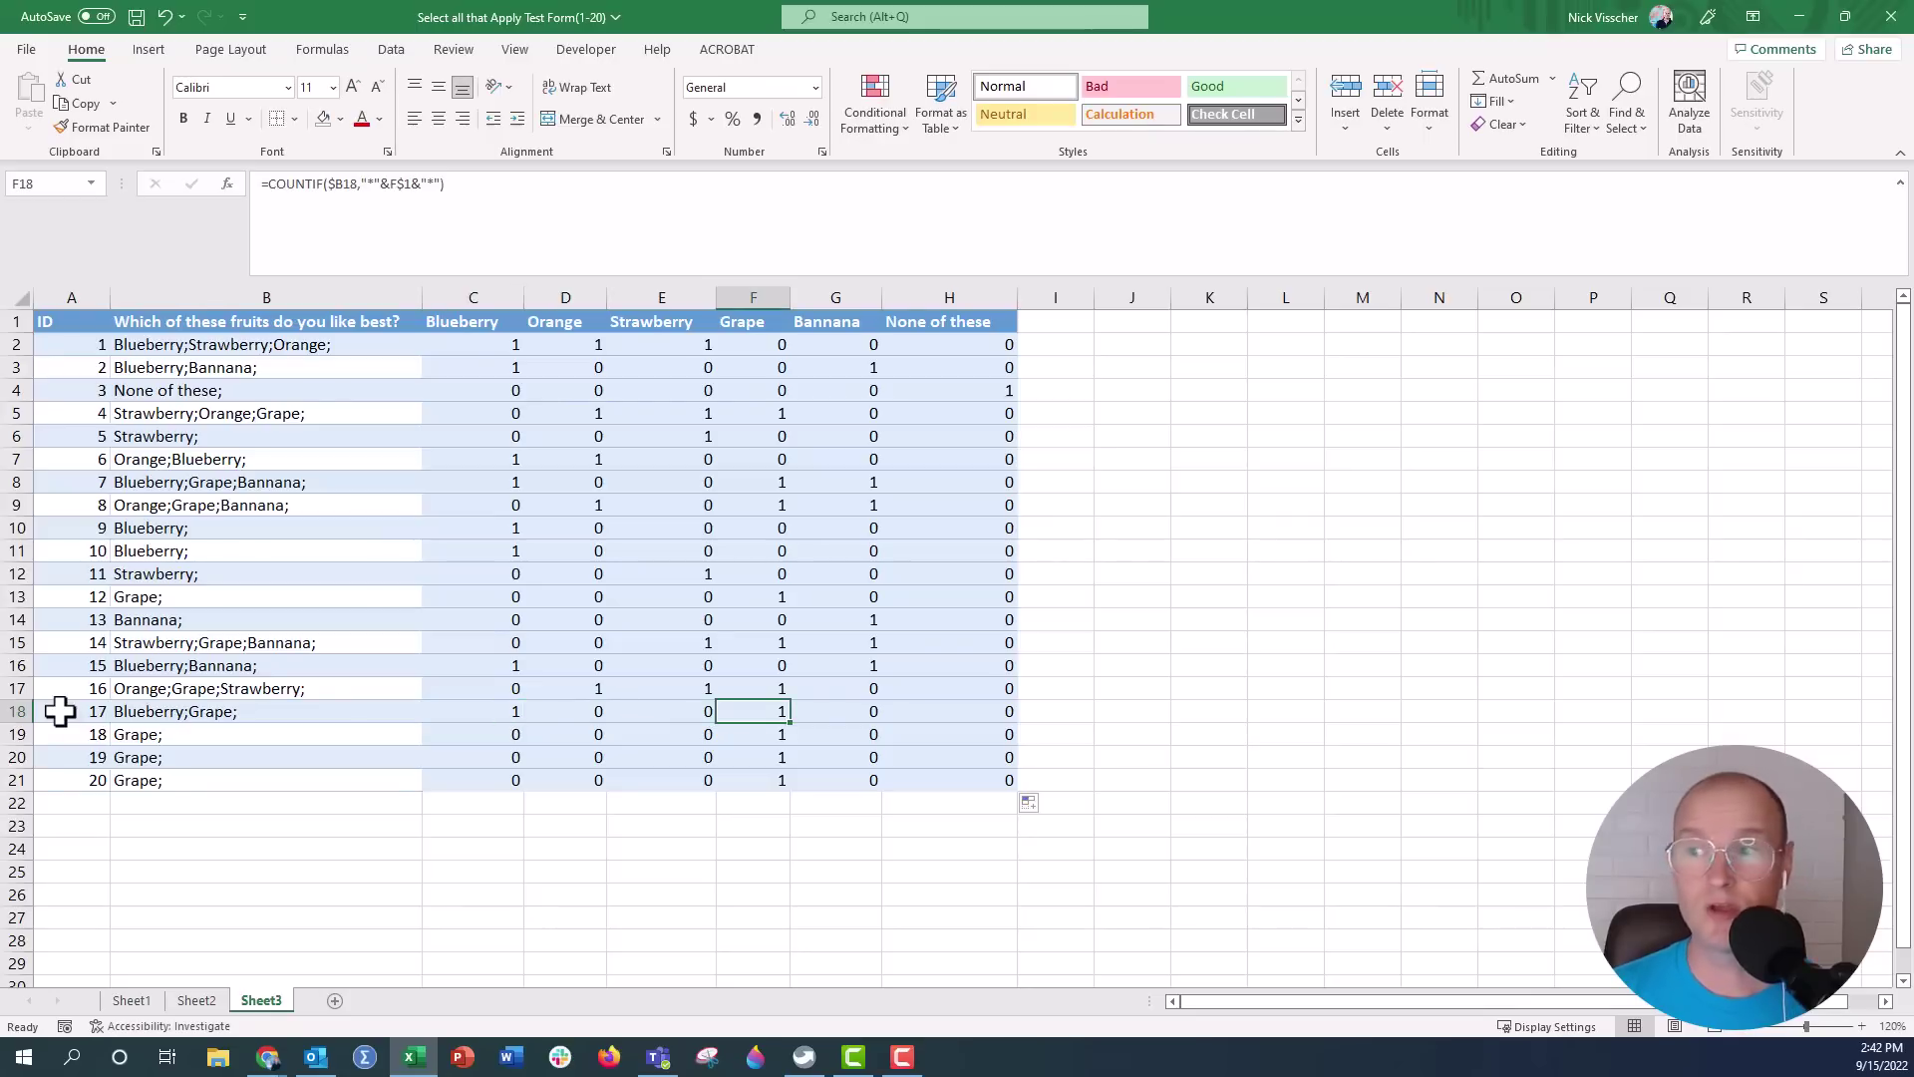
AutoSum the Blueberry column in C22 and fill the totals across to H22 (8, 5, 6, 10, 6, 1)
click(448, 800)
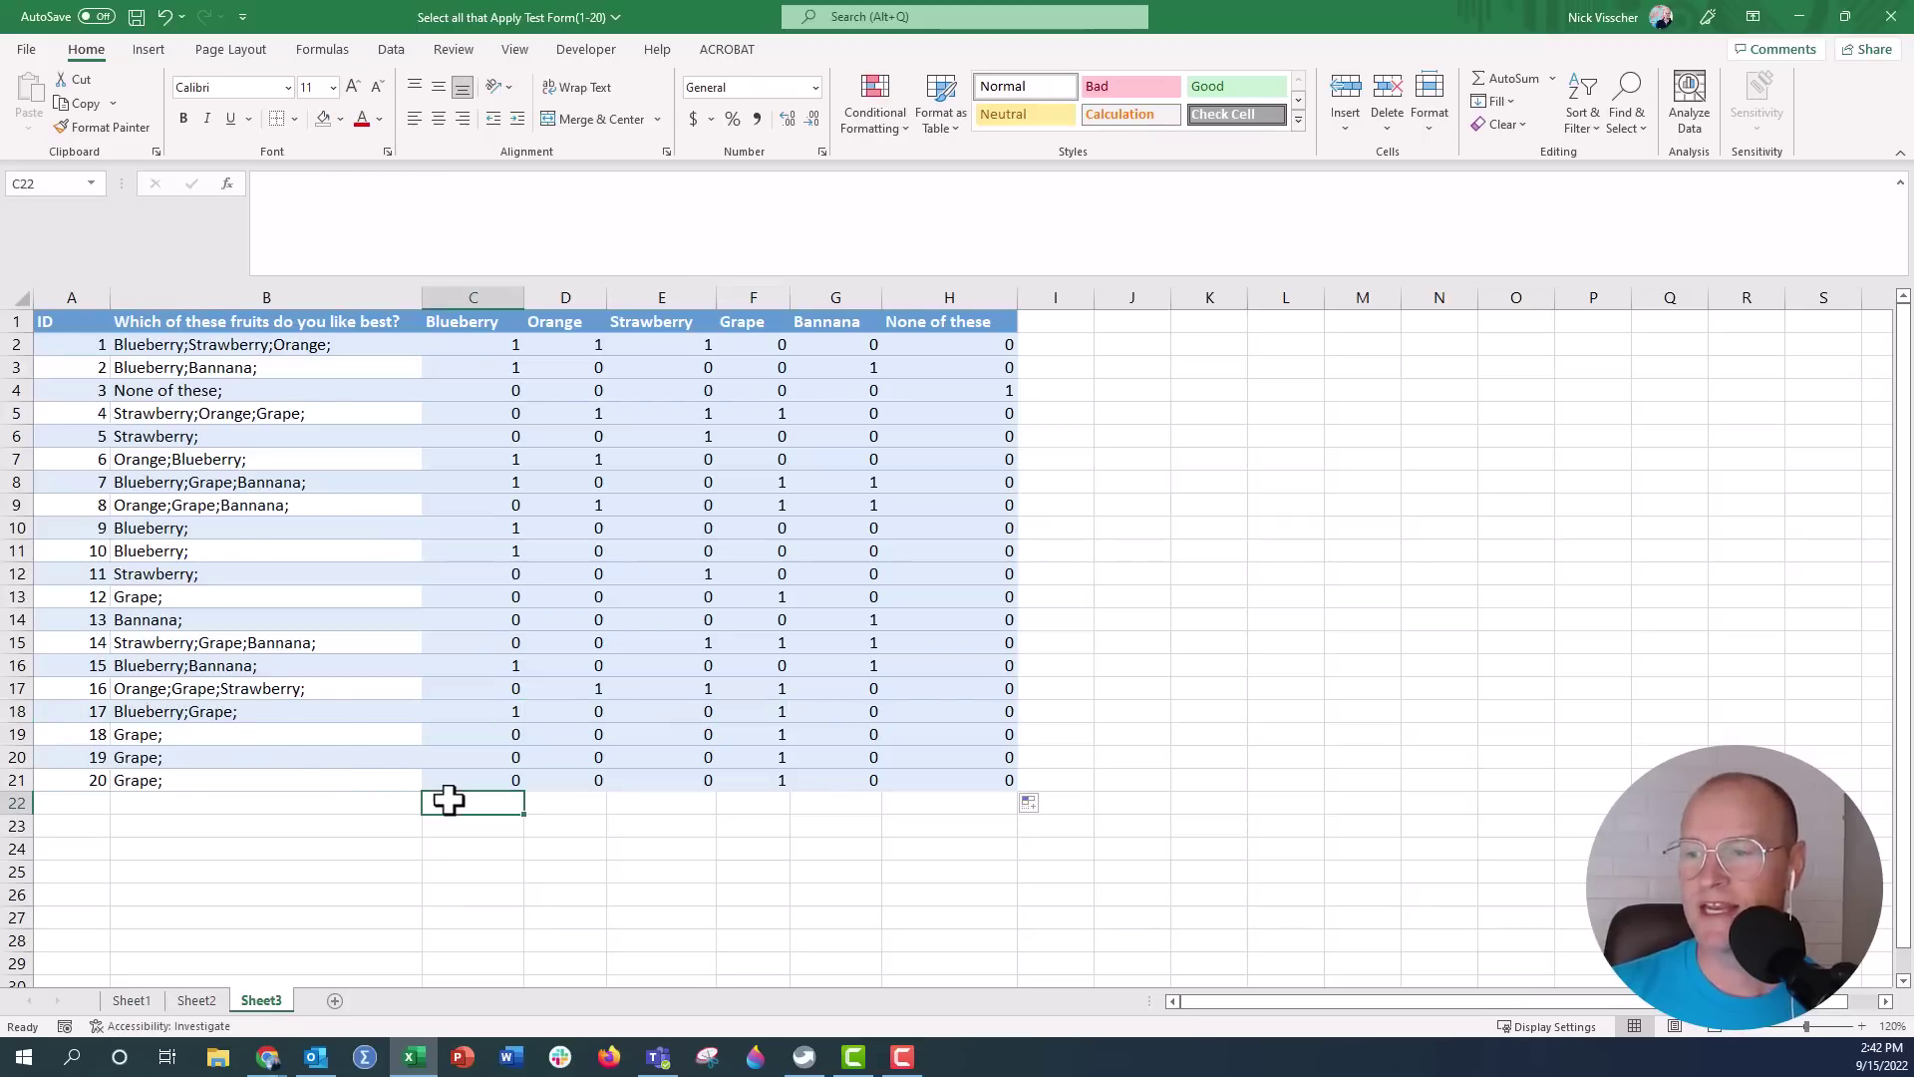
click(1507, 86)
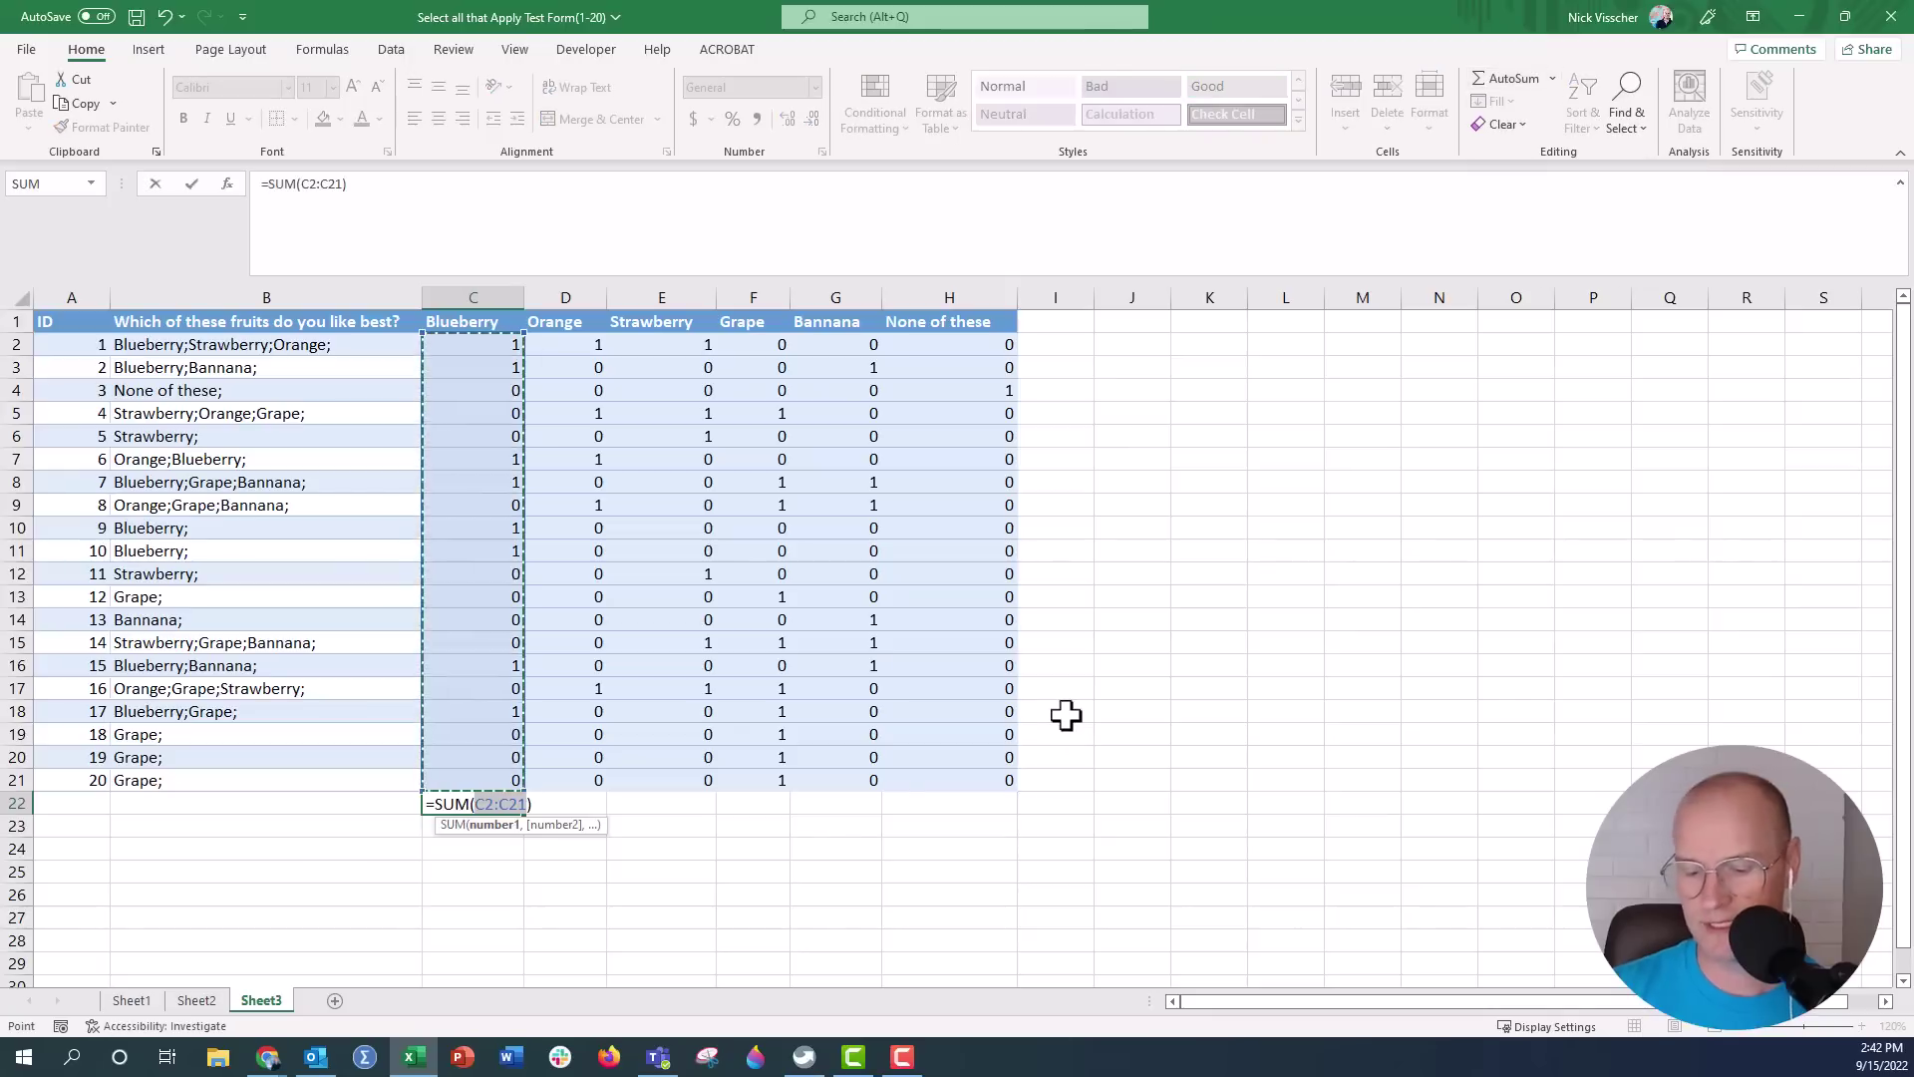
key(Return)
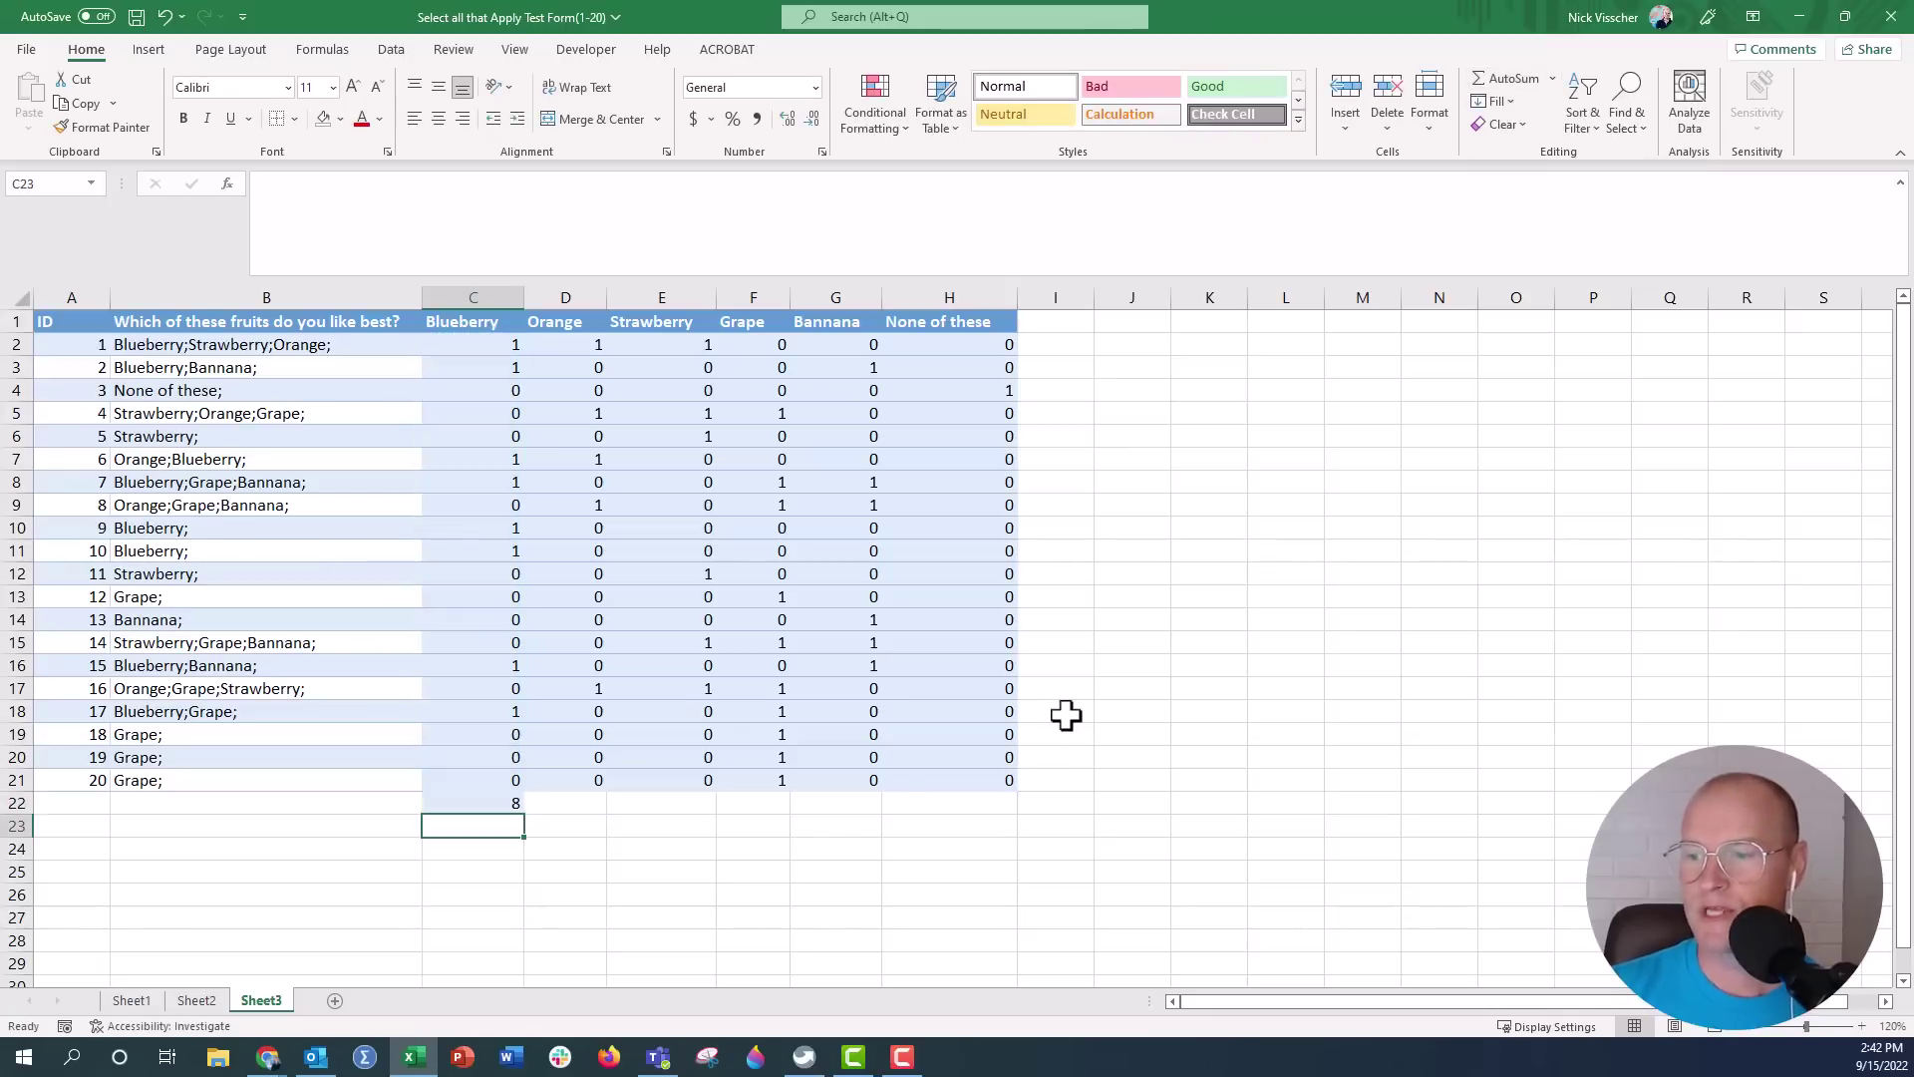
click(523, 808)
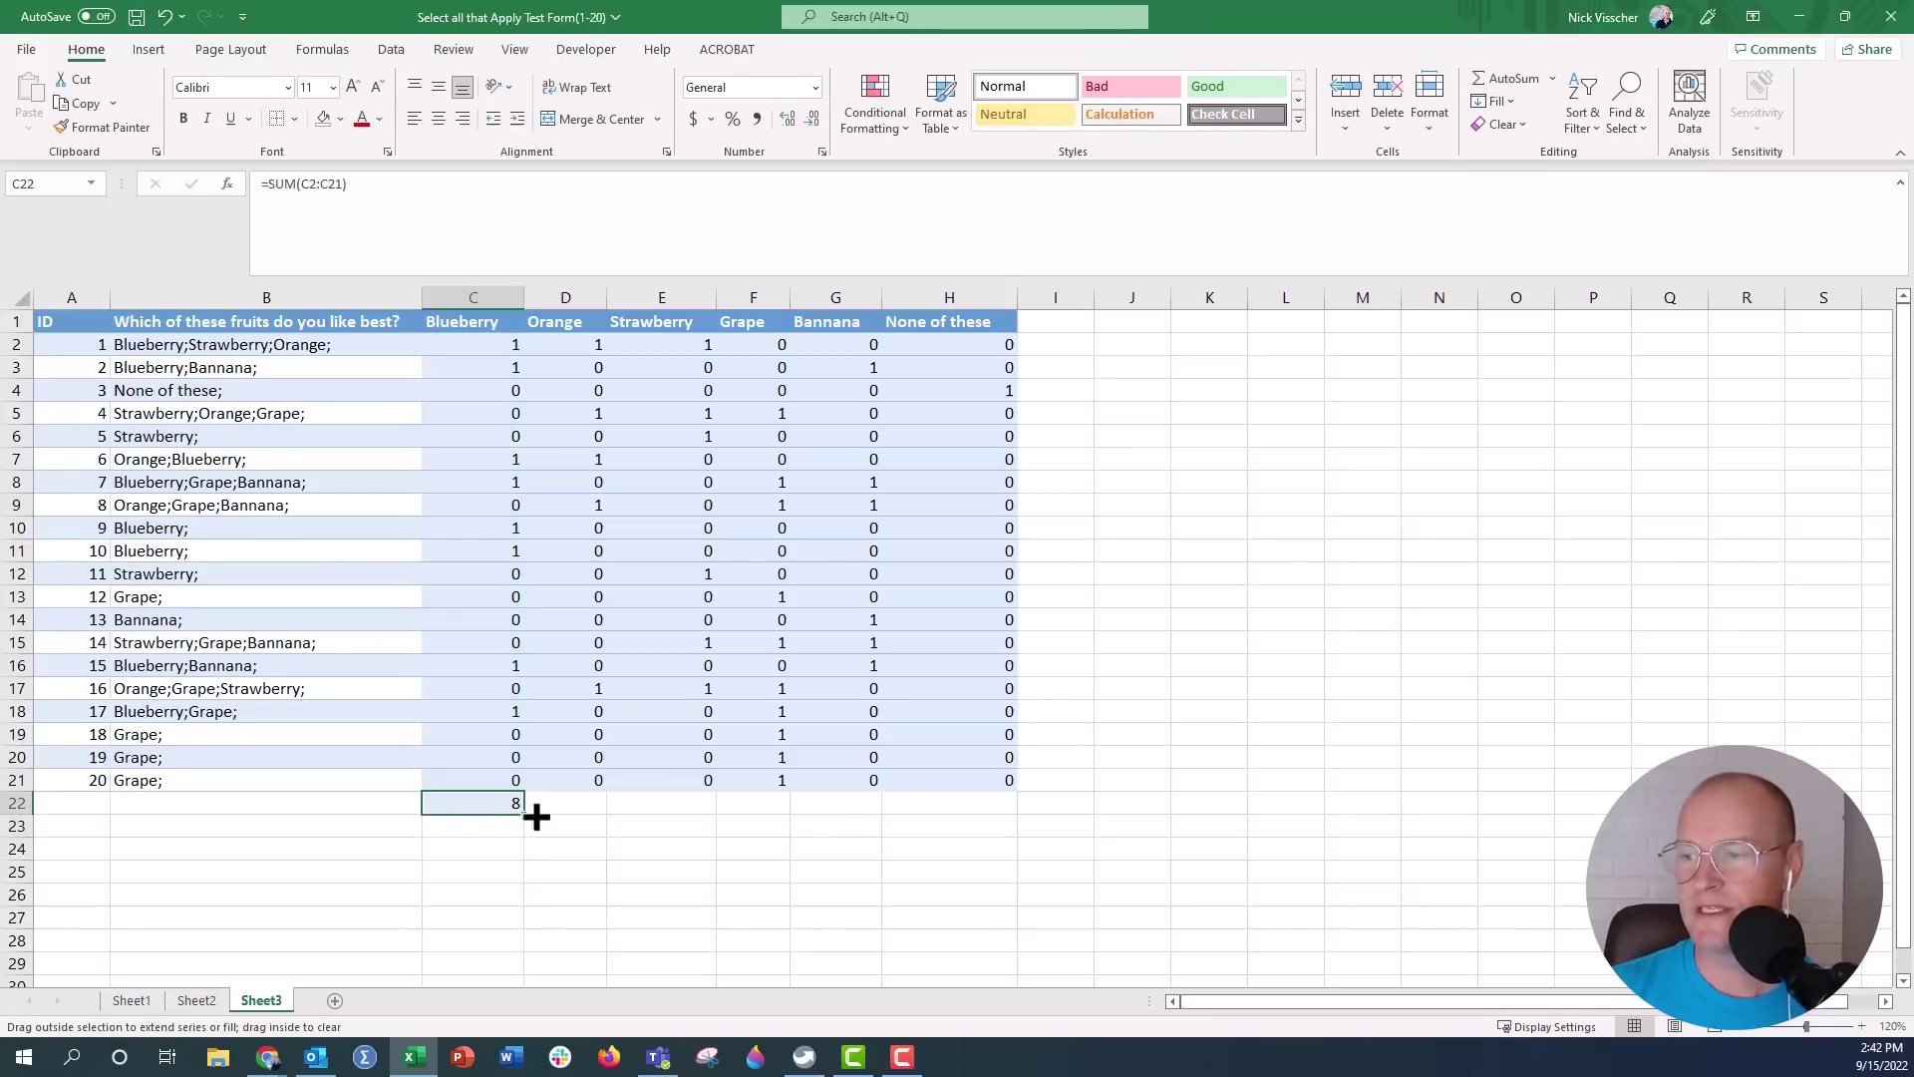
drag(524, 814, 968, 808)
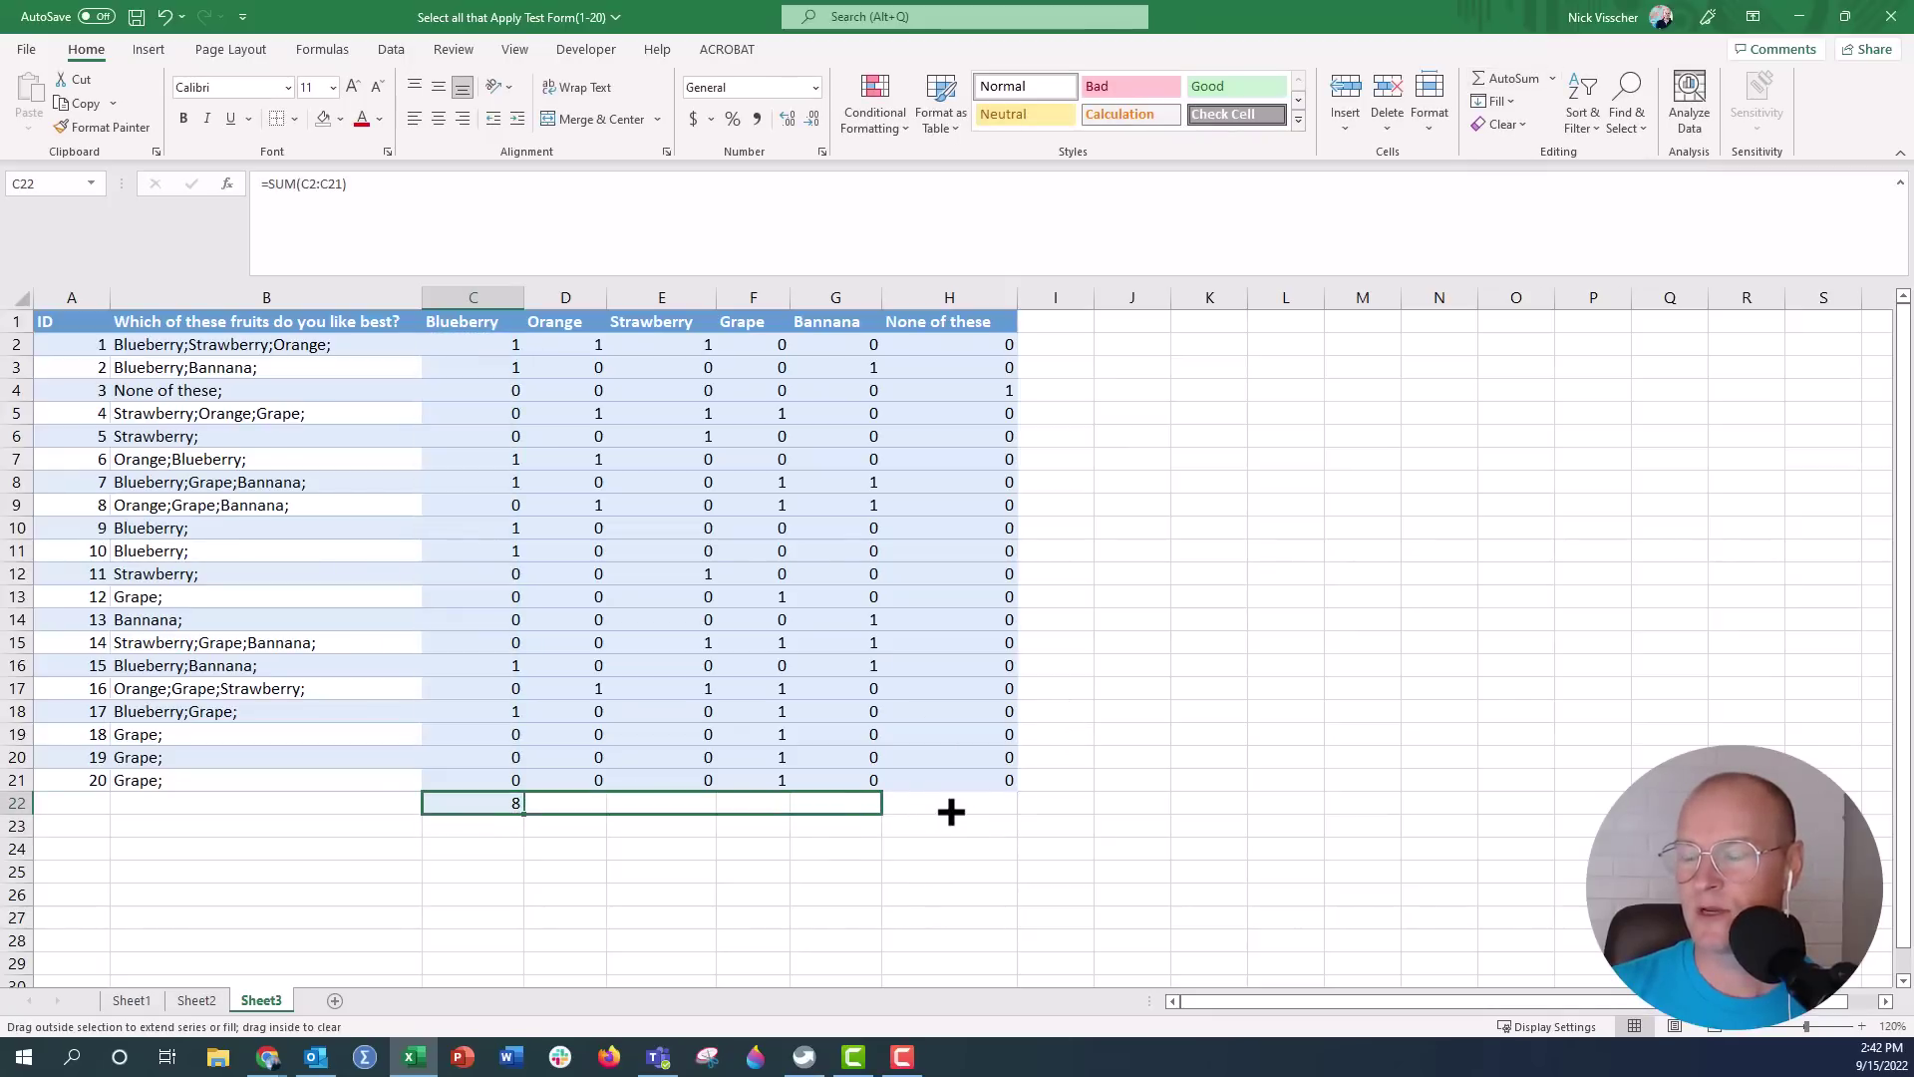
Enter =C22/20 in C23 and format it as a percentage (40%)
click(458, 824)
text(=)
key(Up)
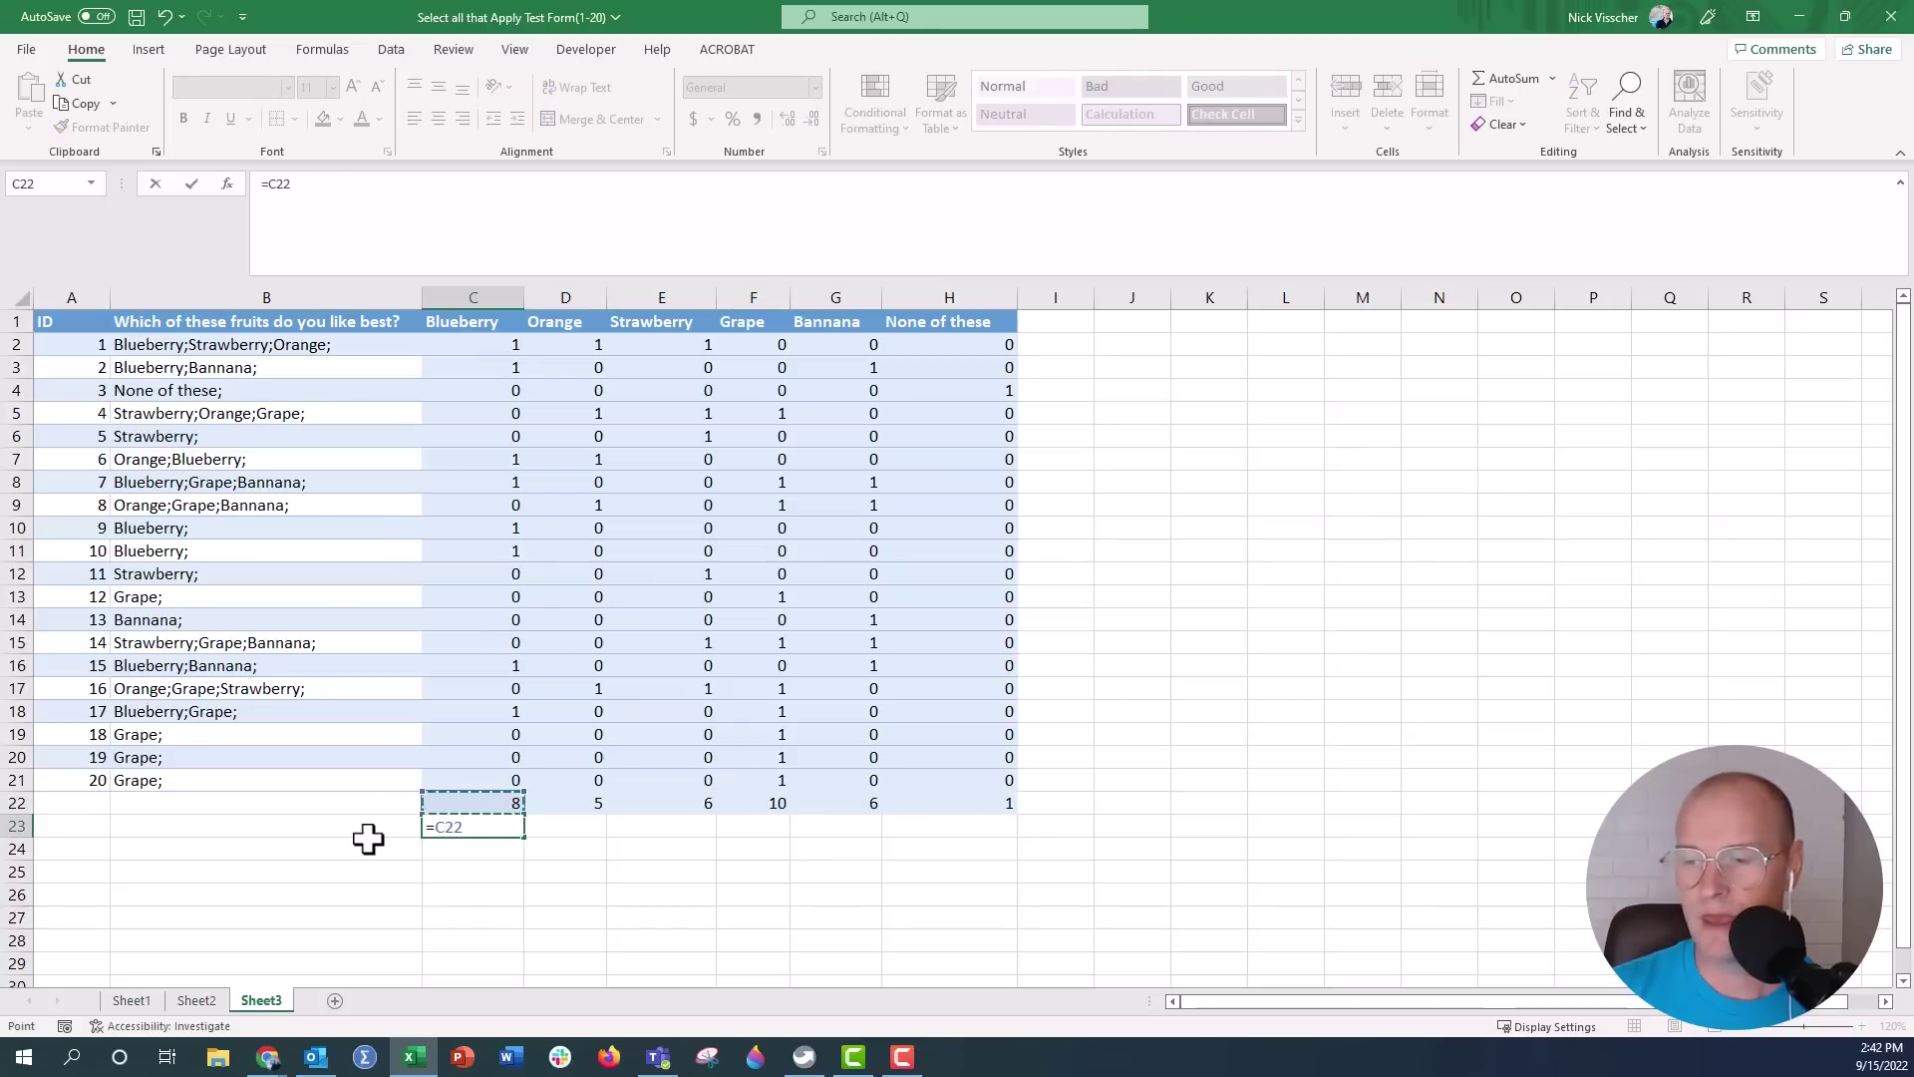
text(/20)
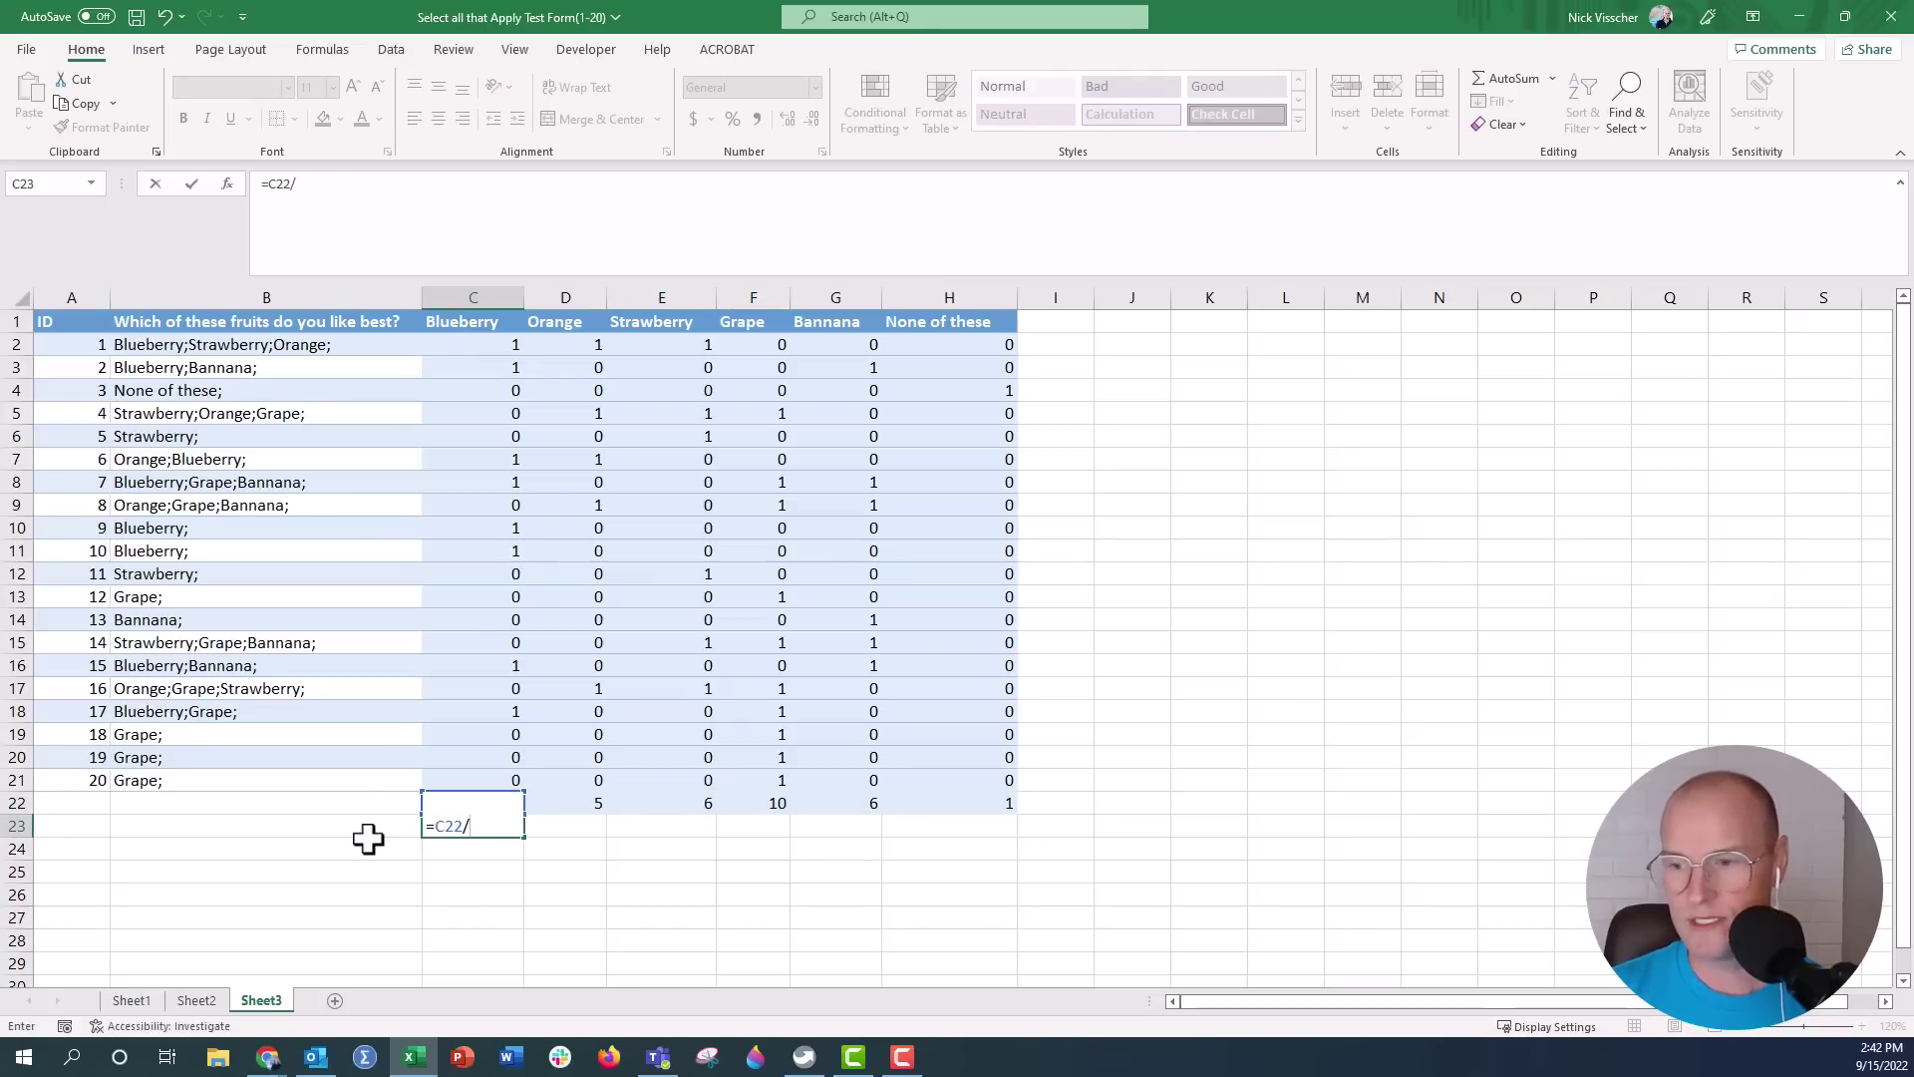
key(ctrl+Return)
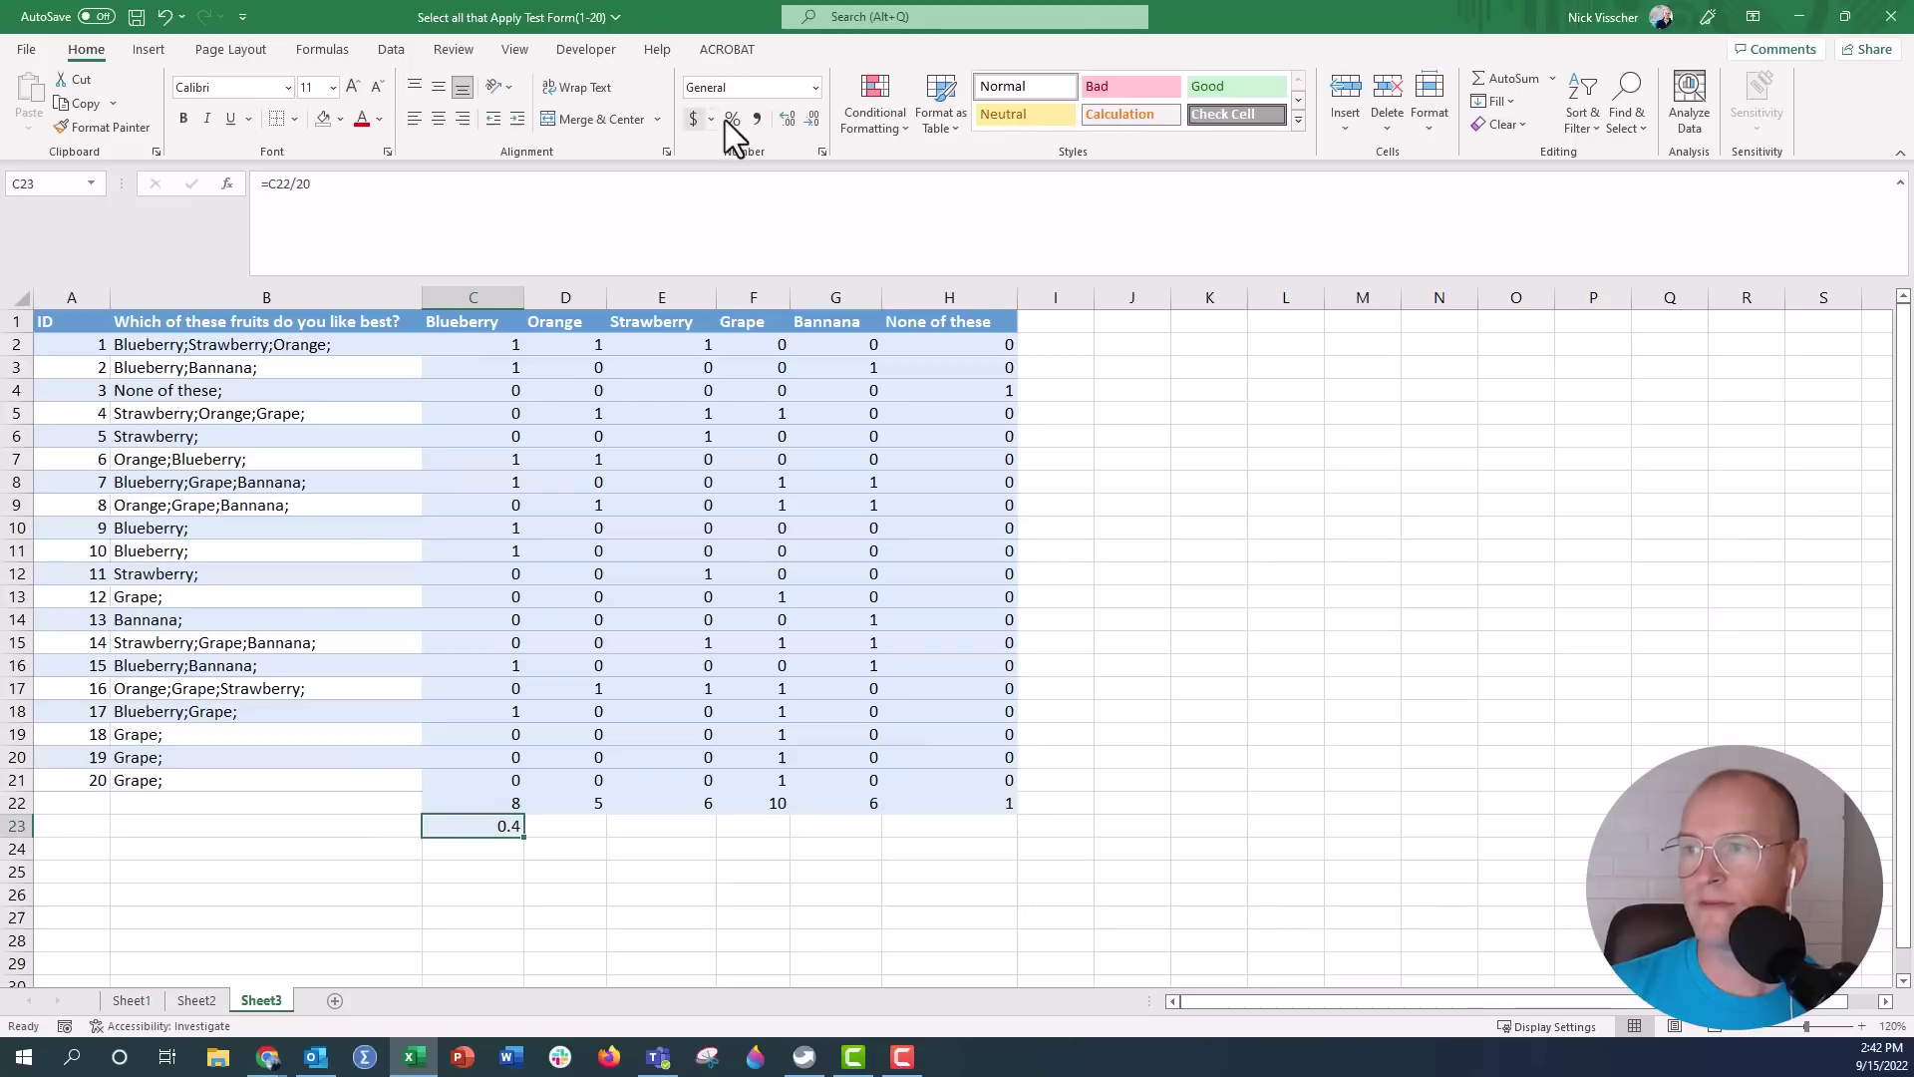
click(729, 120)
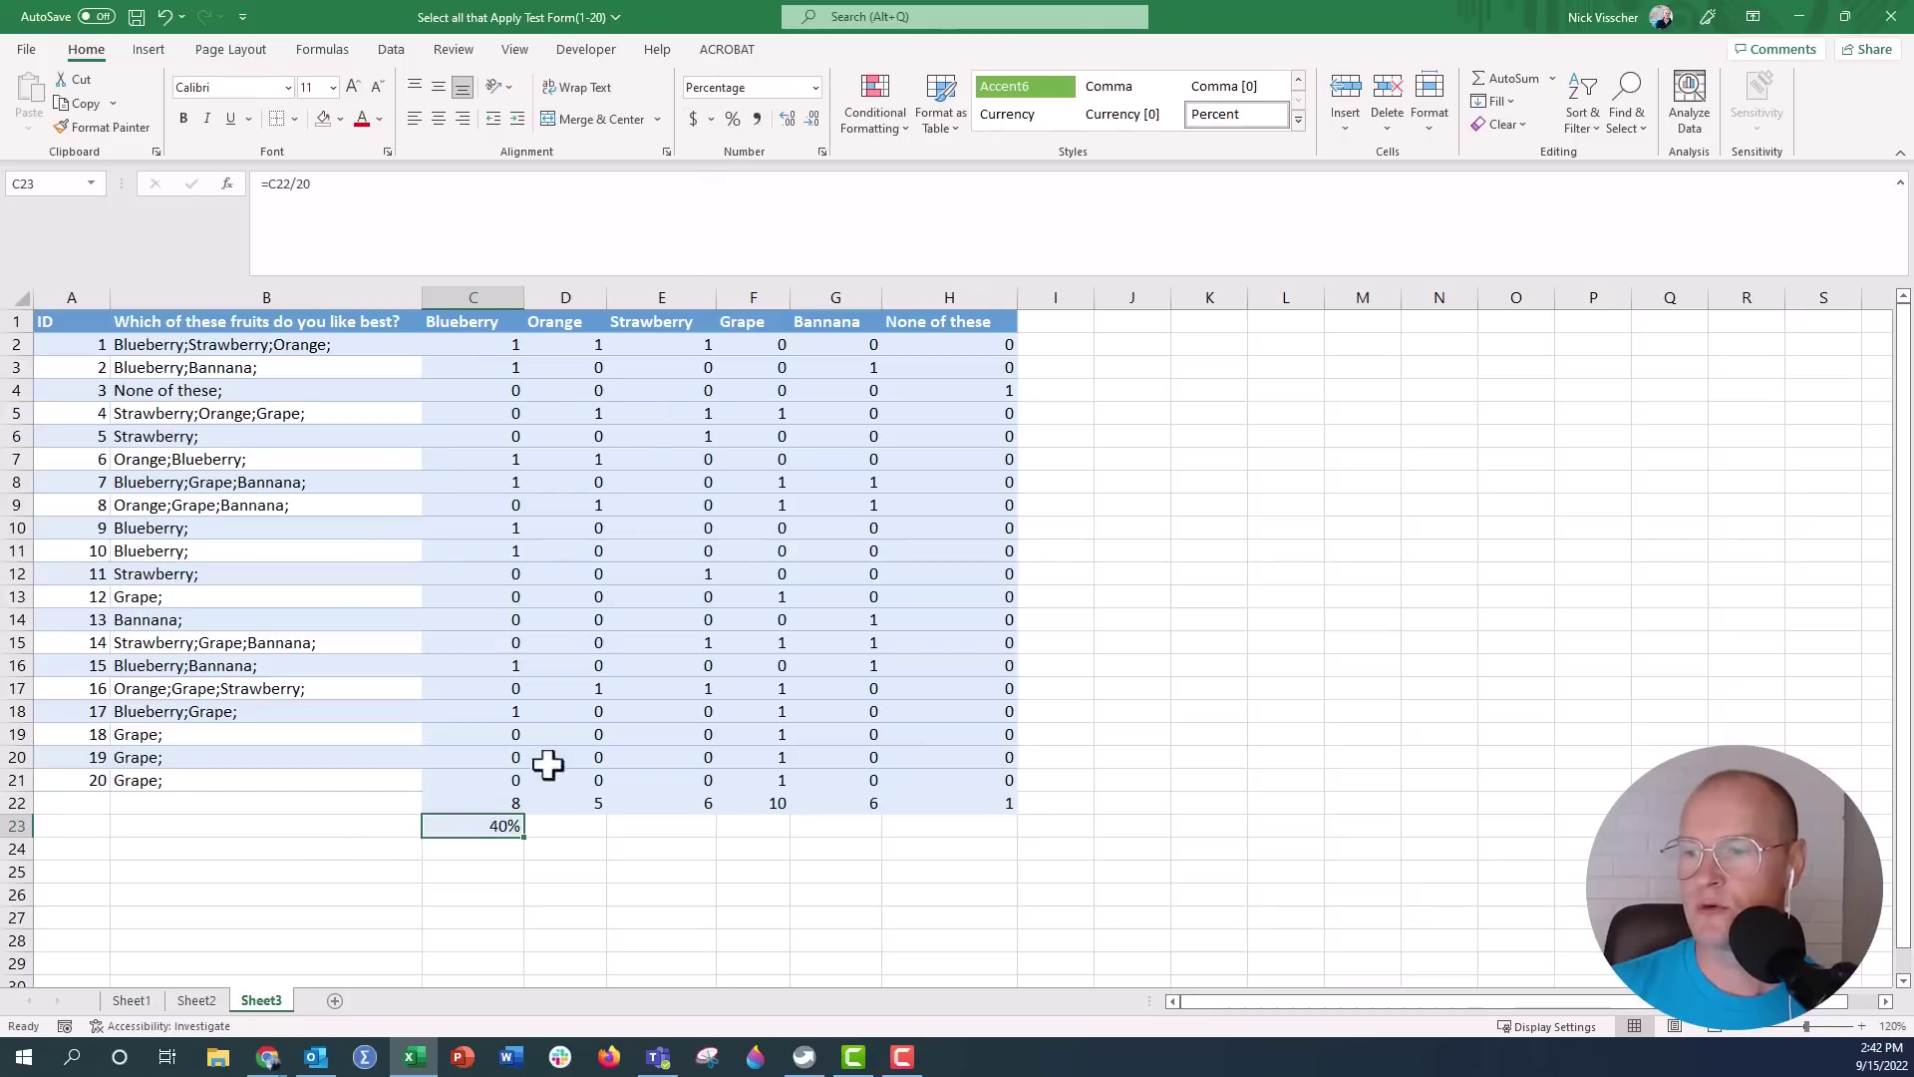
Fill row 23 percentages (40%, 25%, 30%, 50%, 30%, 5%), then copy the headings with rows 22–23
drag(531, 842, 974, 831)
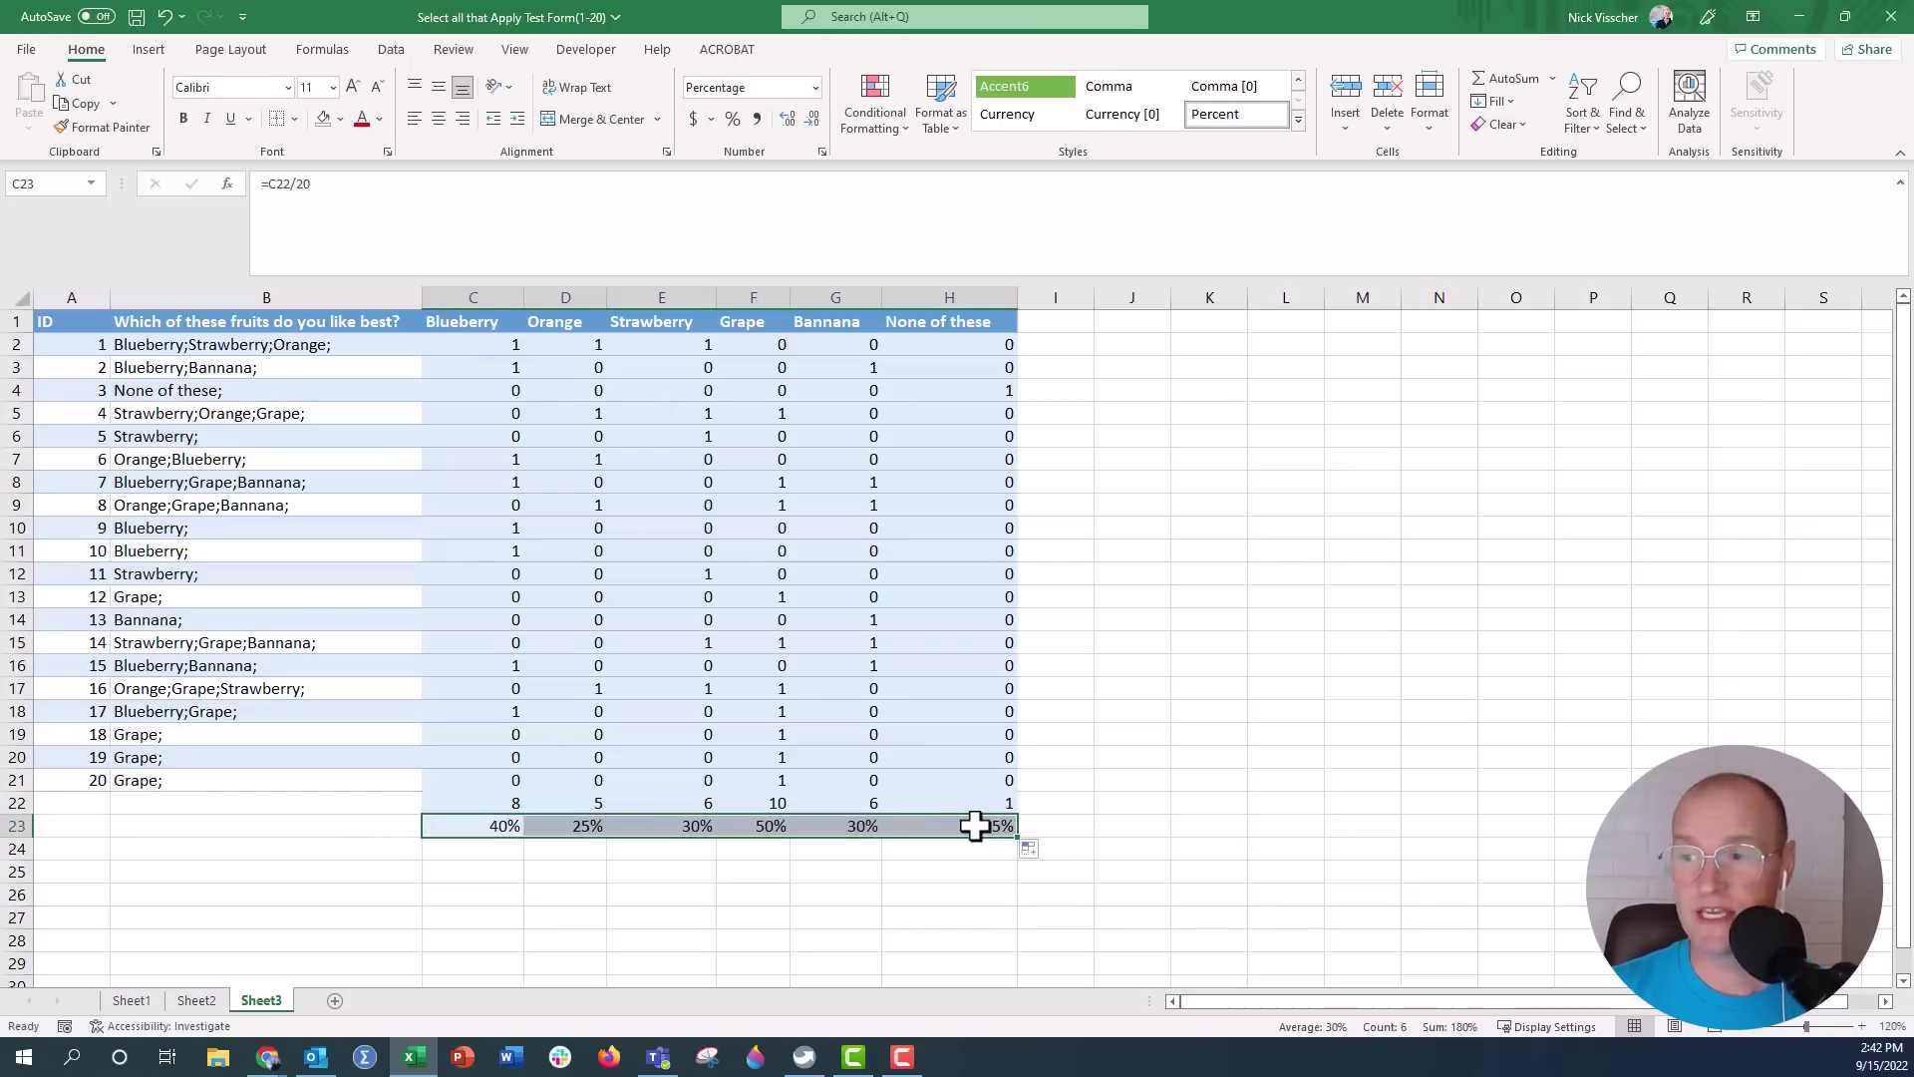
click(513, 321)
drag(515, 320, 919, 312)
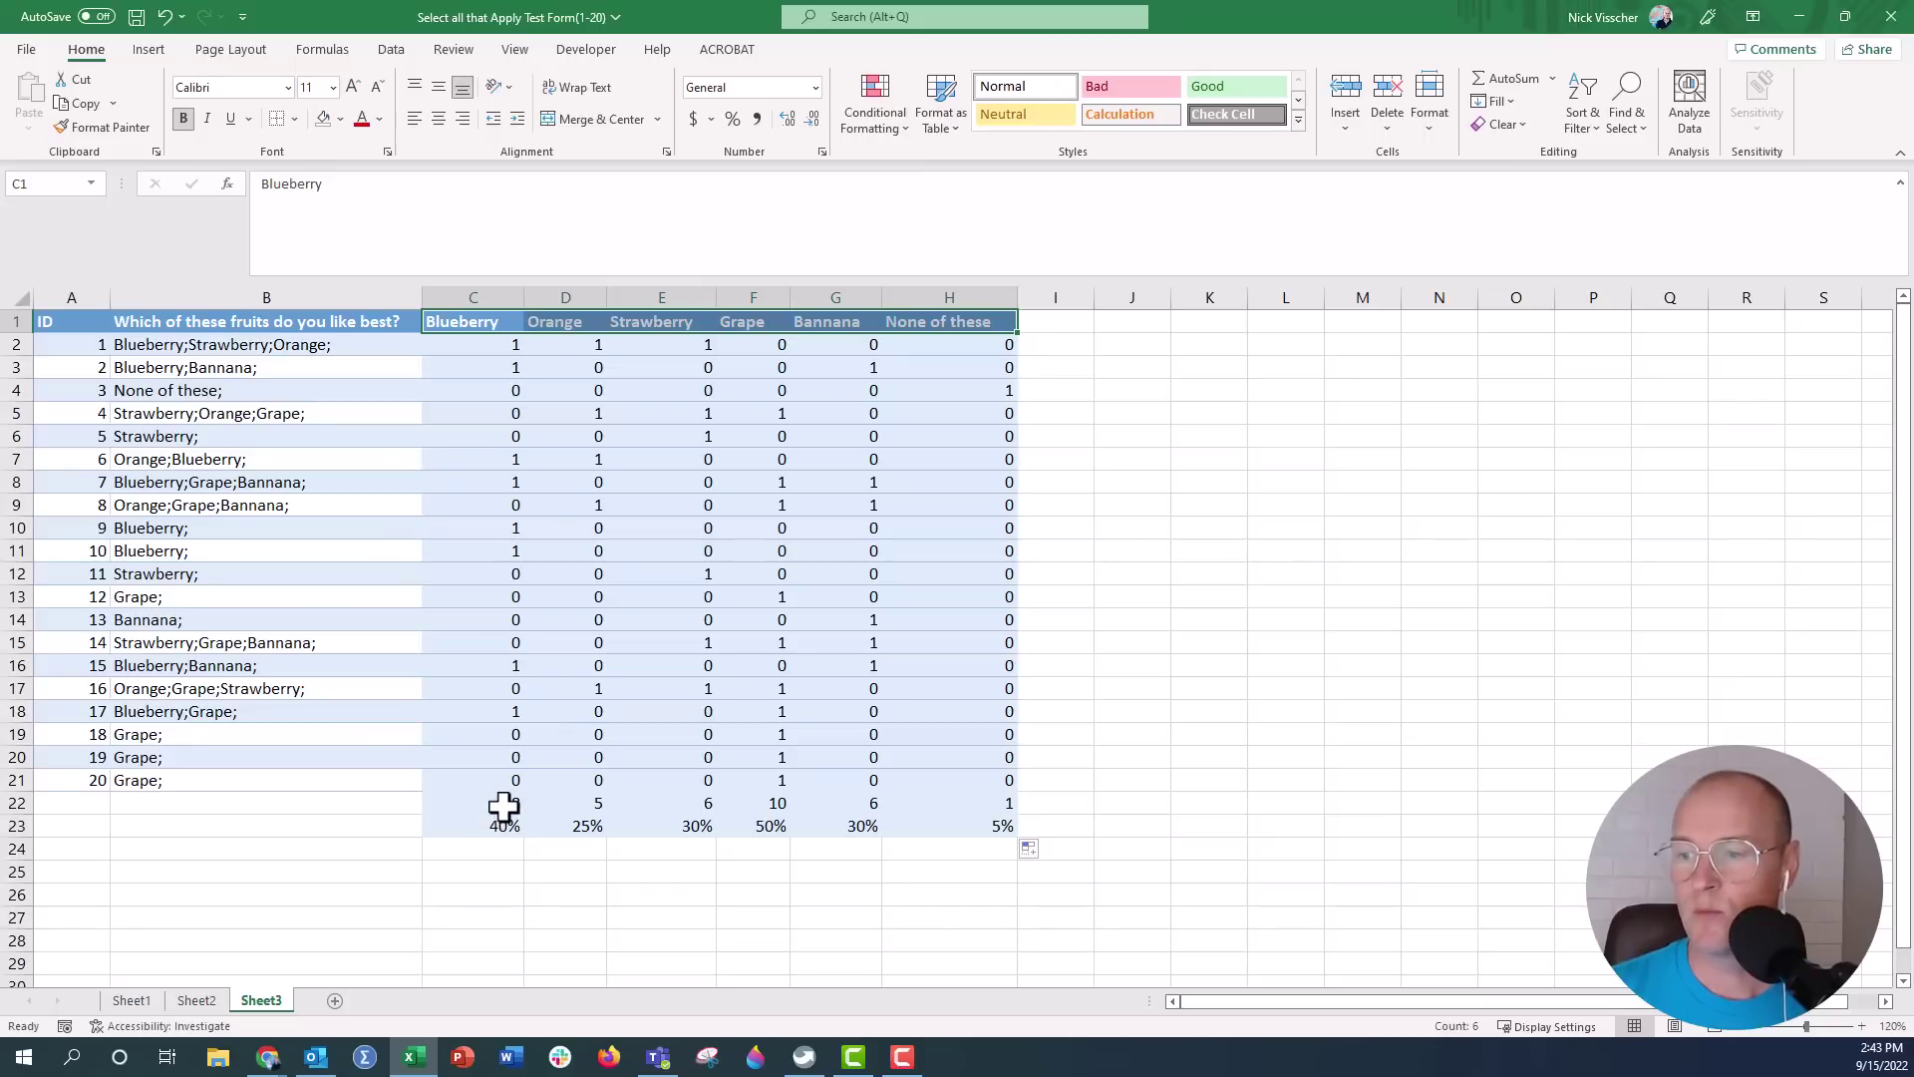
click(504, 805)
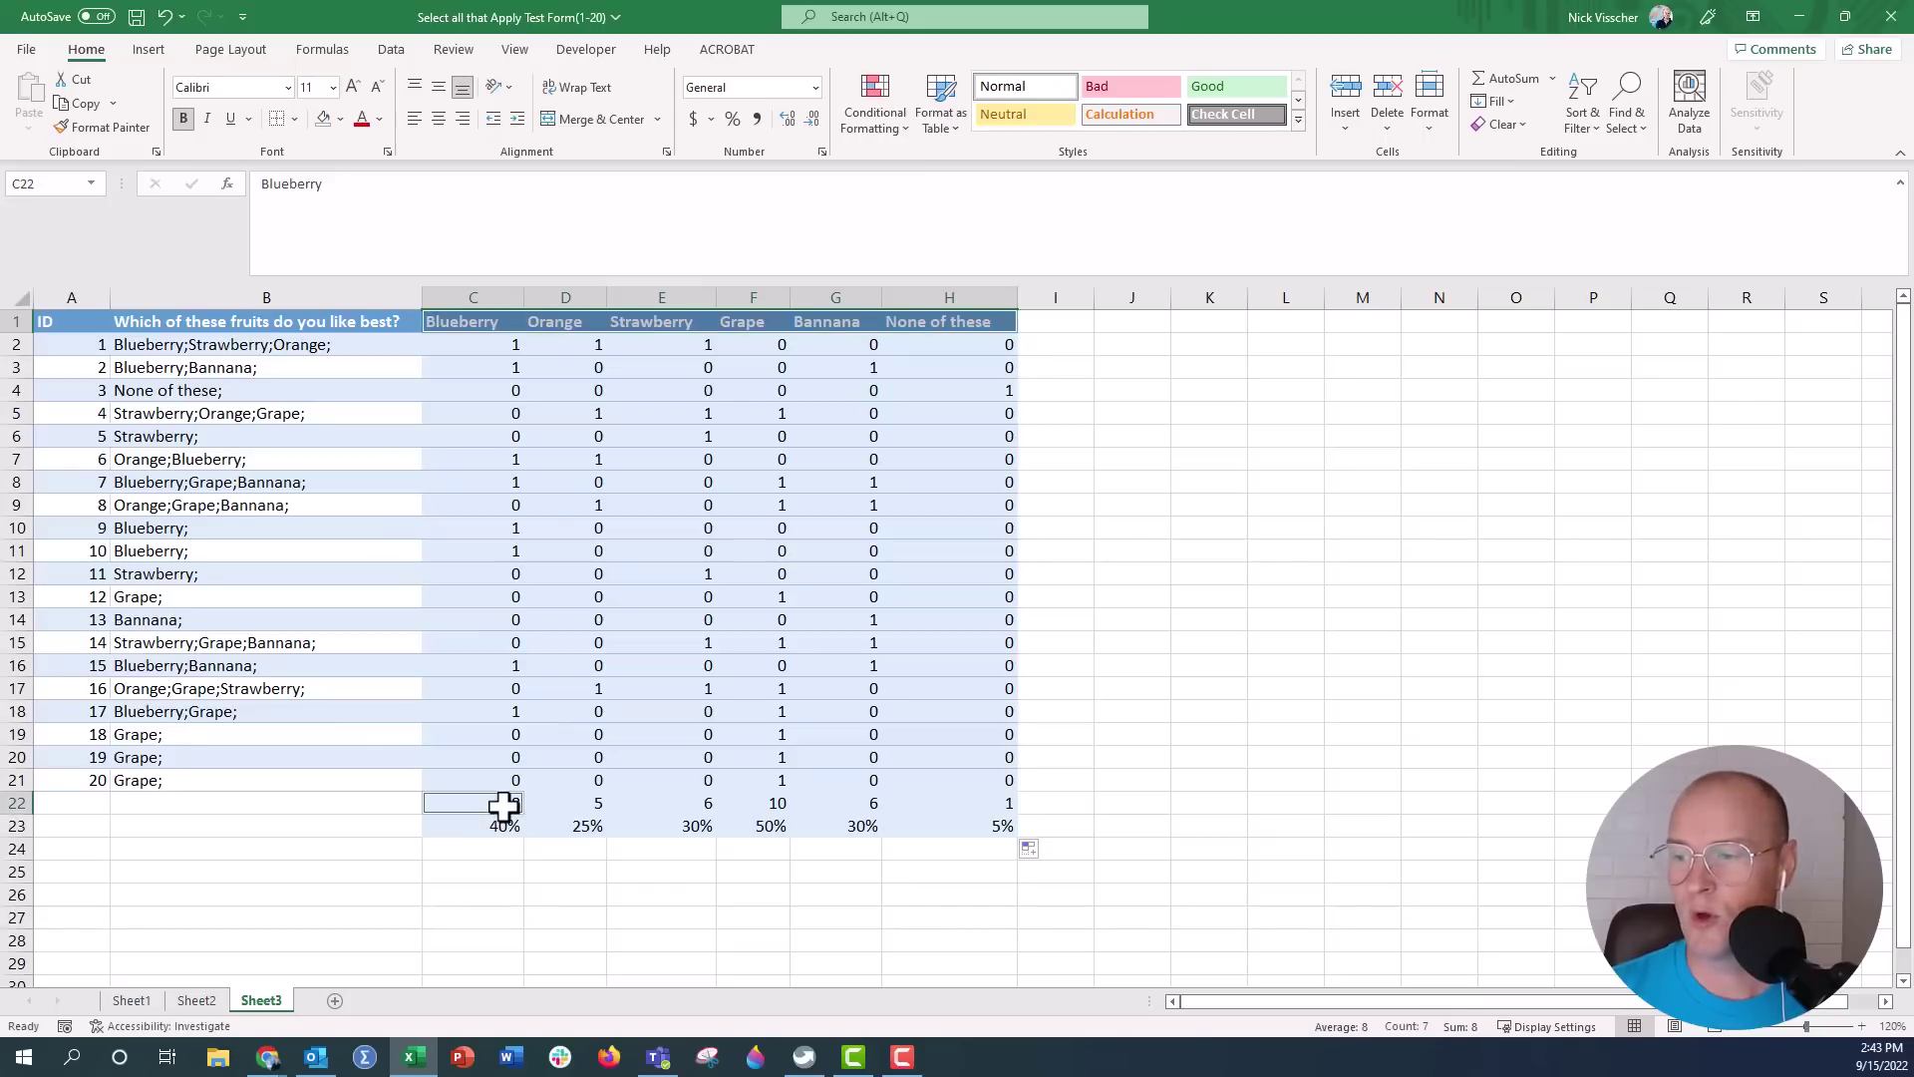
drag(504, 805, 898, 820)
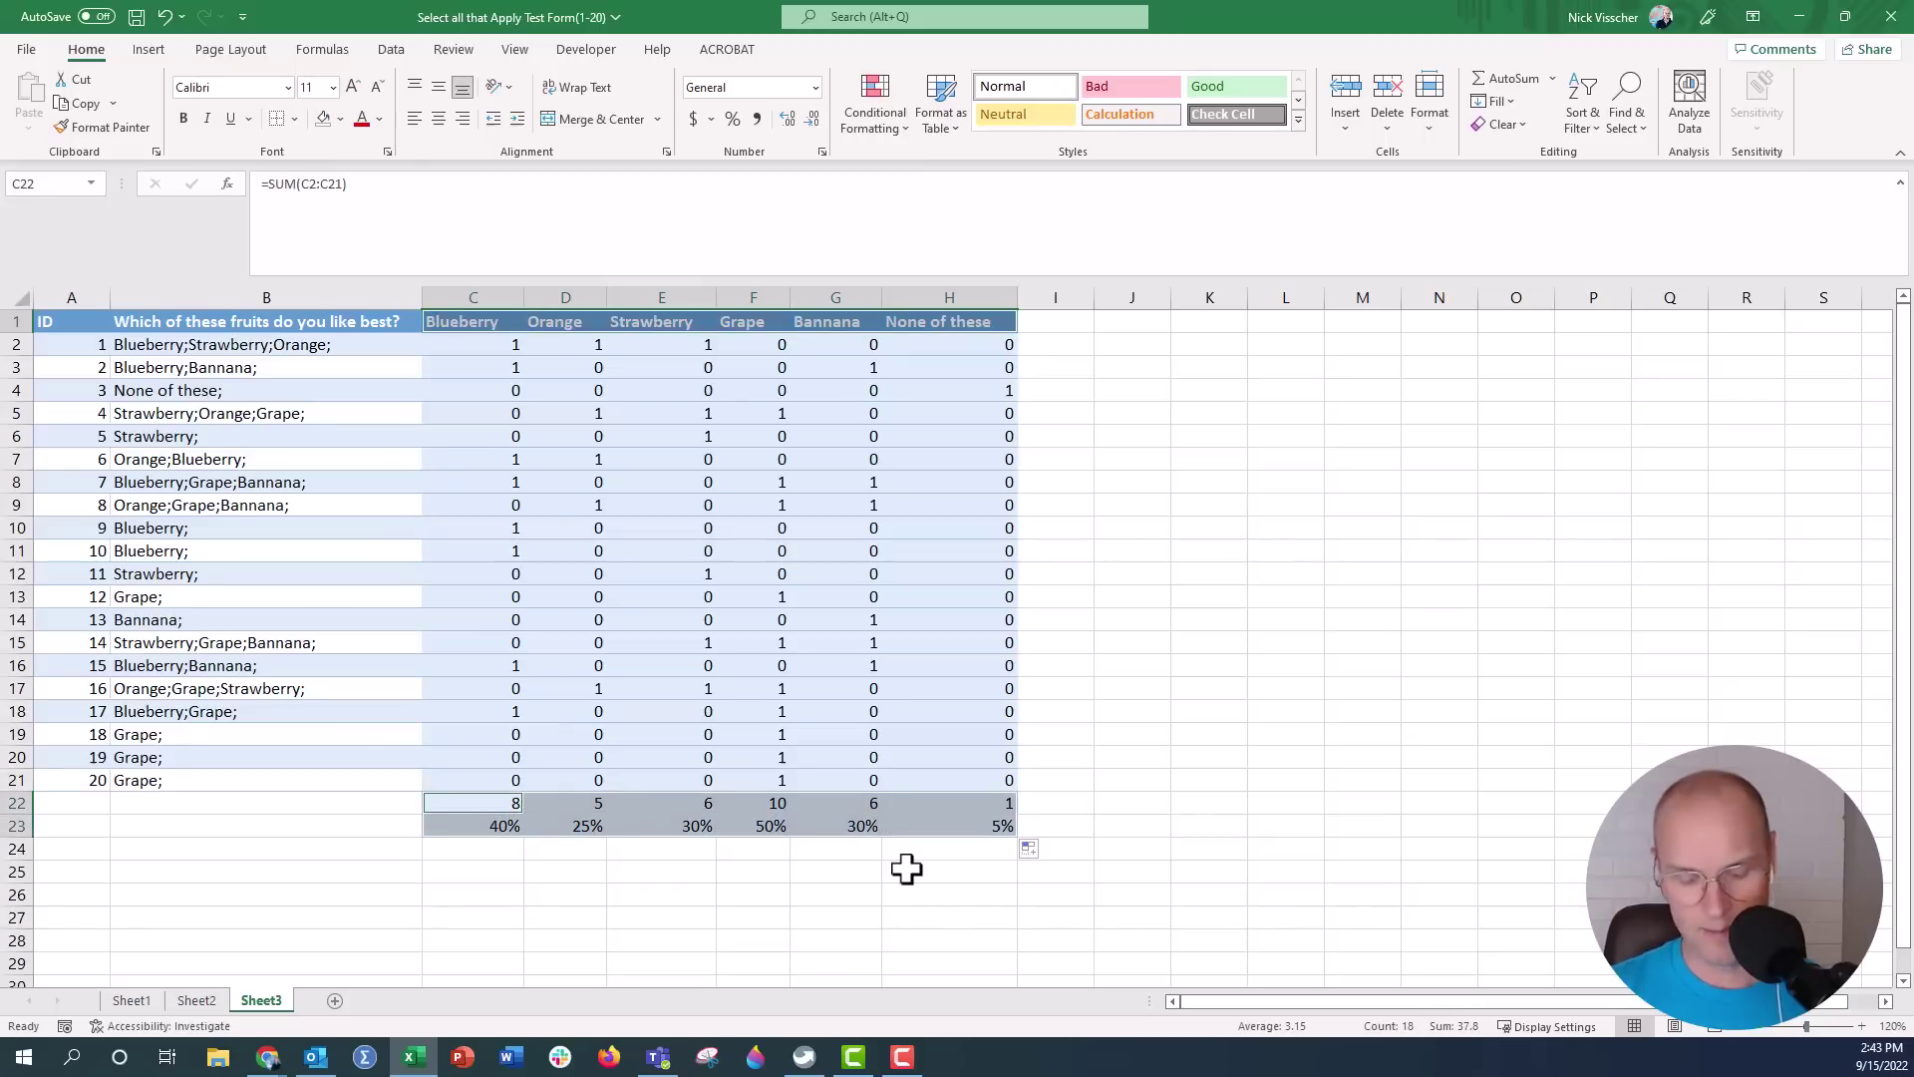
key(ctrl+c)
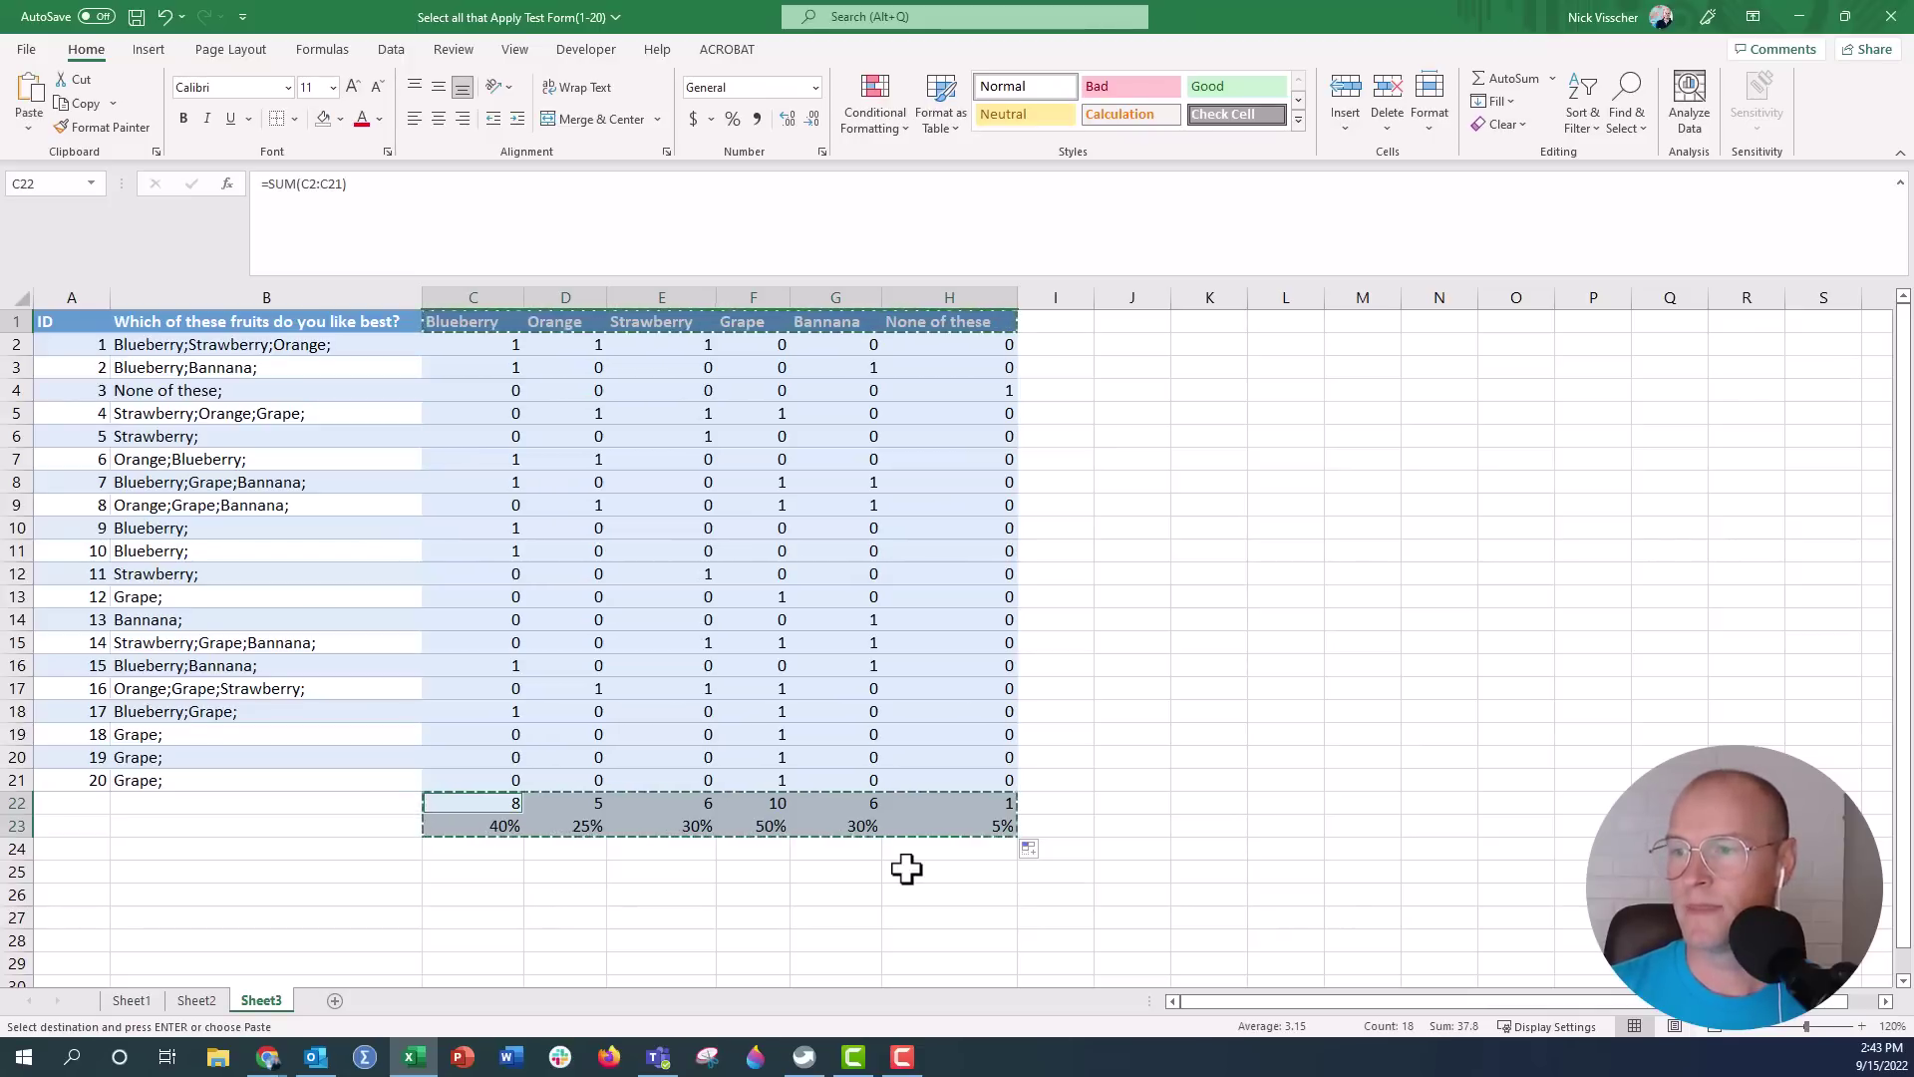
scroll(555, 563, down, 2)
scroll(555, 564, down, 1)
scroll(555, 564, down, 3)
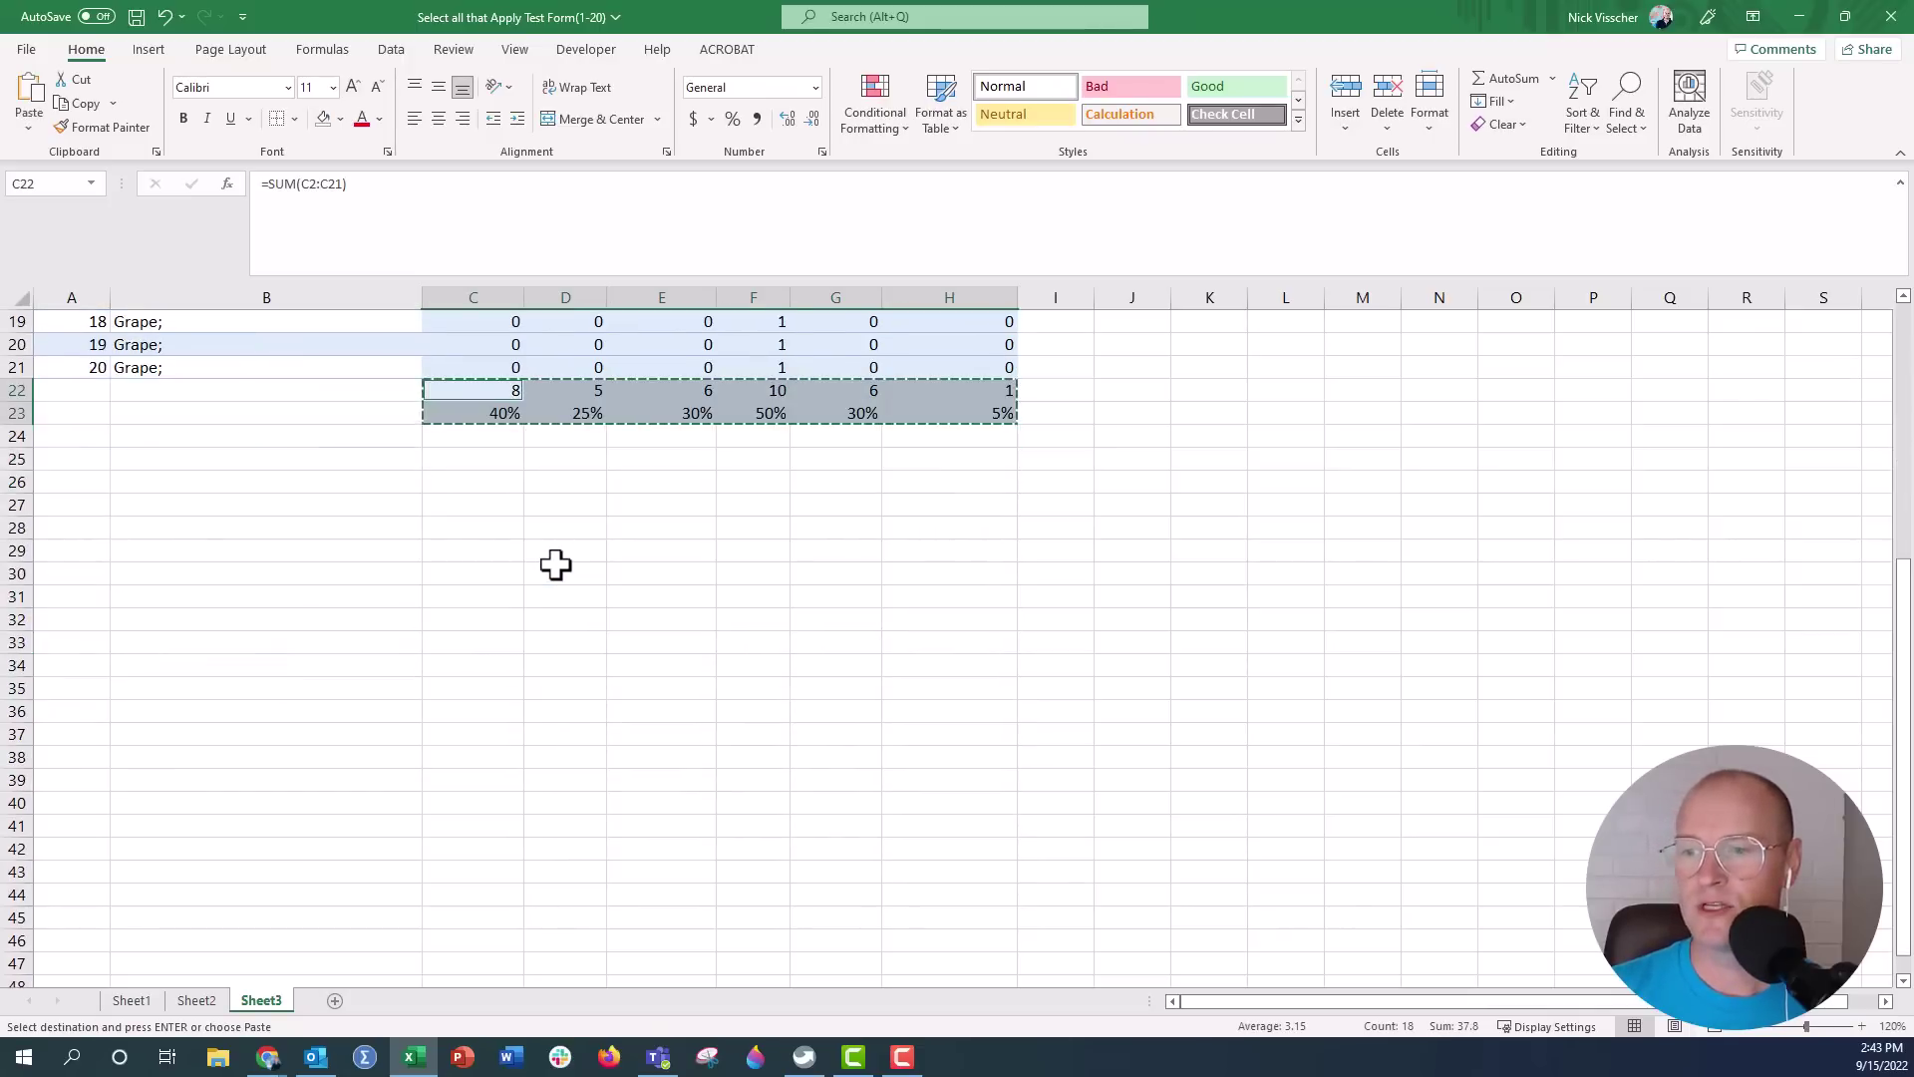
Paste the copied fruit headings, totals and percentages transposed into B26 as values and number formats
click(322, 478)
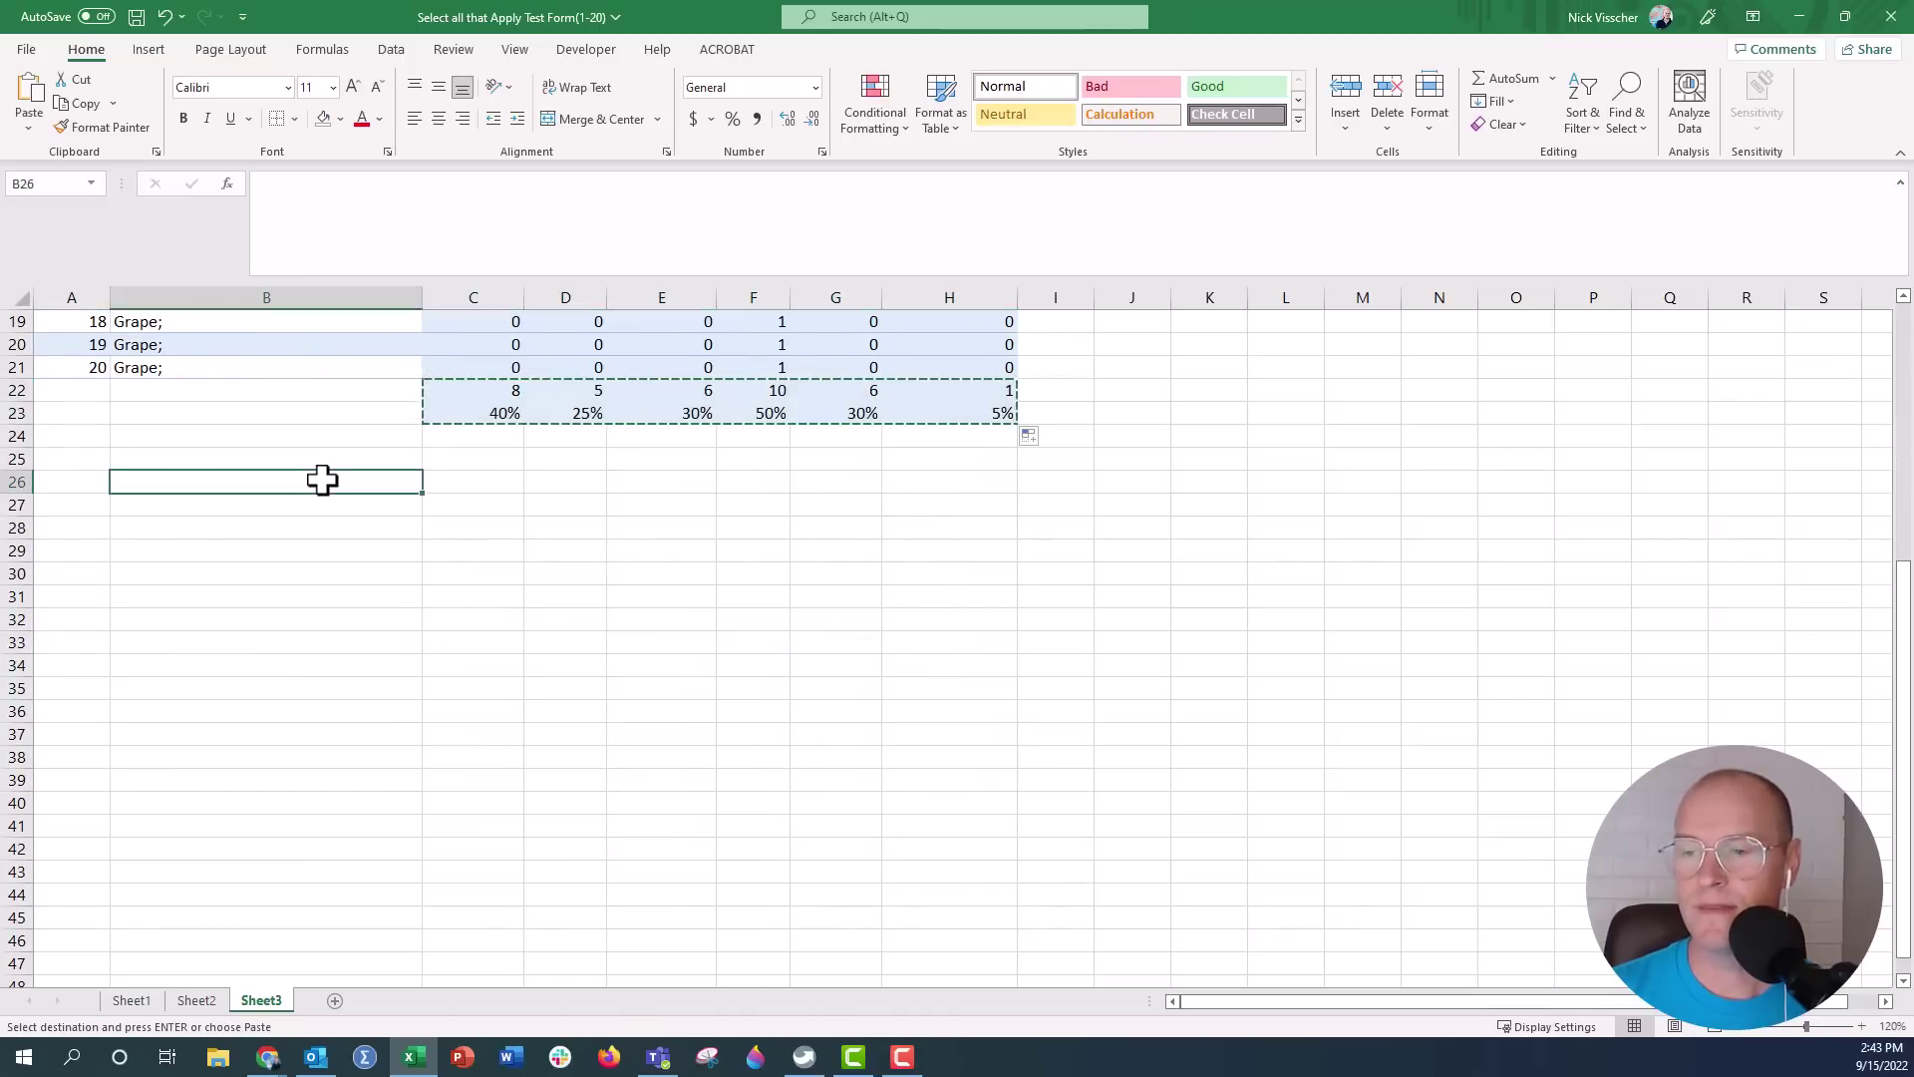
right_click(322, 479)
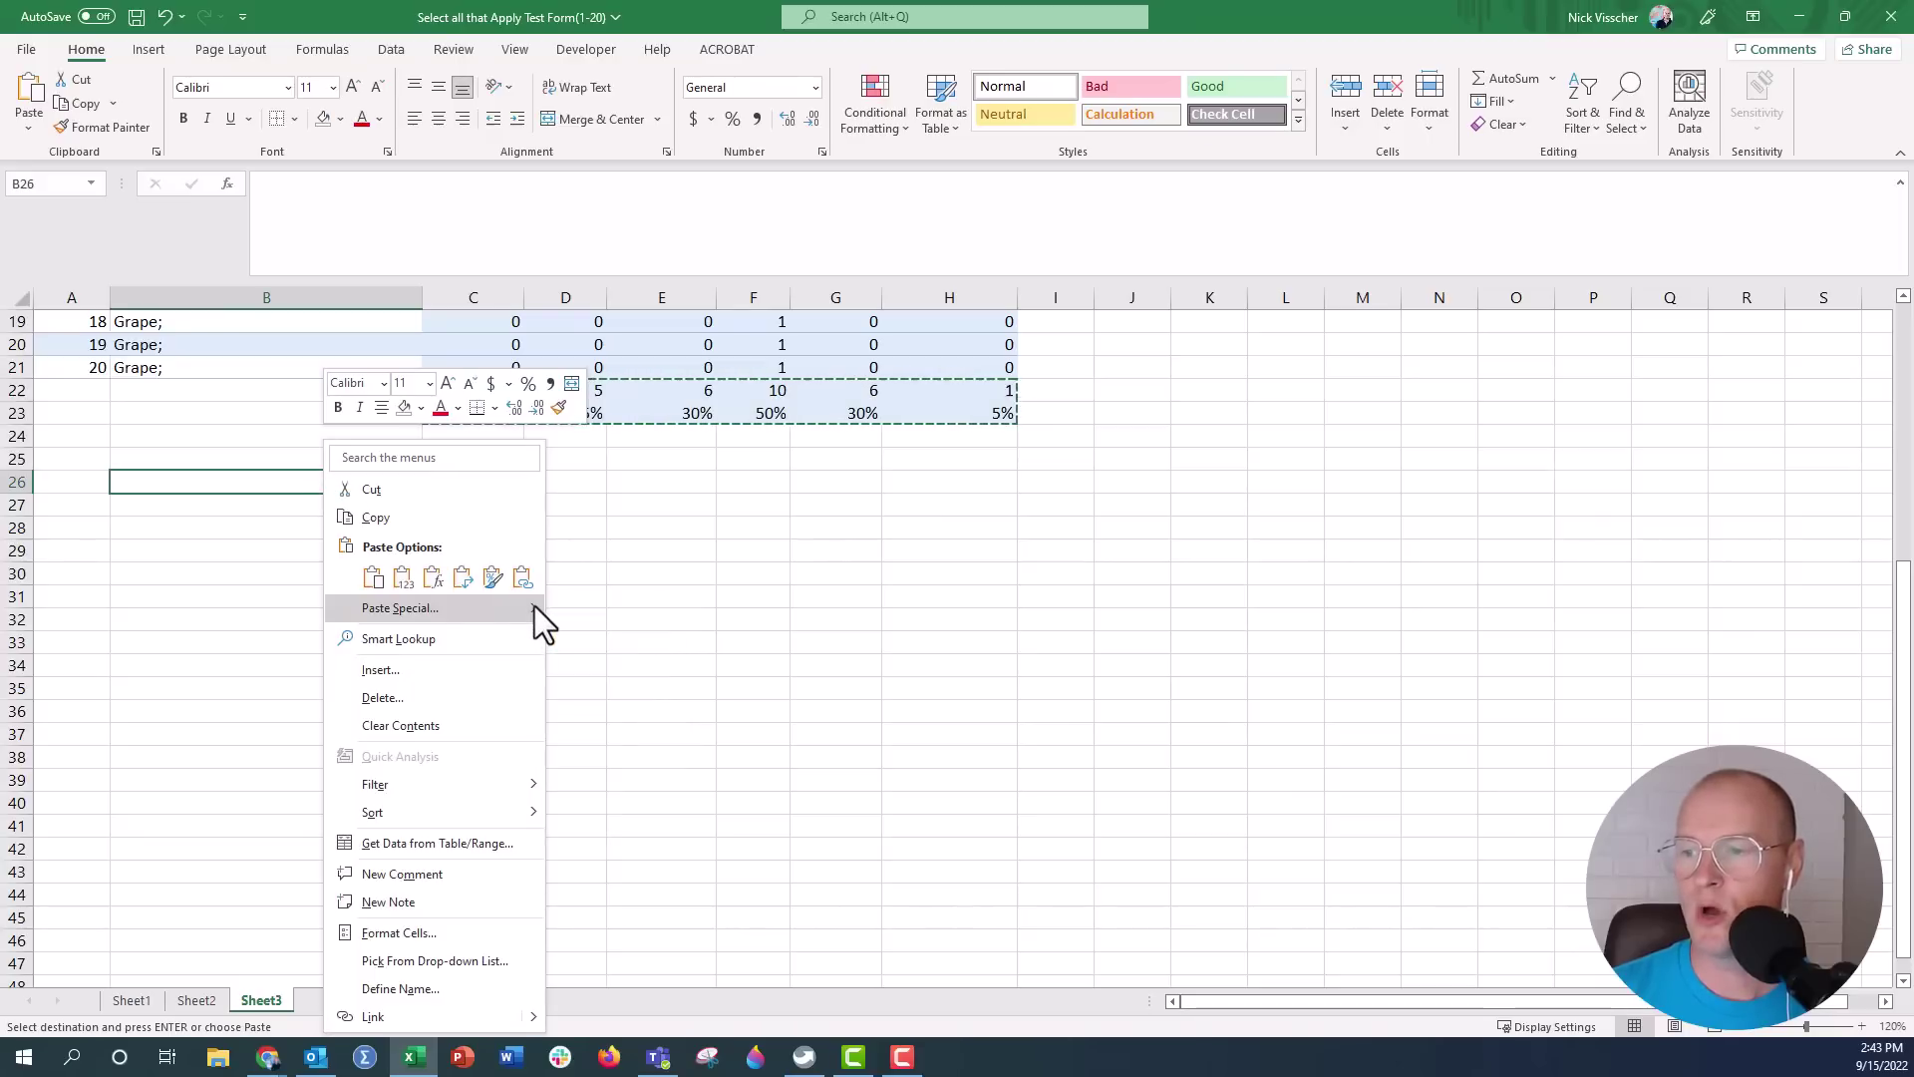
mouse_move(402, 607)
click(587, 819)
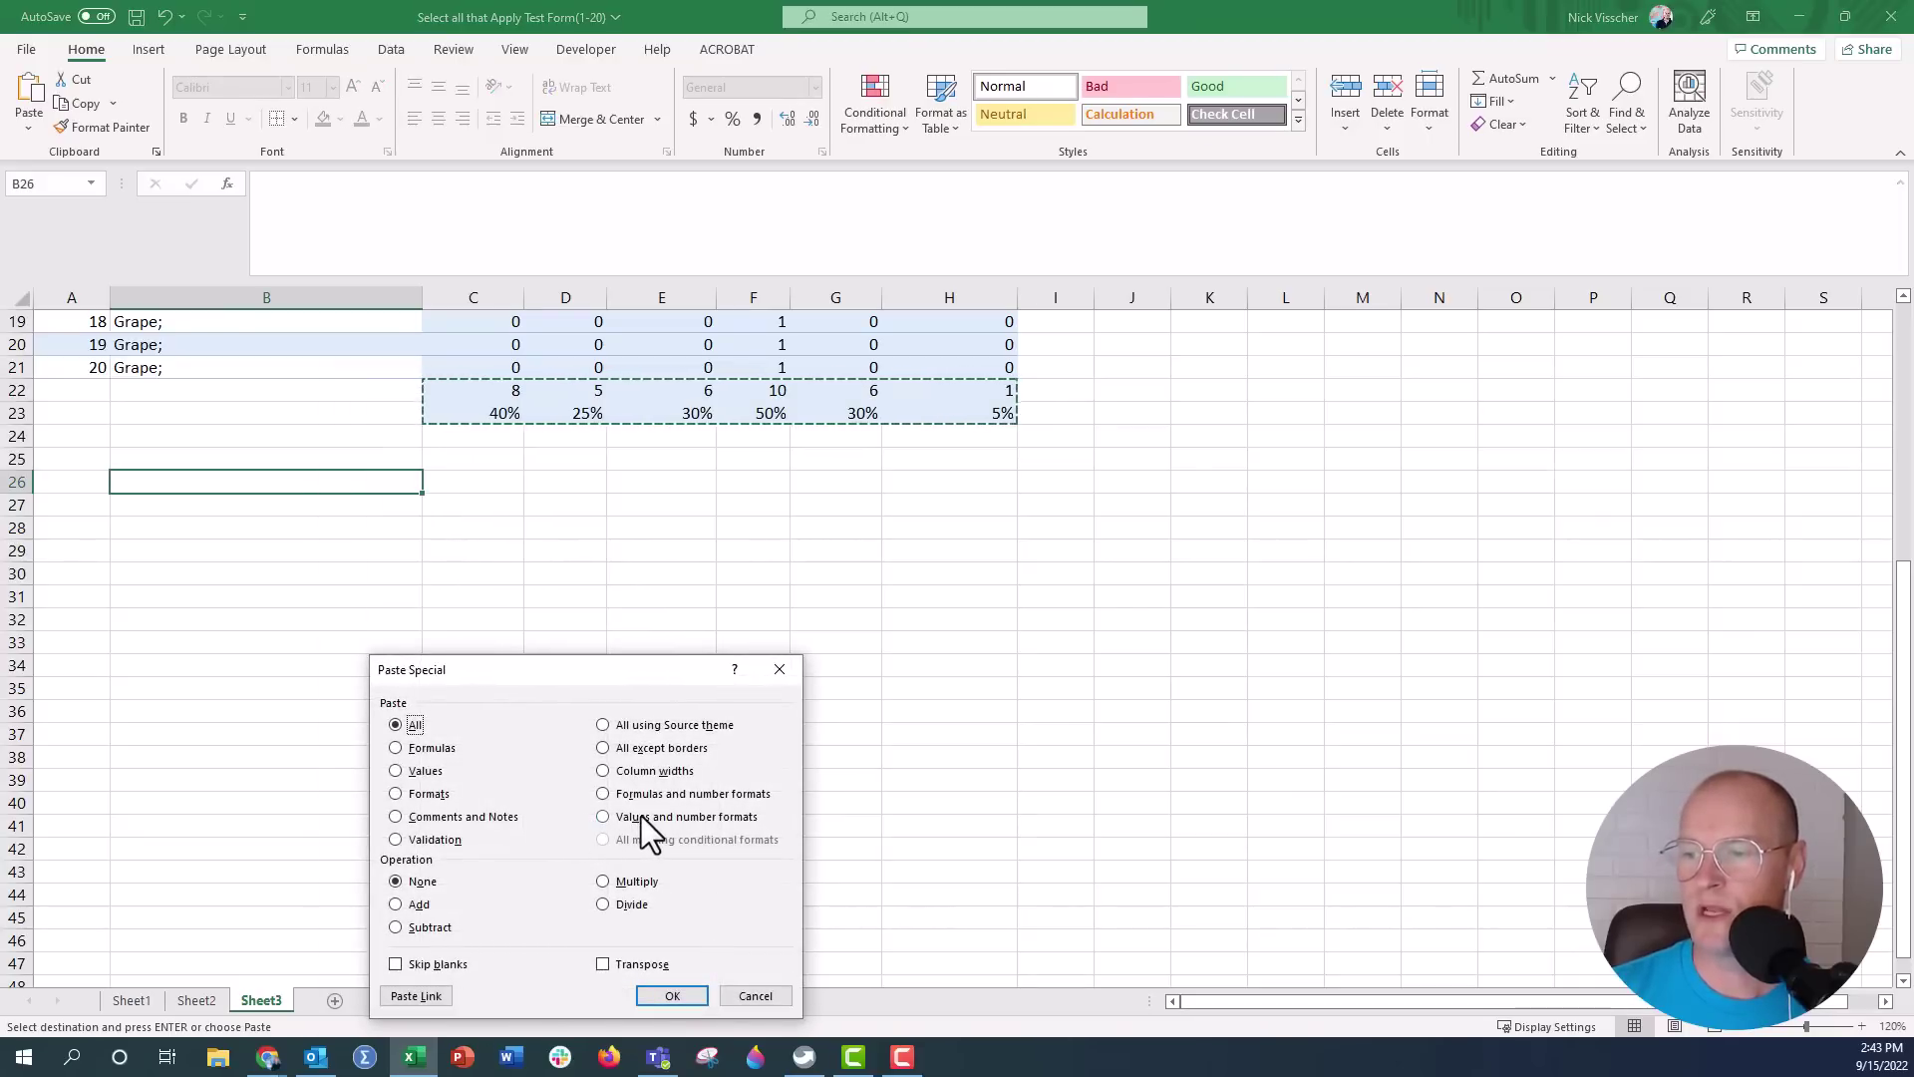
click(642, 816)
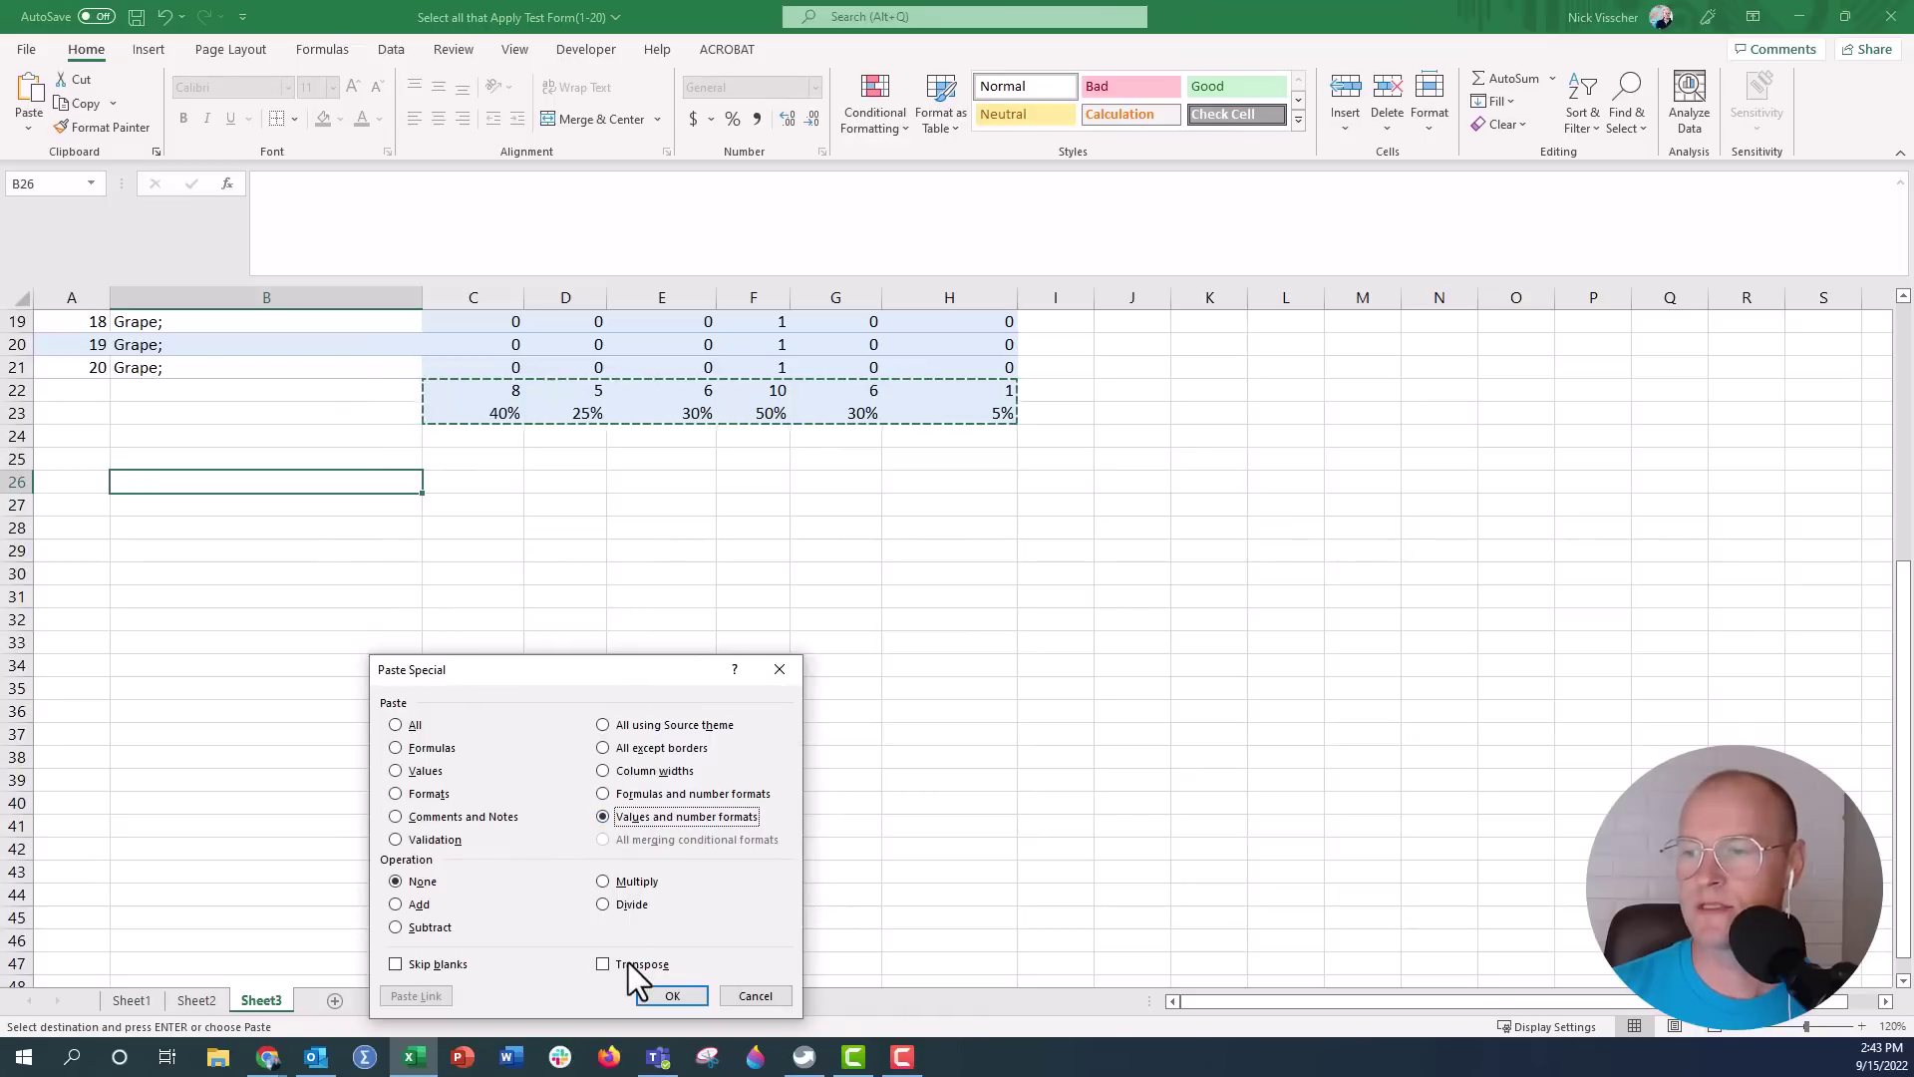
drag(601, 668, 594, 452)
click(597, 748)
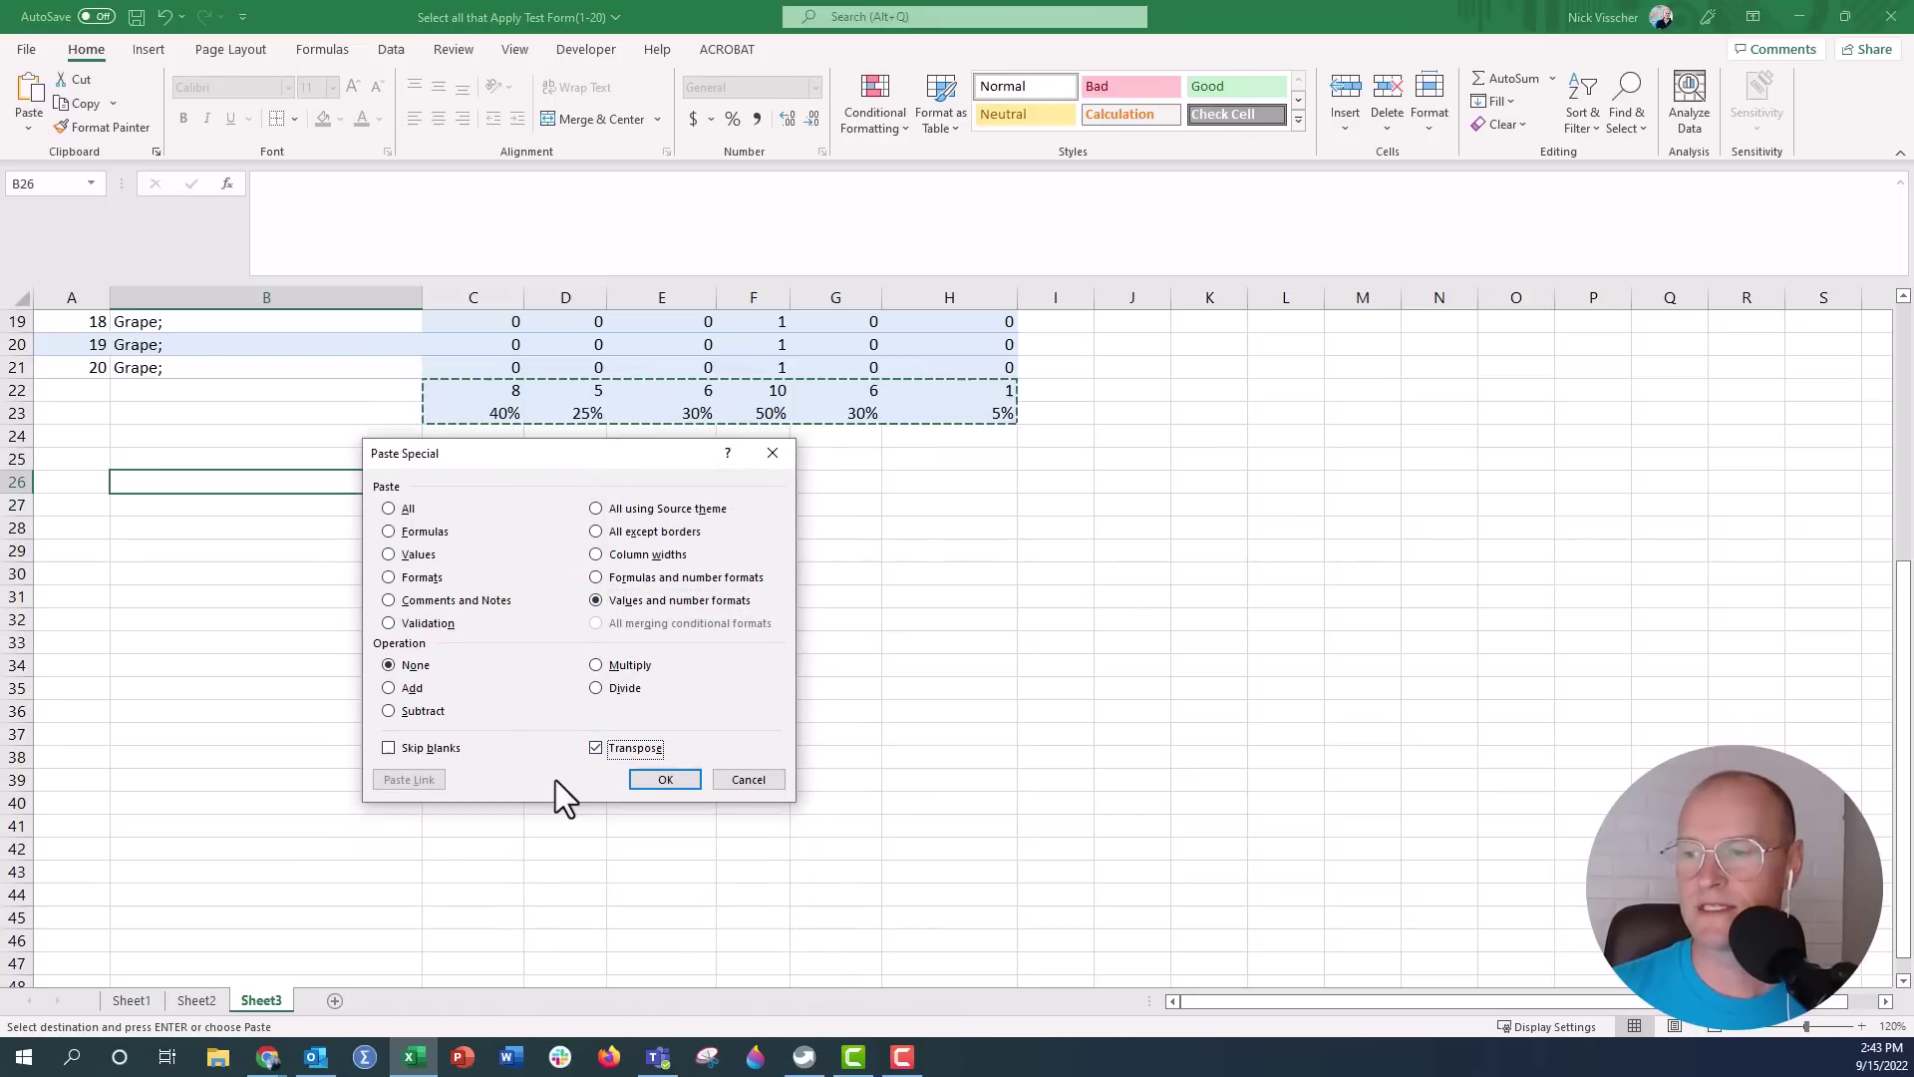
click(665, 779)
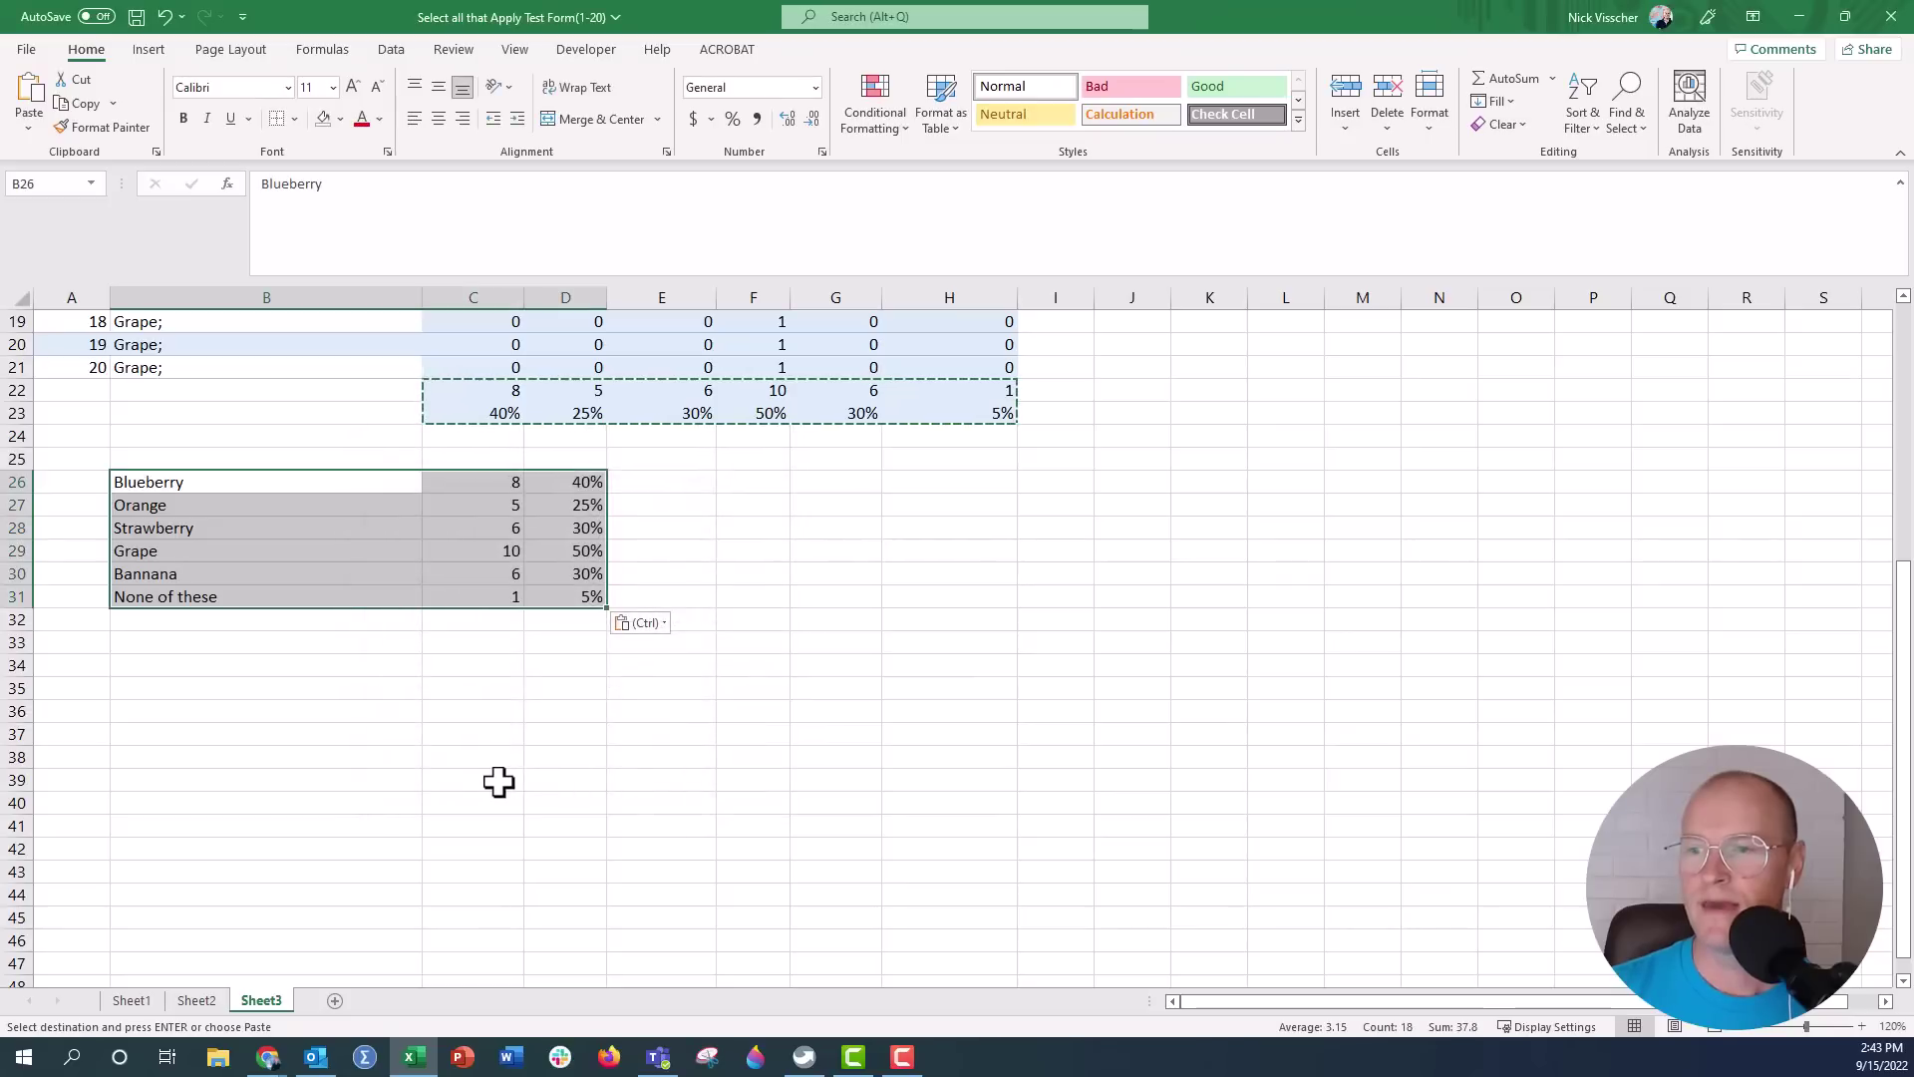
click(494, 781)
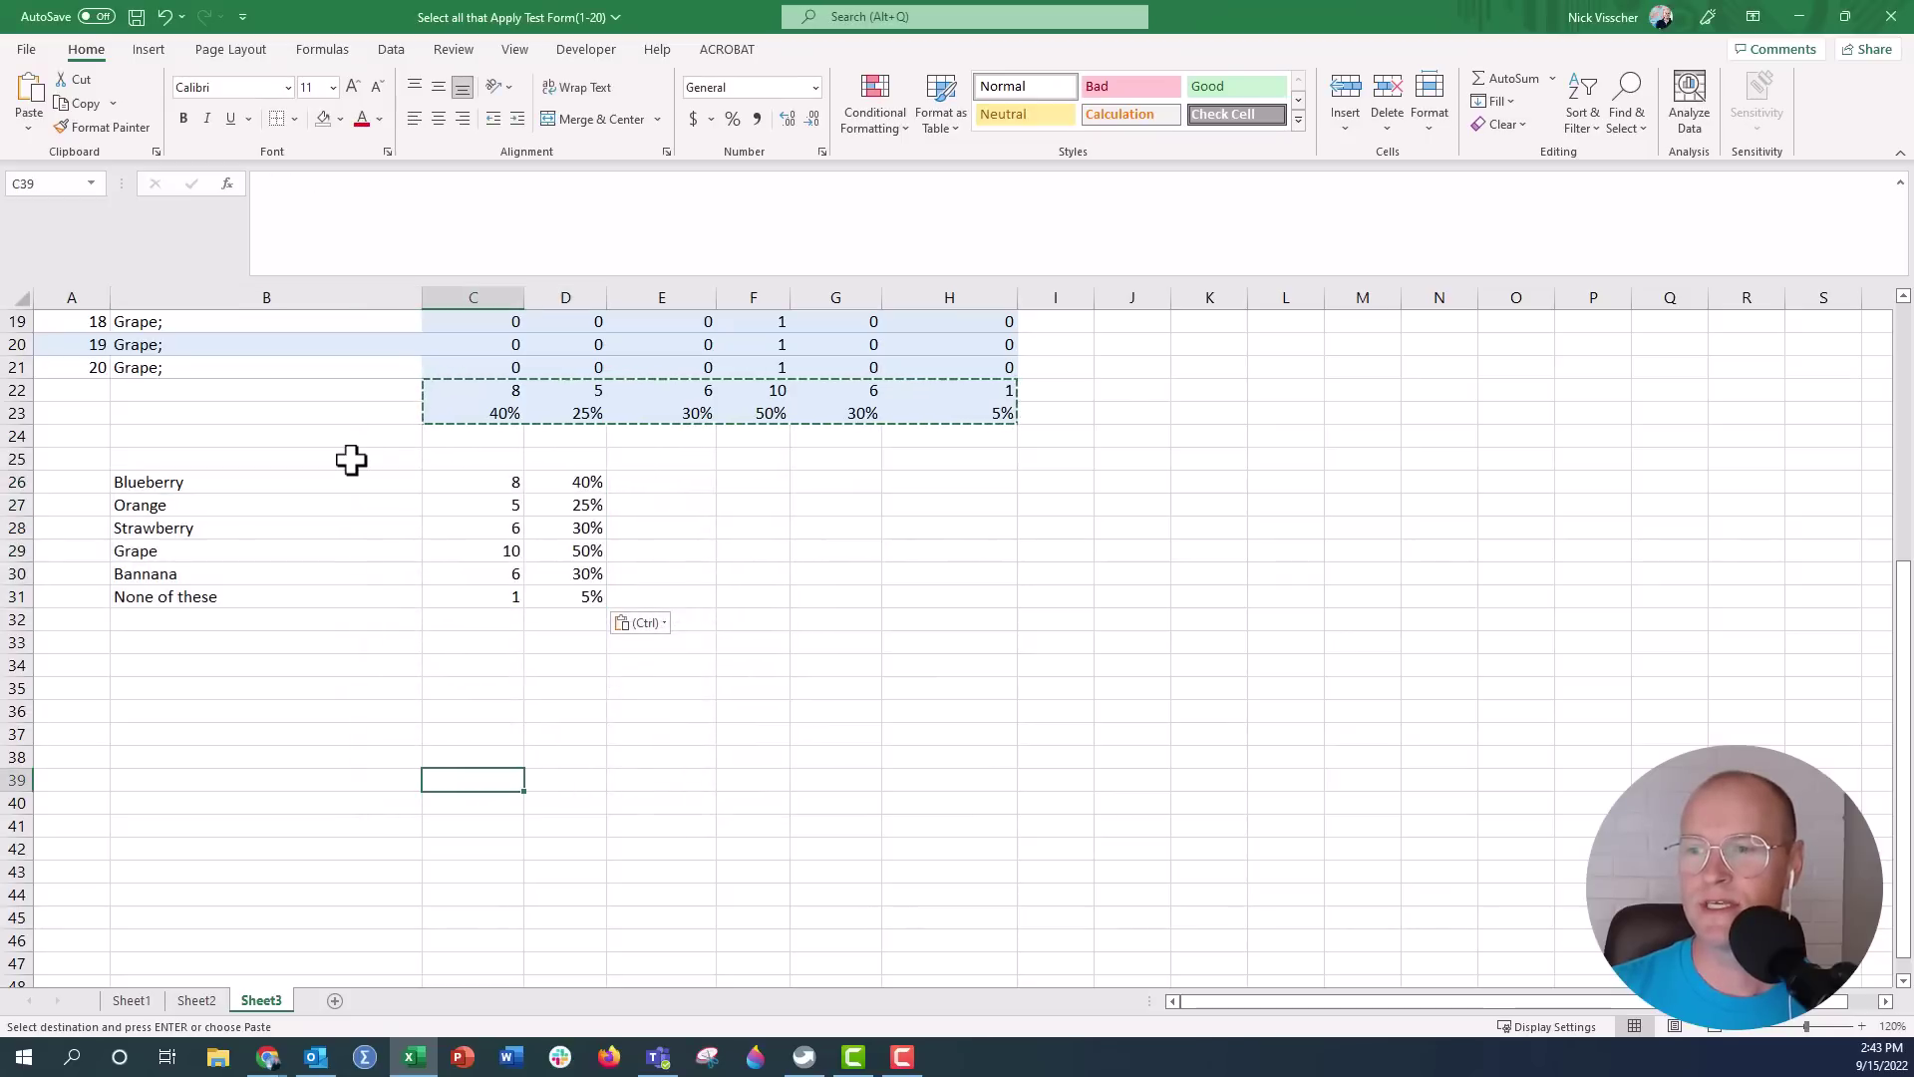
click(350, 459)
key(Right)
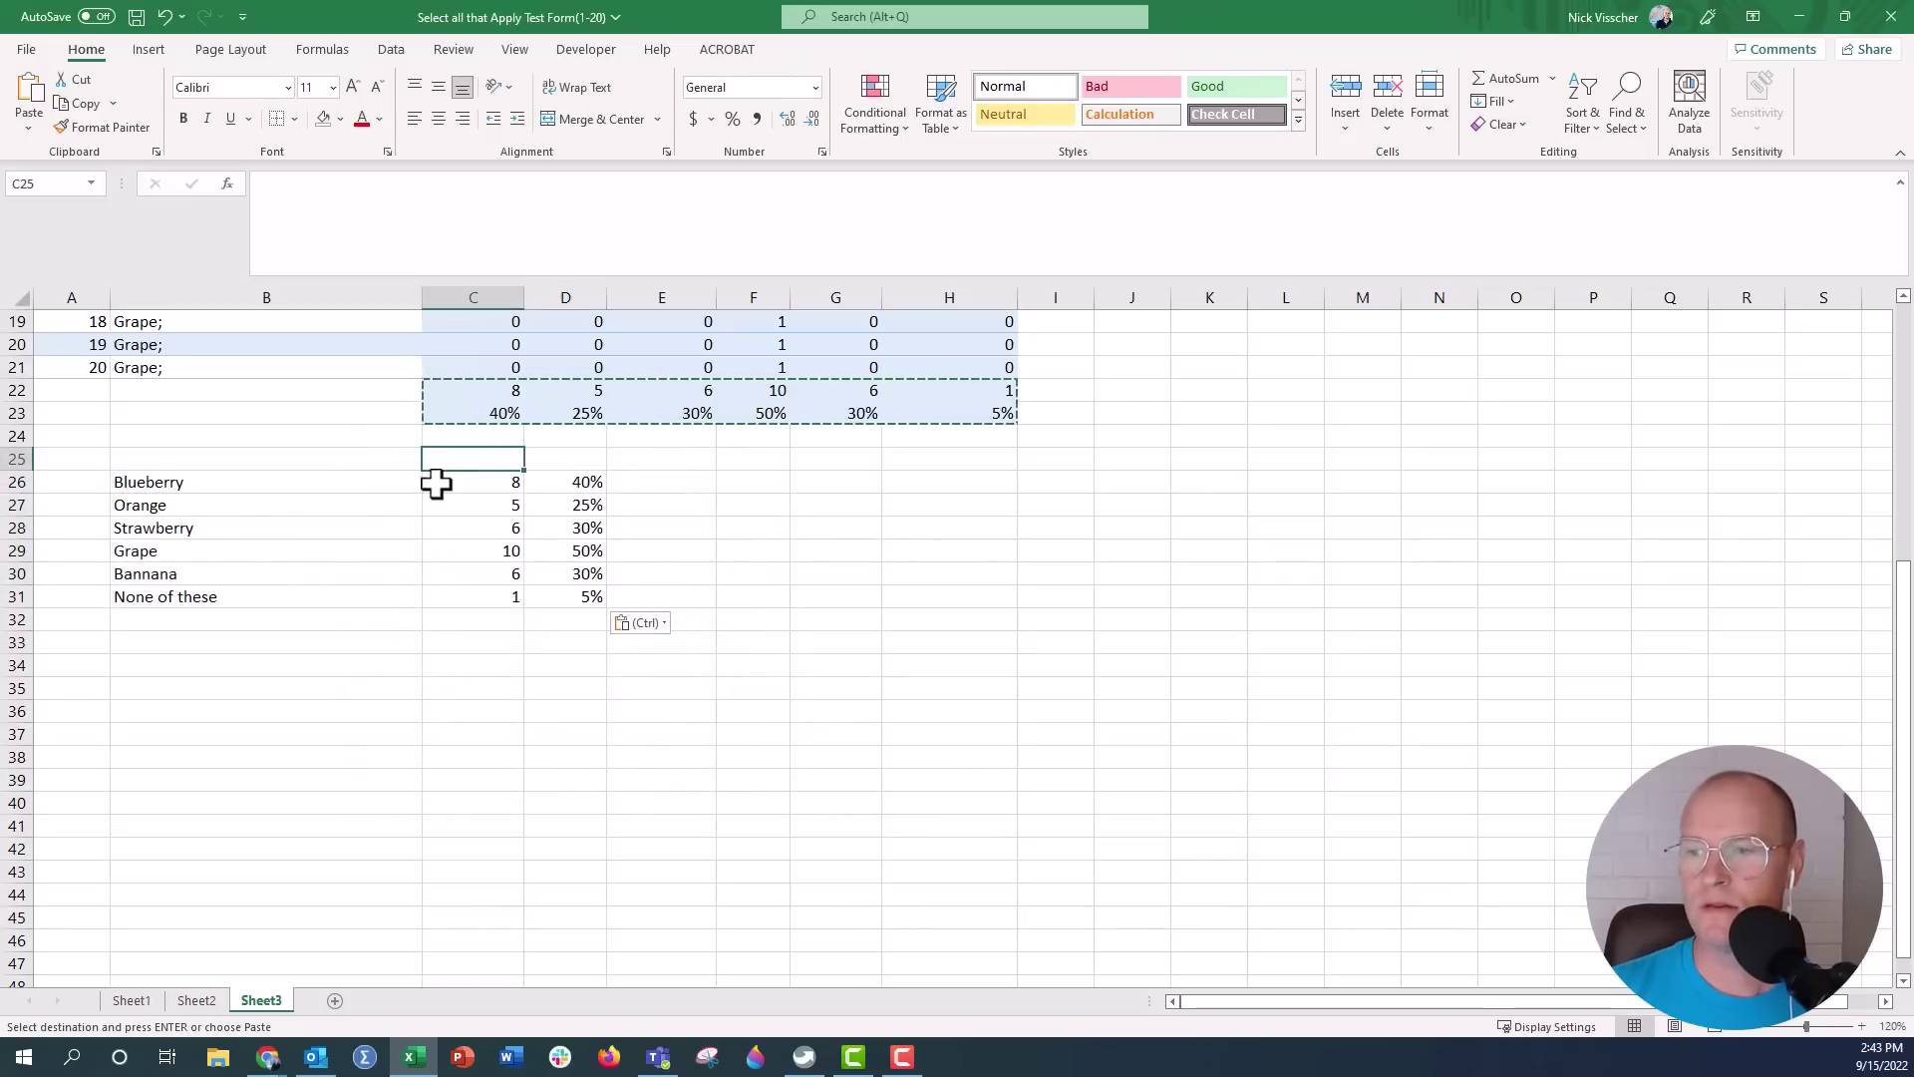
drag(435, 482, 449, 597)
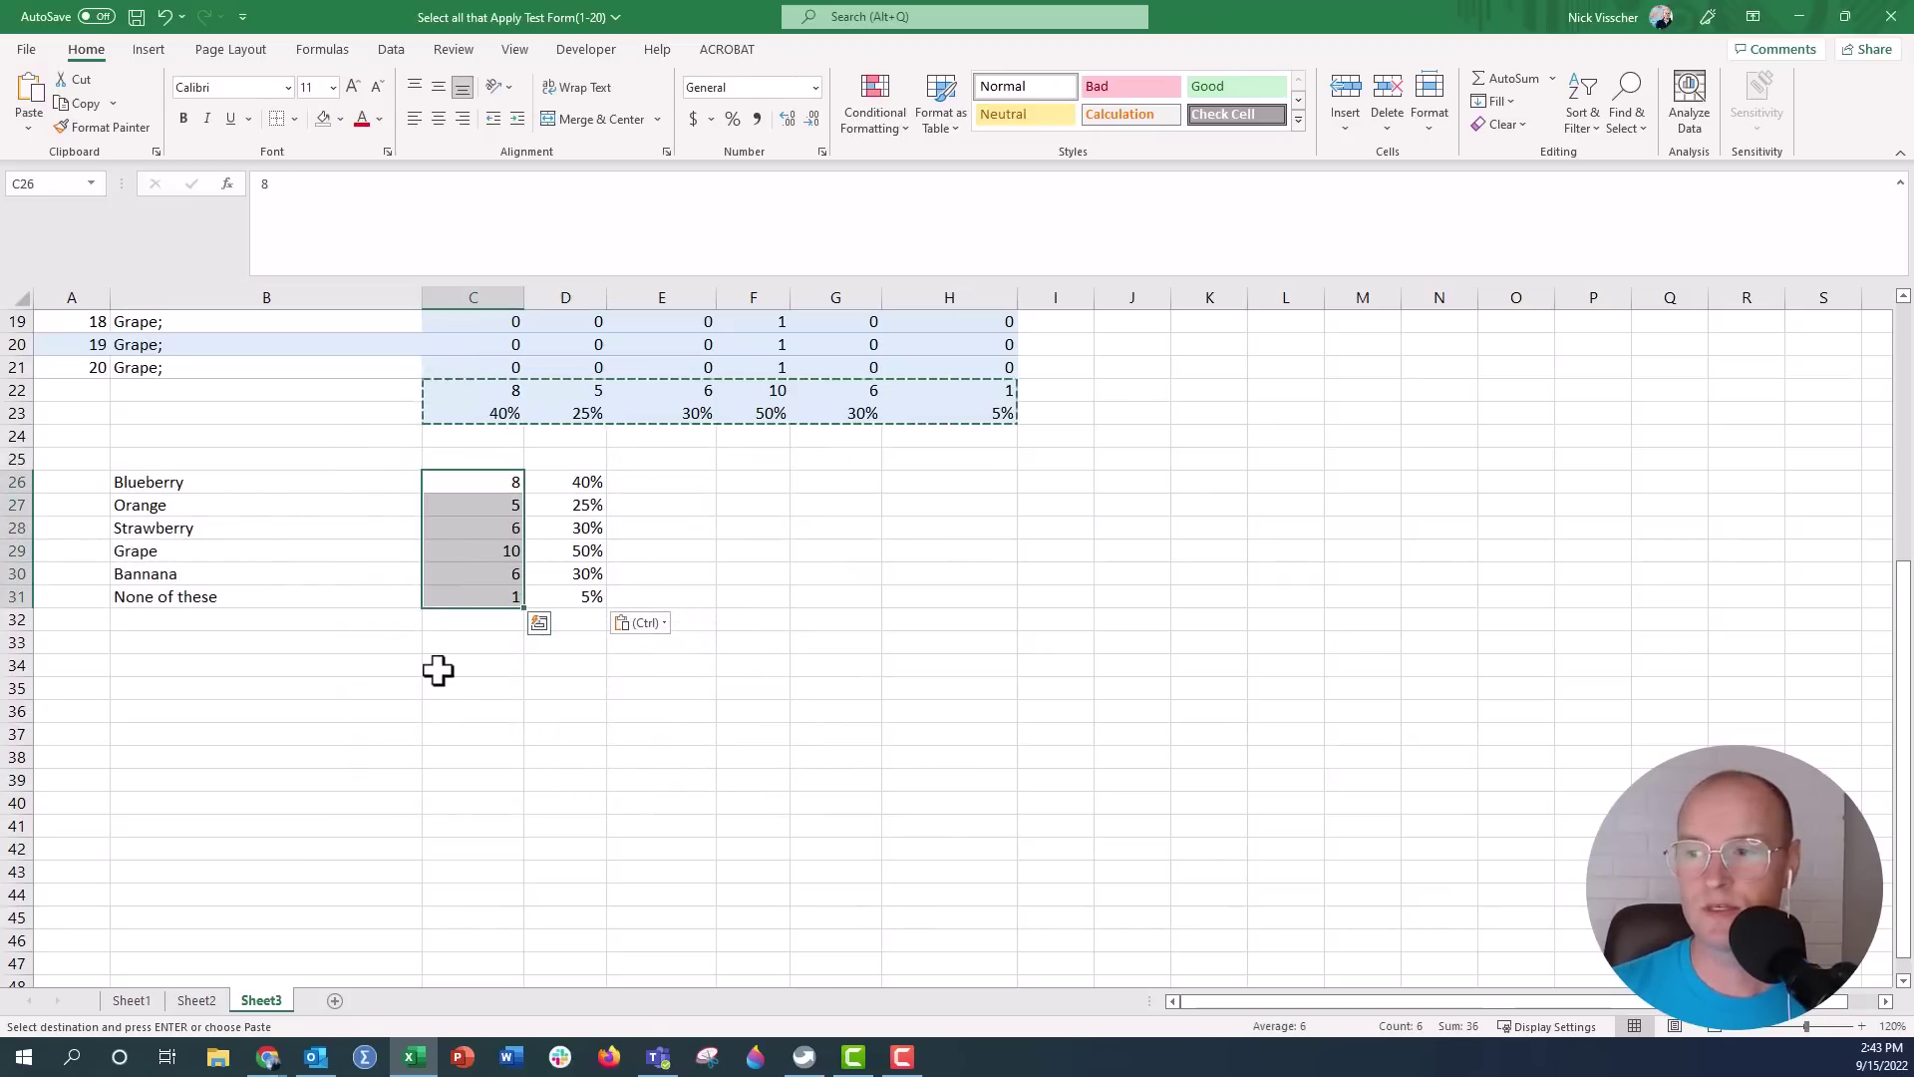
drag(552, 483, 553, 599)
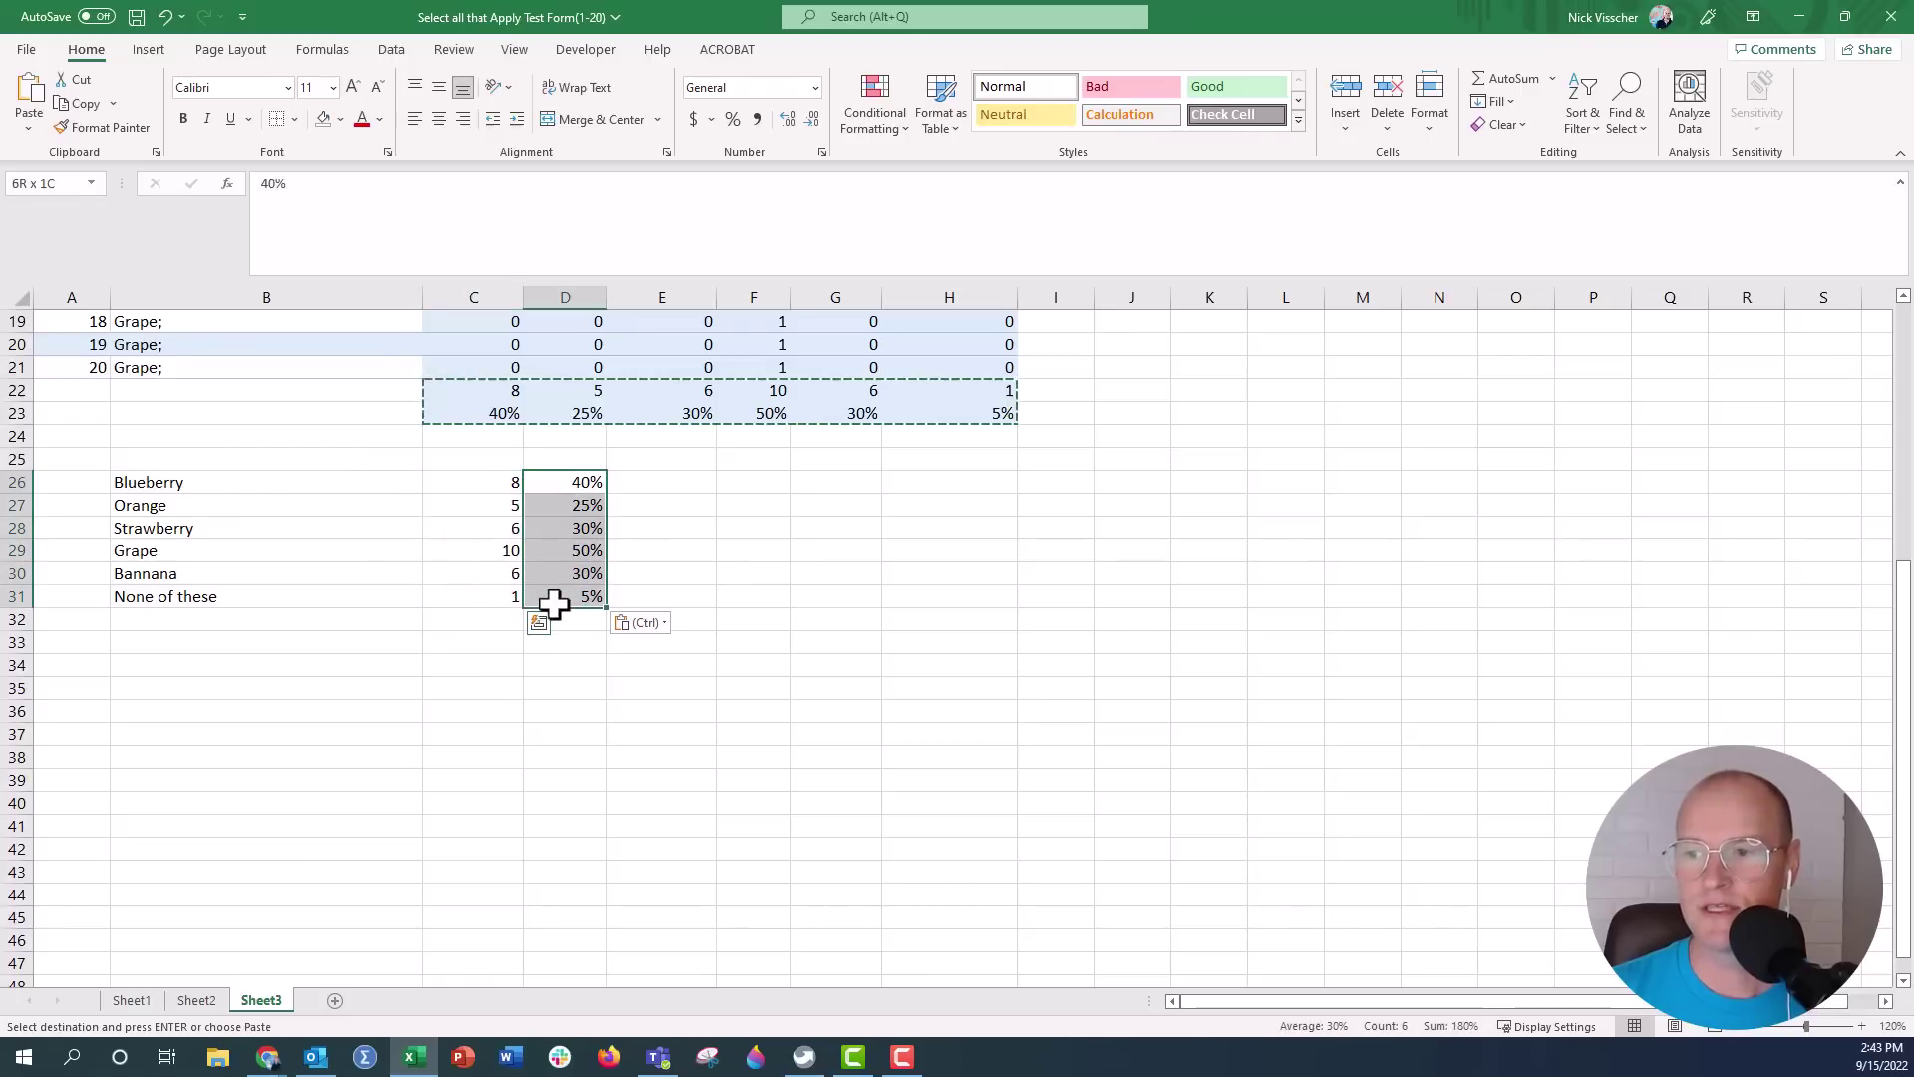
click(479, 730)
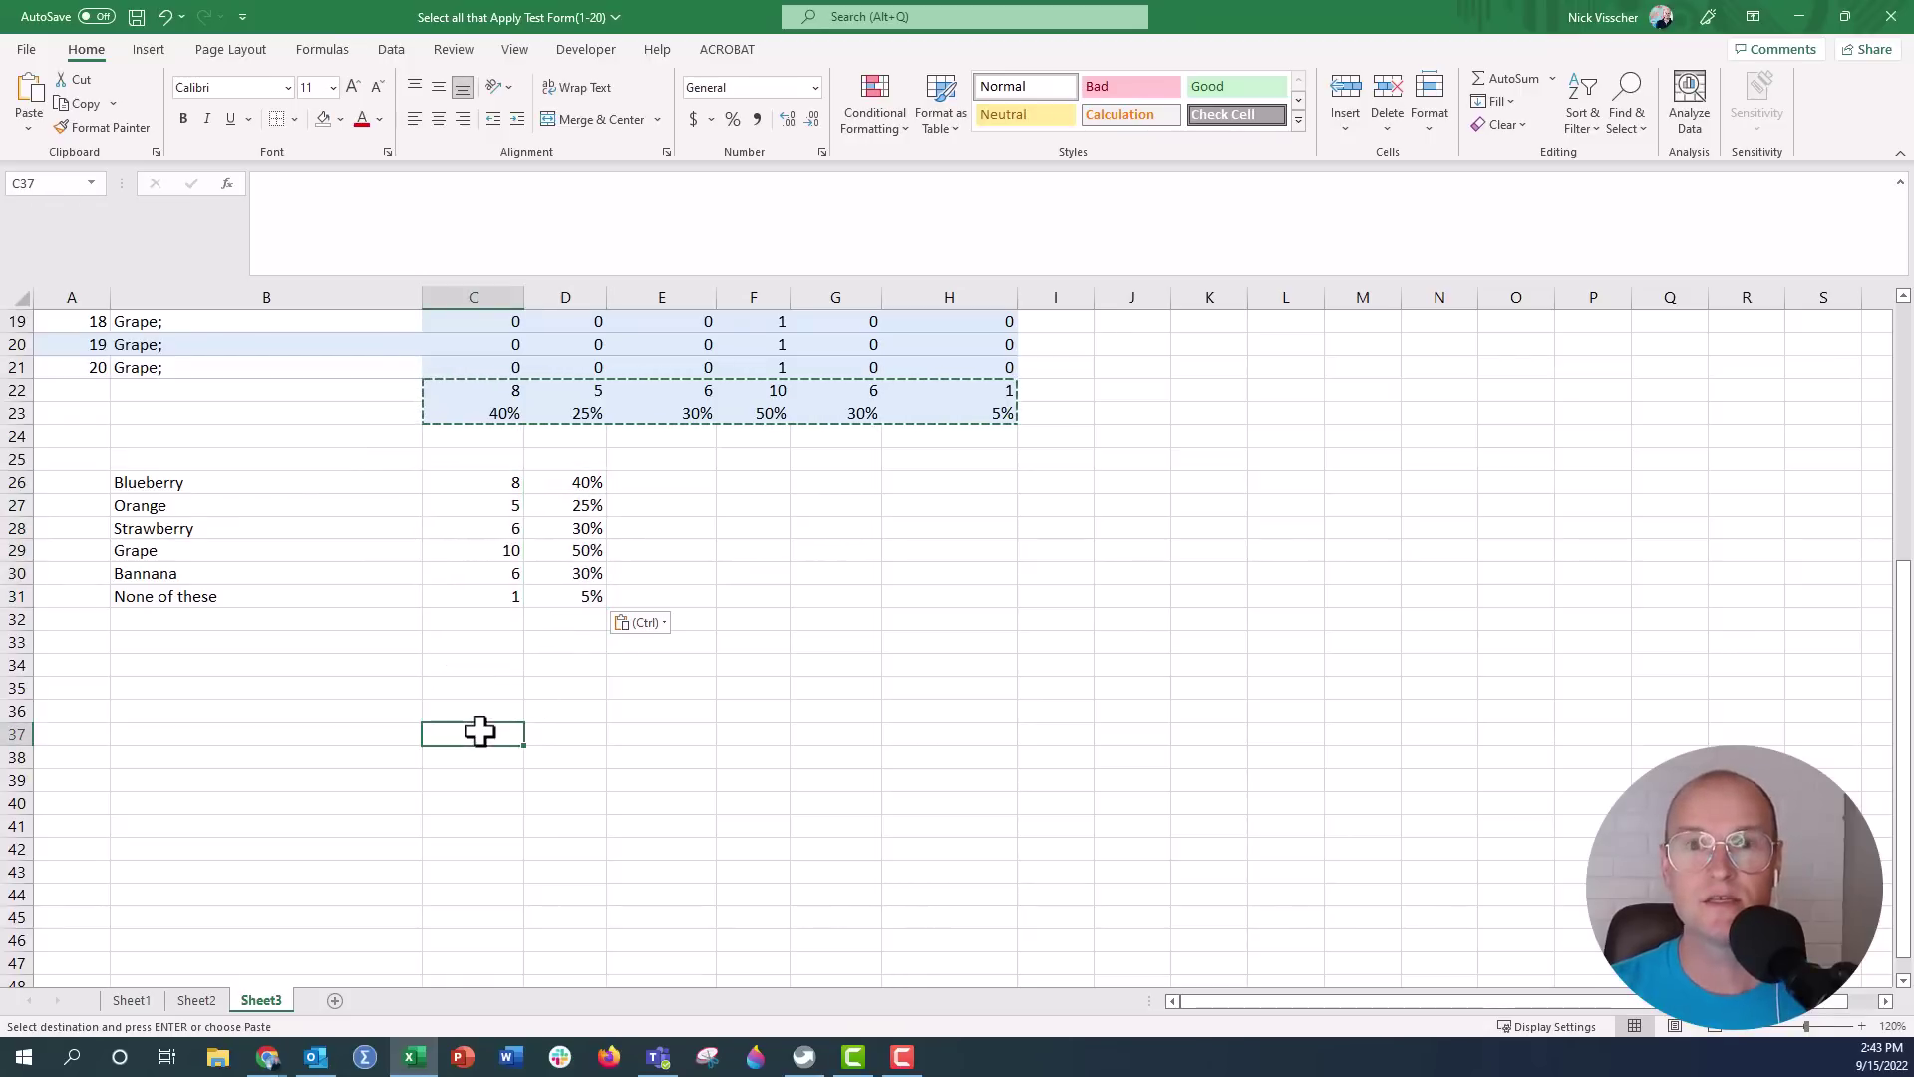